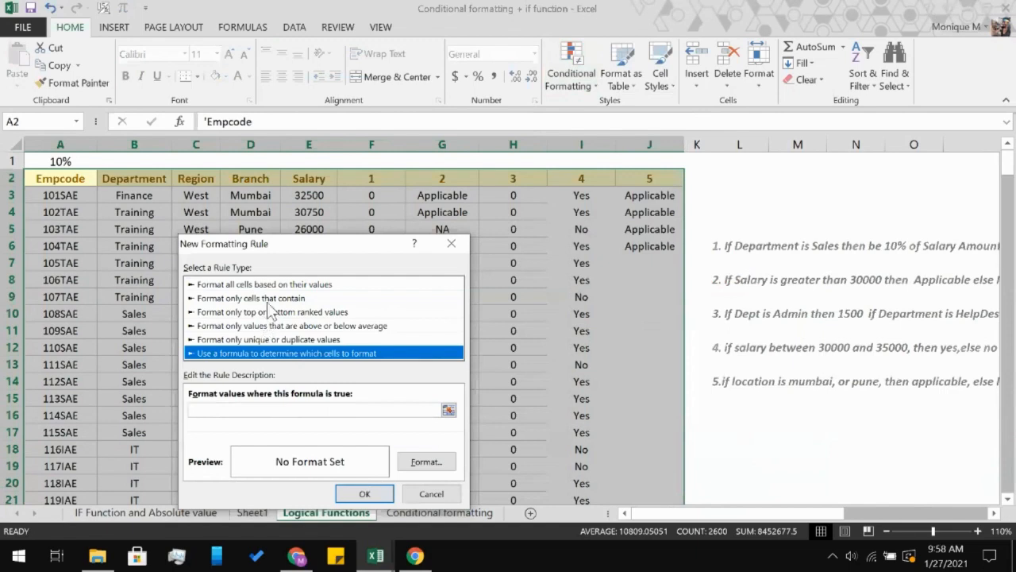
Examine the formatting rule types, including the comparison options for cell values and the formula option, and leave without creating a rule
{"action": "left_click", "coordinate": [272, 299]}
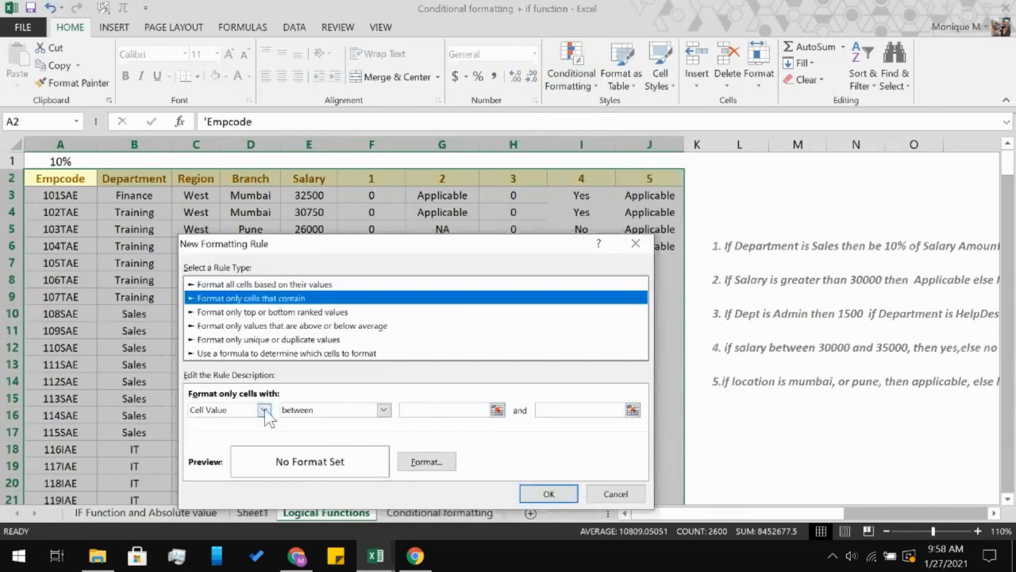
{"action": "left_click", "coordinate": [382, 411]}
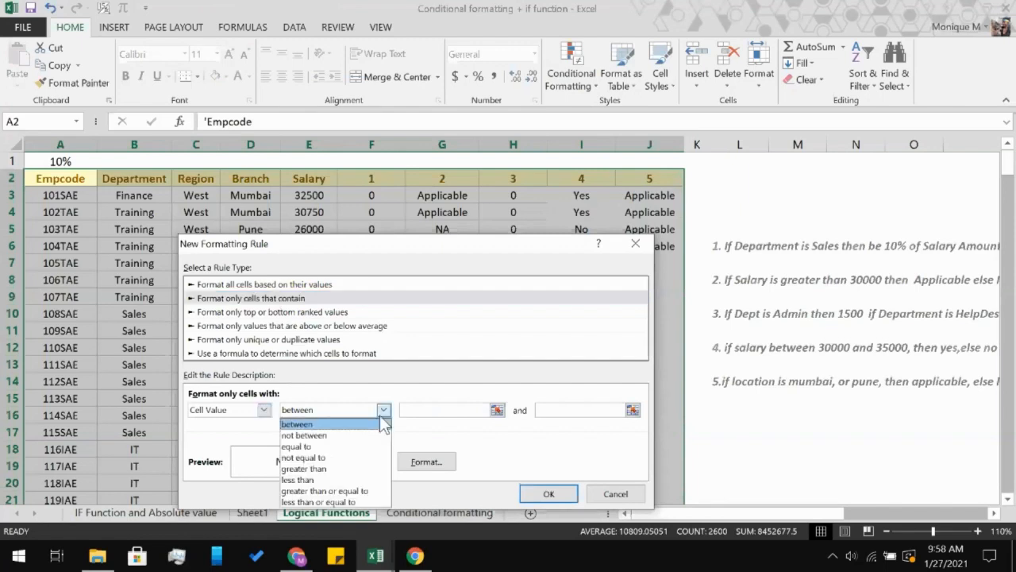
{"action": "left_click", "coordinate": [352, 446]}
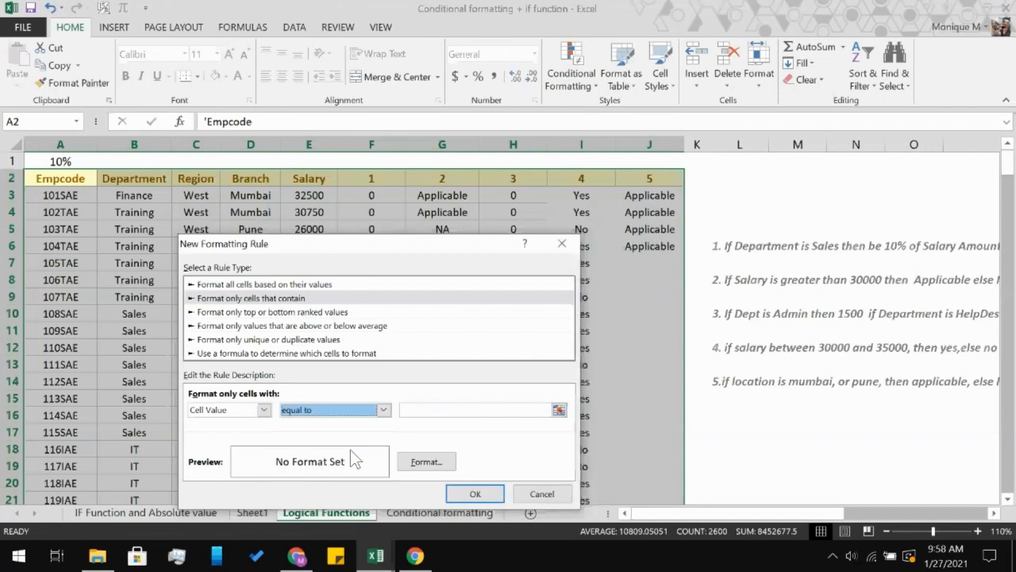
{"action": "left_click", "coordinate": [420, 413]}
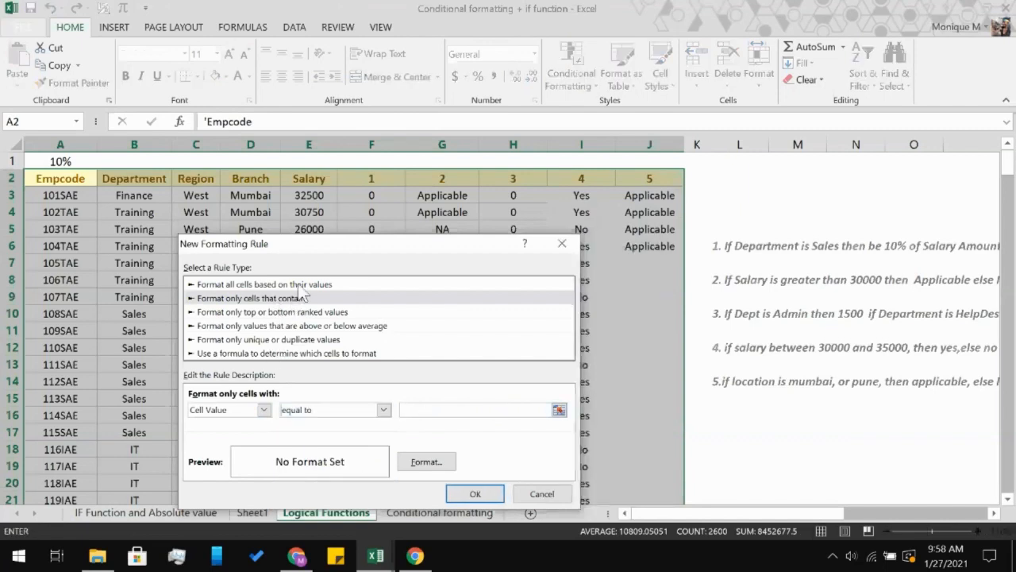
{"action": "left_click", "coordinate": [285, 353]}
{"action": "left_click", "coordinate": [286, 326]}
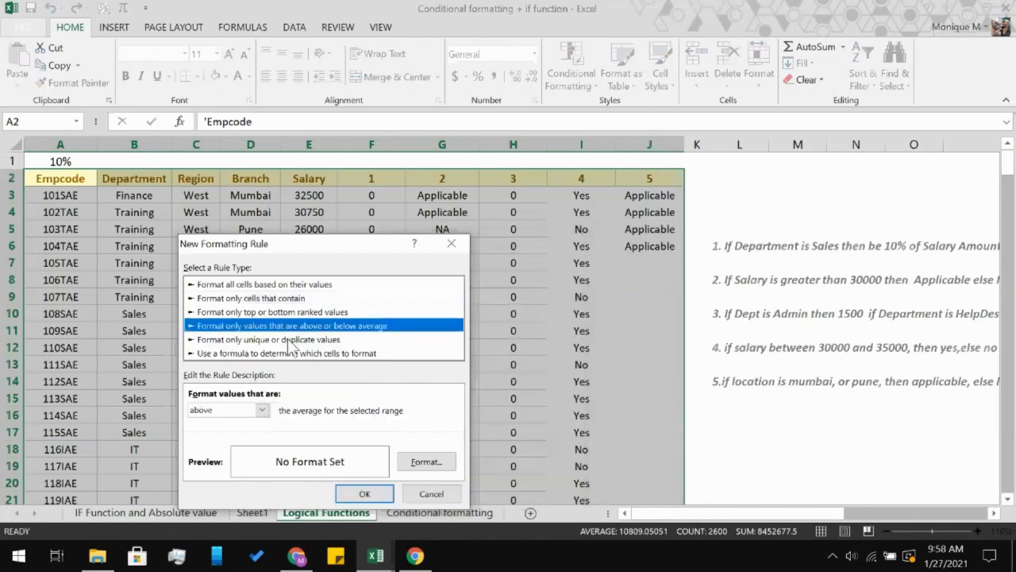
{"action": "left_click", "coordinate": [287, 339]}
{"action": "left_click", "coordinate": [286, 353]}
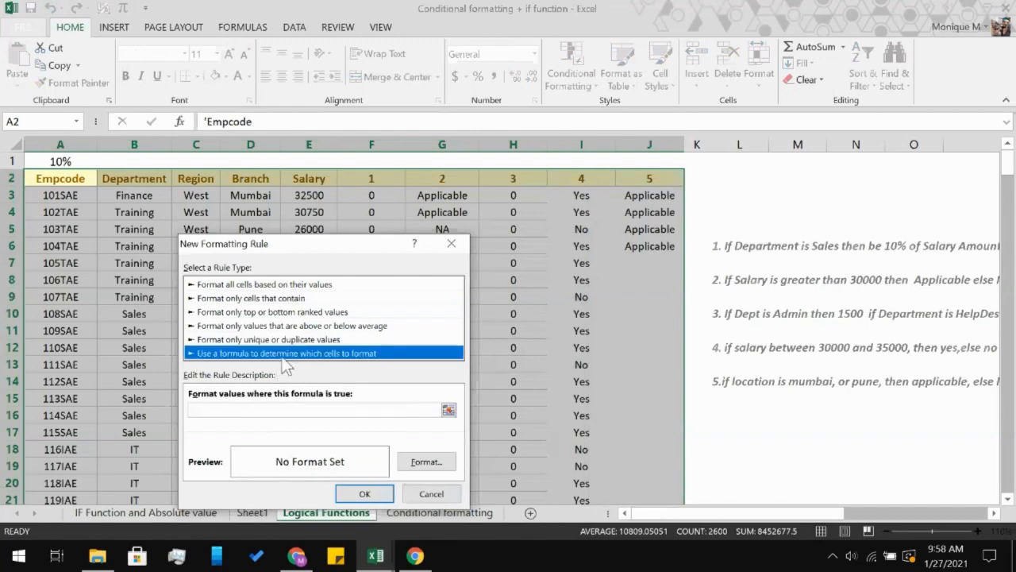
{"action": "left_click", "coordinate": [282, 410]}
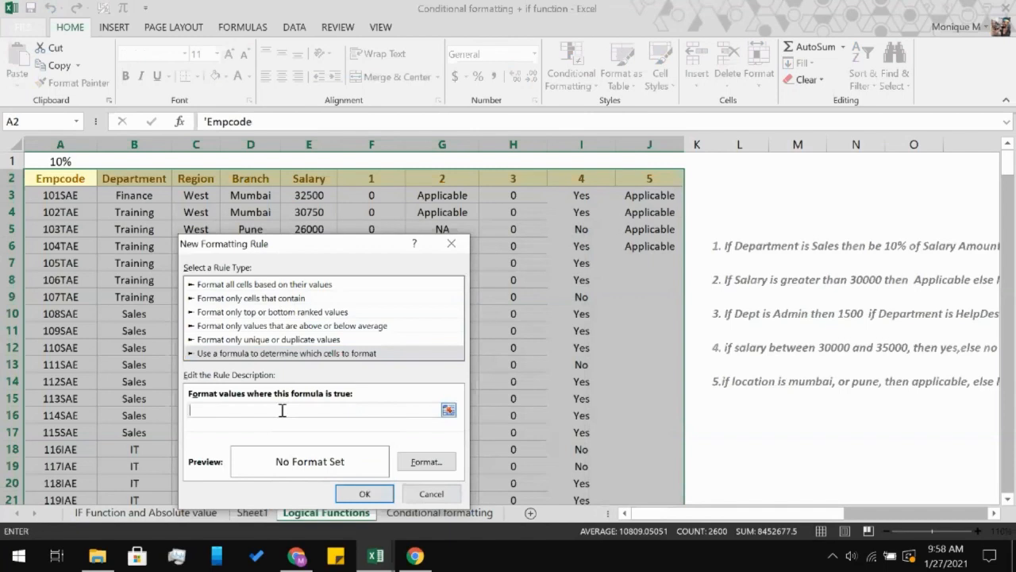
{"action": "type", "text": "="}
{"action": "key", "text": "BackSpace"}
{"action": "left_click", "coordinate": [411, 500]}
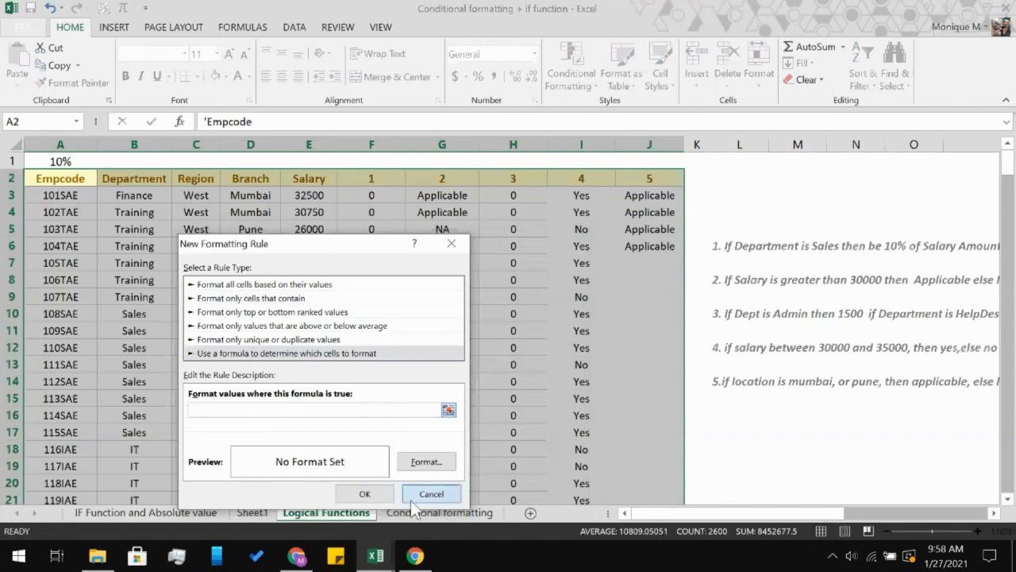
Start a formula-based conditional formatting rule for A3:J3 with the formula =IF($D$3="Mumbai")
{"action": "left_click", "coordinate": [45, 195]}
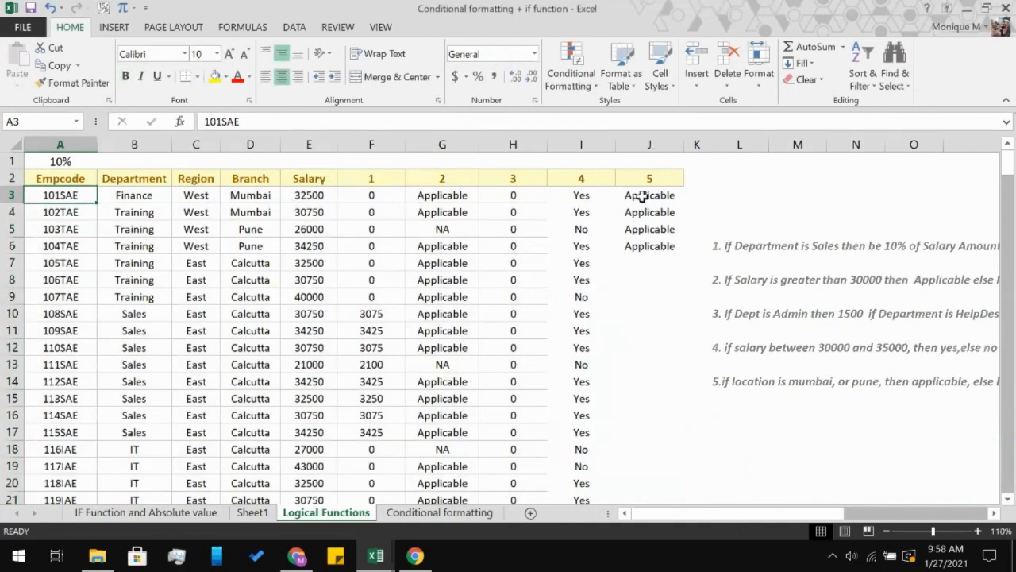
{"action": "left_click", "coordinate": [642, 196], "text": "shift"}
{"action": "left_click", "coordinate": [567, 63]}
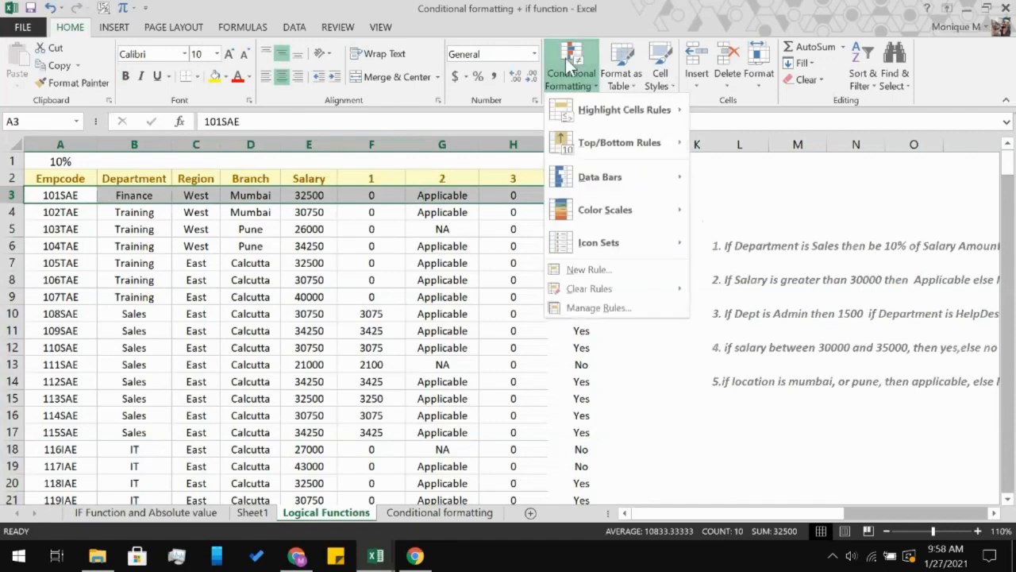
{"action": "left_click", "coordinate": [615, 269]}
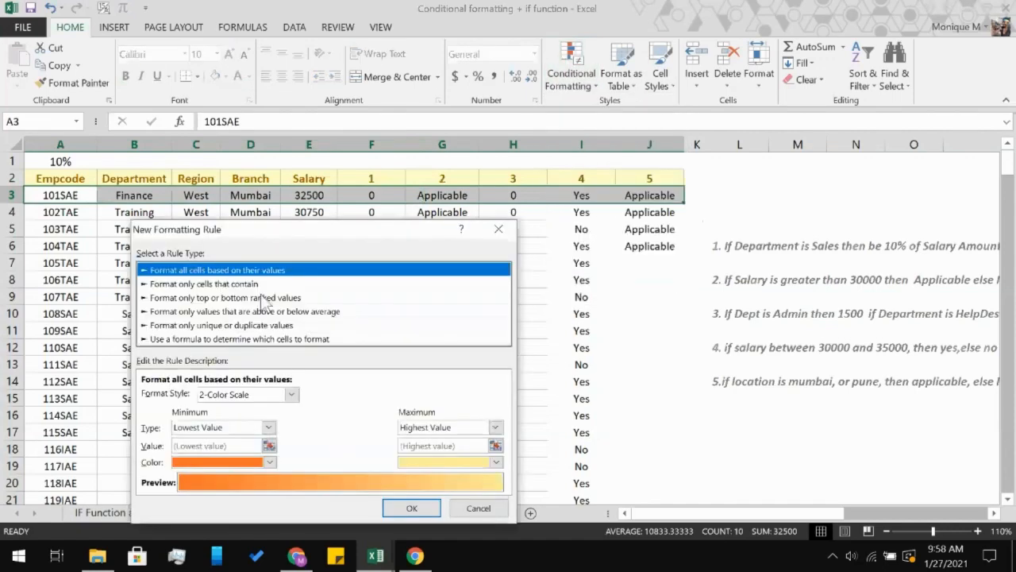
{"action": "left_click", "coordinate": [249, 339]}
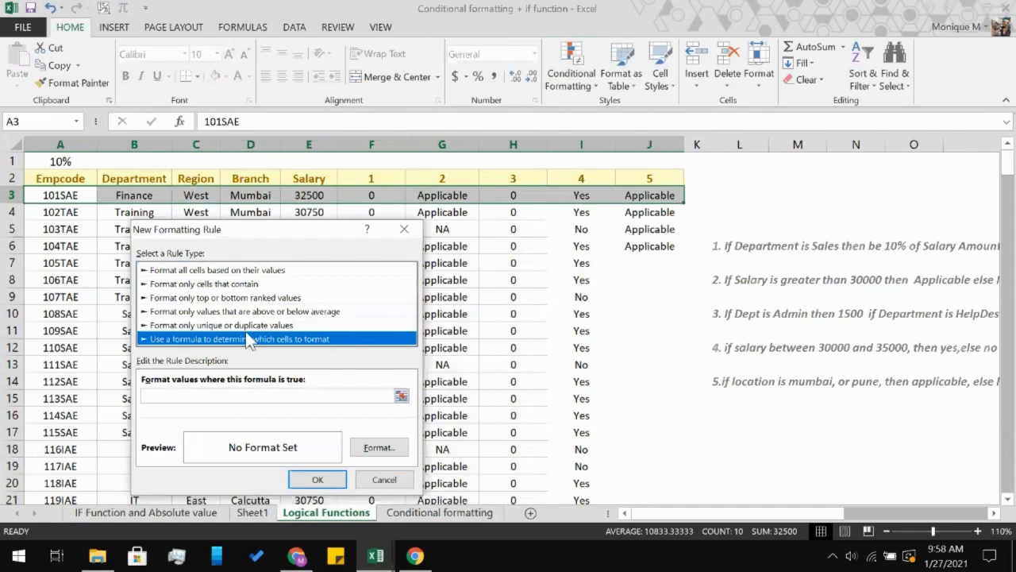
{"action": "left_click", "coordinate": [226, 397]}
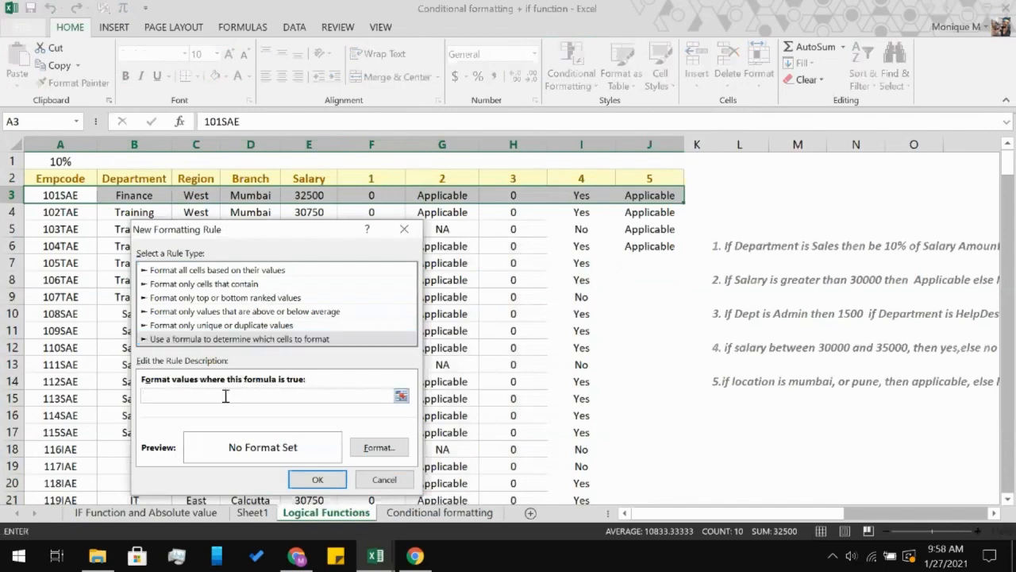
{"action": "type", "text": "=IF("}
{"action": "left_click", "coordinate": [239, 195]}
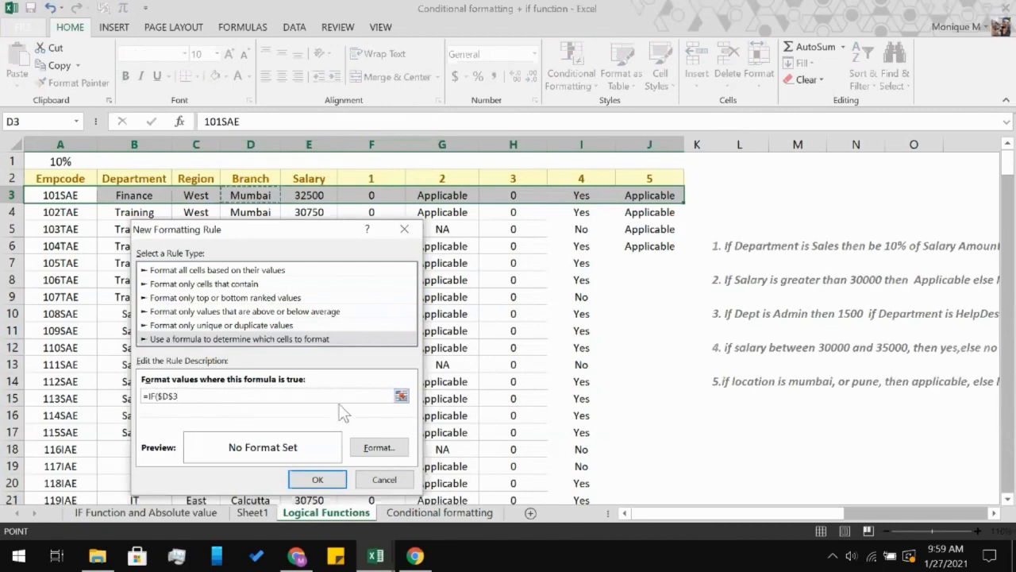
{"action": "type", "text": "=\"Mumbai\""}
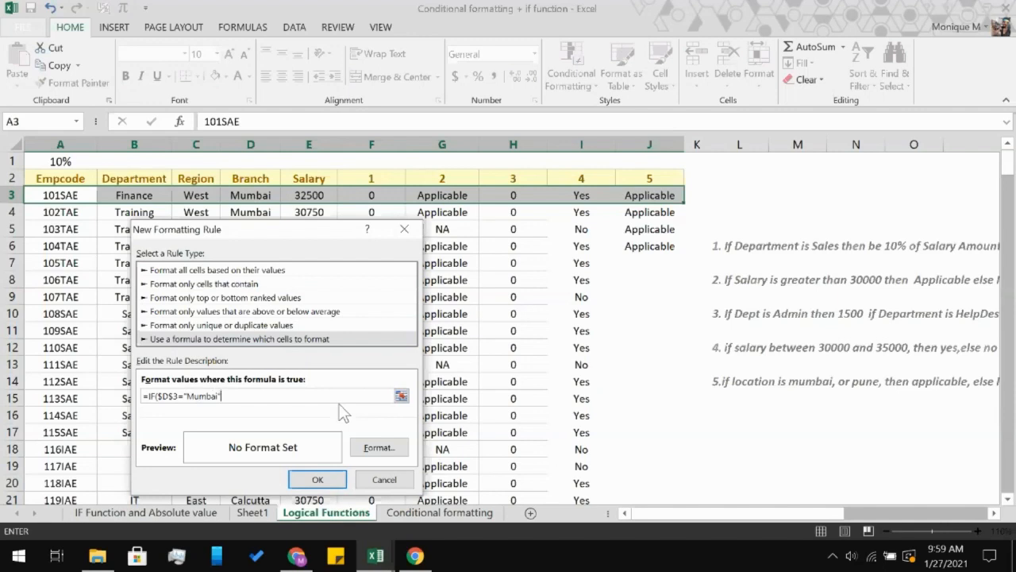
Give the rule a light blue fill and try to create it with the IF formula
{"action": "left_click", "coordinate": [382, 448]}
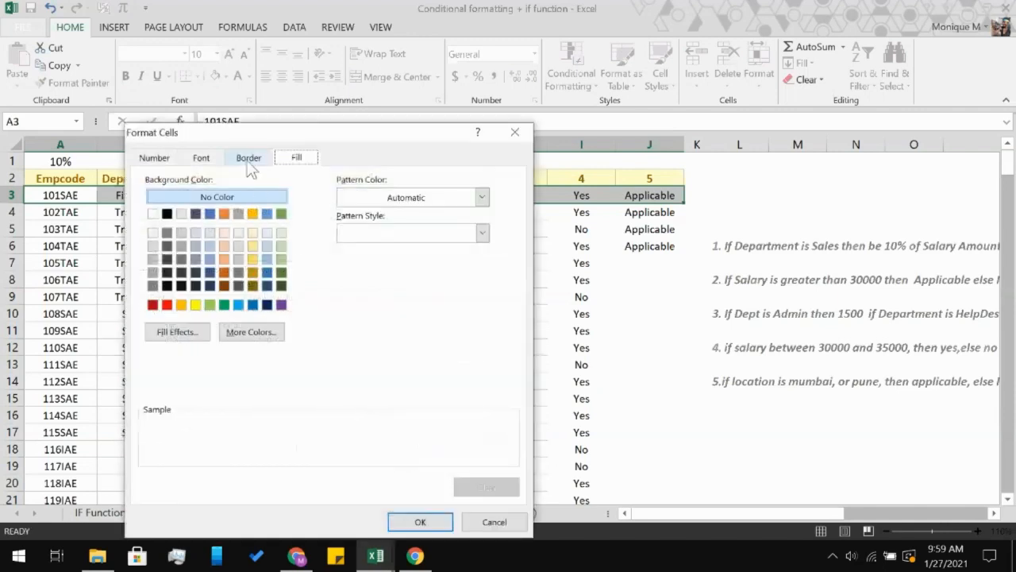
{"action": "left_click", "coordinate": [265, 234]}
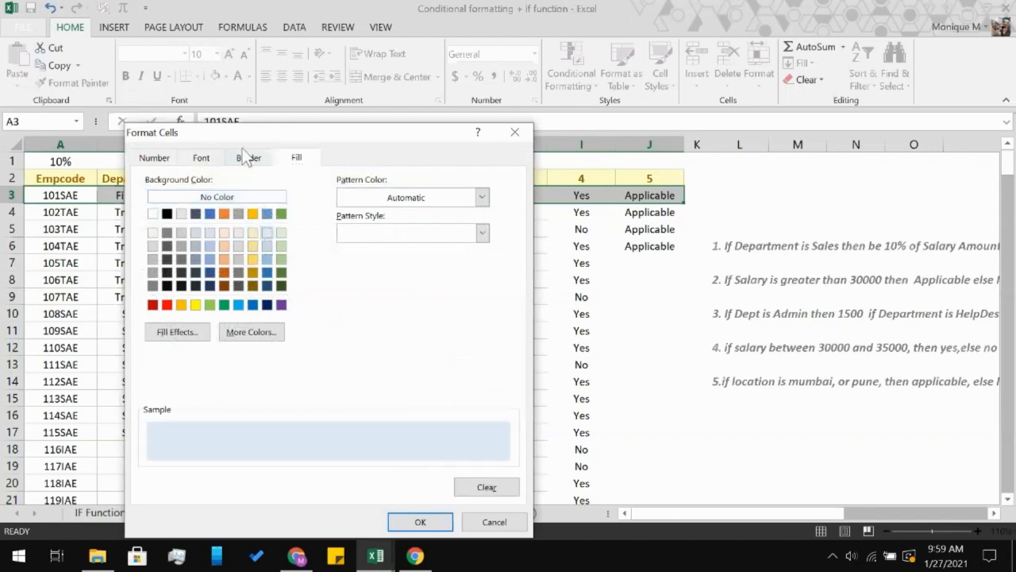
{"action": "left_click", "coordinate": [420, 522]}
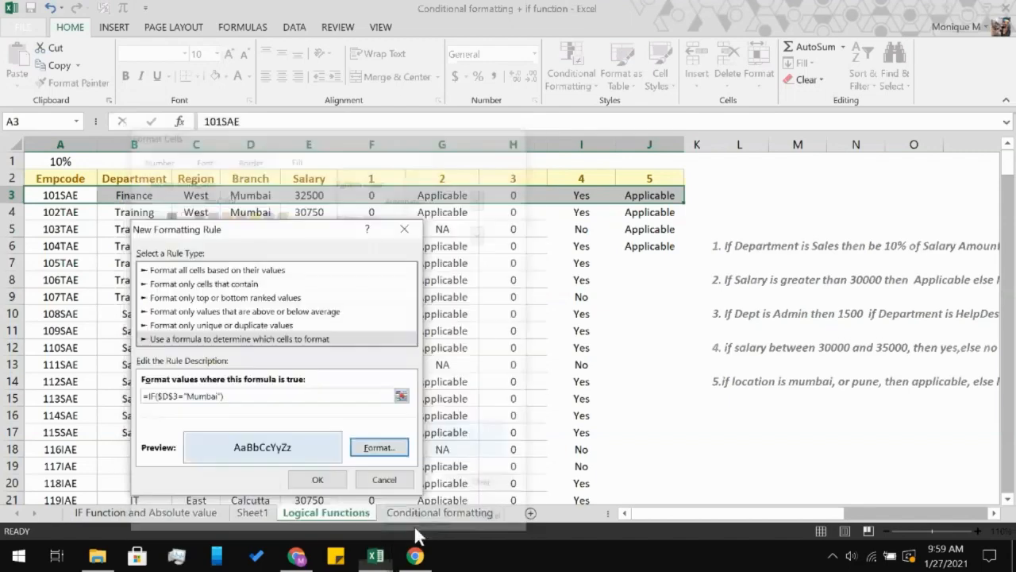
{"action": "left_click", "coordinate": [317, 479]}
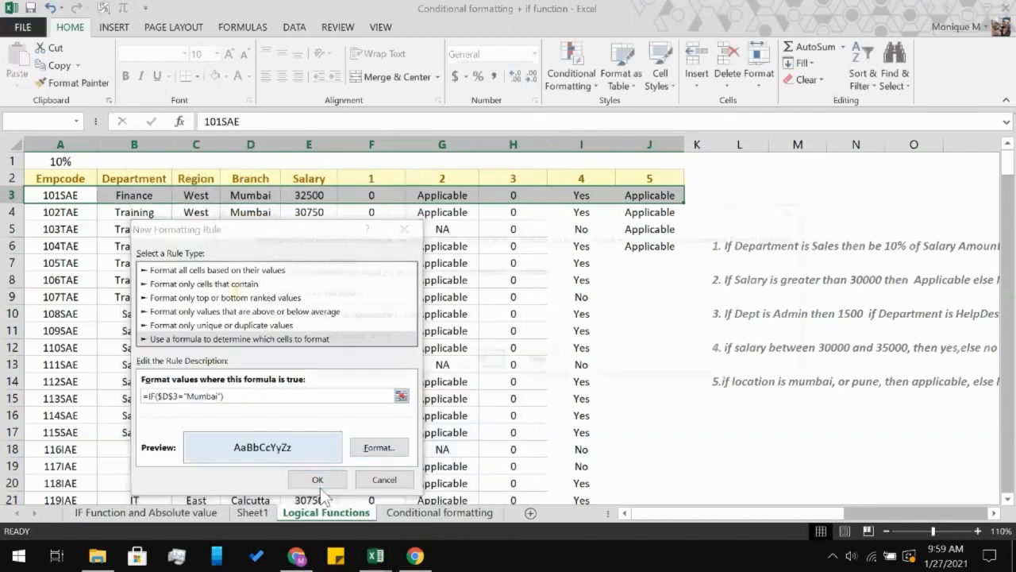
{"action": "left_click", "coordinate": [480, 361]}
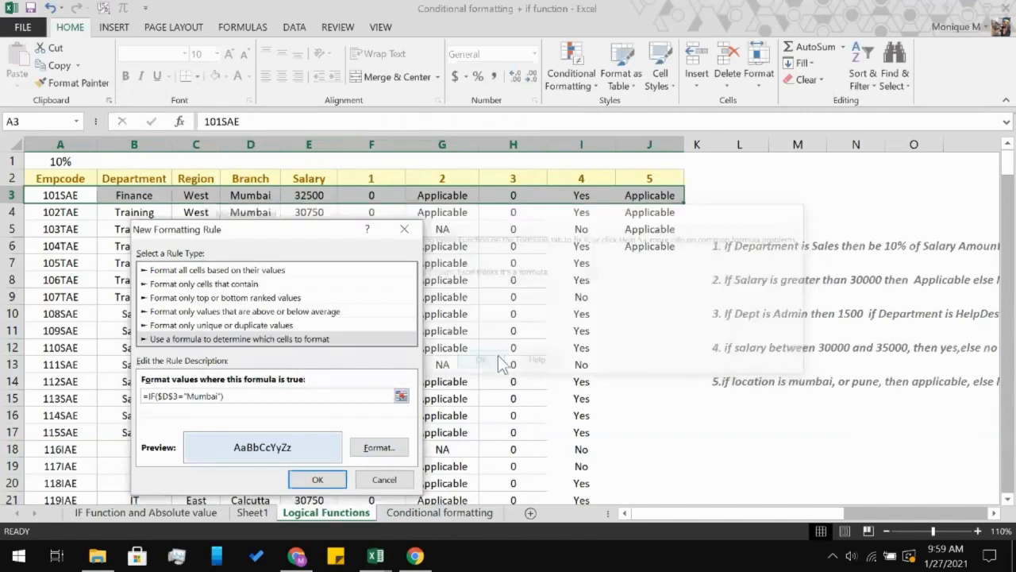
Remove the IF function and the absolute cell reference in front of ="Mumbai" in the rule's formula
{"action": "left_click", "coordinate": [151, 396]}
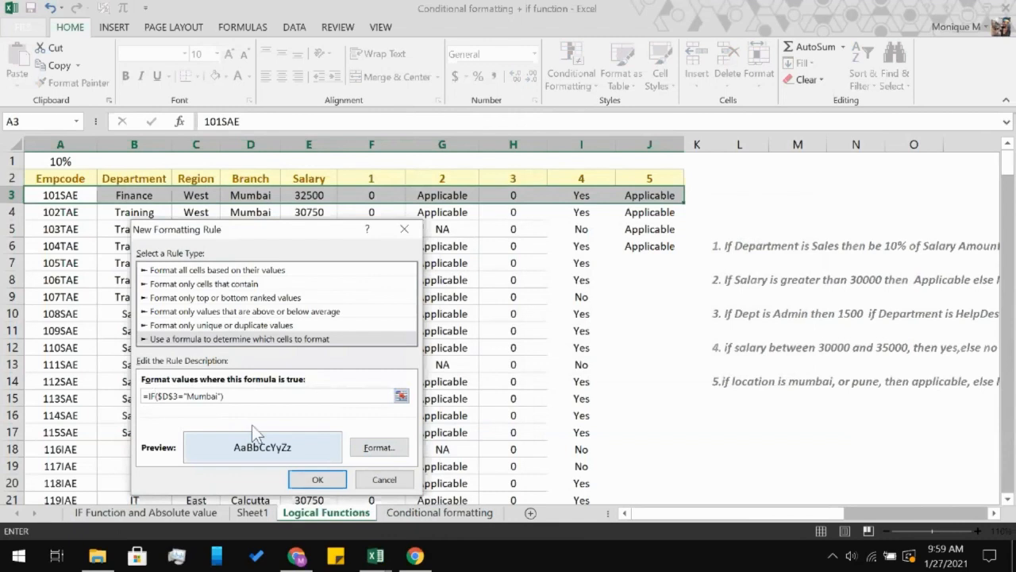
{"action": "type", "text": "="}
{"action": "key", "text": "BackSpace"}
{"action": "key", "text": "BackSpace"}
{"action": "key", "text": "BackSpace"}
{"action": "key", "text": "BackSpace"}
{"action": "key", "text": "Delete"}
{"action": "key", "text": "Delete"}
{"action": "type", "text": "="}
{"action": "key", "text": "Right"}
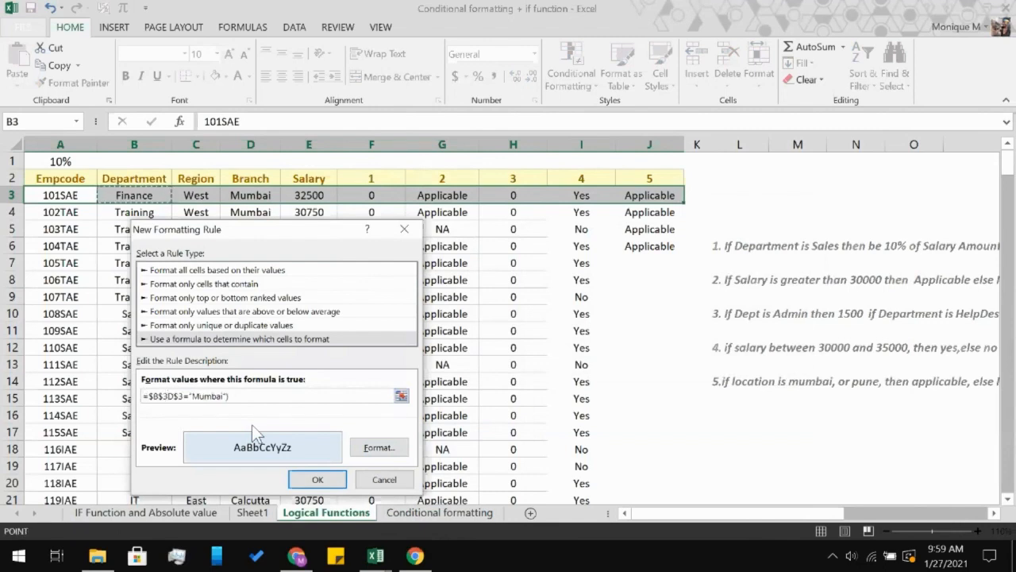
{"action": "key", "text": "Right"}
{"action": "double_click", "coordinate": [184, 395]}
{"action": "key", "text": "BackSpace"}
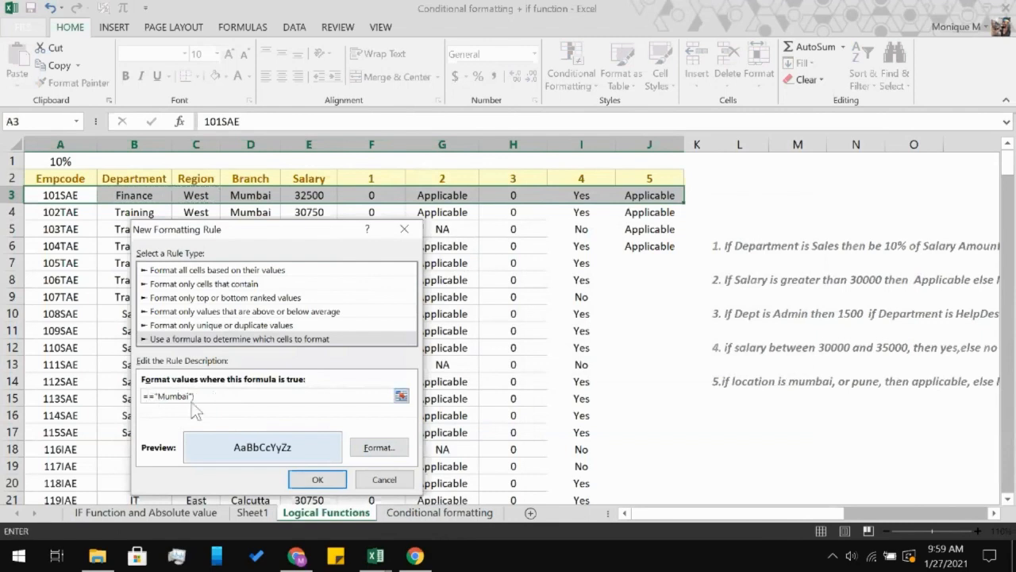
Change the rule's formula to D3="Mumbai") with a relative reference and create the rule
{"action": "key", "text": "BackSpace"}
{"action": "type", "text": "D"}
{"action": "type", "text": "3"}
{"action": "key", "text": "BackSpace"}
{"action": "type", "text": "3"}
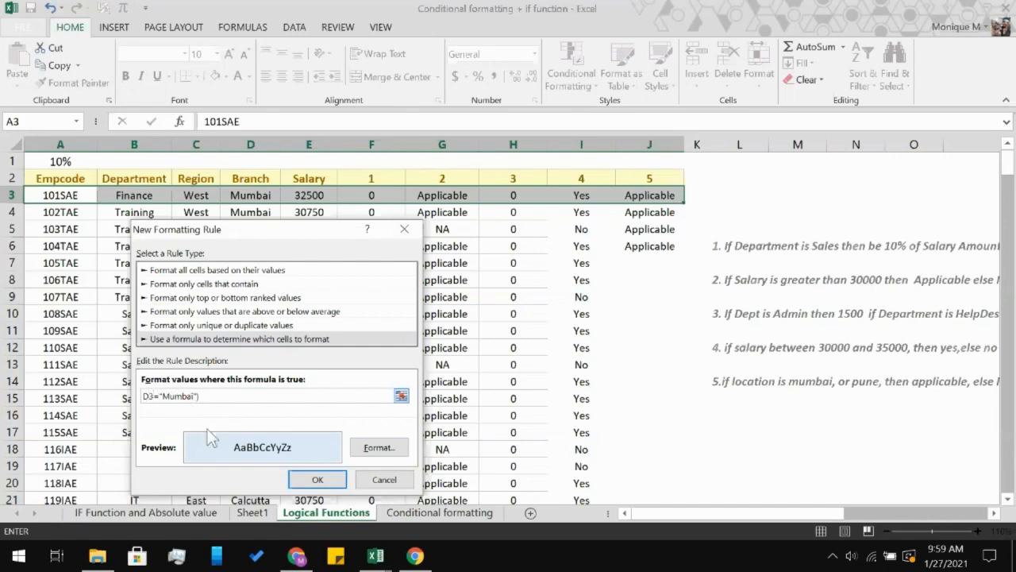
{"action": "left_click", "coordinate": [320, 480]}
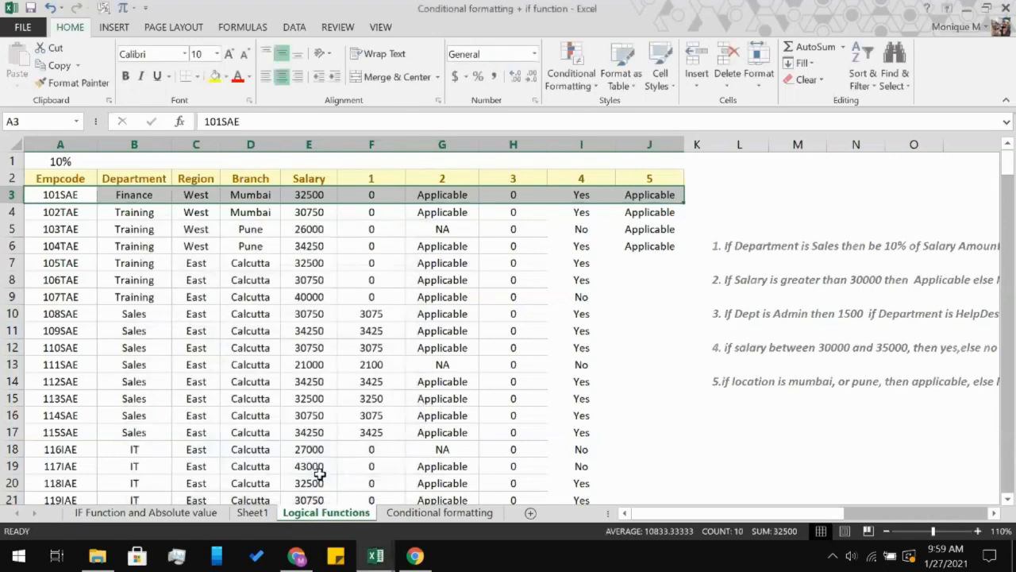
Select A3:J3 again and open its existing conditional formatting rule for editing
{"action": "left_click", "coordinate": [407, 341]}
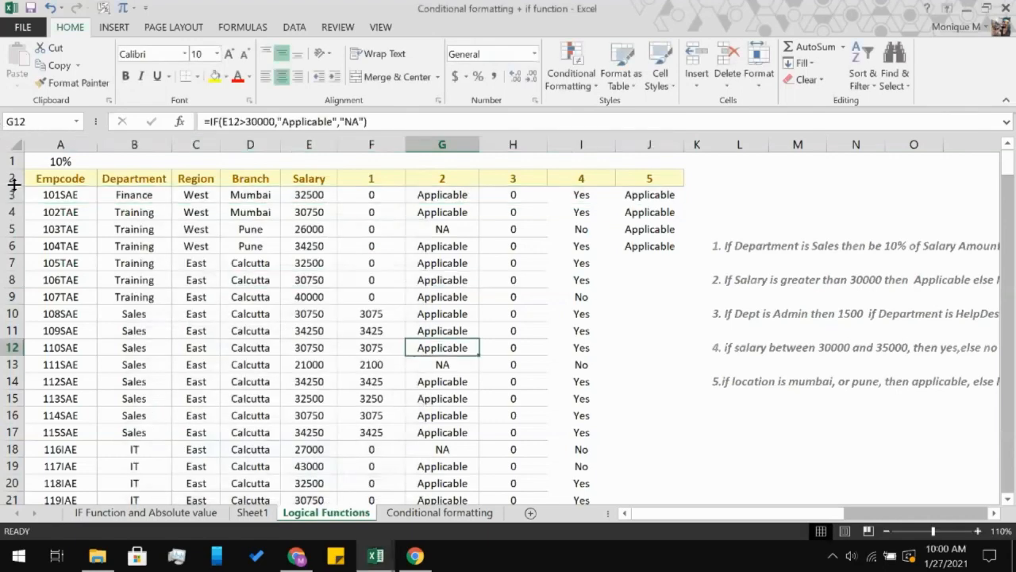
{"action": "left_click_drag", "start_coordinate": [44, 195], "coordinate": [648, 192]}
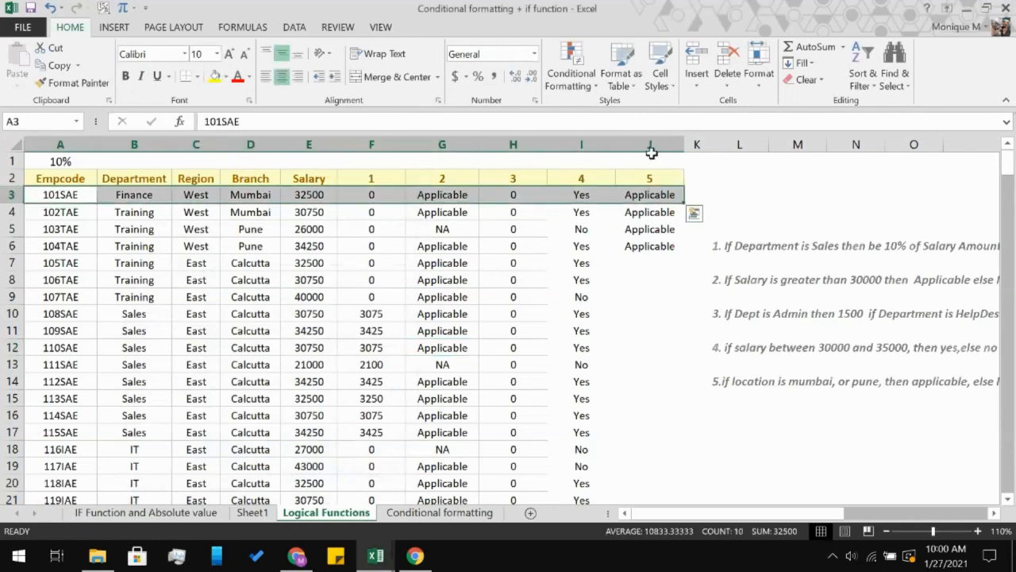
{"action": "left_click", "coordinate": [577, 92]}
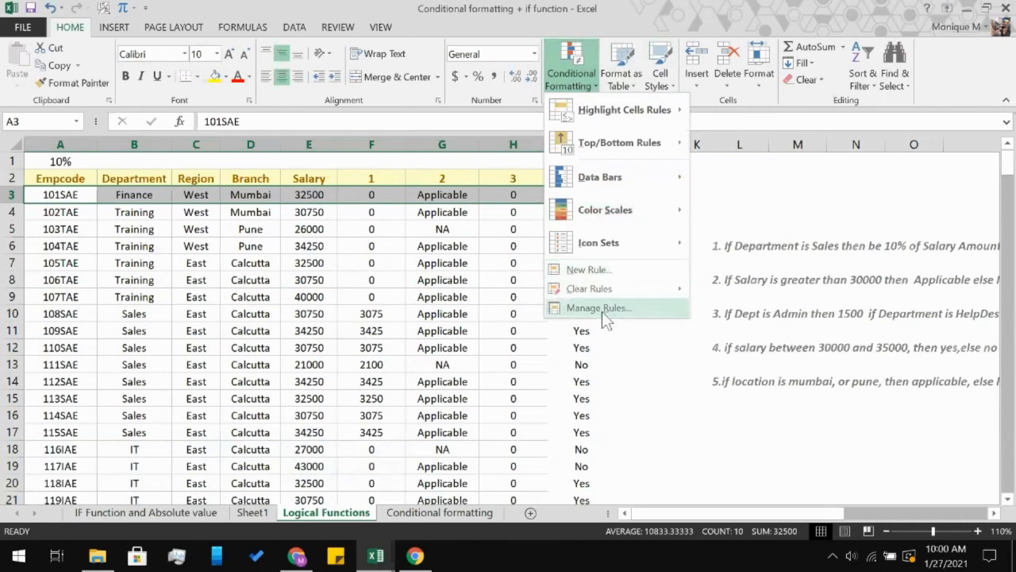
{"action": "left_click", "coordinate": [602, 309]}
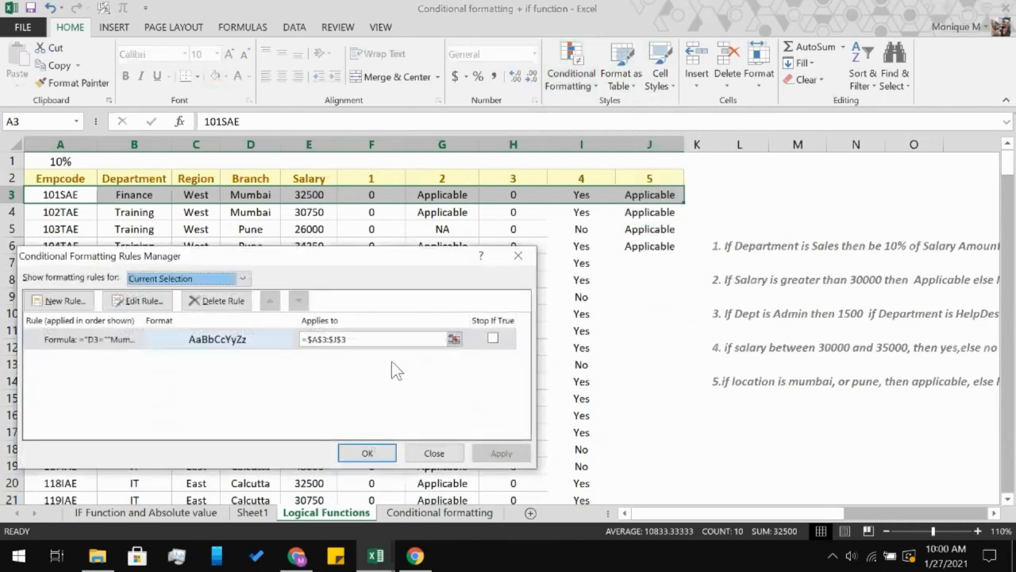
{"action": "left_click", "coordinate": [91, 342]}
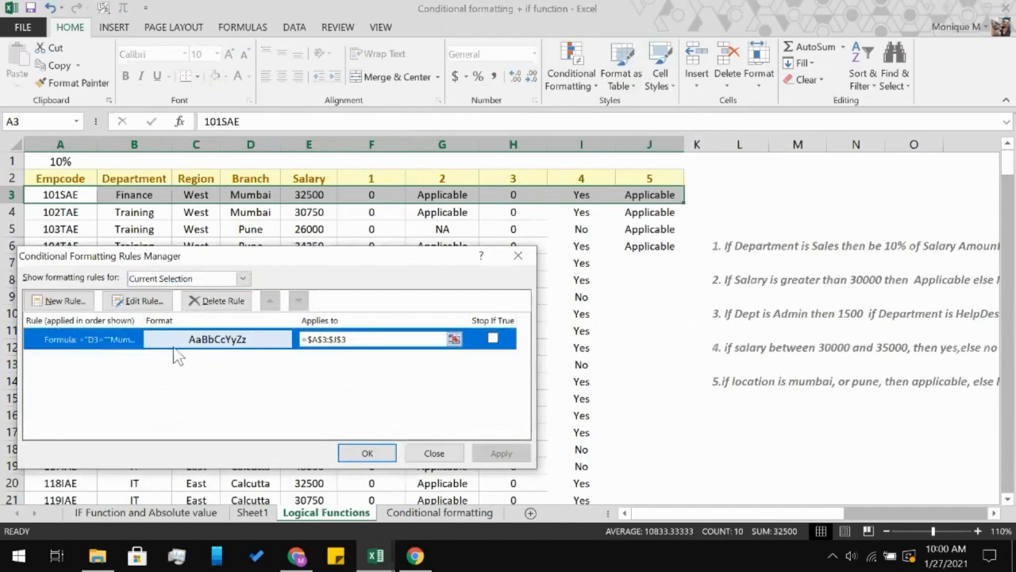
{"action": "left_click", "coordinate": [139, 300]}
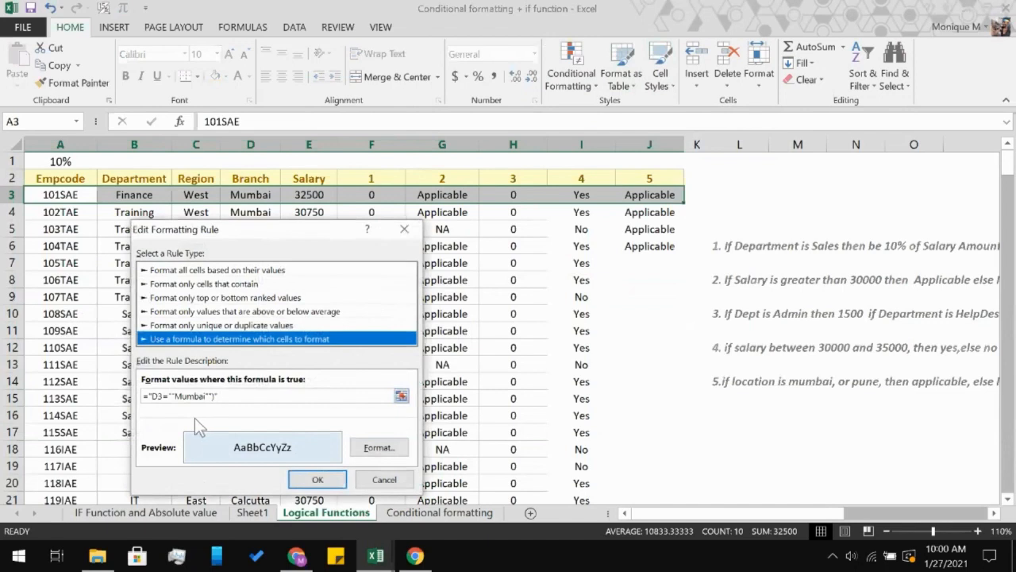
Remove the outer quotation marks from the rule's formula and one of the doubled quotation marks before Mumbai
{"action": "left_click", "coordinate": [148, 396]}
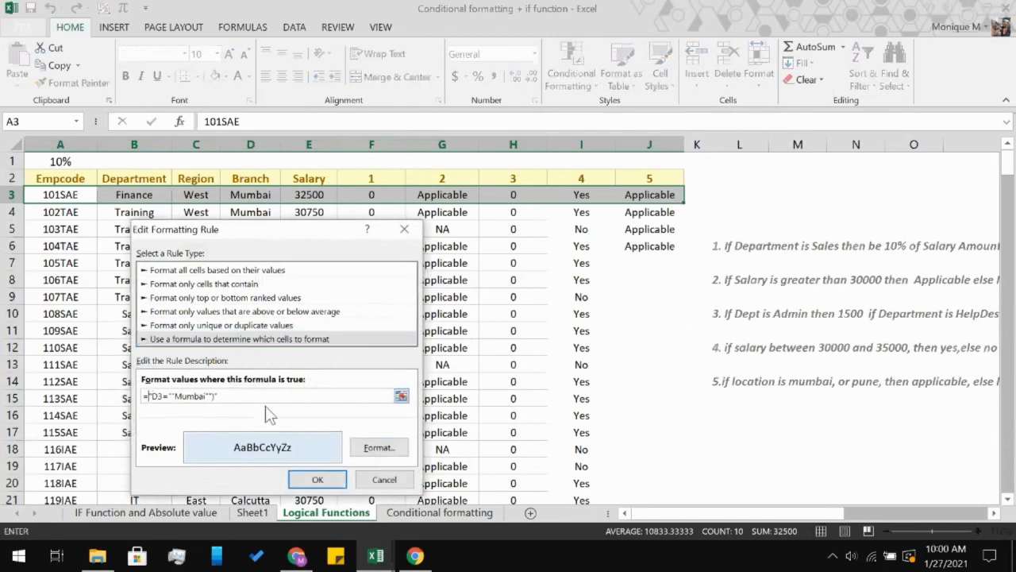
{"action": "key", "text": "BackSpace"}
{"action": "left_click", "coordinate": [151, 393]}
{"action": "key", "text": "Delete"}
{"action": "key", "text": "Right"}
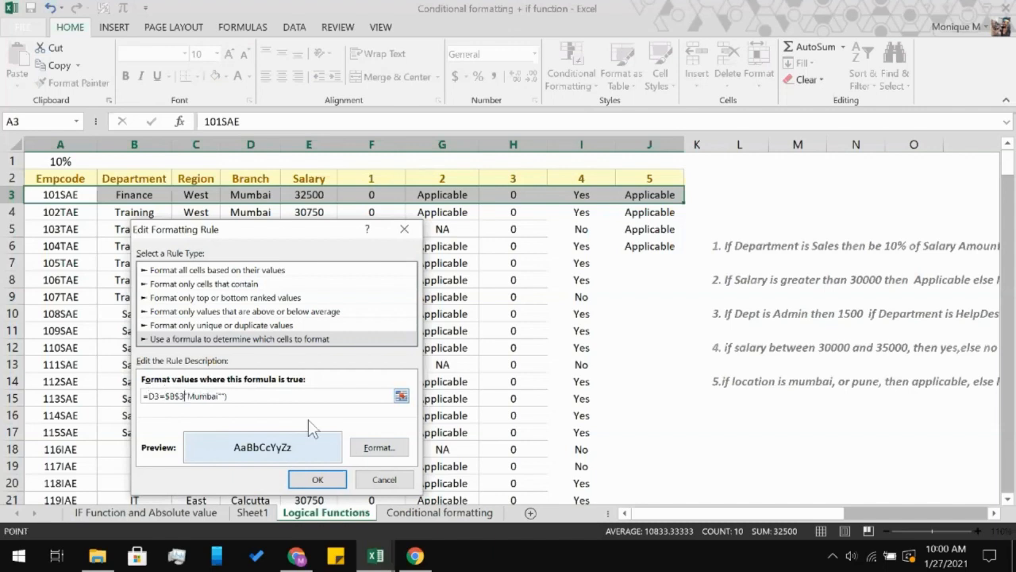
Delete the stray $B$3 reference and the surplus characters so the rule's formula reads D3="Mumbai")
{"action": "key", "text": "BackSpace"}
{"action": "key", "text": "BackSpace"}
{"action": "key", "text": "BackSpace"}
{"action": "key", "text": "BackSpace"}
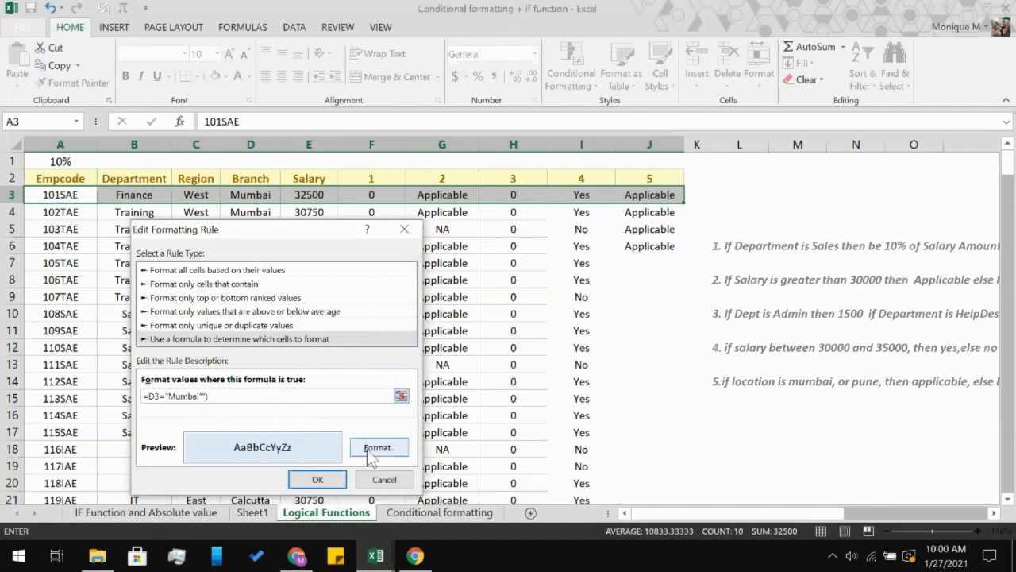
{"action": "key", "text": "BackSpace"}
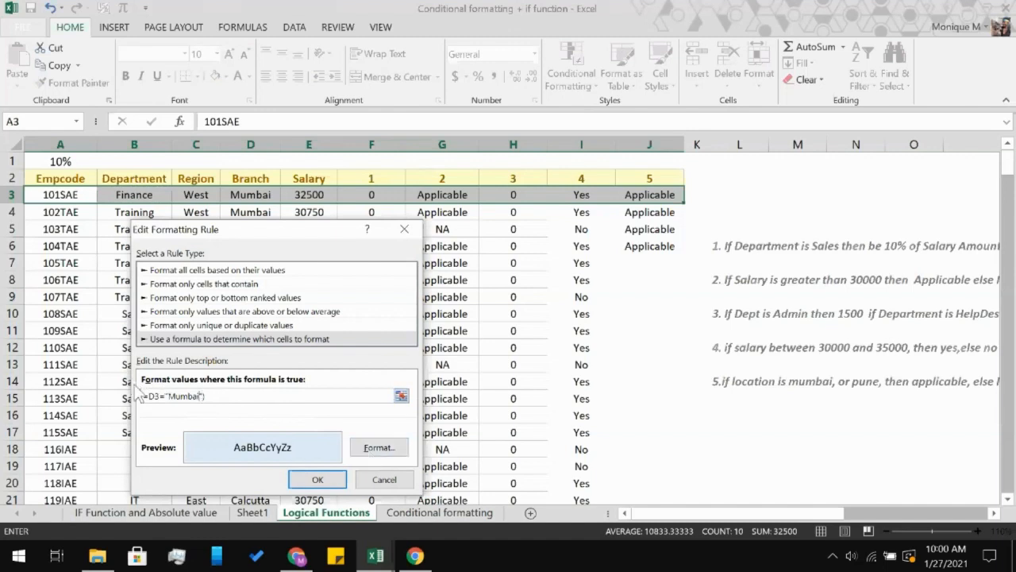
{"action": "key", "text": "BackSpace"}
Save the edited formula and apply the conditional formatting rule to A3:J3
{"action": "left_click", "coordinate": [332, 478]}
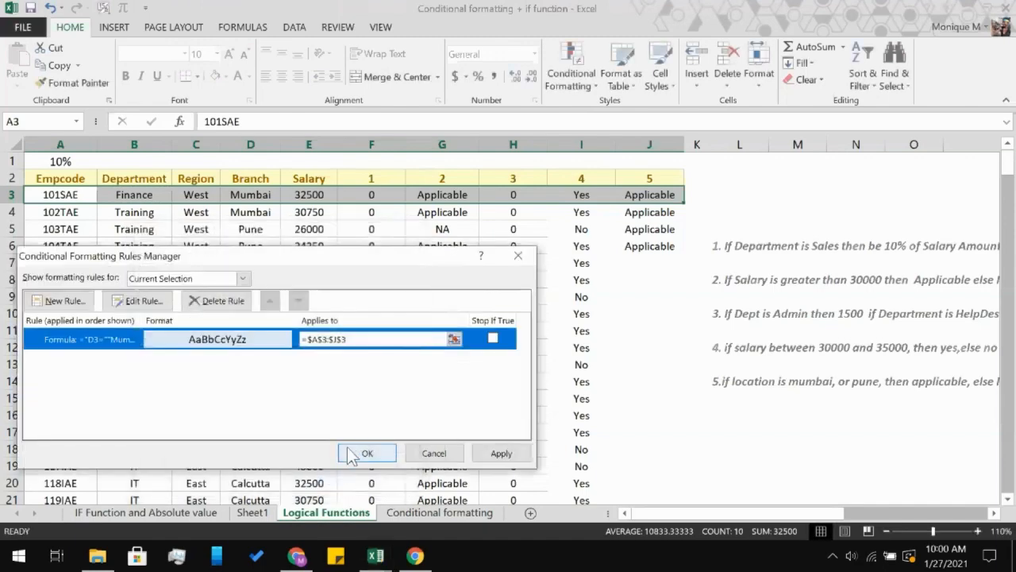
{"action": "left_click", "coordinate": [501, 454]}
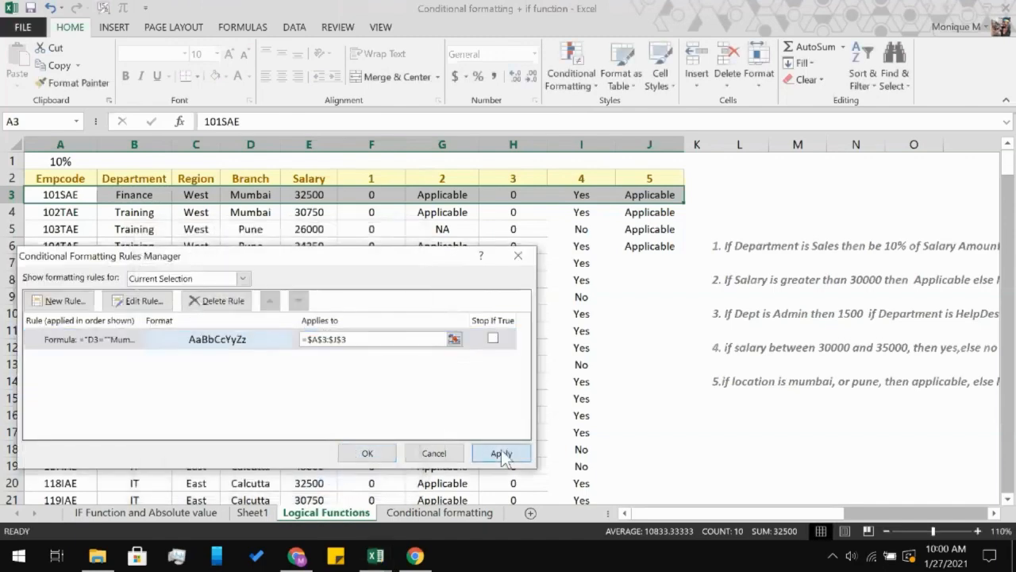
{"action": "left_click", "coordinate": [356, 454]}
{"action": "left_click", "coordinate": [635, 390]}
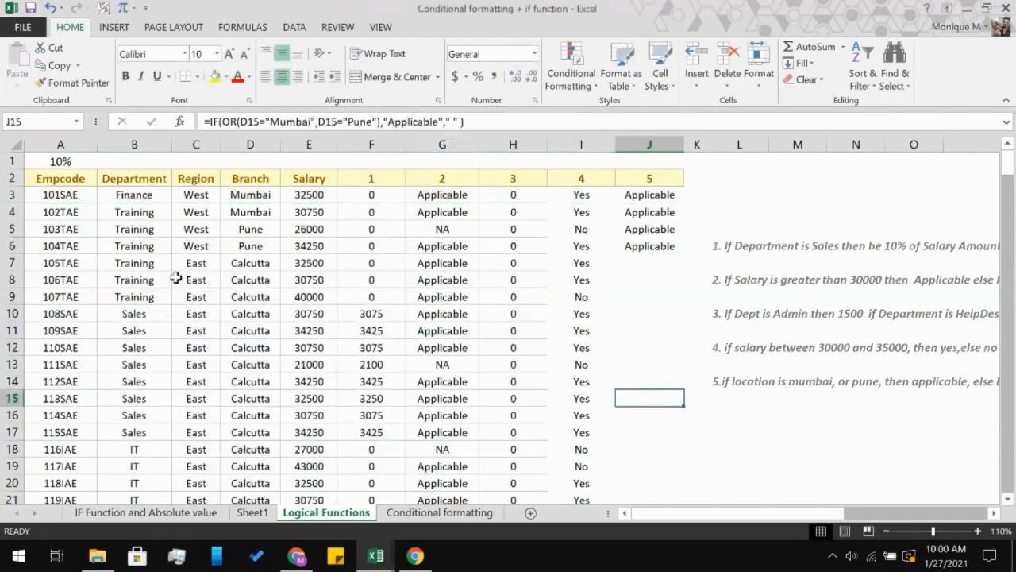
{"action": "left_click", "coordinate": [63, 195]}
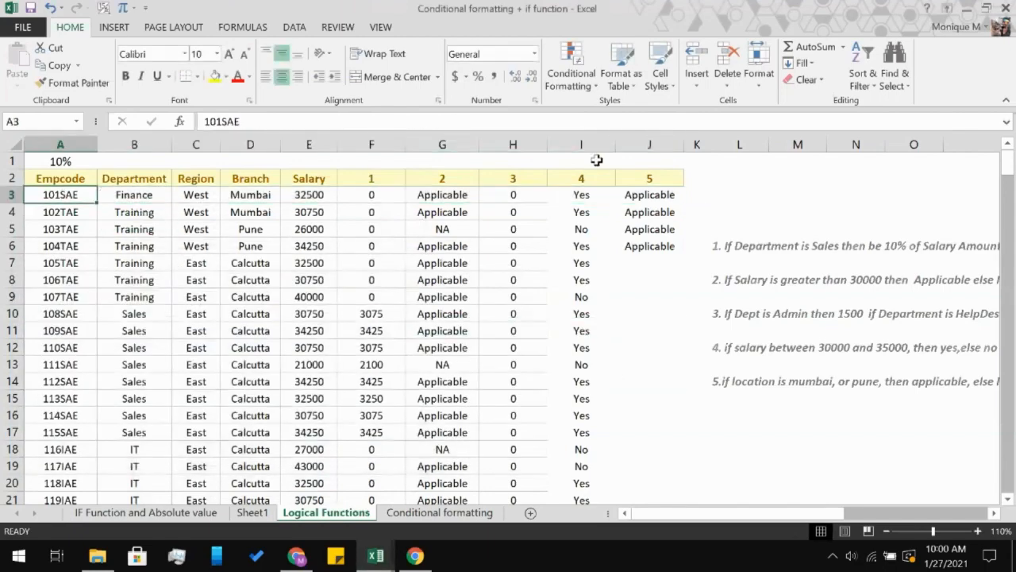
{"action": "left_click", "coordinate": [623, 198], "text": "shift"}
{"action": "left_click", "coordinate": [570, 73]}
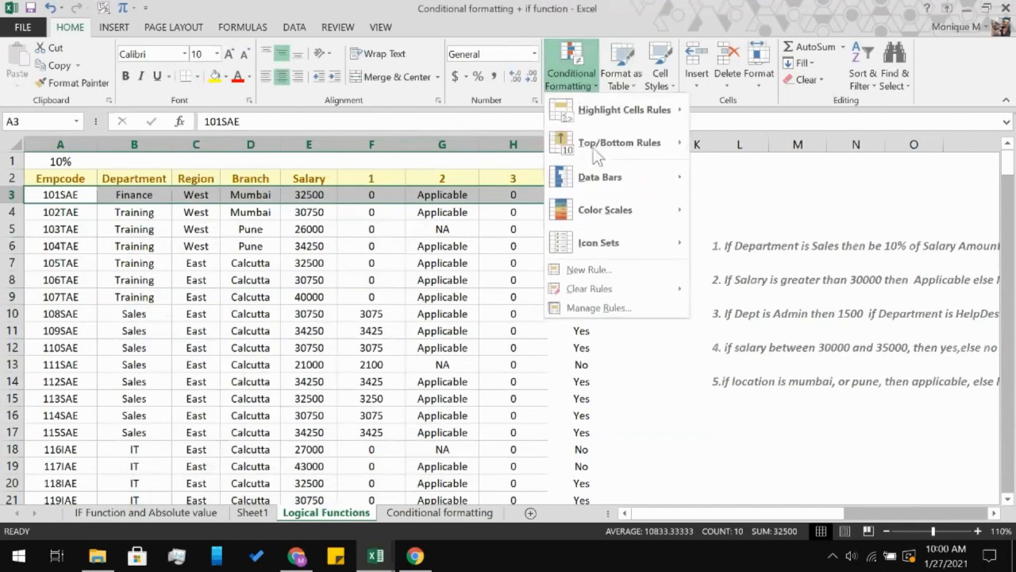
{"action": "left_click", "coordinate": [616, 270]}
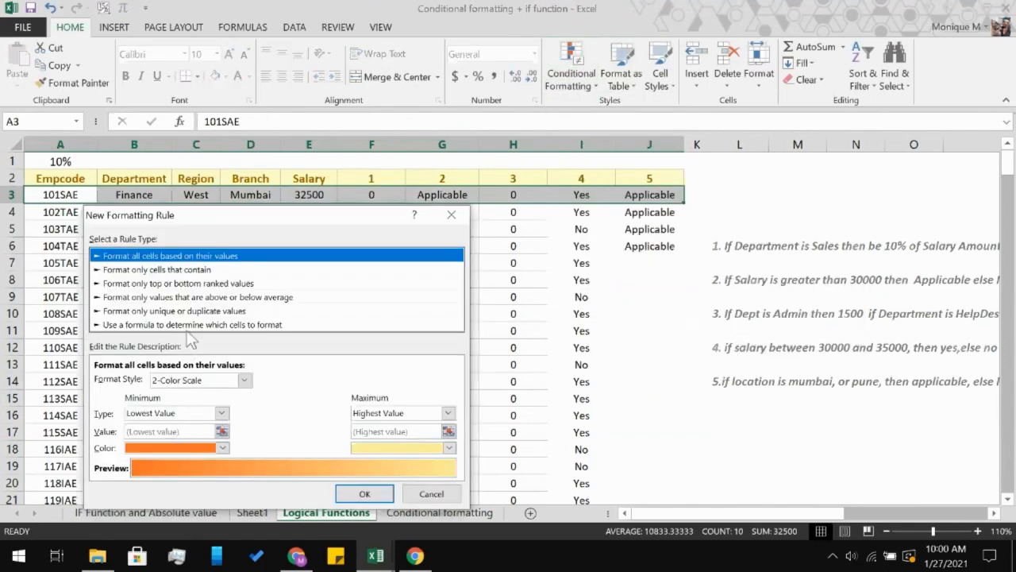
{"action": "left_click", "coordinate": [193, 325]}
{"action": "left_click", "coordinate": [327, 464]}
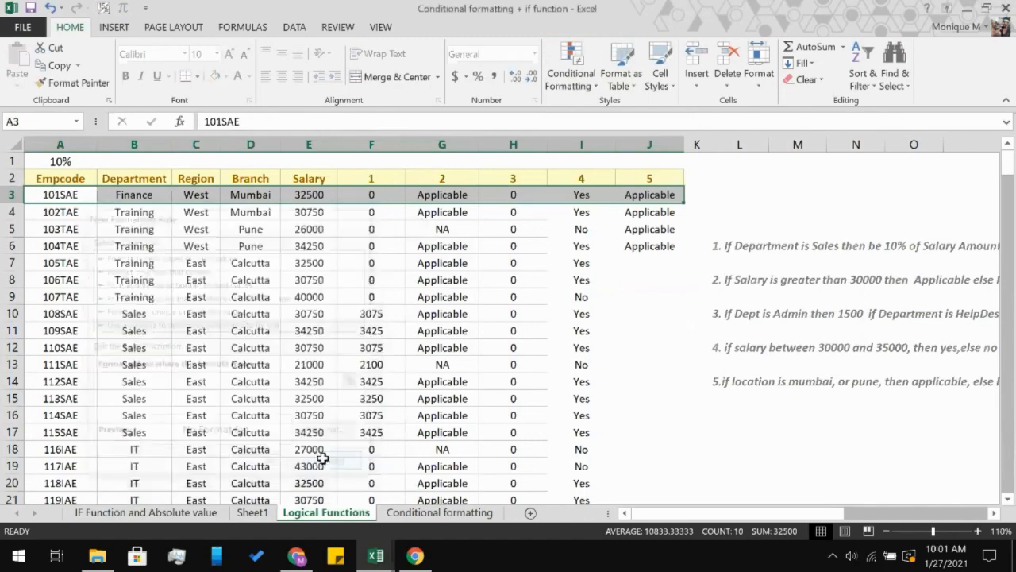
Open the existing conditional formatting rule of the current selection A3:J3 for editing
{"action": "left_click", "coordinate": [573, 75]}
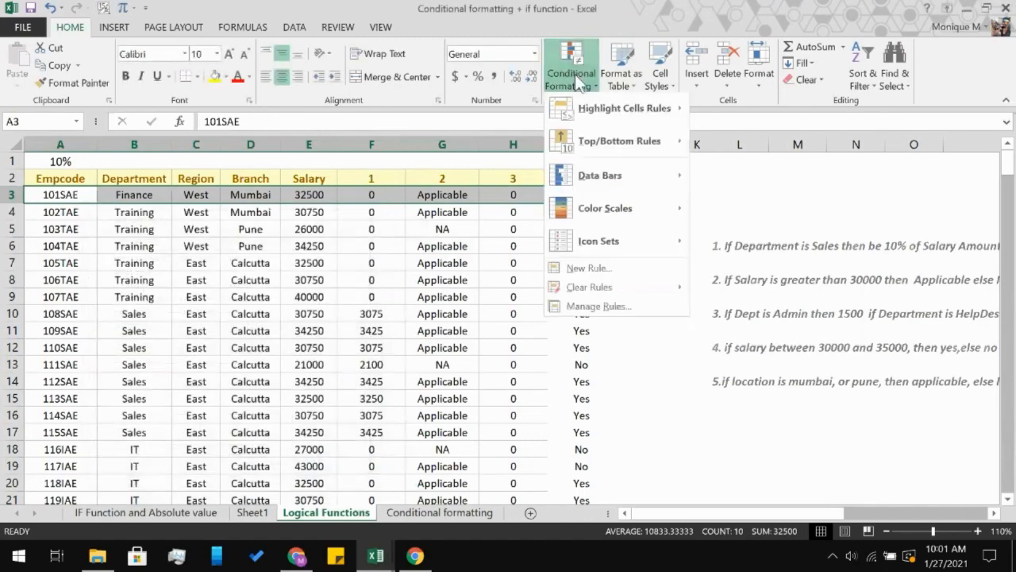
{"action": "left_click", "coordinate": [633, 308]}
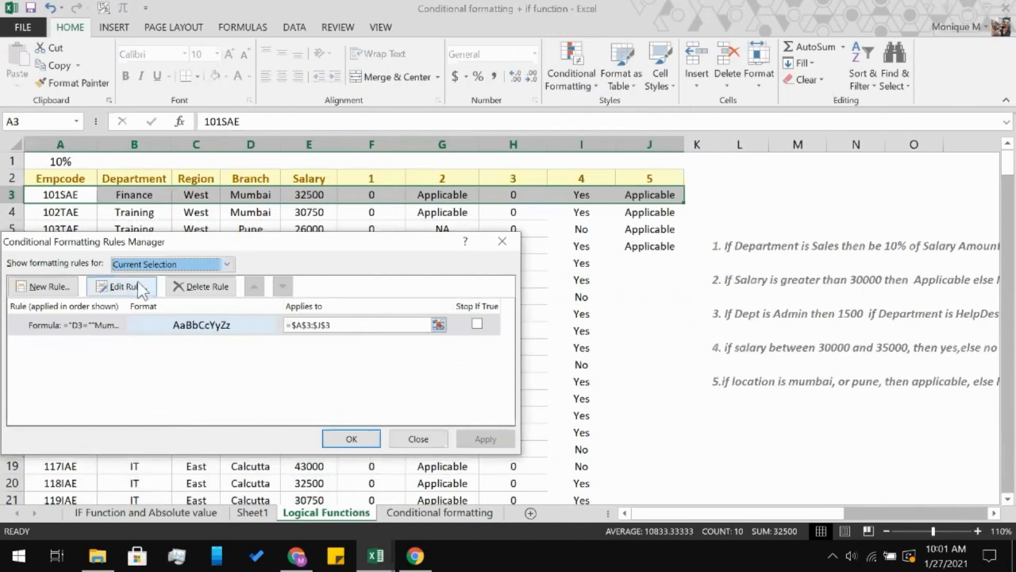
{"action": "left_click", "coordinate": [227, 264]}
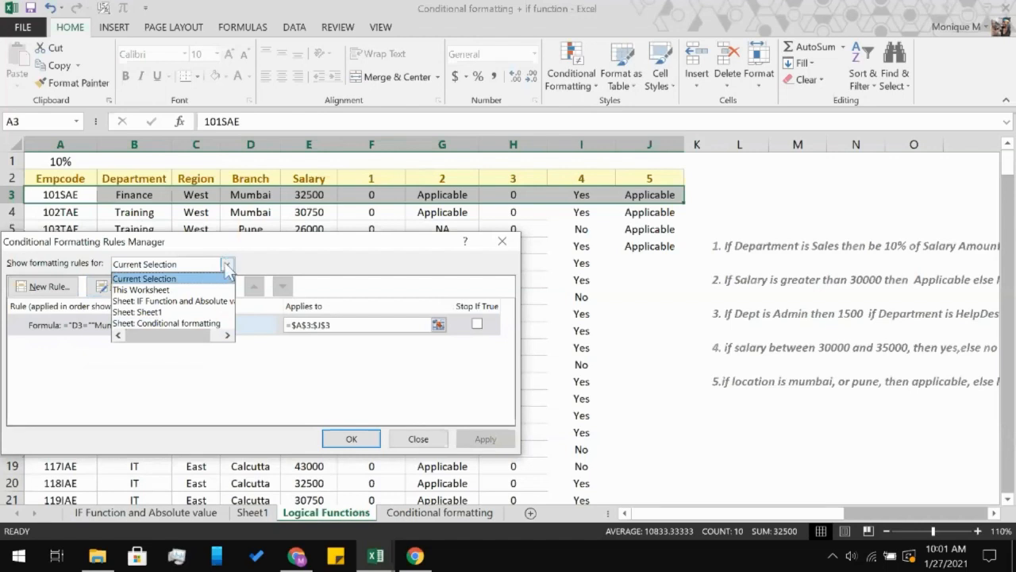
{"action": "left_click", "coordinate": [228, 265]}
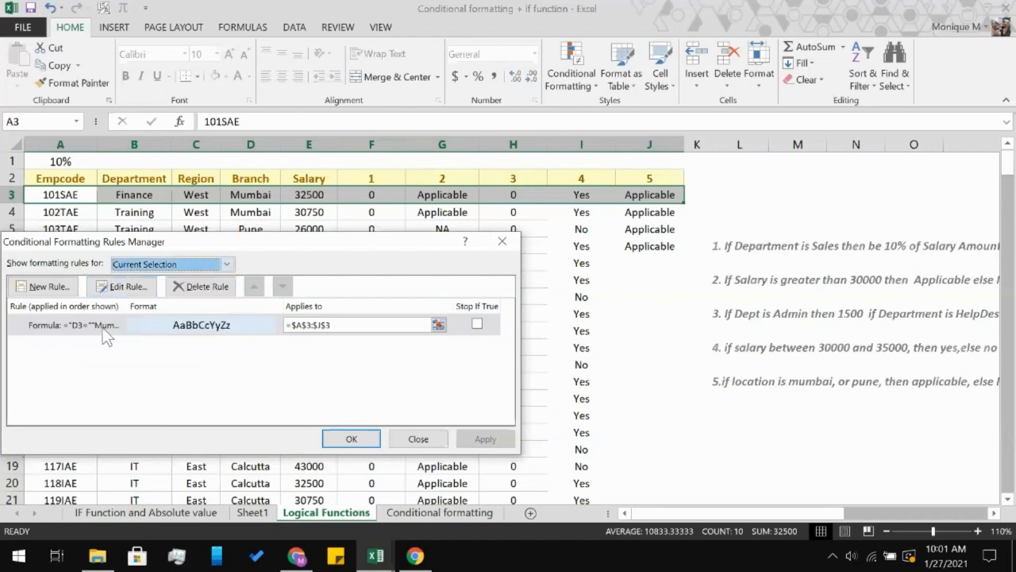
{"action": "left_click", "coordinate": [119, 288]}
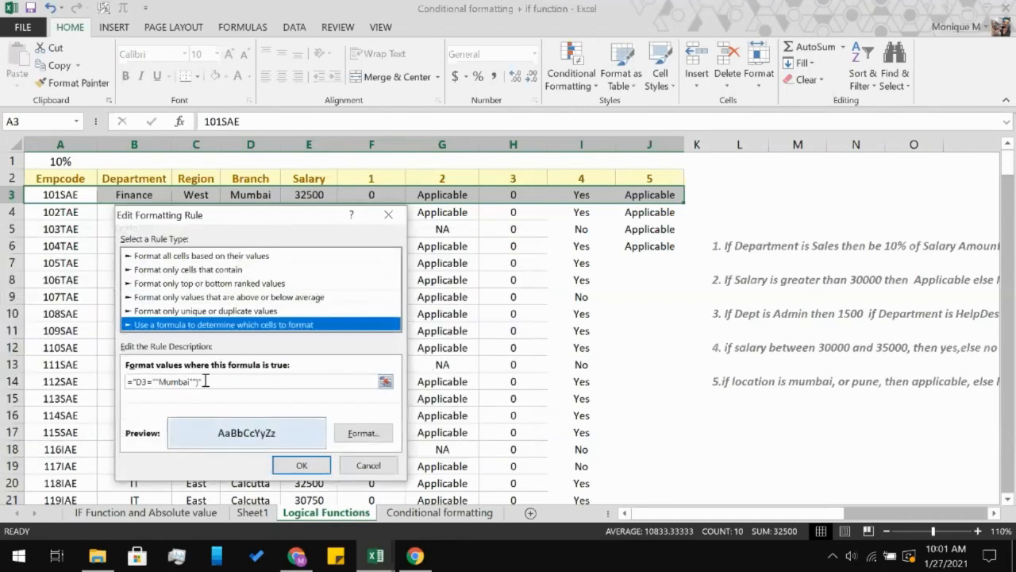
Clear the entire formula from the rule for A3:J3
{"action": "left_click", "coordinate": [136, 380]}
{"action": "key", "text": "BackSpace"}
{"action": "key", "text": "BackSpace"}
{"action": "key", "text": "BackSpace"}
{"action": "key", "text": "BackSpace"}
{"action": "key", "text": "BackSpace"}
{"action": "key", "text": "BackSpace"}
{"action": "key", "text": "BackSpace"}
{"action": "key", "text": "BackSpace"}
{"action": "key", "text": "BackSpace"}
{"action": "key", "text": "BackSpace"}
{"action": "key", "text": "BackSpace"}
{"action": "key", "text": "BackSpace"}
{"action": "key", "text": "BackSpace"}
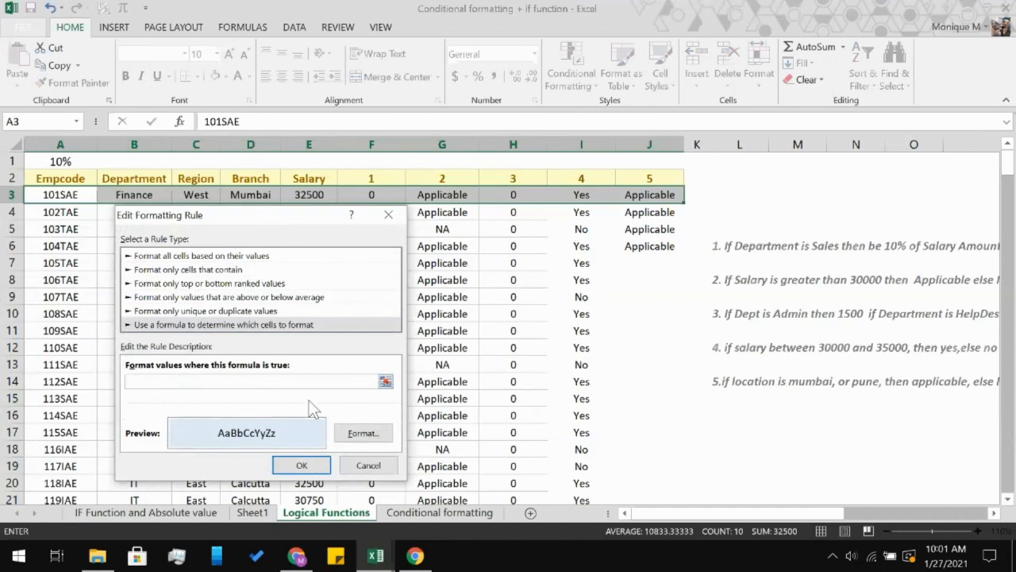
Enter D3="Mumbai without an IF function as the rule's formula and apply the rule to A3:J3
{"action": "type", "text": "=IF("}
{"action": "key", "text": "BackSpace"}
{"action": "key", "text": "BackSpace"}
{"action": "key", "text": "BackSpace"}
{"action": "key", "text": "BackSpace"}
{"action": "type", "text": "D3="}
{"action": "type", "text": "\"MUM"}
{"action": "key", "text": "BackSpace"}
{"action": "key", "text": "BackSpace"}
{"action": "type", "text": "umbai"}
{"action": "left_click", "coordinate": [302, 465]}
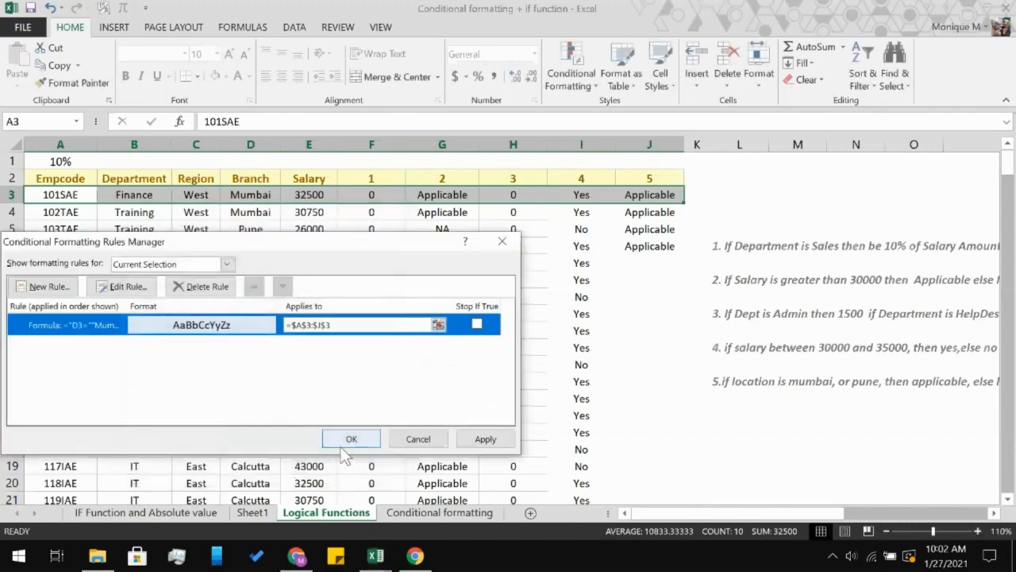
{"action": "left_click", "coordinate": [350, 442]}
{"action": "left_click", "coordinate": [350, 300]}
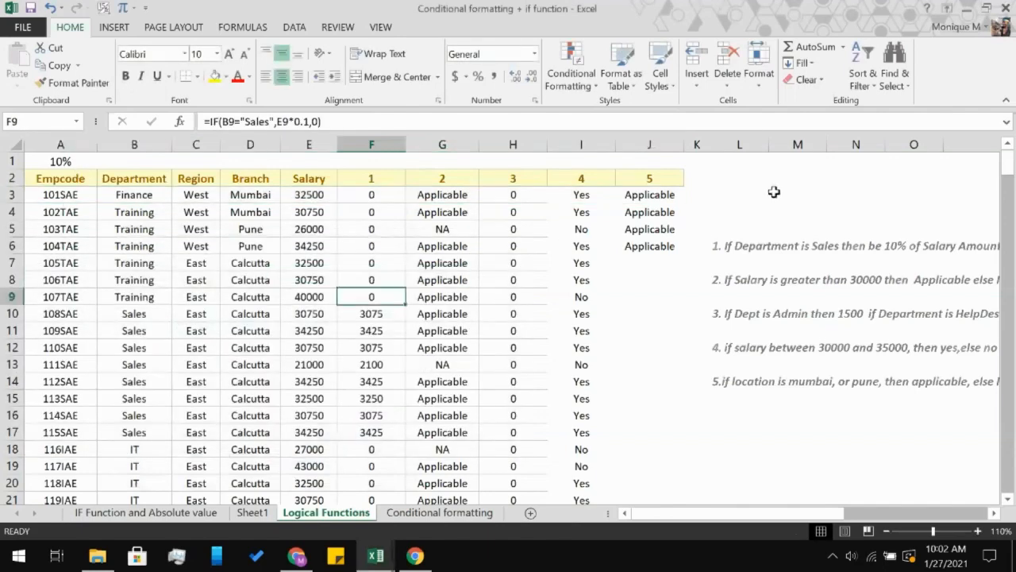
Examine the function suggestions for names beginning with i, e and eq in cell L2, and discard the entry
{"action": "left_click", "coordinate": [773, 192]}
{"action": "left_click", "coordinate": [740, 180]}
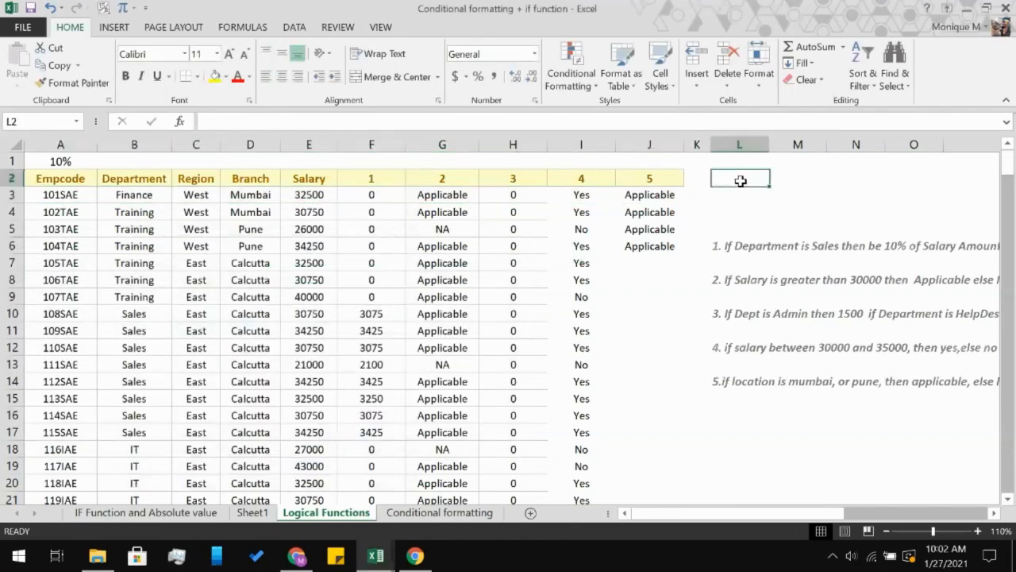
{"action": "left_click", "coordinate": [634, 125]}
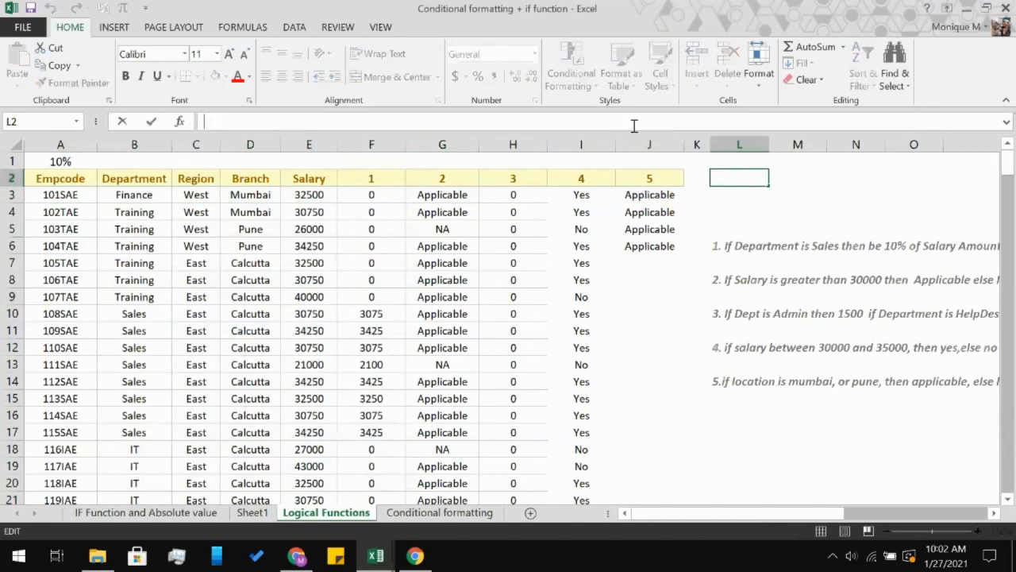
{"action": "type", "text": "=i"}
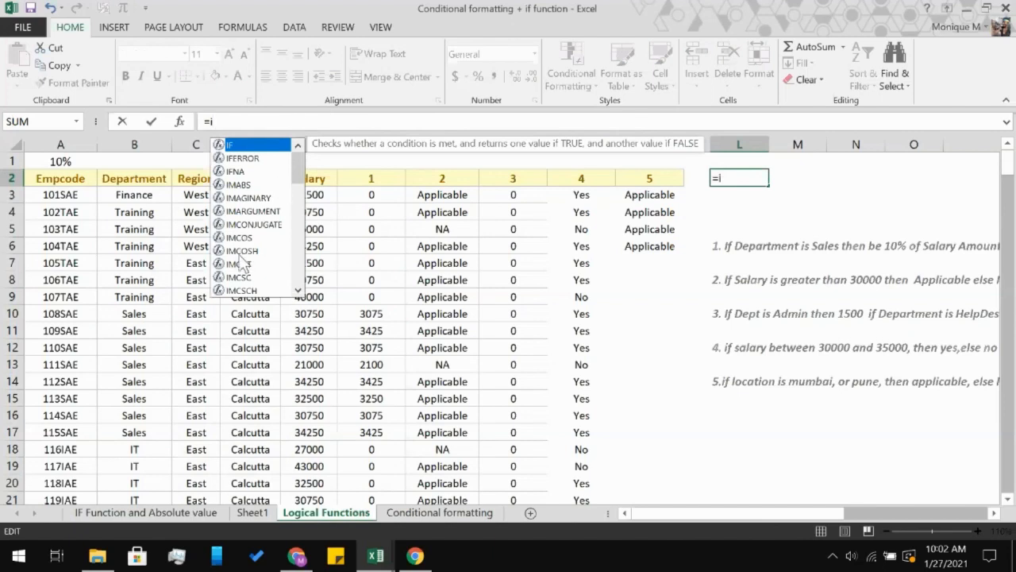
{"action": "scroll", "coordinate": [240, 262], "scroll_direction": "down", "scroll_amount": 4}
{"action": "scroll", "coordinate": [241, 262], "scroll_direction": "down", "scroll_amount": 9}
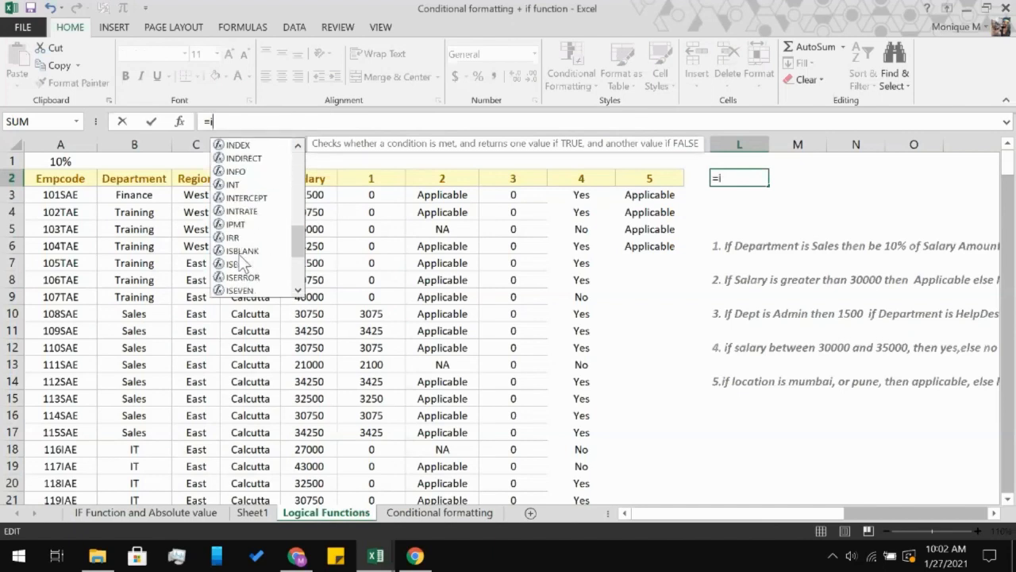
{"action": "key", "text": "BackSpace"}
{"action": "type", "text": "e"}
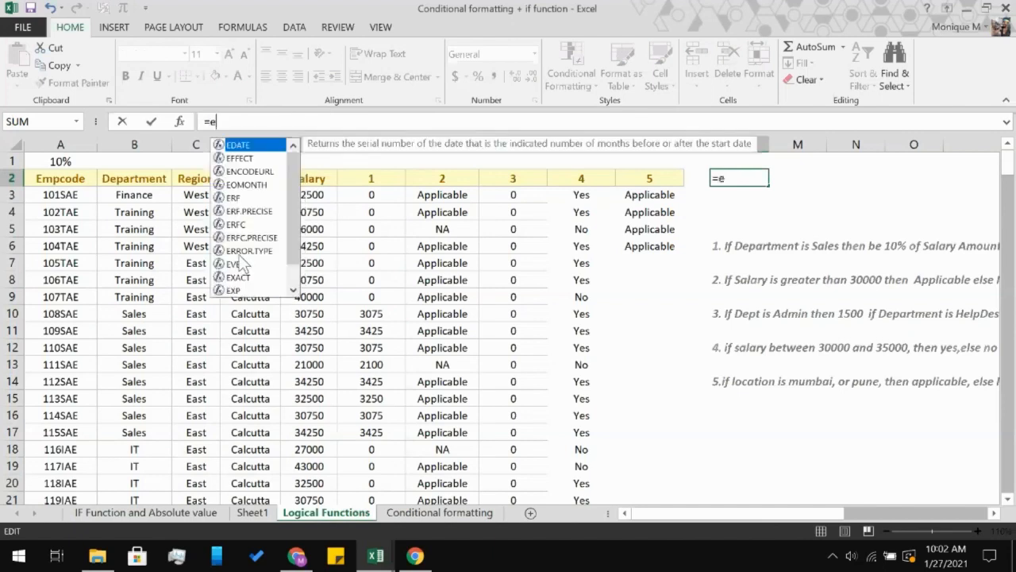
{"action": "type", "text": "q"}
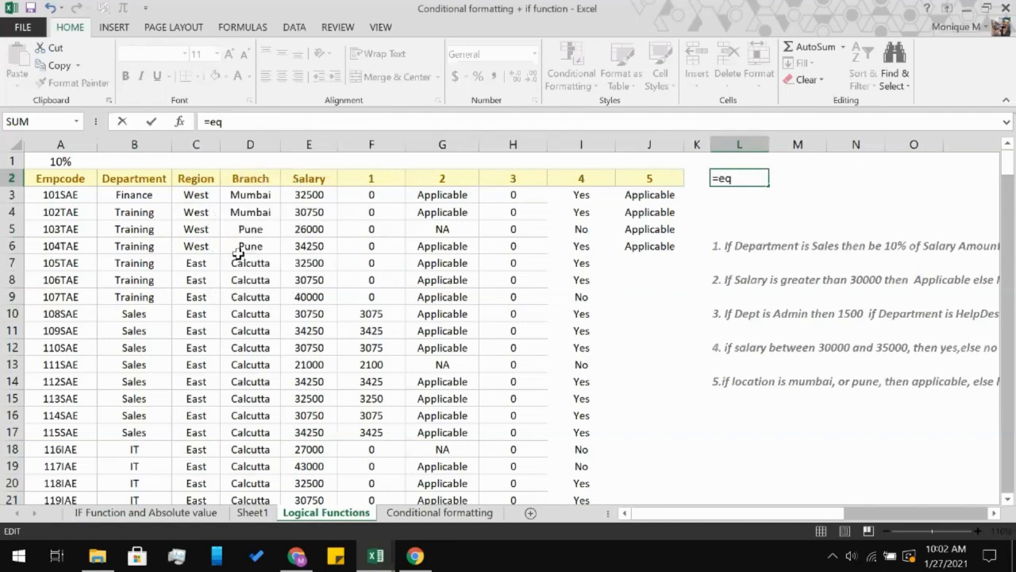
{"action": "key", "text": "BackSpace"}
{"action": "scroll", "coordinate": [243, 265], "scroll_direction": "down", "scroll_amount": 1}
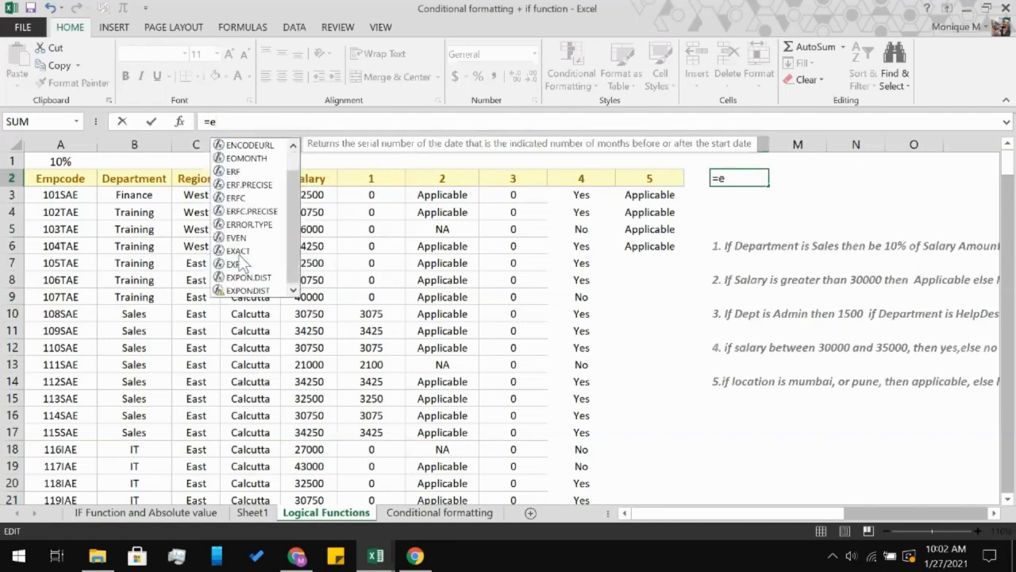
{"action": "key", "text": "BackSpace"}
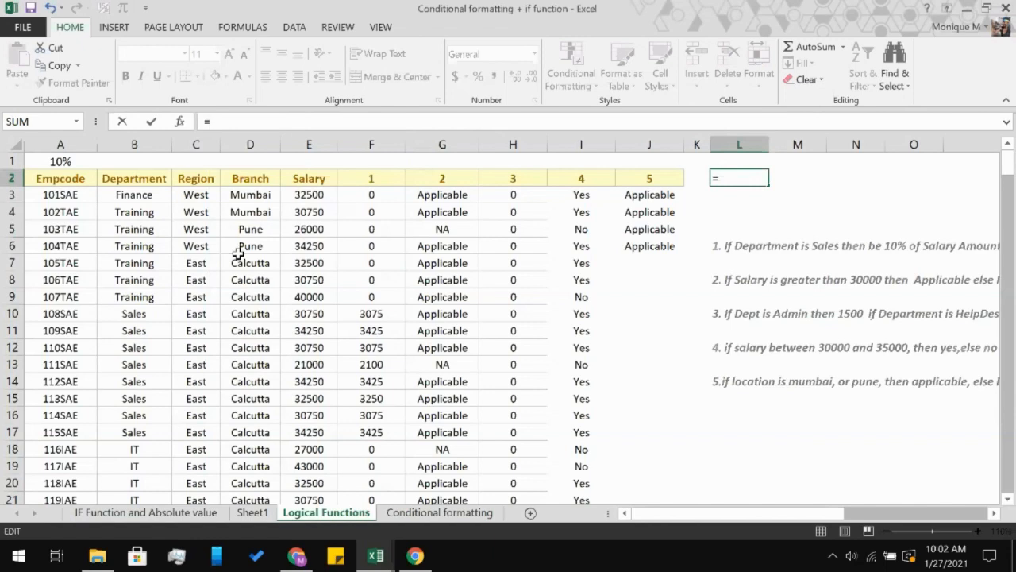
{"action": "key", "text": "Escape"}
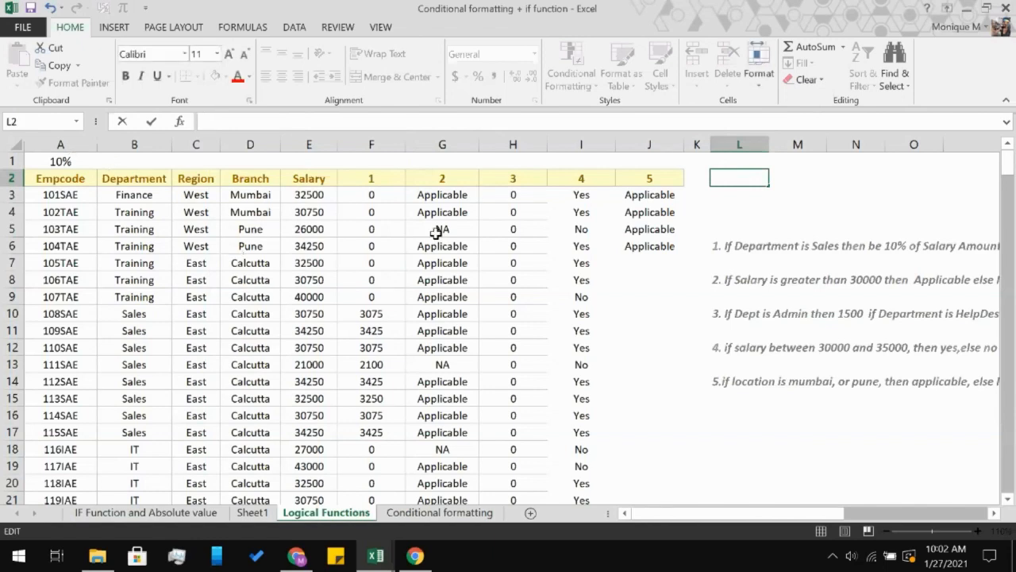
Select A3:J3 and open its conditional formatting rule for editing again
{"action": "left_click", "coordinate": [40, 189]}
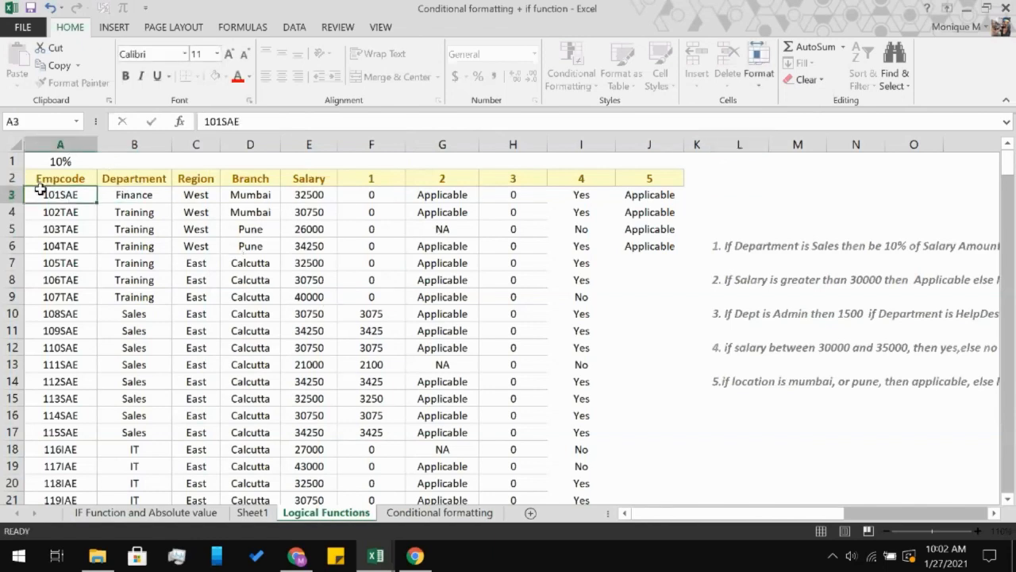
{"action": "left_click", "coordinate": [640, 194], "text": "shift"}
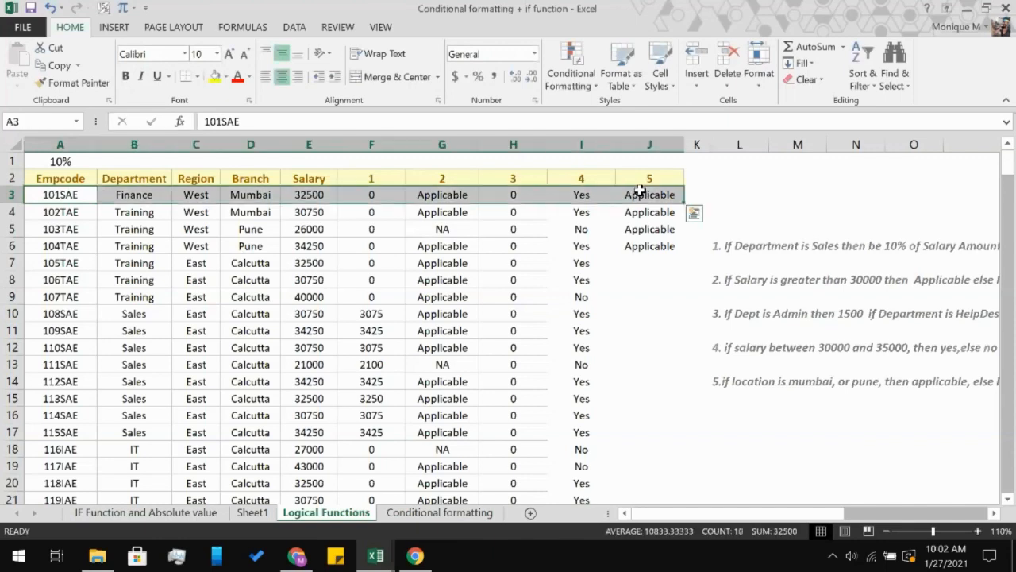
{"action": "left_click", "coordinate": [568, 70]}
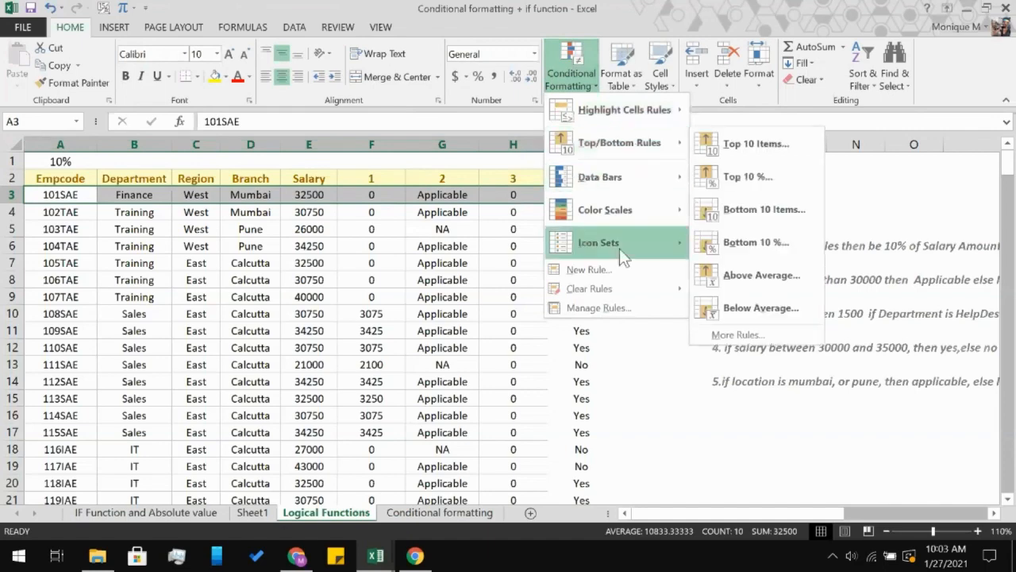
{"action": "left_click", "coordinate": [612, 308]}
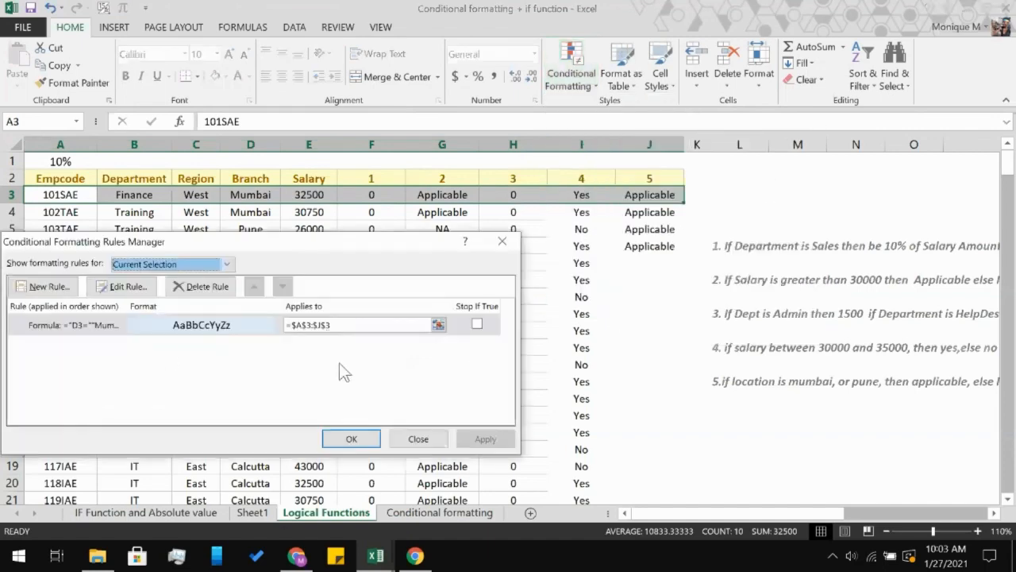
{"action": "left_click", "coordinate": [139, 287]}
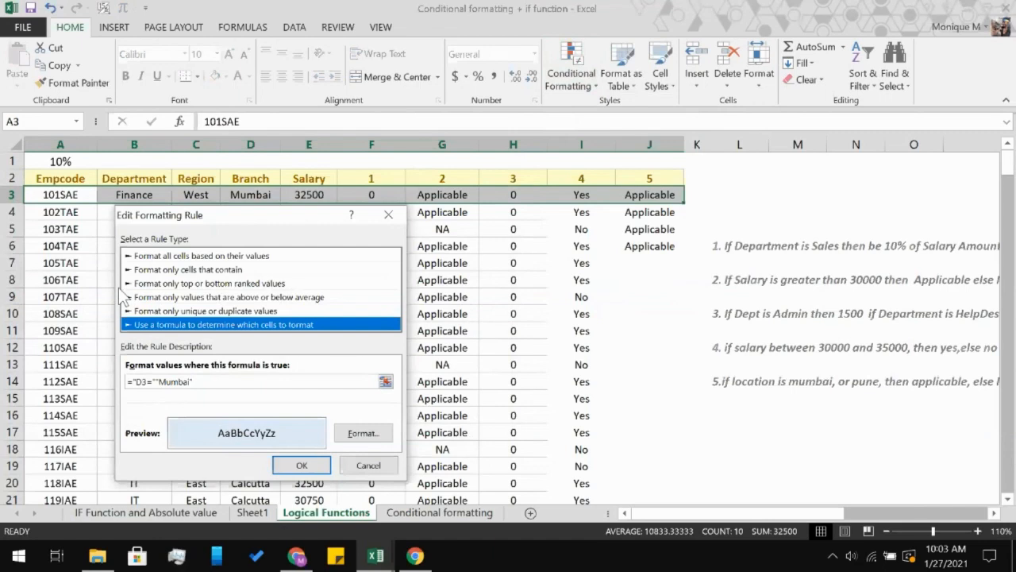
{"action": "left_click", "coordinate": [243, 387]}
{"action": "left_click_drag", "start_coordinate": [244, 387], "coordinate": [72, 379]}
{"action": "key", "text": "BackSpace"}
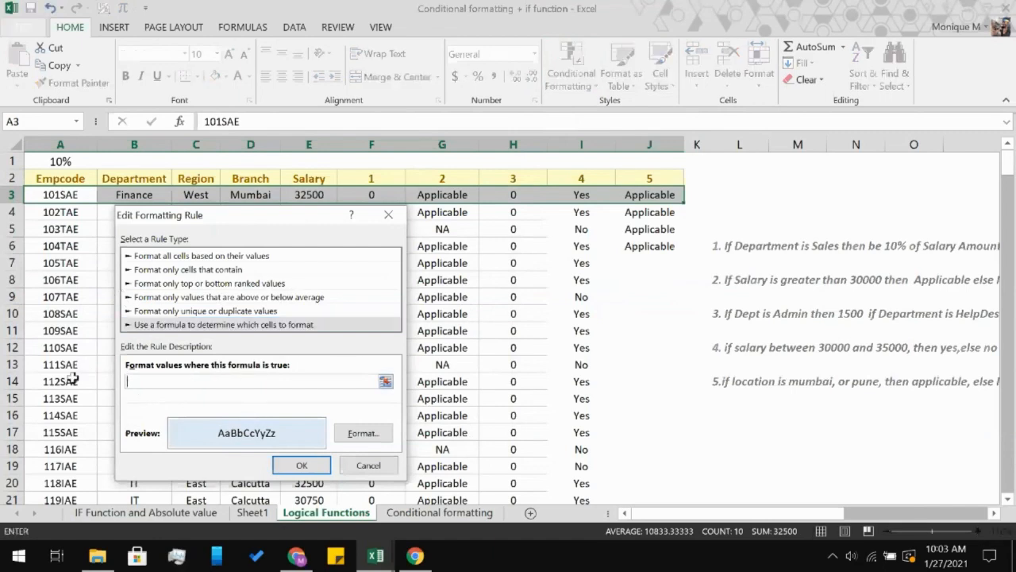
{"action": "scroll", "coordinate": [72, 379], "scroll_direction": "down", "scroll_amount": 3}
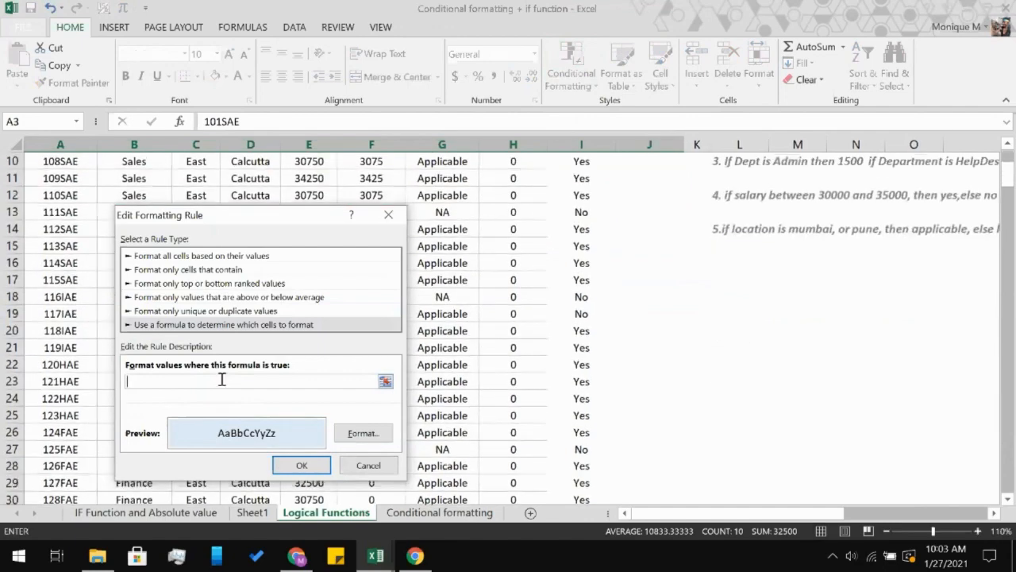
{"action": "scroll", "coordinate": [222, 379], "scroll_direction": "up", "scroll_amount": 3}
{"action": "scroll", "coordinate": [222, 379], "scroll_direction": "up", "scroll_amount": 1}
{"action": "type", "text": "="}
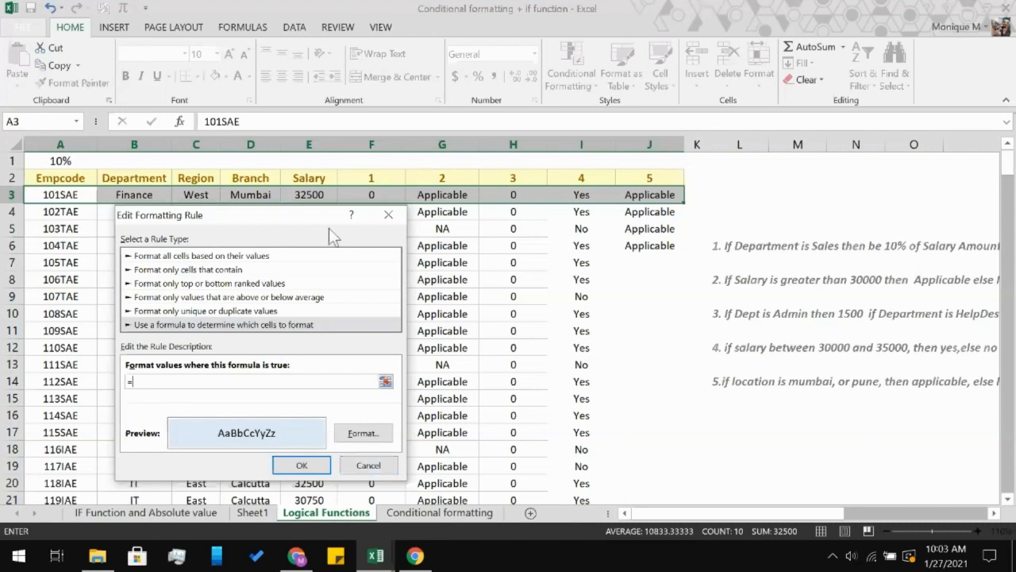
{"action": "left_click_drag", "start_coordinate": [292, 222], "coordinate": [300, 290]}
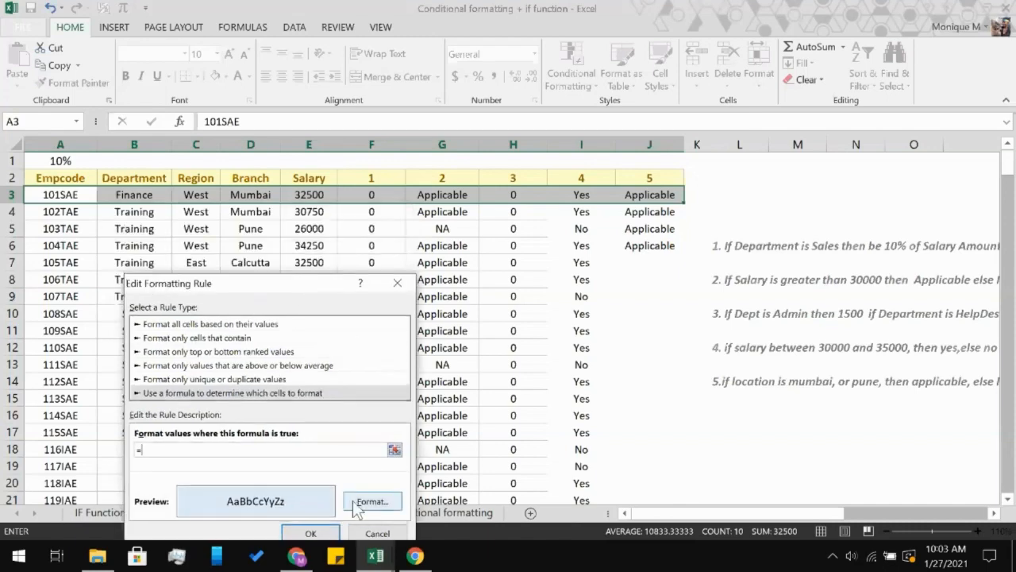
{"action": "left_click", "coordinate": [378, 533]}
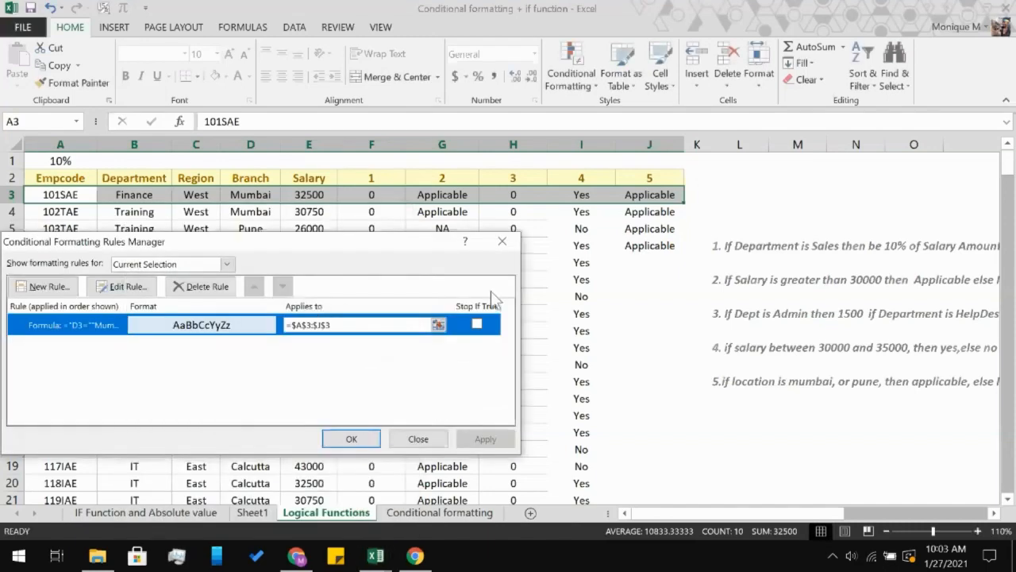
{"action": "left_click", "coordinate": [502, 243]}
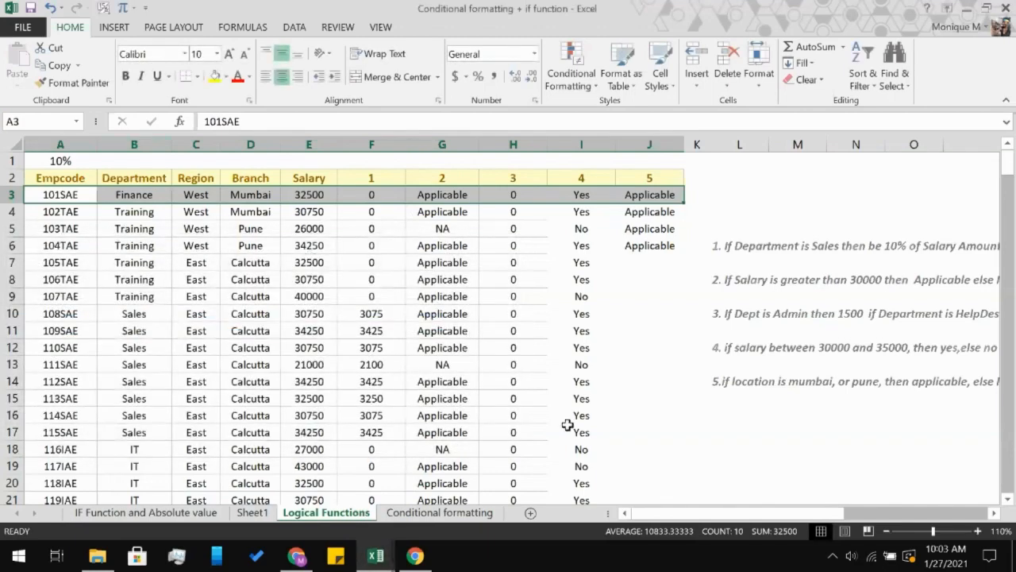
Extend the selection to A3:J261 and start a new conditional formatting rule that uses a formula to determine which cells to format
{"action": "scroll", "coordinate": [567, 425], "scroll_direction": "down", "scroll_amount": 1}
{"action": "scroll", "coordinate": [567, 425], "scroll_direction": "up", "scroll_amount": 1}
{"action": "scroll", "coordinate": [567, 425], "scroll_direction": "down", "scroll_amount": 20}
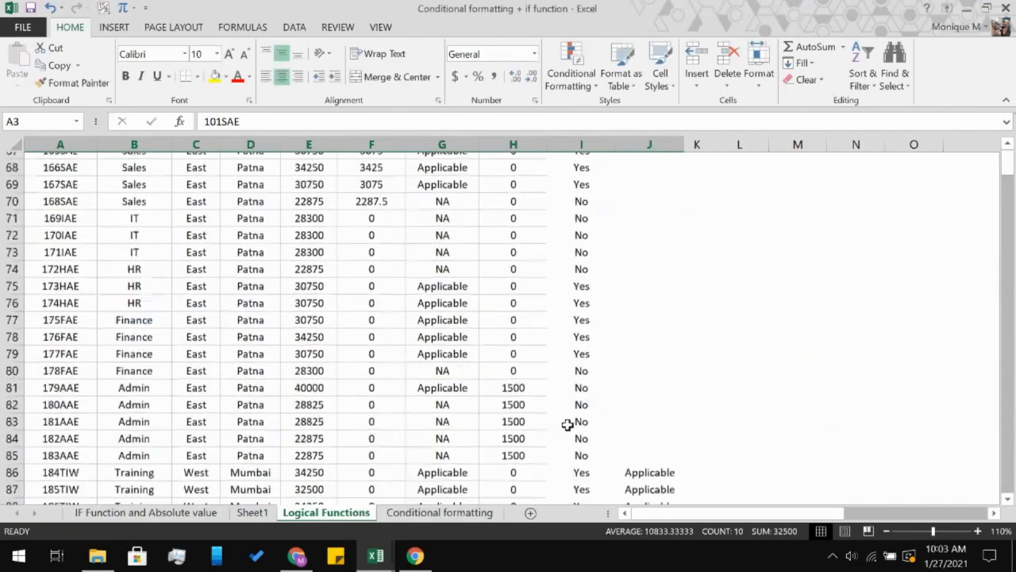
{"action": "scroll", "coordinate": [567, 425], "scroll_direction": "down", "scroll_amount": 20}
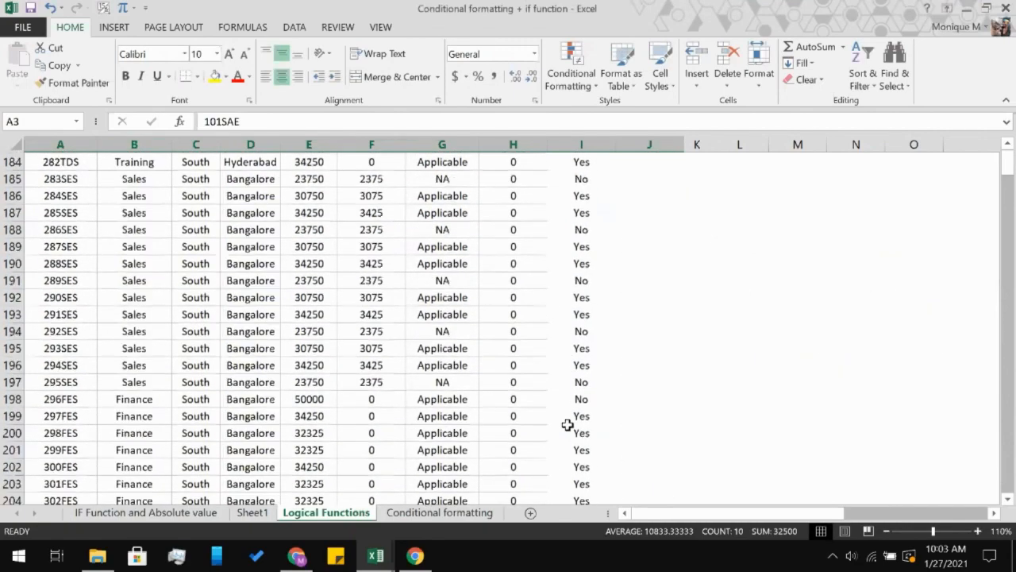
{"action": "scroll", "coordinate": [567, 425], "scroll_direction": "down", "scroll_amount": 12}
{"action": "scroll", "coordinate": [567, 425], "scroll_direction": "up", "scroll_amount": 7}
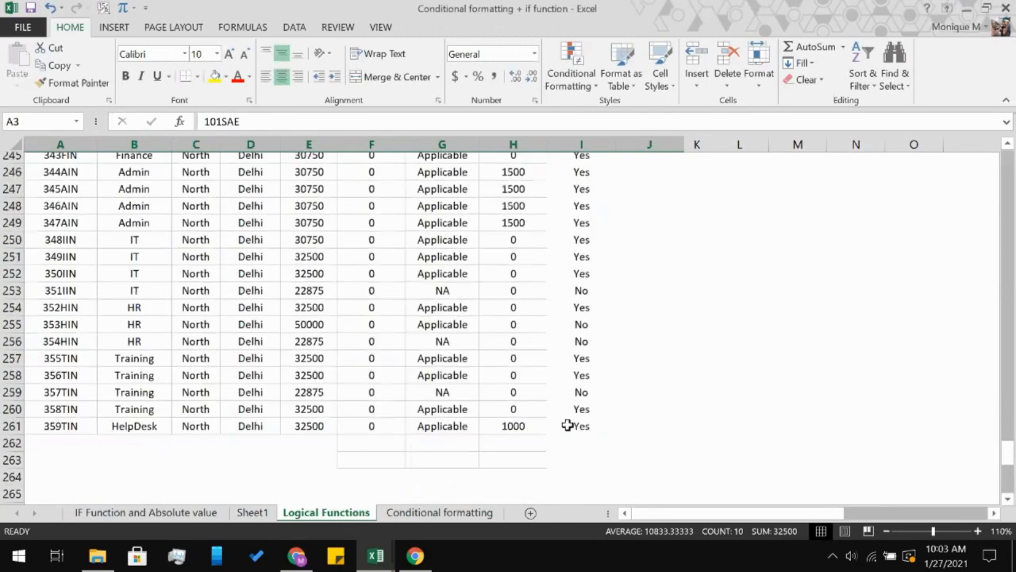
{"action": "left_click", "coordinate": [646, 425], "text": "shift"}
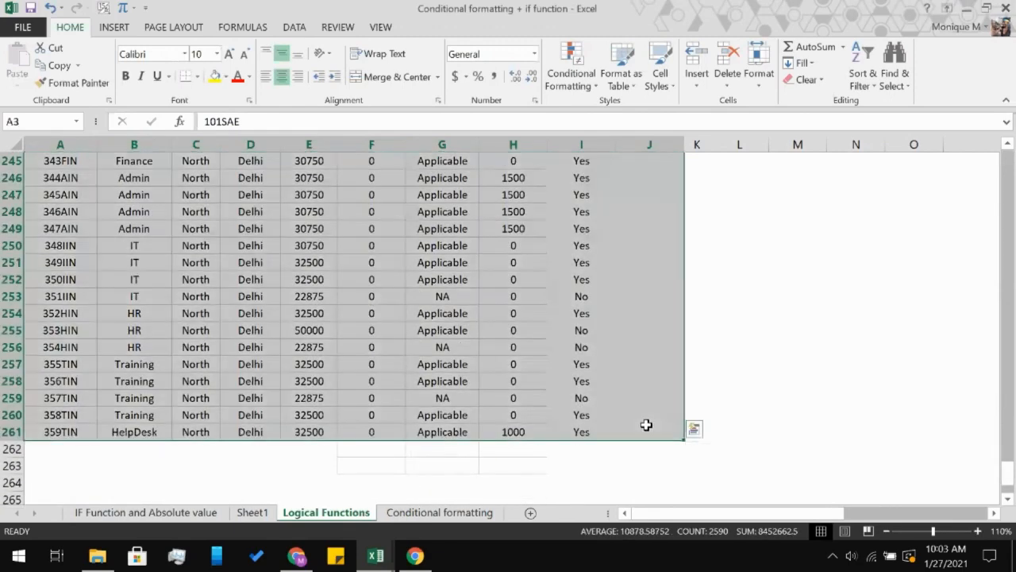
{"action": "scroll", "coordinate": [404, 336], "scroll_direction": "up", "scroll_amount": 1}
{"action": "scroll", "coordinate": [404, 335], "scroll_direction": "up", "scroll_amount": 20}
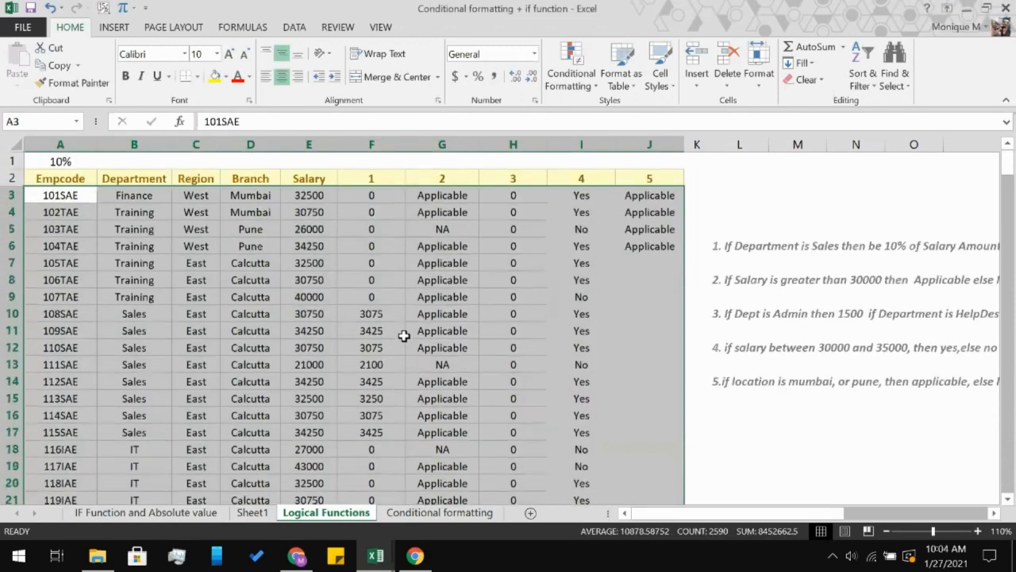
{"action": "left_click", "coordinate": [576, 73]}
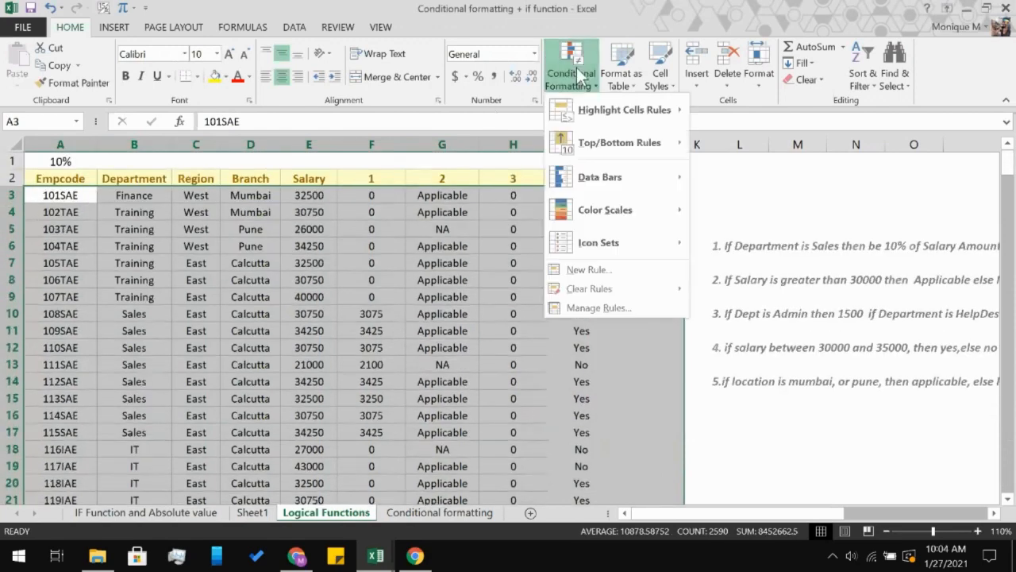
{"action": "left_click", "coordinate": [589, 271]}
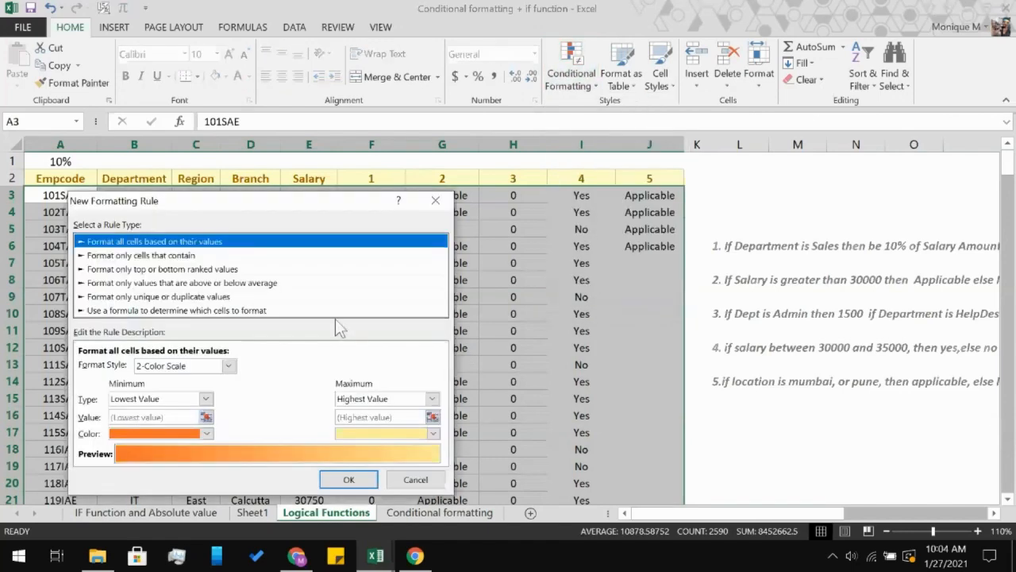
{"action": "left_click", "coordinate": [287, 310]}
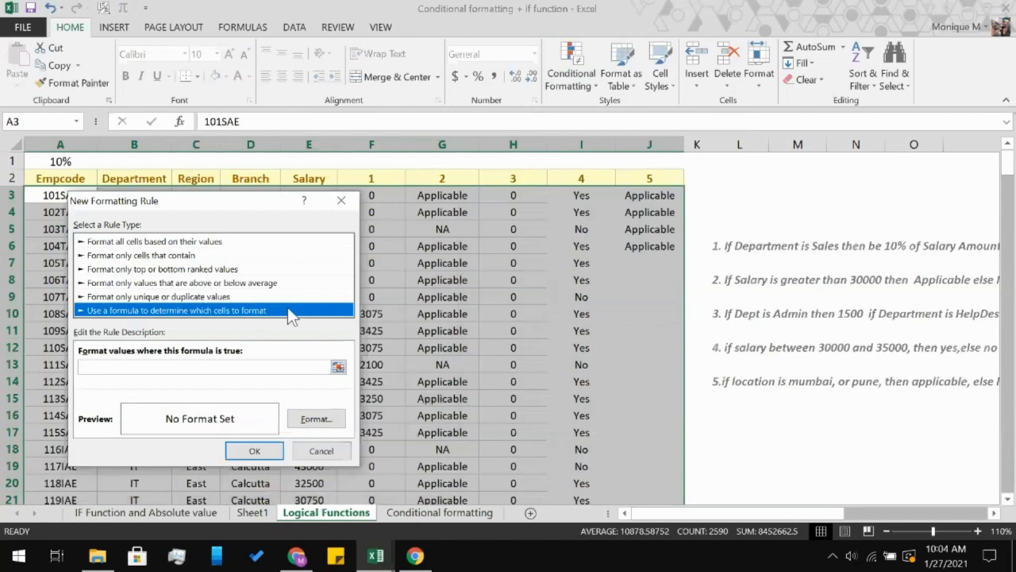
Enter =$D3="Mumbai" as the new rule's formula, keeping only the column of the Branch reference absolute
{"action": "left_click", "coordinate": [236, 368]}
{"action": "type", "text": "="}
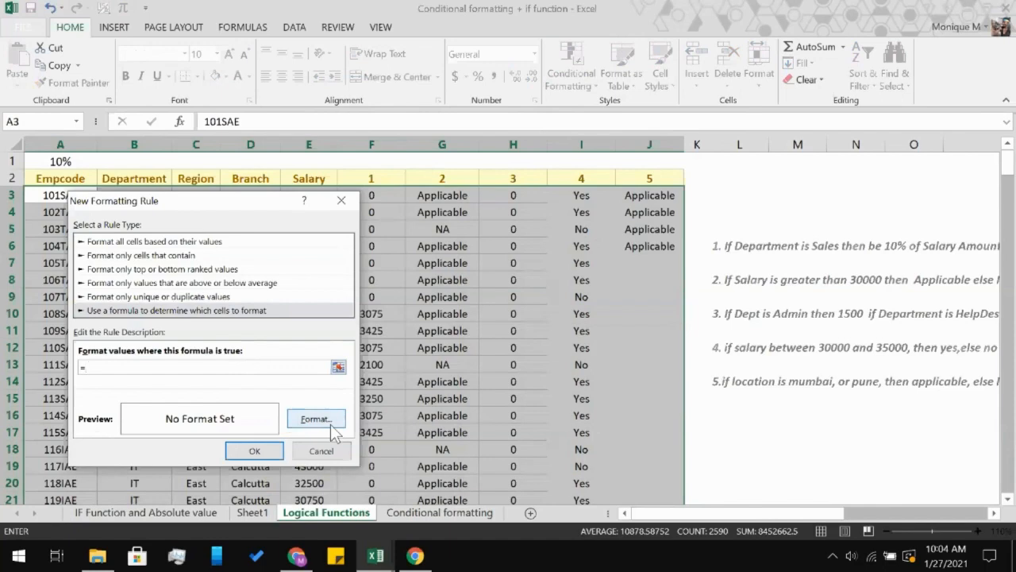
{"action": "left_click_drag", "start_coordinate": [243, 196], "coordinate": [240, 283]}
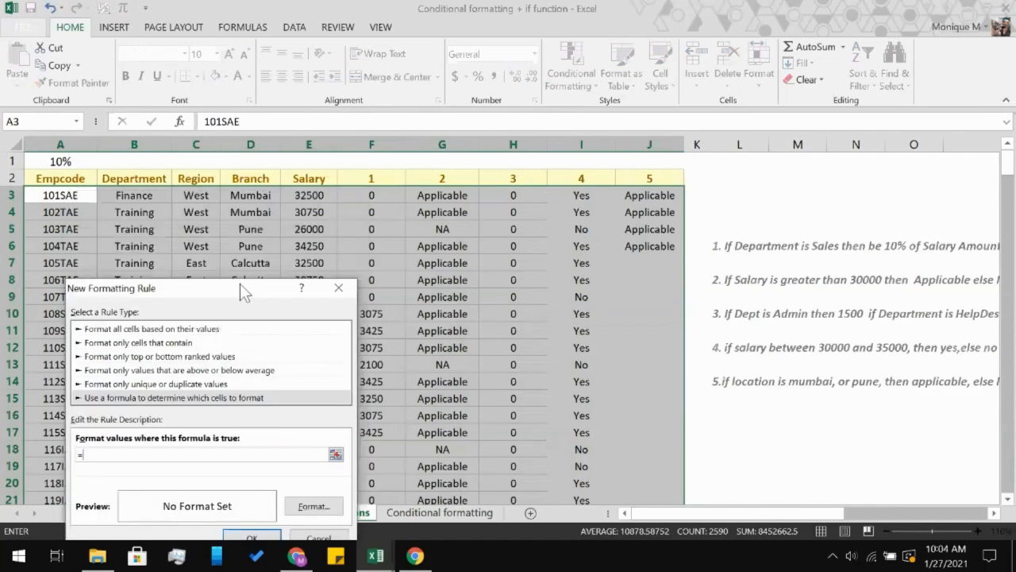
{"action": "left_click", "coordinate": [243, 195]}
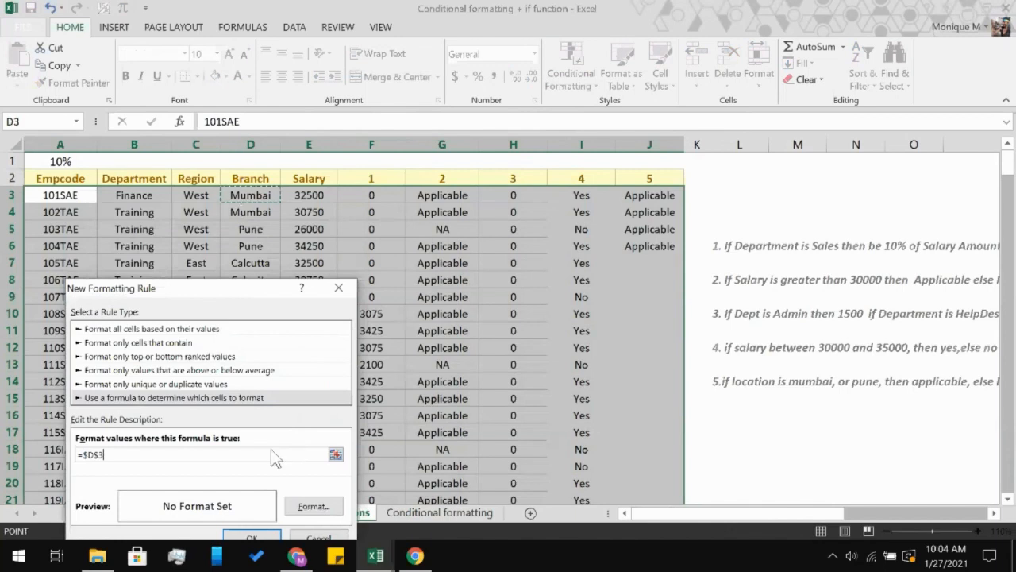
{"action": "left_click_drag", "start_coordinate": [241, 291], "coordinate": [279, 219]}
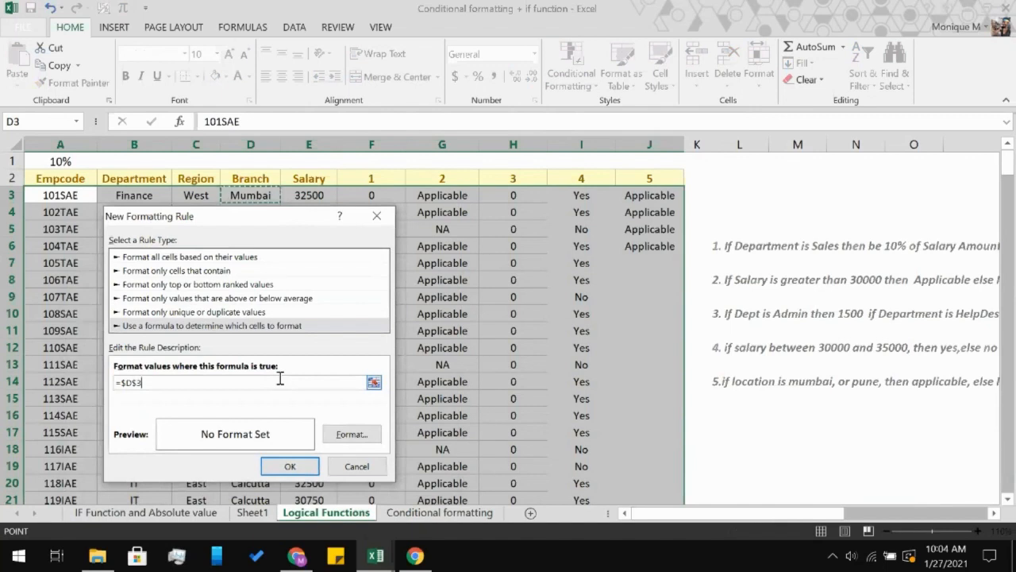
{"action": "key", "text": "F4"}
{"action": "key", "text": "F4"}
{"action": "type", "text": "=\"Mumbai"}
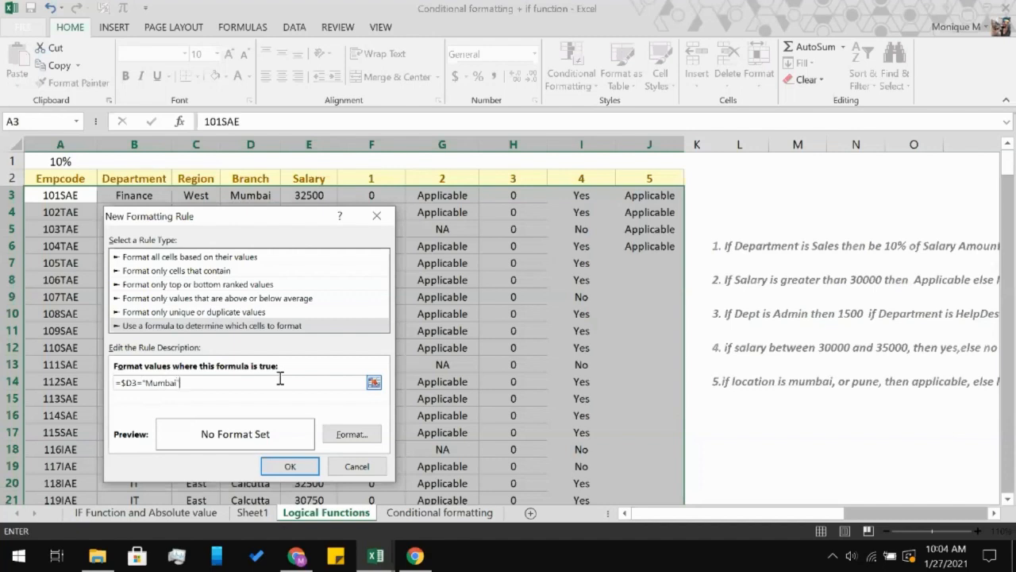
{"action": "type", "text": "\""}
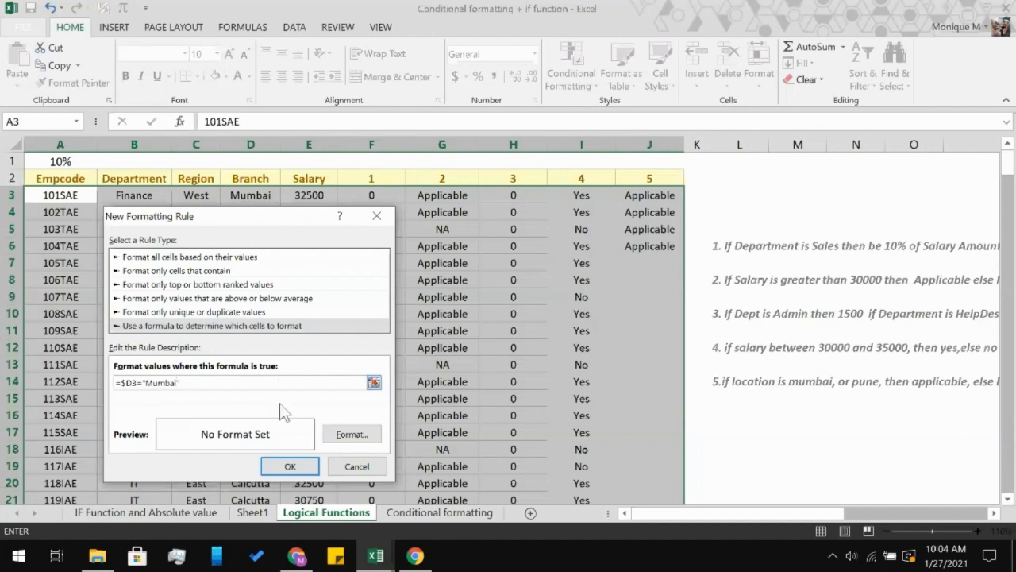
Give the rule a light green background fill and apply it to the selected employee rows
{"action": "left_click", "coordinate": [341, 432]}
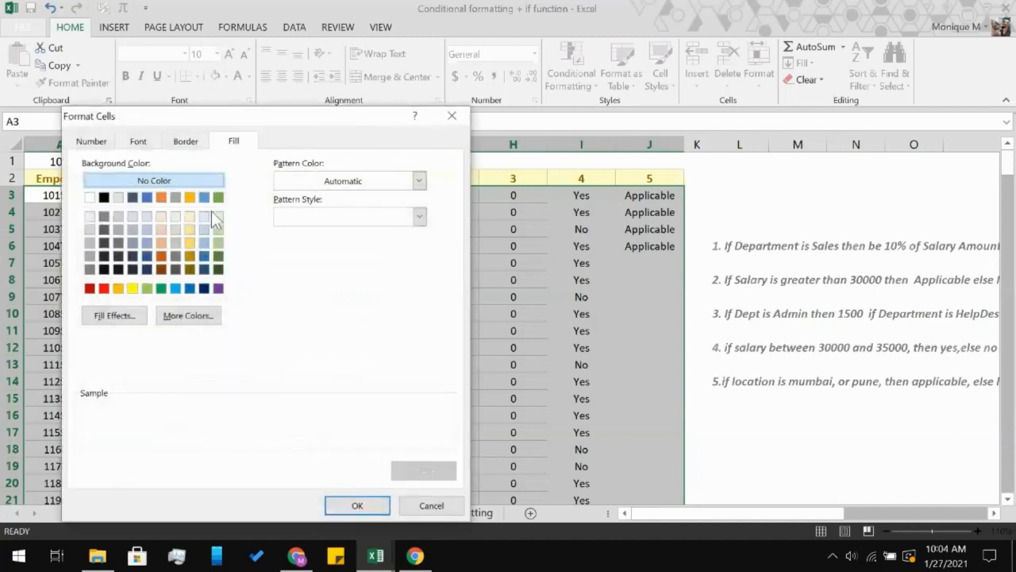
{"action": "left_click", "coordinate": [218, 215]}
{"action": "left_click", "coordinate": [357, 506]}
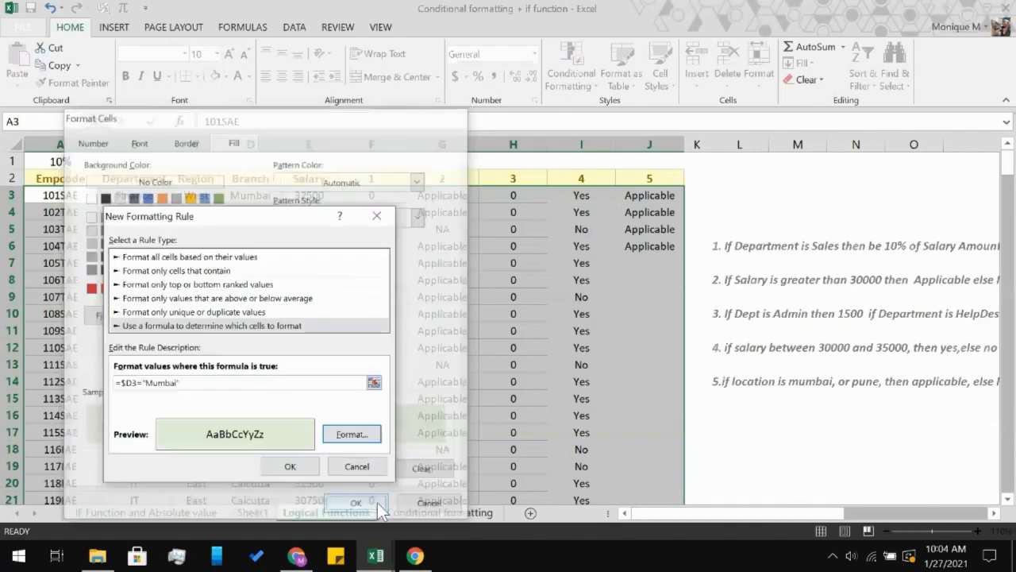
{"action": "left_click", "coordinate": [306, 466]}
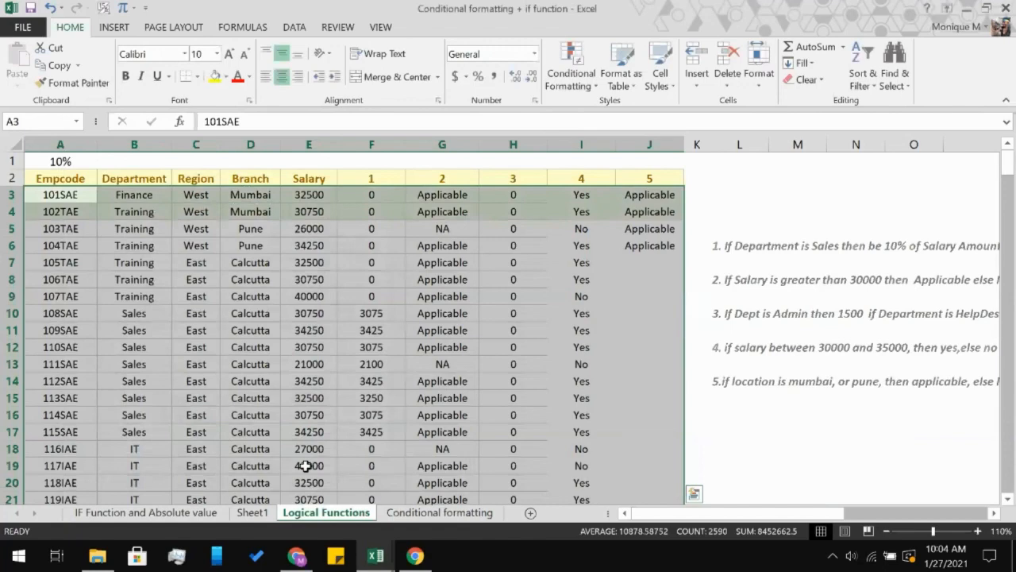
Examine the row highlighting down the whole employee table and check the Branch entry in D101
{"action": "scroll", "coordinate": [195, 338], "scroll_direction": "down", "scroll_amount": 8}
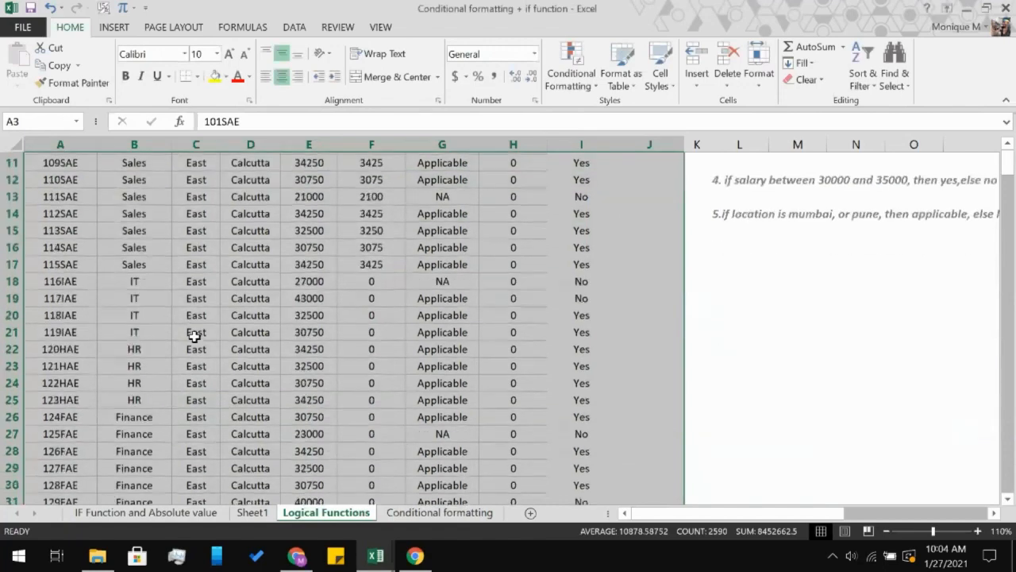
{"action": "scroll", "coordinate": [195, 337], "scroll_direction": "down", "scroll_amount": 20}
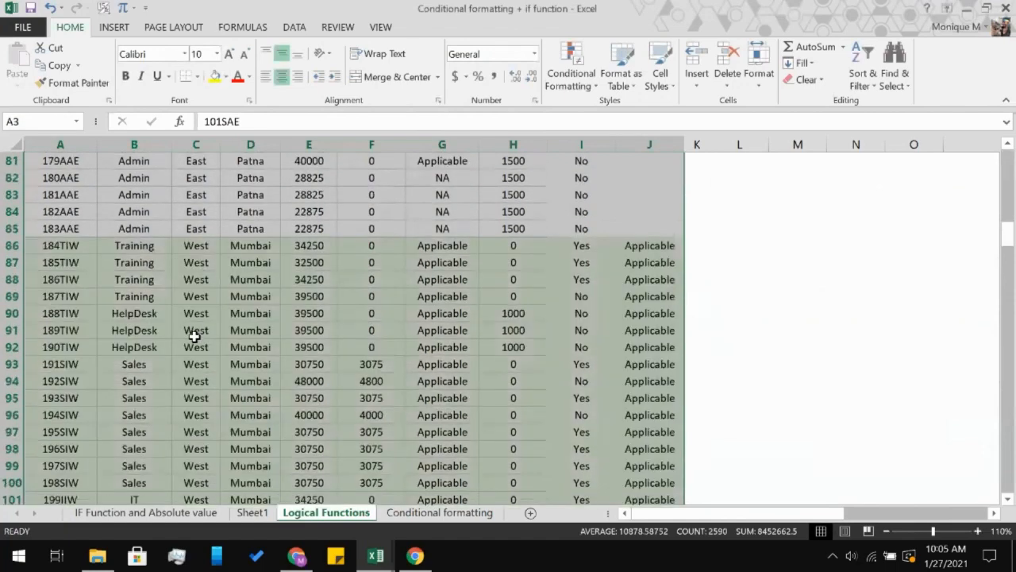
{"action": "scroll", "coordinate": [195, 337], "scroll_direction": "down", "scroll_amount": 9}
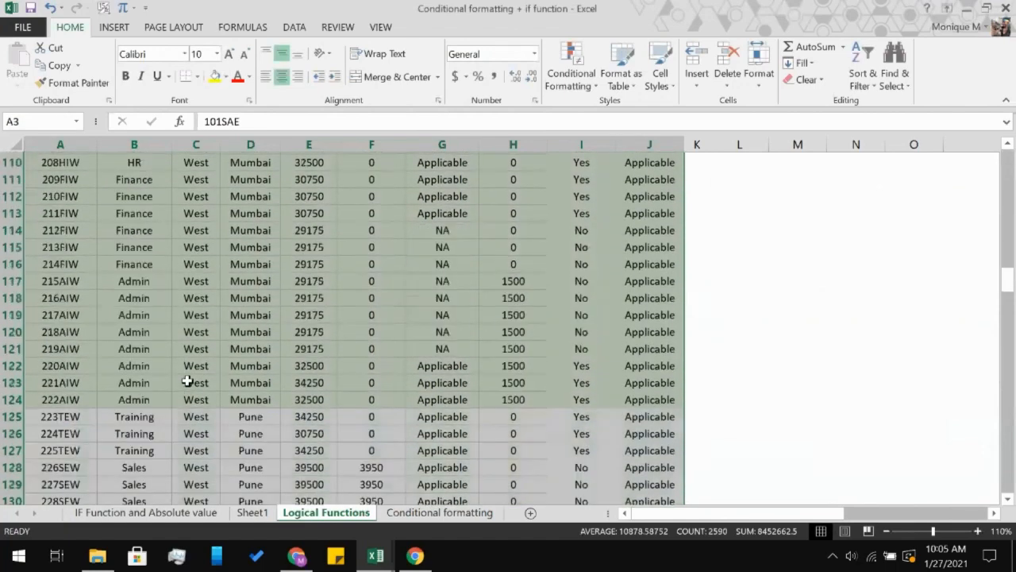
{"action": "scroll", "coordinate": [186, 381], "scroll_direction": "down", "scroll_amount": 20}
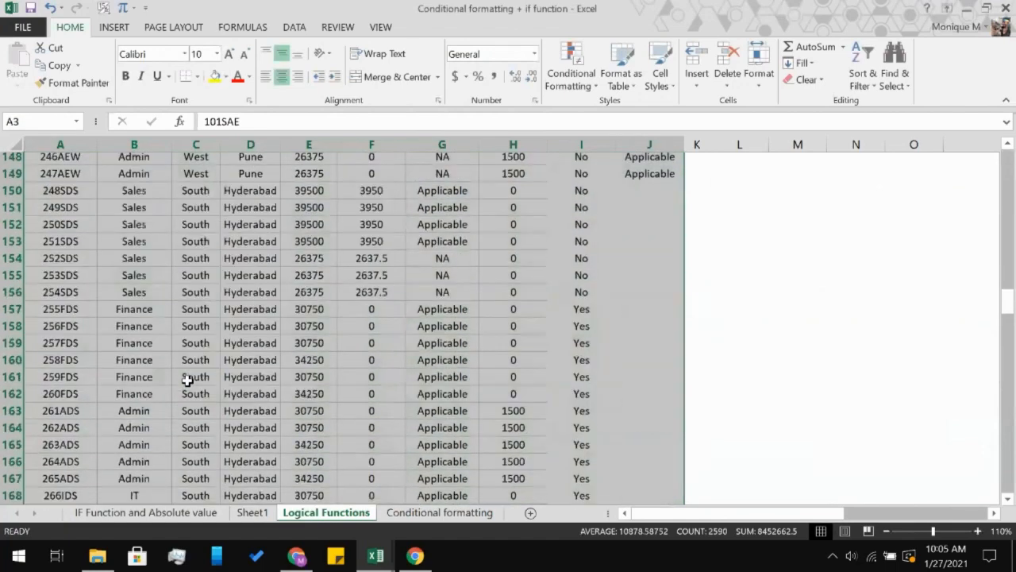
{"action": "scroll", "coordinate": [187, 381], "scroll_direction": "down", "scroll_amount": 20}
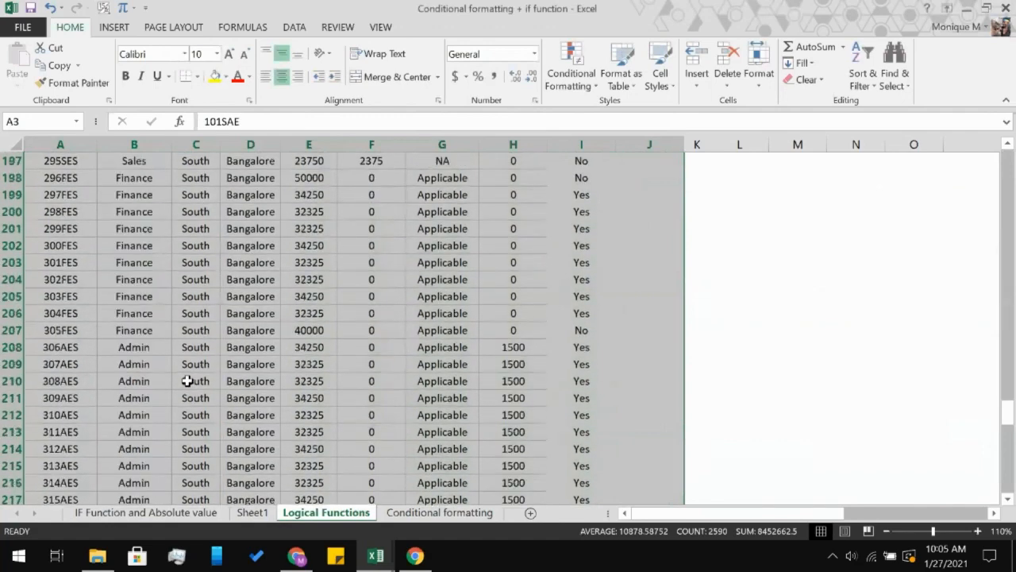
{"action": "scroll", "coordinate": [187, 382], "scroll_direction": "down", "scroll_amount": 3}
{"action": "scroll", "coordinate": [186, 381], "scroll_direction": "up", "scroll_amount": 20}
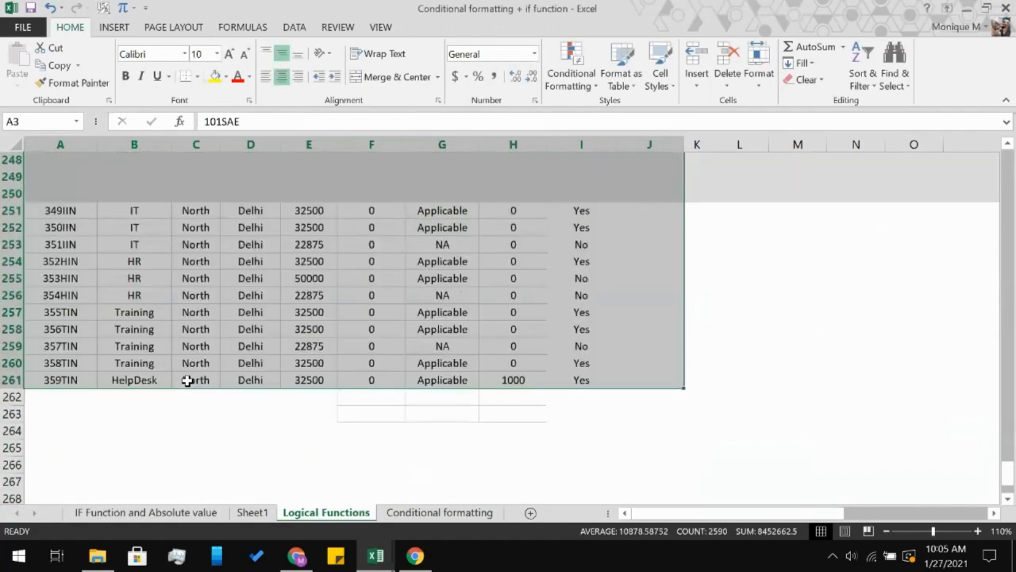
{"action": "scroll", "coordinate": [187, 381], "scroll_direction": "up", "scroll_amount": 2}
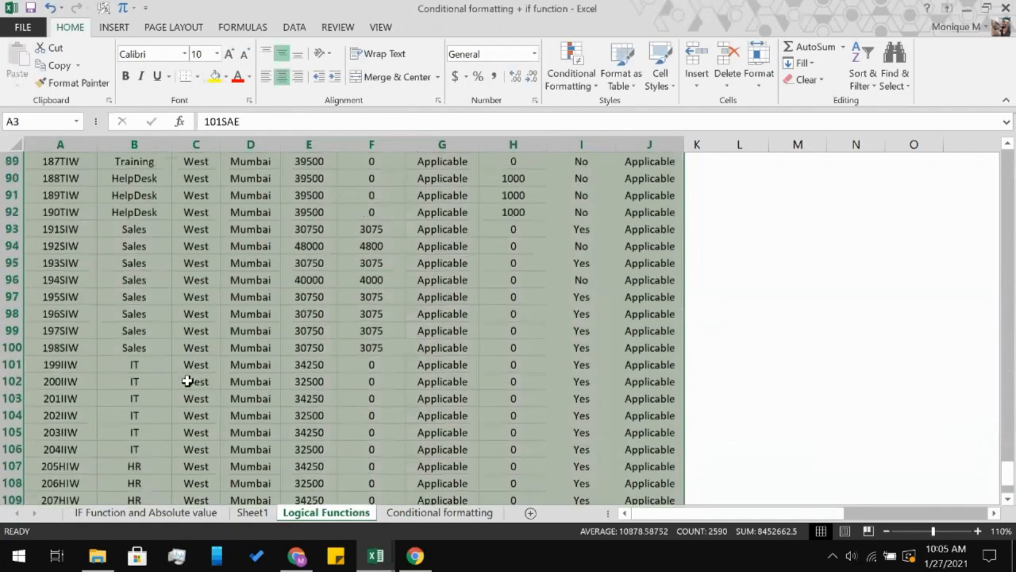
{"action": "left_click", "coordinate": [248, 362]}
{"action": "double_click", "coordinate": [293, 116]}
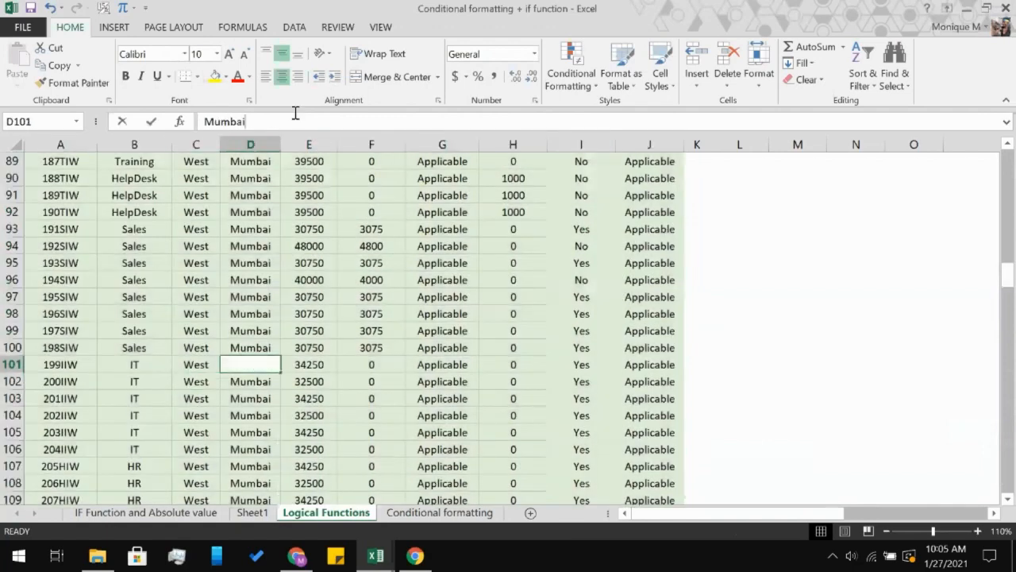
{"action": "left_click", "coordinate": [284, 121]}
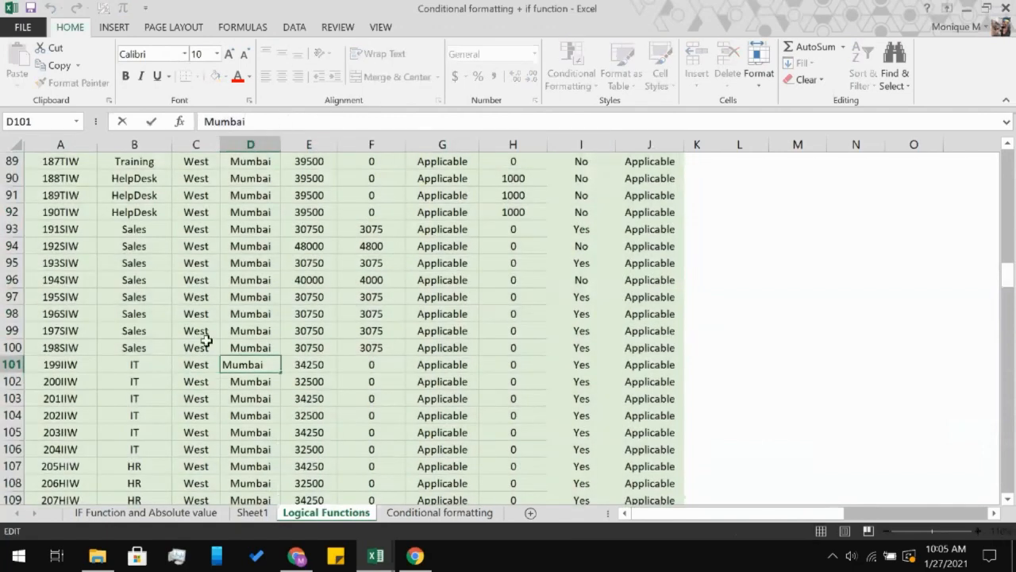
Change the Branch in D5 to Mumbai and compare it with the Branch entry in D3
{"action": "scroll", "coordinate": [204, 341], "scroll_direction": "up", "scroll_amount": 20}
{"action": "scroll", "coordinate": [204, 340], "scroll_direction": "up", "scroll_amount": 9}
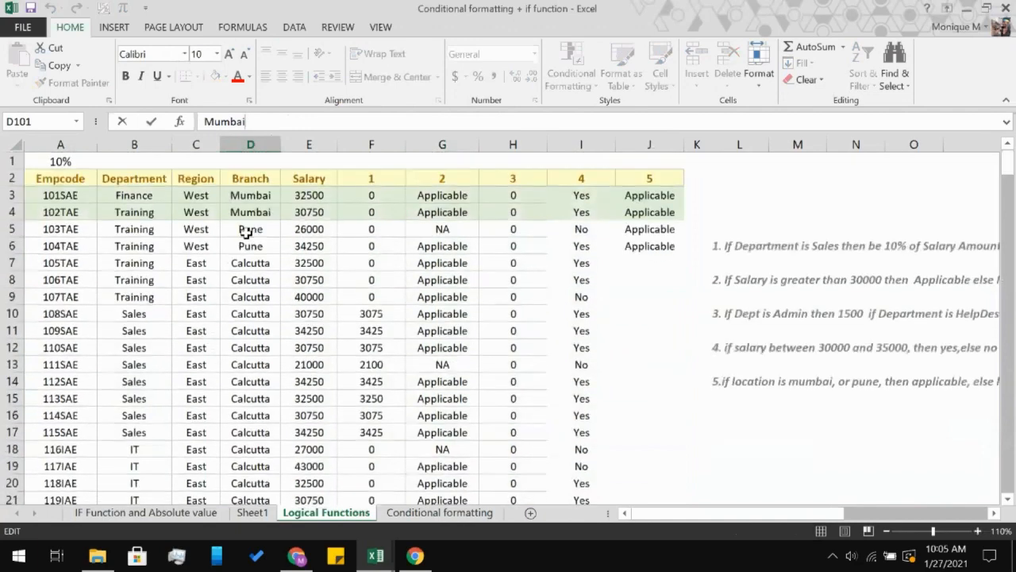
{"action": "left_click", "coordinate": [253, 232]}
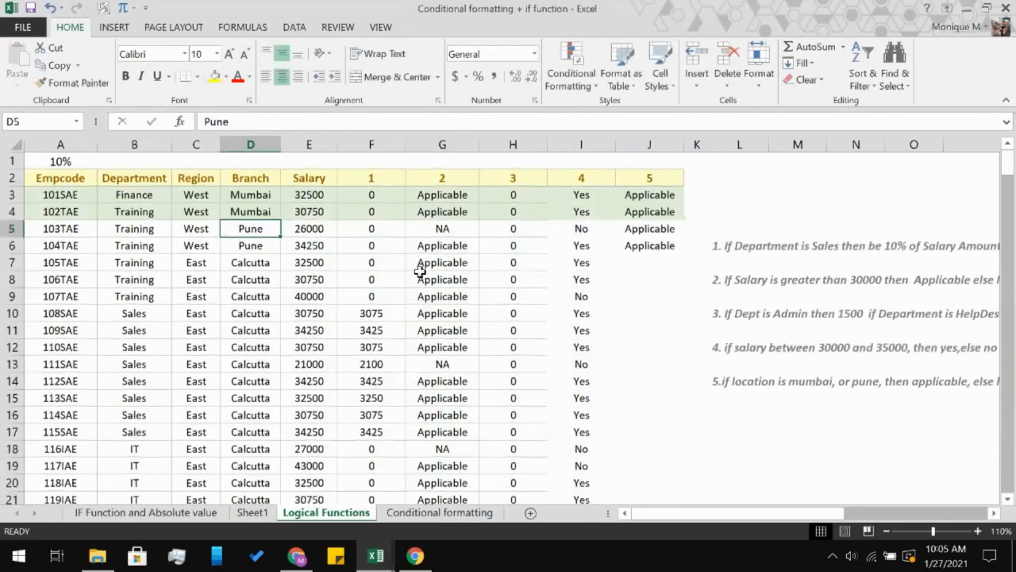
{"action": "type", "text": "Mumbai"}
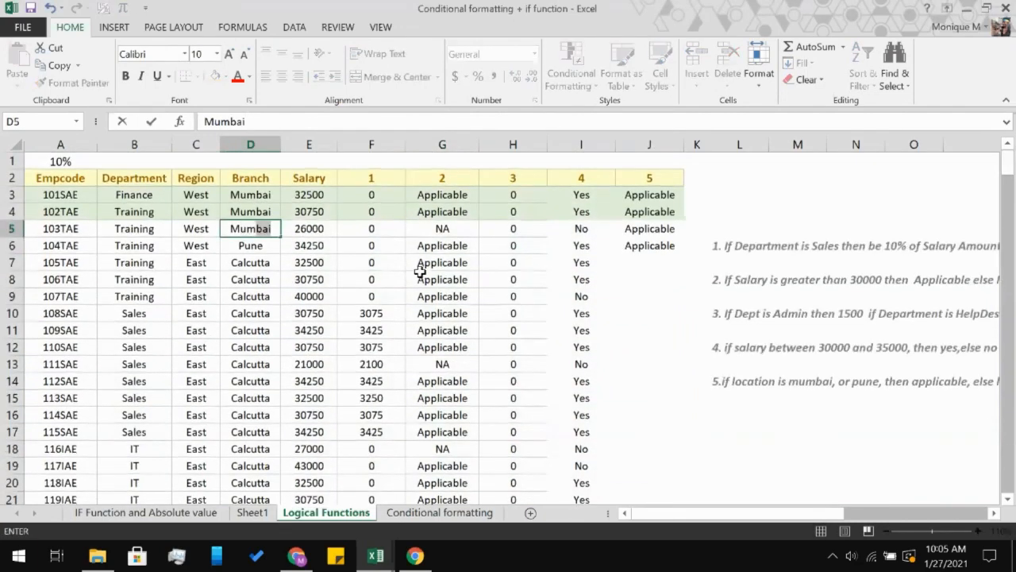
{"action": "key", "text": "Return"}
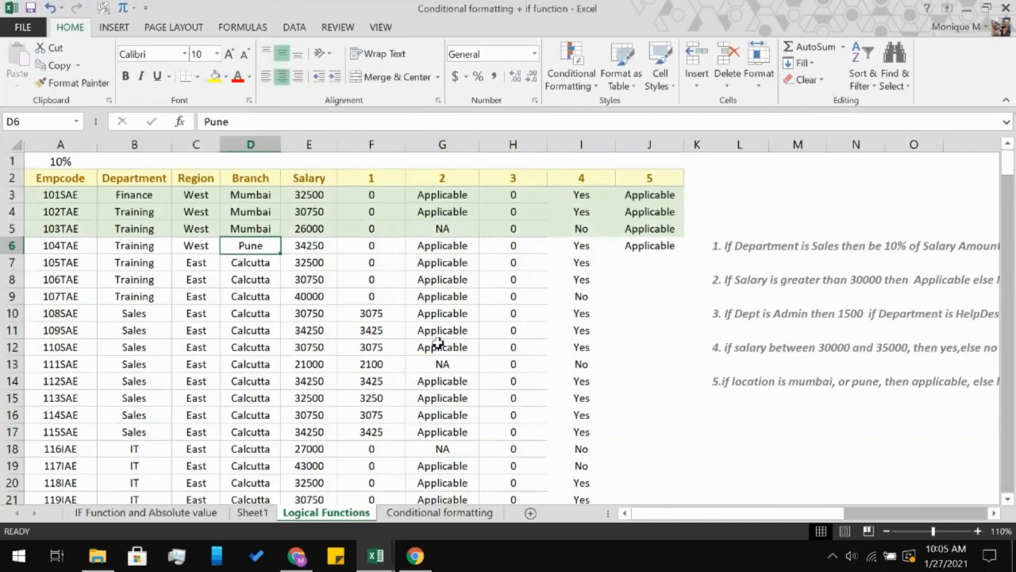
{"action": "left_click", "coordinate": [259, 200]}
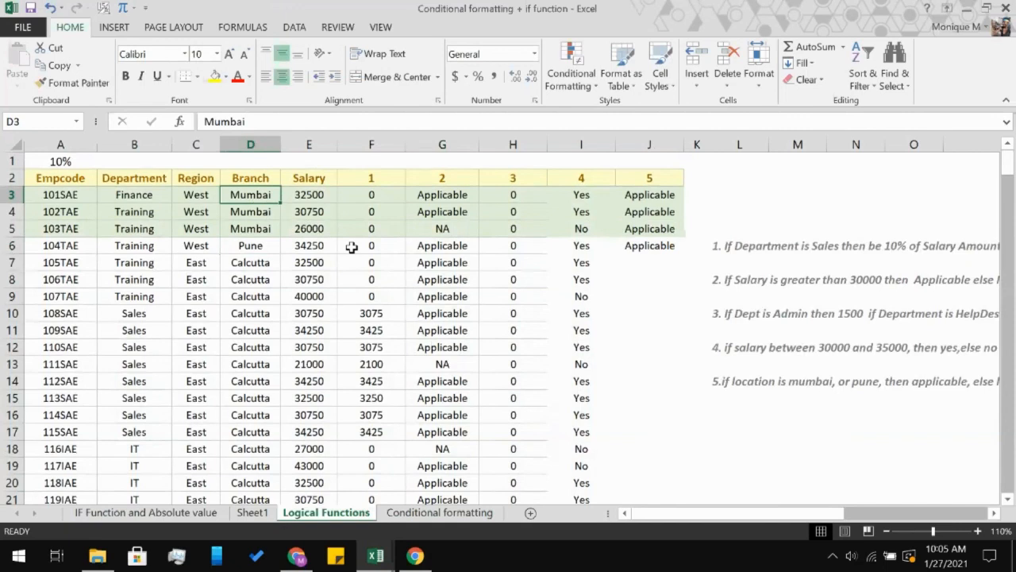
{"action": "left_click", "coordinate": [273, 225]}
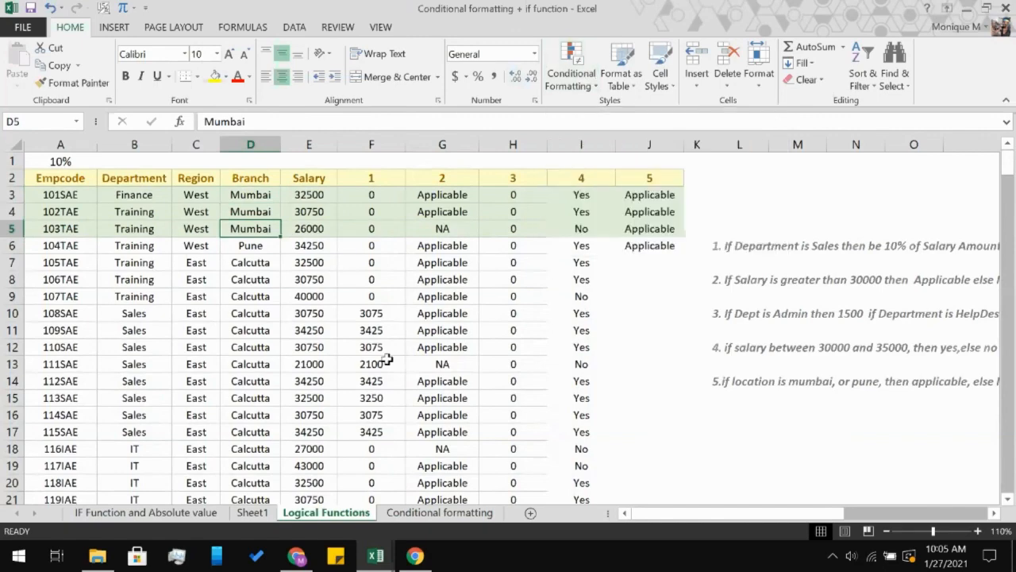
On the Conditional formatting sheet, select the Days and Sales data in A5:B11
{"action": "key", "text": "ctrl+Page_Down"}
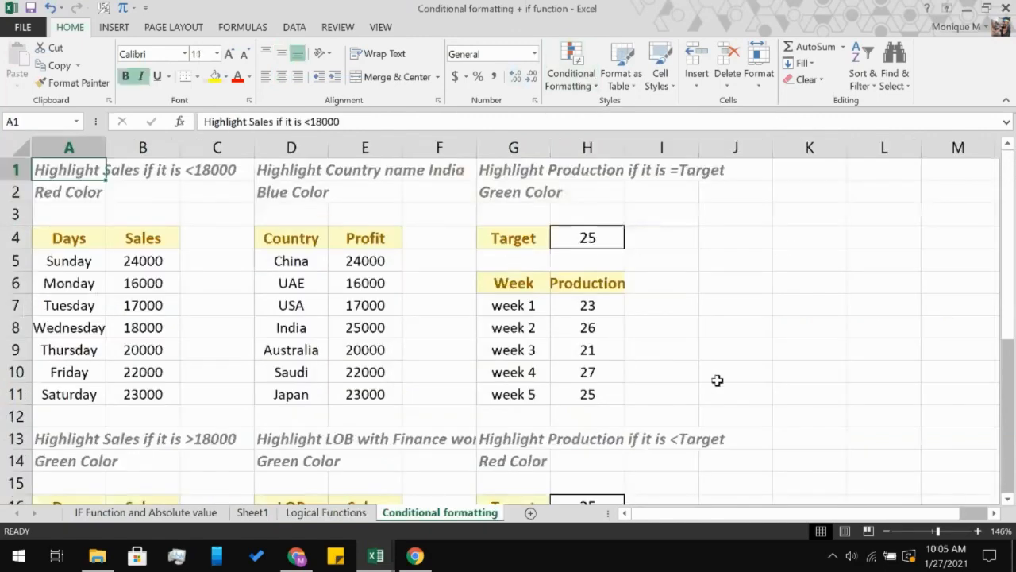
{"action": "scroll", "coordinate": [717, 381], "scroll_direction": "down", "scroll_amount": 1}
{"action": "scroll", "coordinate": [717, 381], "scroll_direction": "up", "scroll_amount": 1}
{"action": "left_click", "coordinate": [135, 263]}
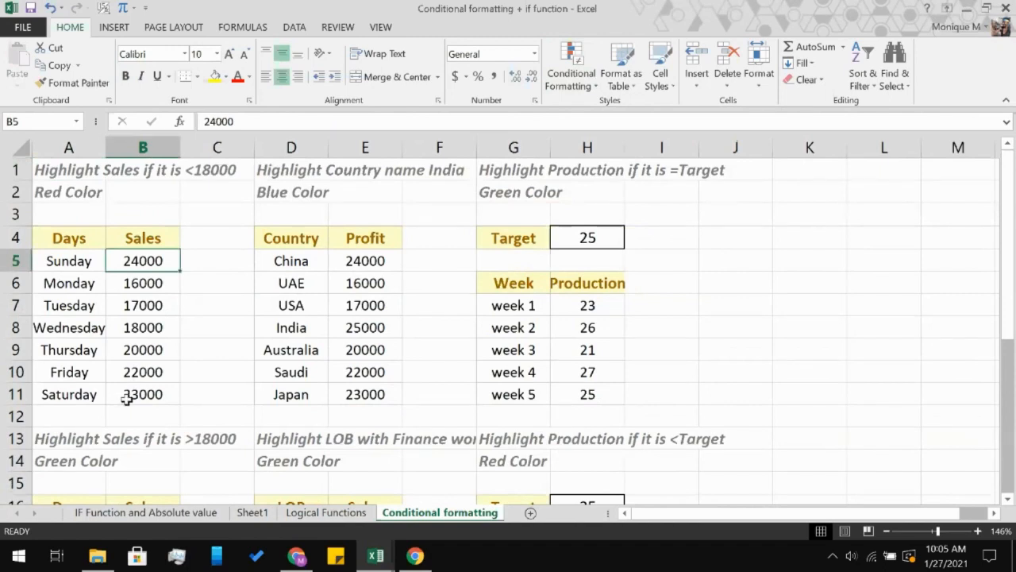
{"action": "left_click", "coordinate": [75, 262]}
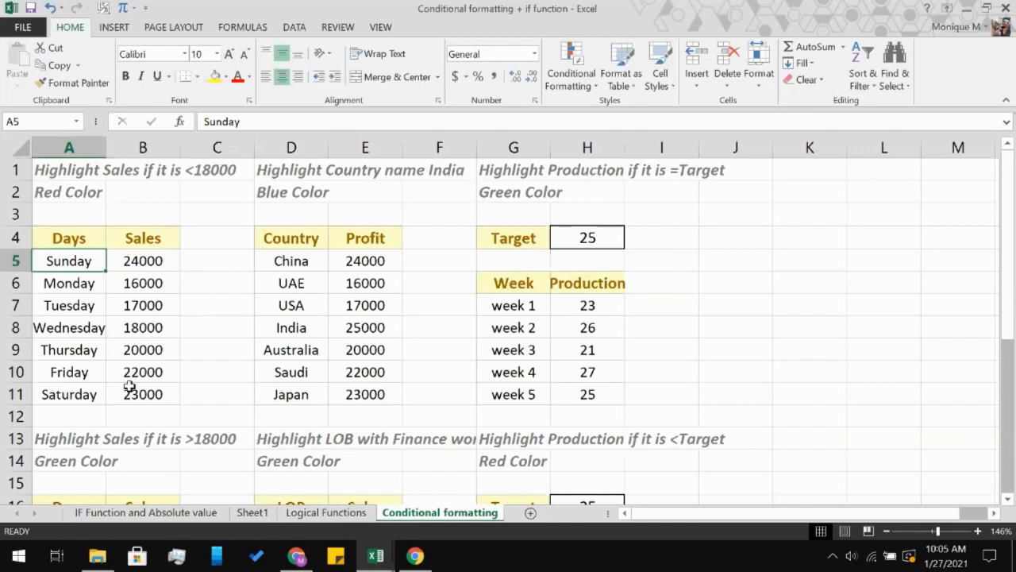
{"action": "left_click", "coordinate": [129, 386], "text": "shift"}
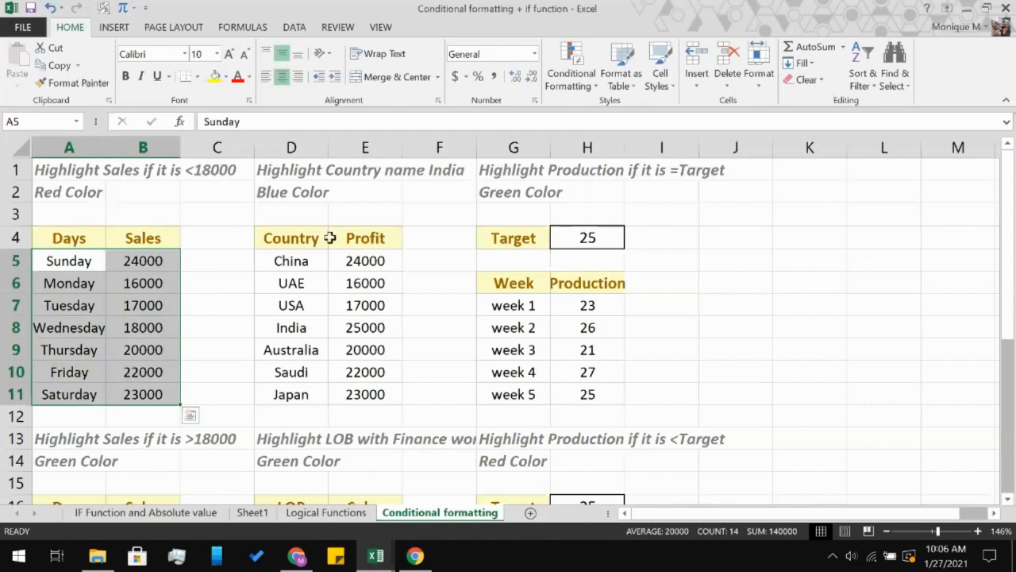
Start a new conditional formatting rule for the Days and Sales data that uses a formula to determine which cells to format
{"action": "left_click", "coordinate": [569, 80]}
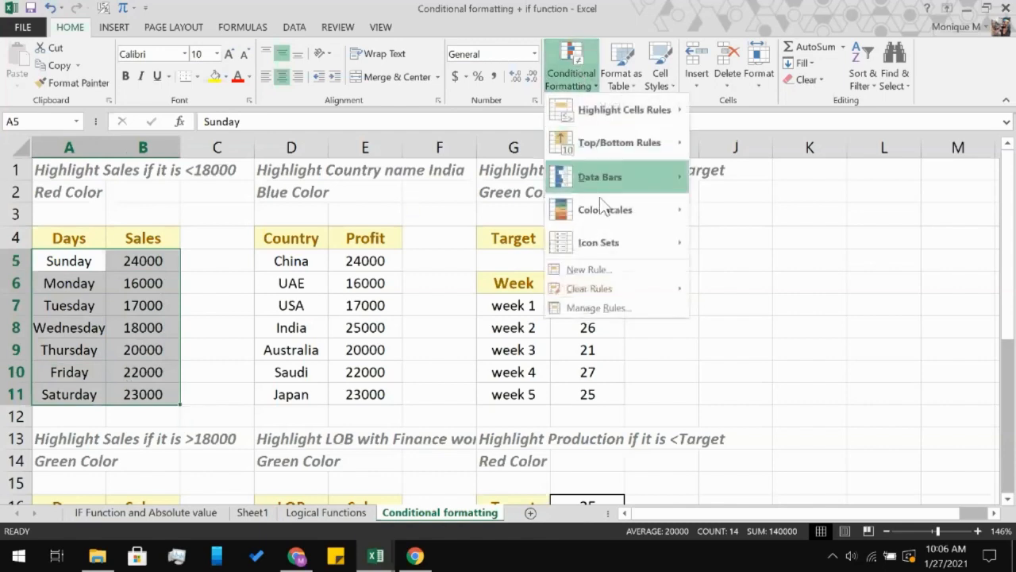
{"action": "left_click", "coordinate": [589, 270]}
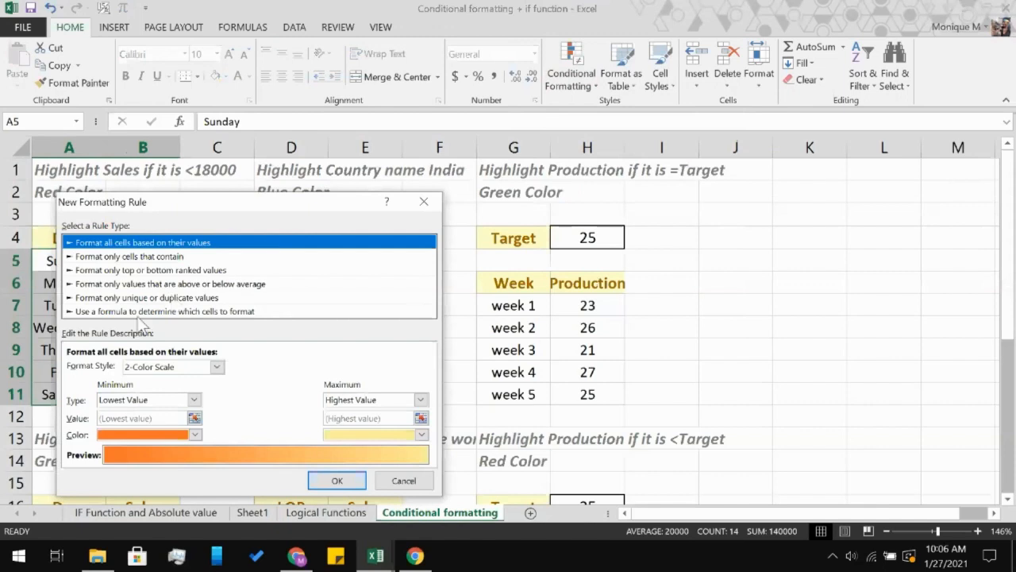
{"action": "left_click", "coordinate": [212, 369]}
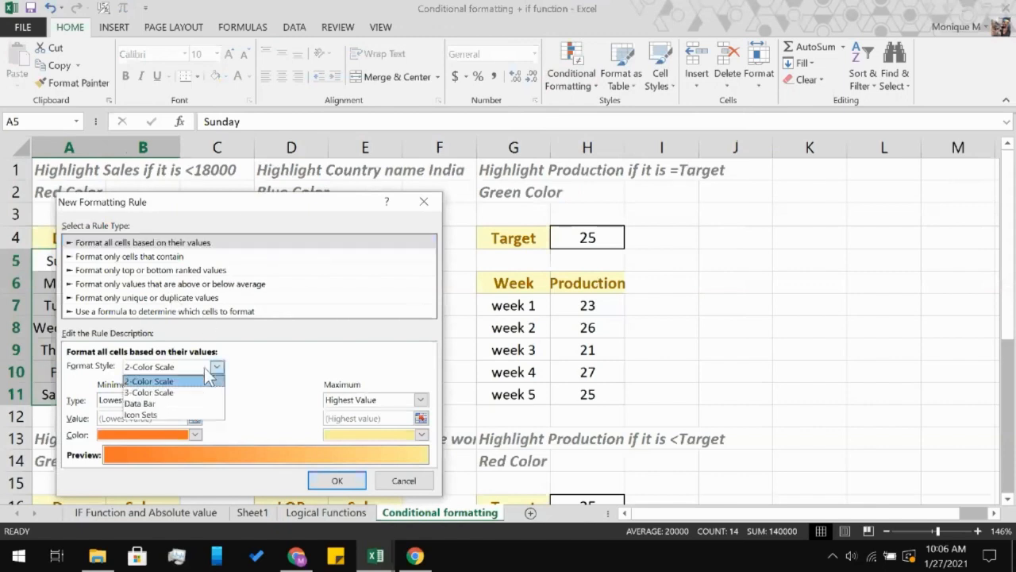
{"action": "left_click", "coordinate": [224, 366]}
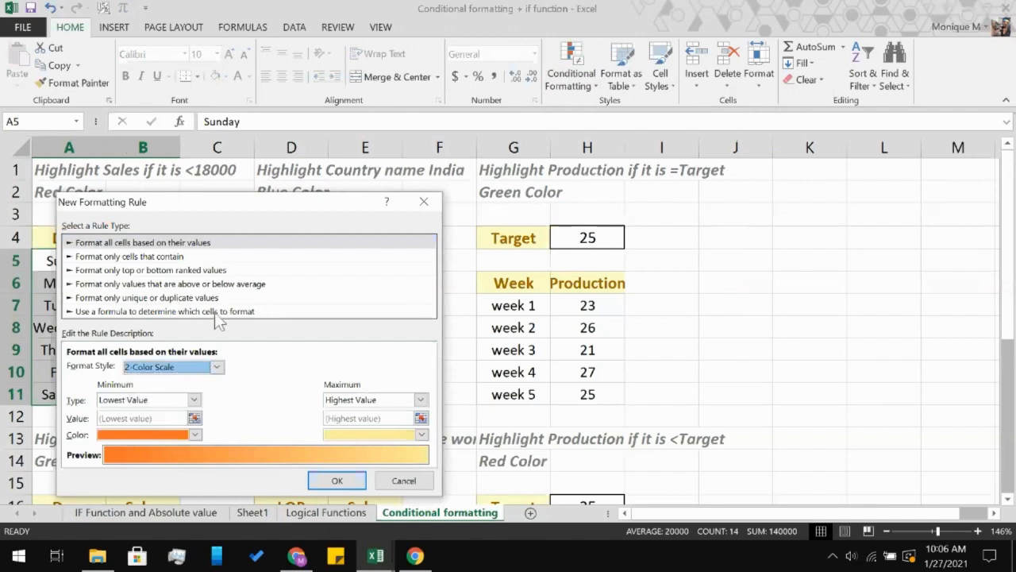
{"action": "left_click", "coordinate": [134, 311]}
{"action": "left_click_drag", "start_coordinate": [222, 203], "coordinate": [488, 191]}
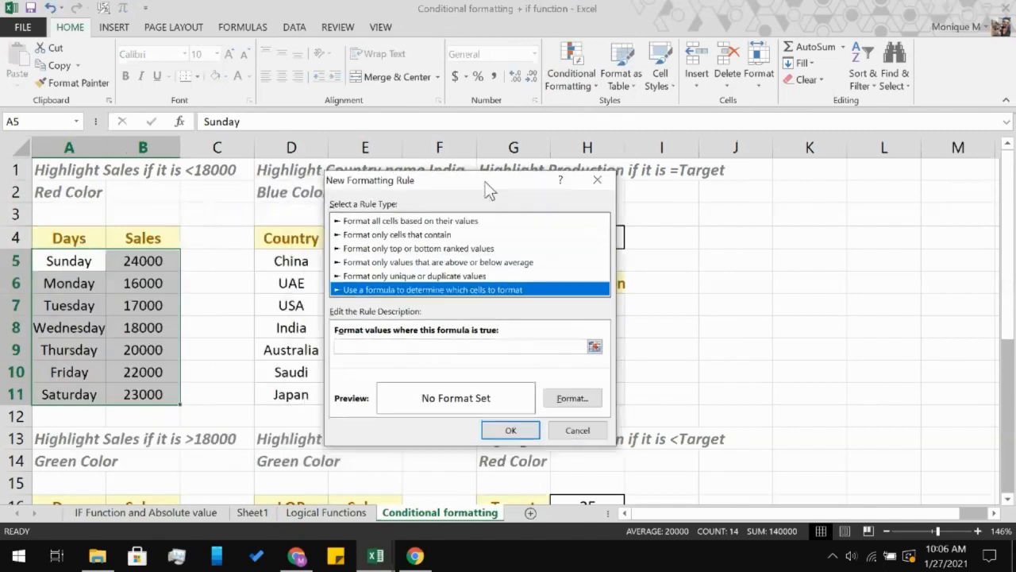
Enter =$B5<18000 as the rule's formula, keeping only the column of the Sales reference absolute
{"action": "left_click", "coordinate": [509, 345]}
{"action": "type", "text": "="}
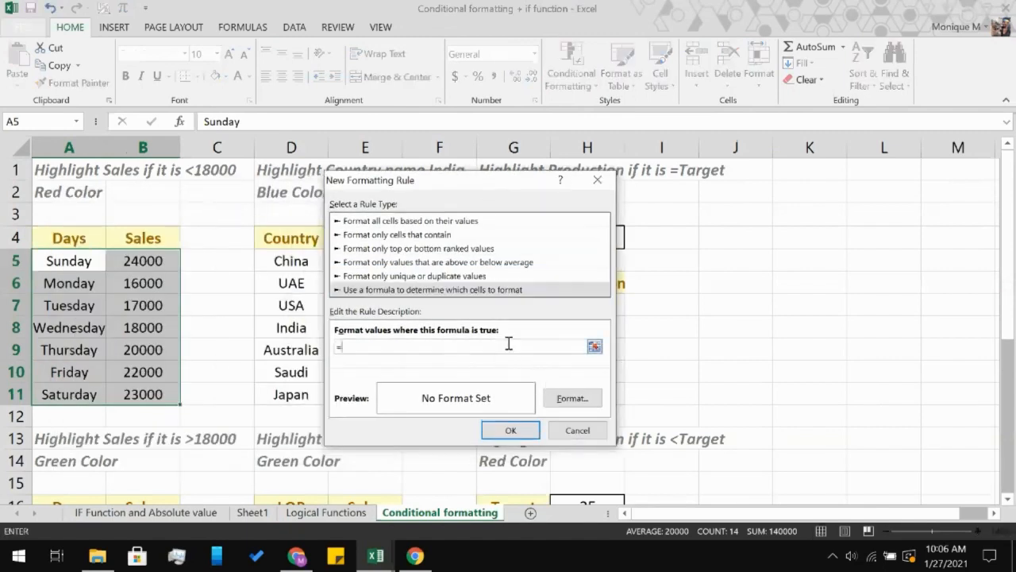
{"action": "left_click", "coordinate": [158, 263]}
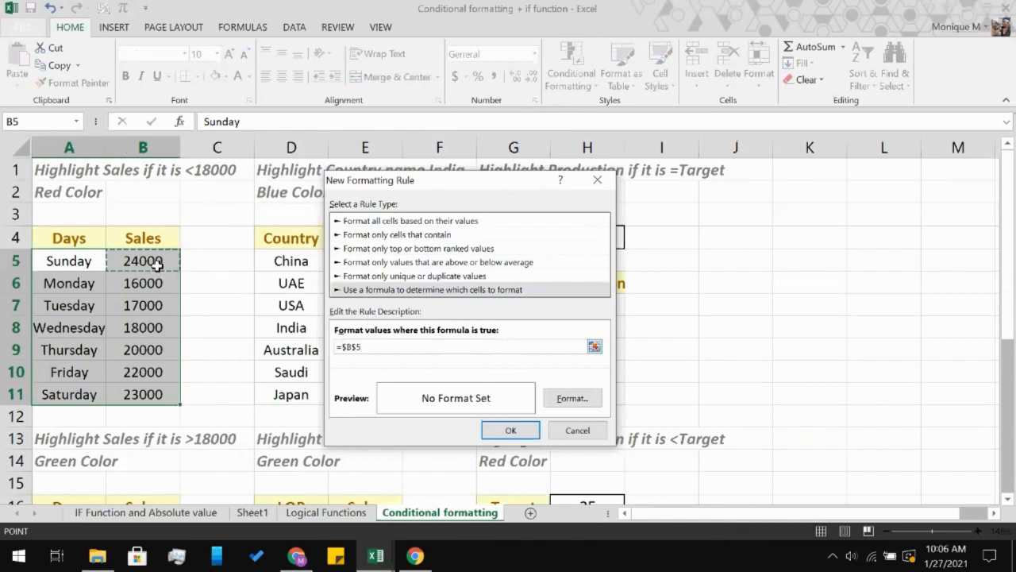
{"action": "key", "text": "F4"}
{"action": "key", "text": "F4"}
{"action": "type", "text": "<"}
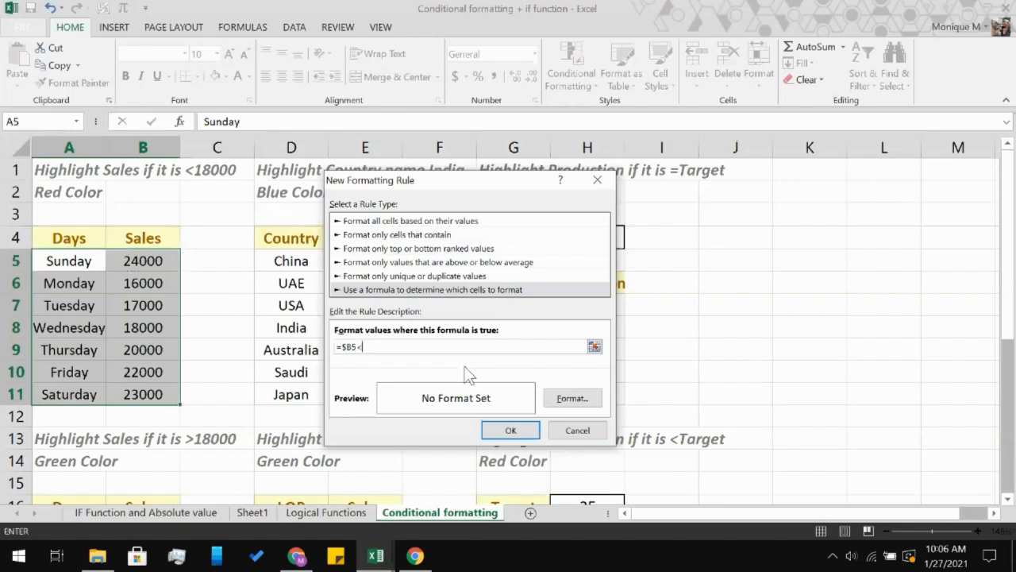
{"action": "type", "text": "10000"}
Give the Sales rule a red background fill and apply it to the selected rows
{"action": "left_click", "coordinate": [552, 401]}
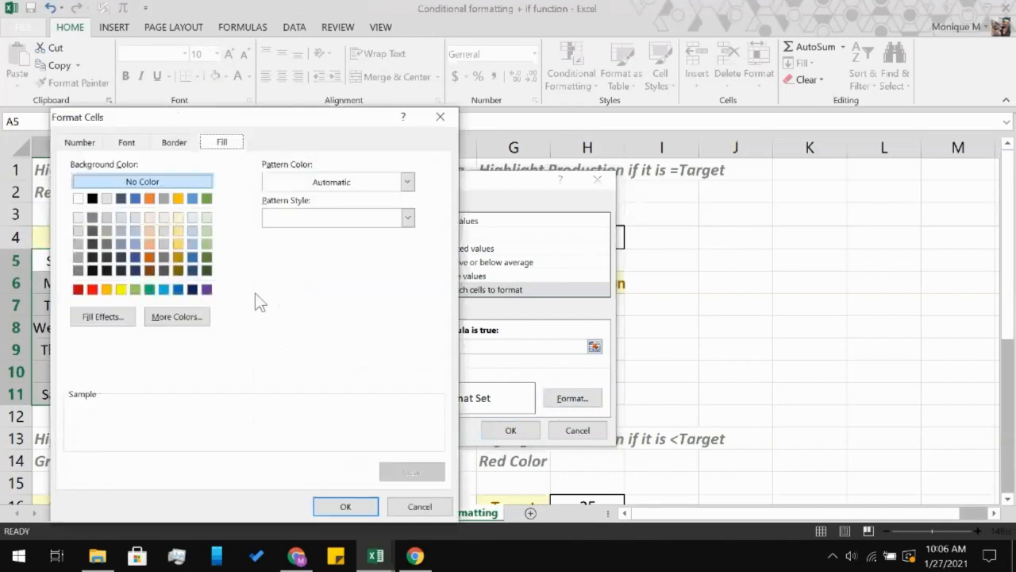
{"action": "left_click", "coordinate": [92, 290]}
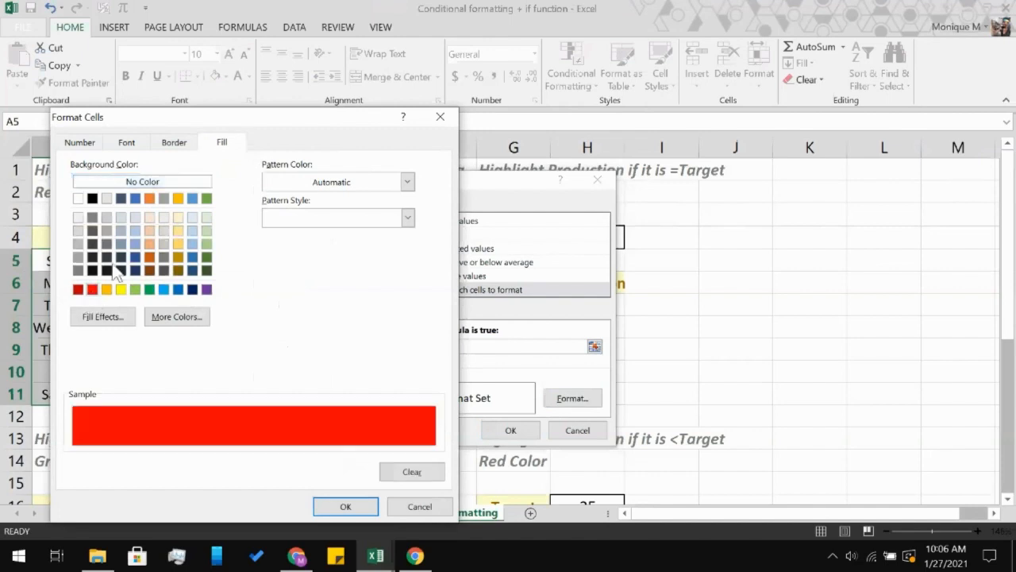
{"action": "left_click", "coordinate": [178, 145]}
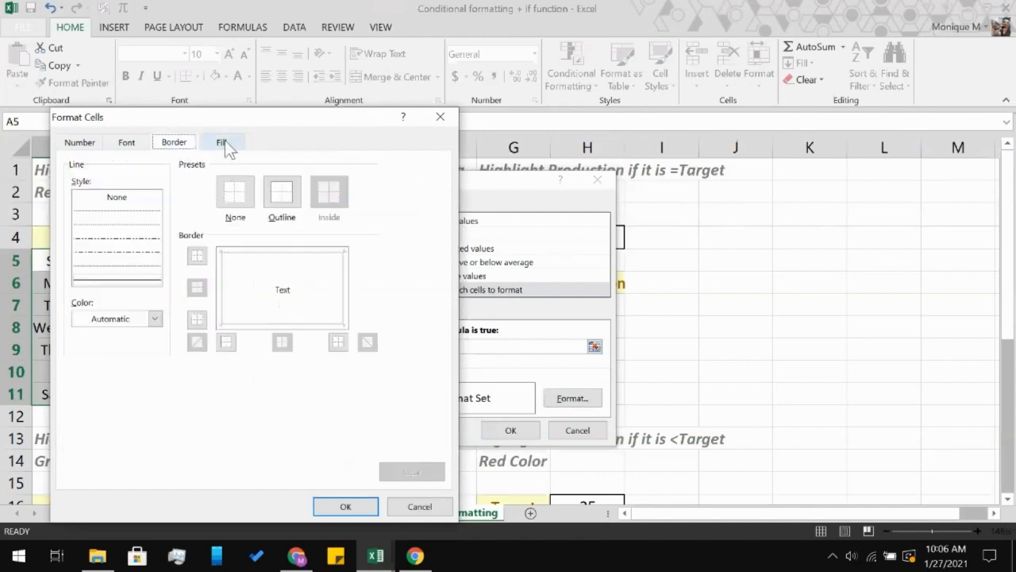
{"action": "left_click", "coordinate": [222, 142]}
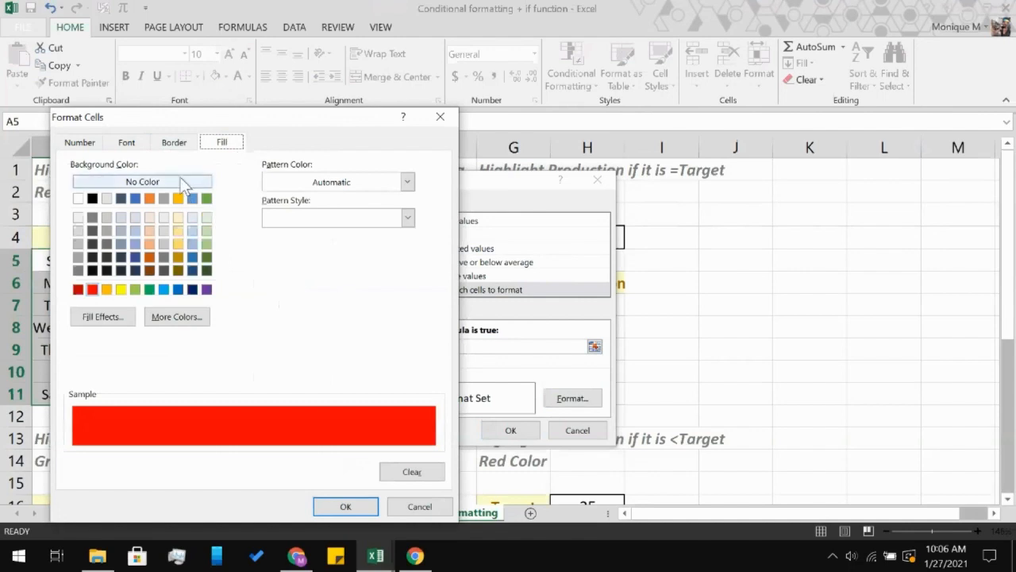
{"action": "left_click", "coordinate": [316, 513]}
{"action": "left_click", "coordinate": [511, 430]}
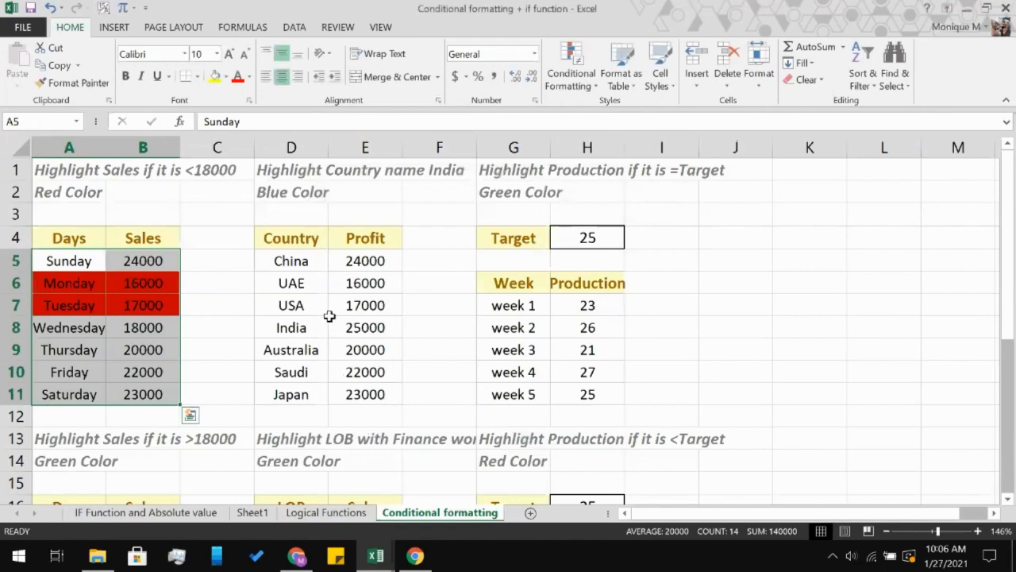
Select the Country and Profit data in D5:E11 and start a new conditional formatting rule that uses a formula
{"action": "left_click", "coordinate": [372, 267]}
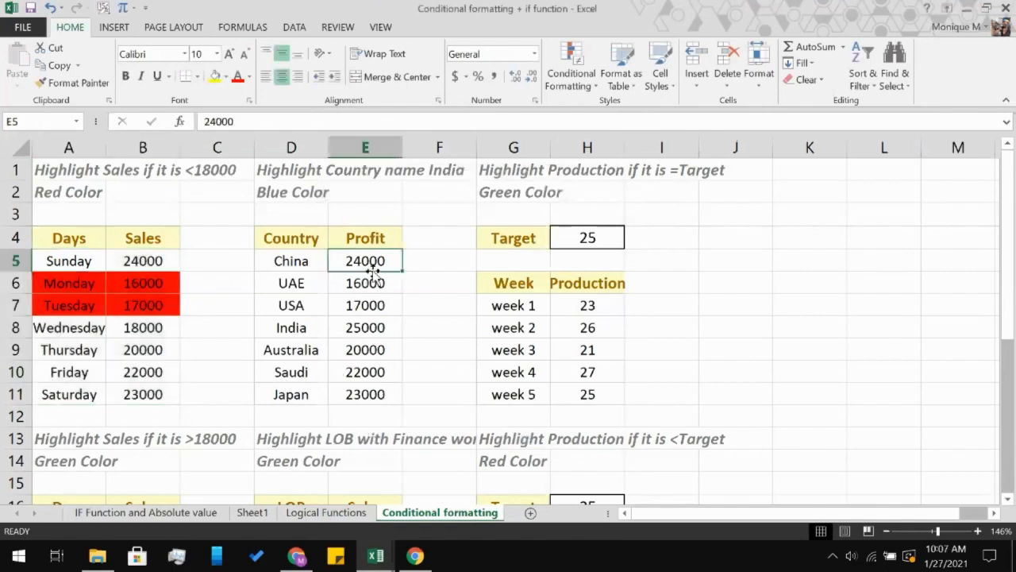
{"action": "left_click", "coordinate": [314, 265]}
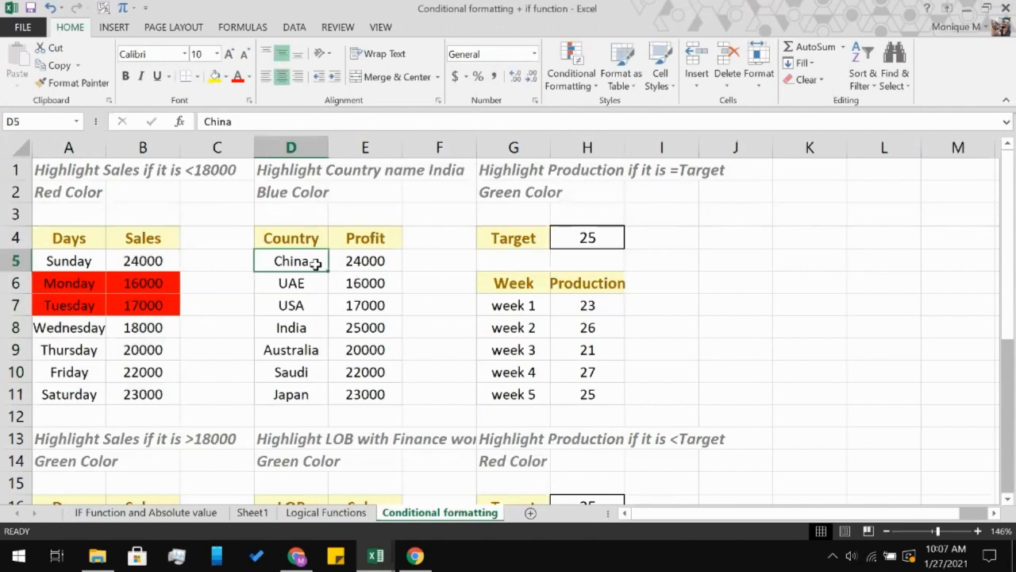
{"action": "left_click", "coordinate": [380, 400], "text": "shift"}
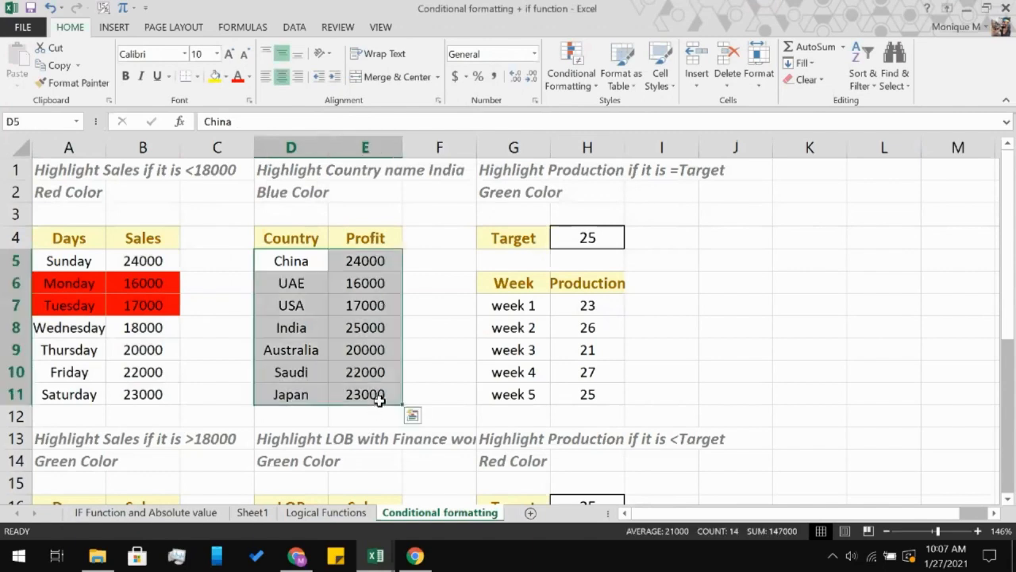
{"action": "left_click", "coordinate": [584, 75]}
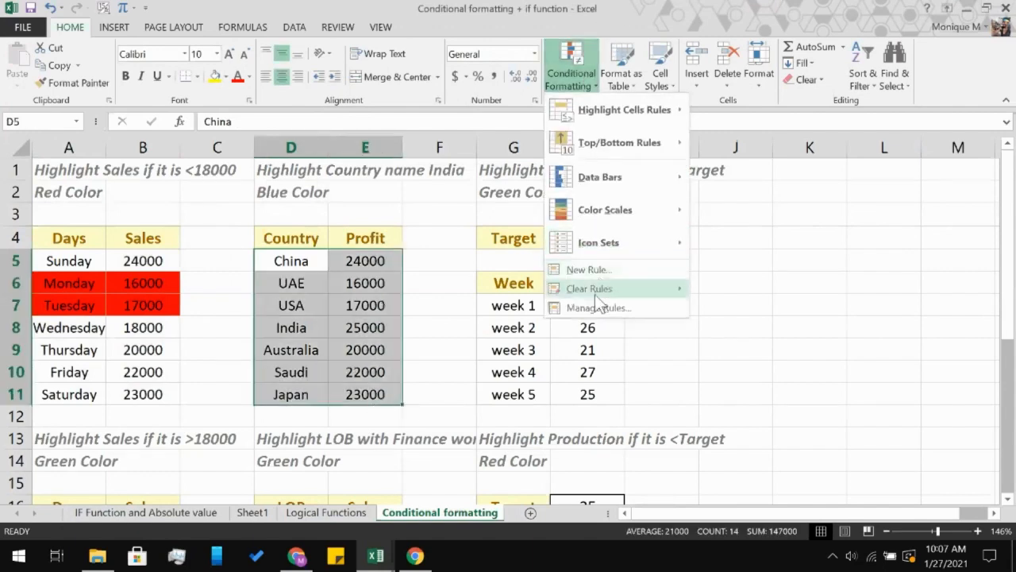
{"action": "left_click", "coordinate": [606, 276]}
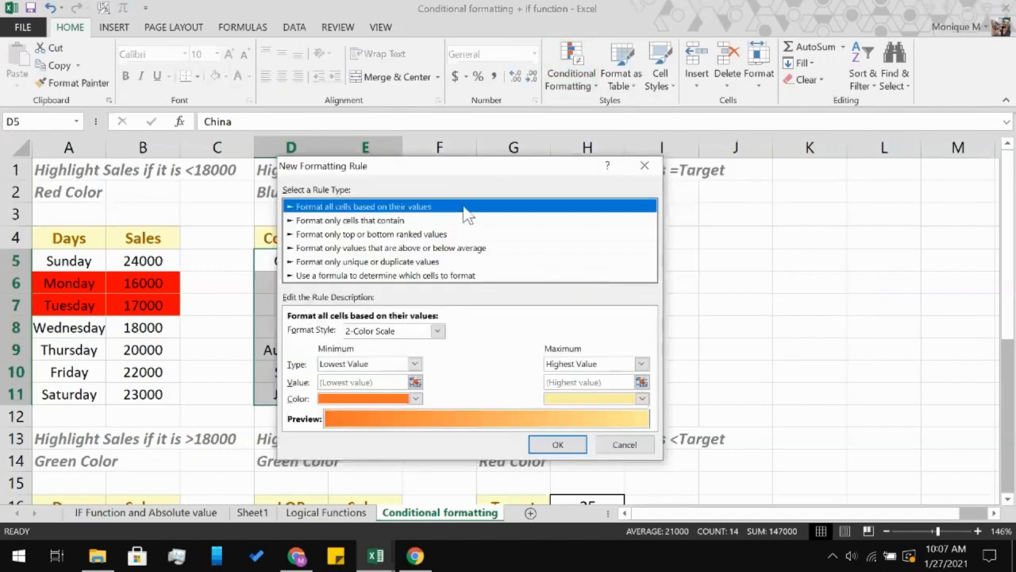
{"action": "left_click", "coordinate": [366, 275]}
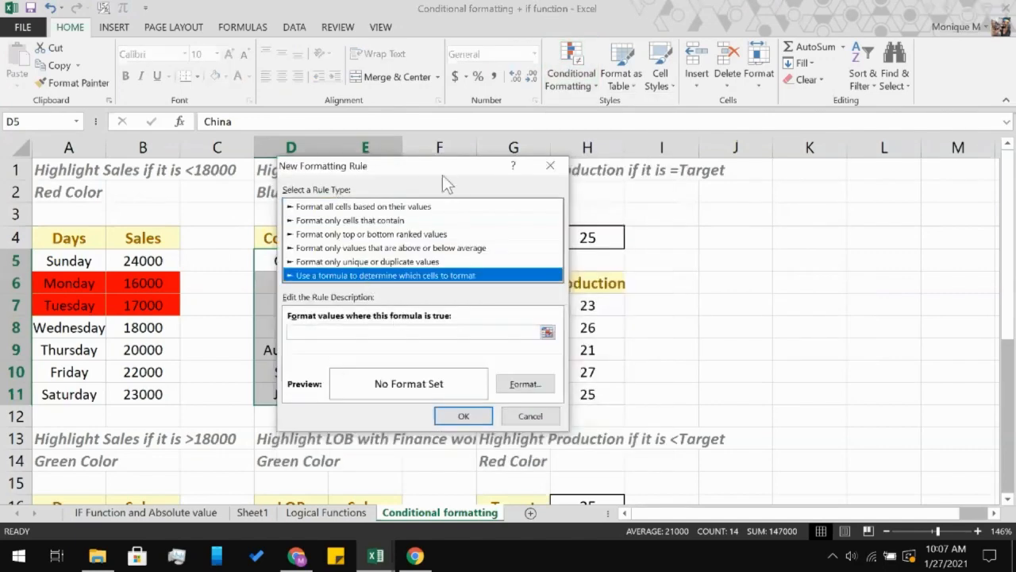
{"action": "left_click_drag", "start_coordinate": [441, 167], "coordinate": [626, 143]}
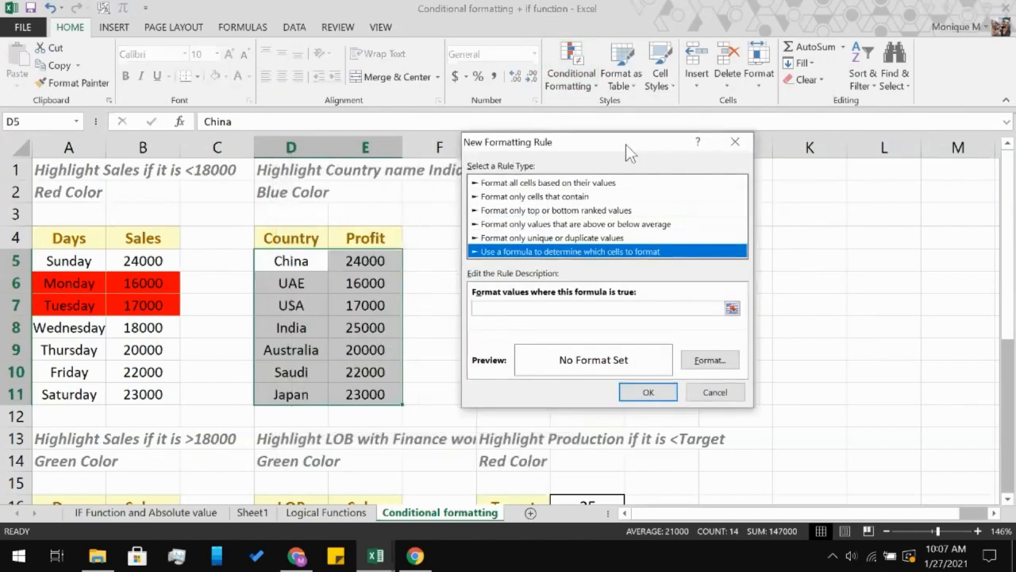
Enter =$D5="India" as the rule's formula, keeping only the column of the Country reference absolute
{"action": "left_click", "coordinate": [591, 312]}
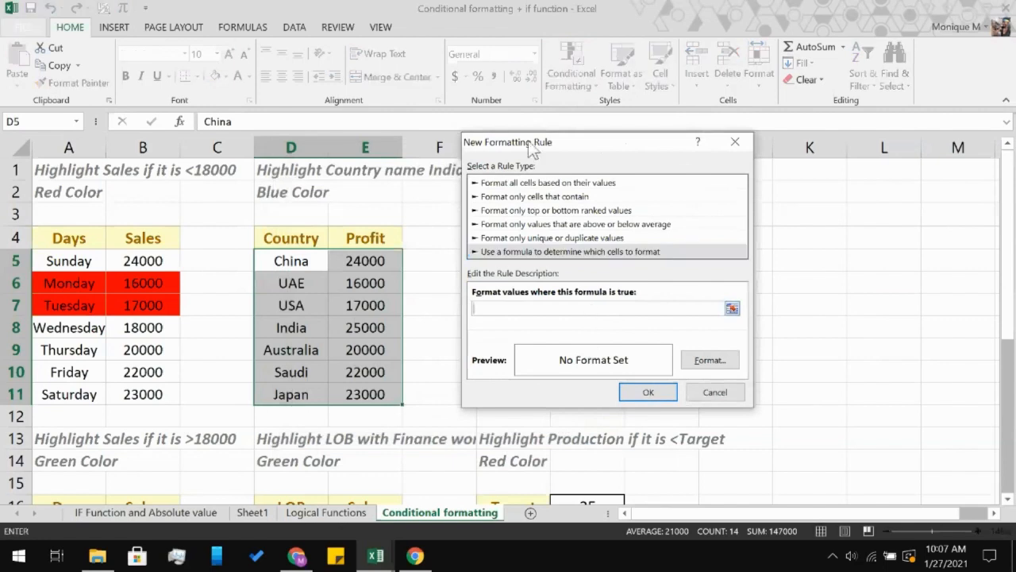
{"action": "type", "text": "="}
{"action": "left_click", "coordinate": [308, 262]}
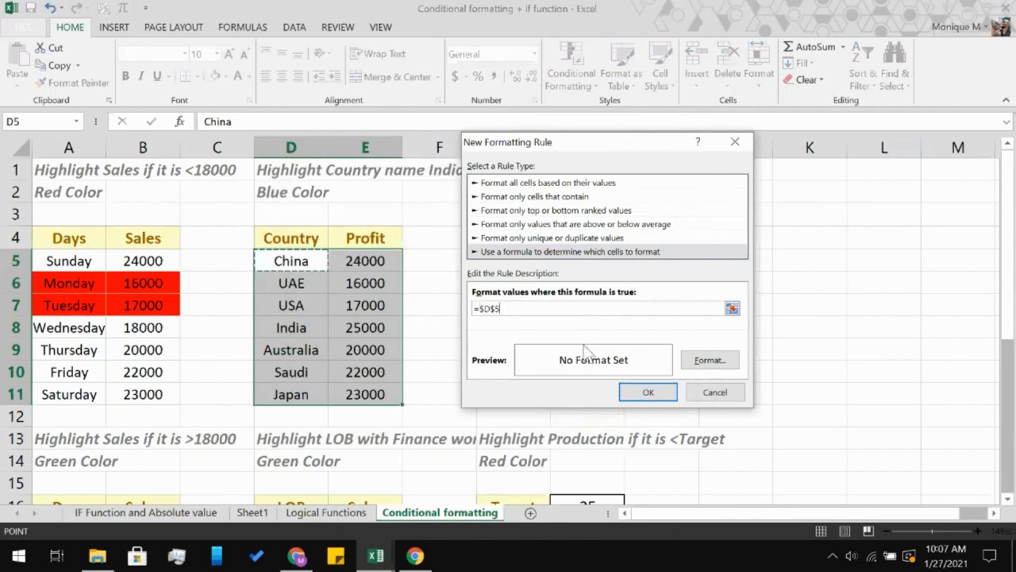
{"action": "key", "text": "F4"}
{"action": "key", "text": "F4"}
{"action": "left_click_drag", "start_coordinate": [617, 144], "coordinate": [638, 218]}
{"action": "type", "text": "="}
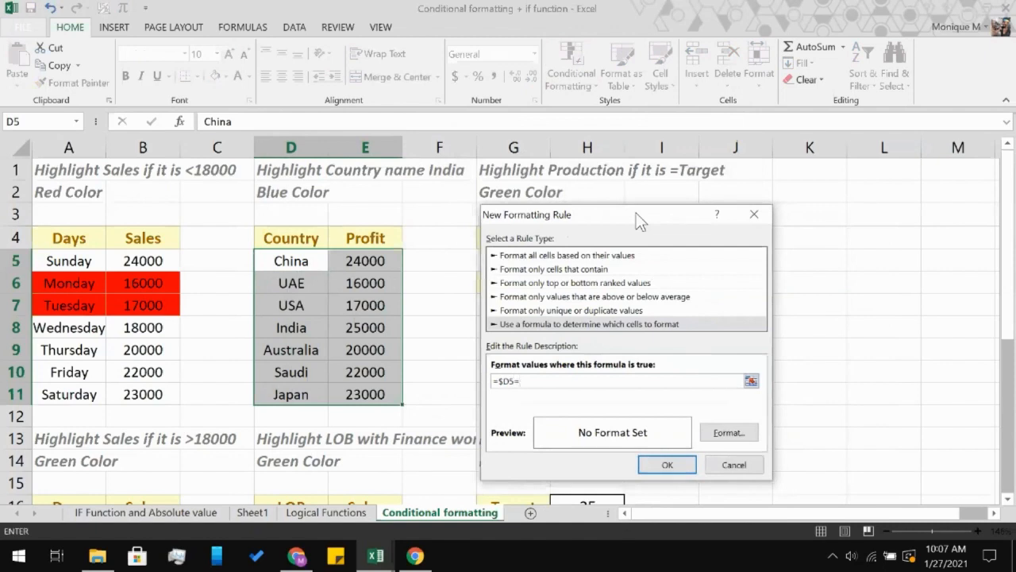
{"action": "type", "text": "\"India"}
Give the India rule a light blue background fill and apply it to the selected Country and Profit rows
{"action": "left_click", "coordinate": [723, 434]}
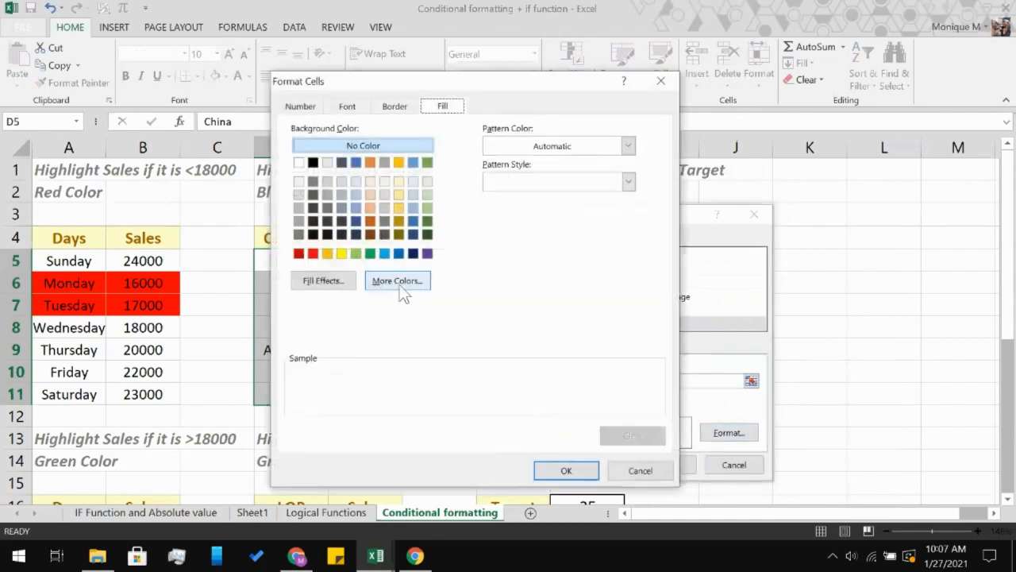
{"action": "left_click", "coordinate": [413, 194]}
{"action": "left_click", "coordinate": [564, 470]}
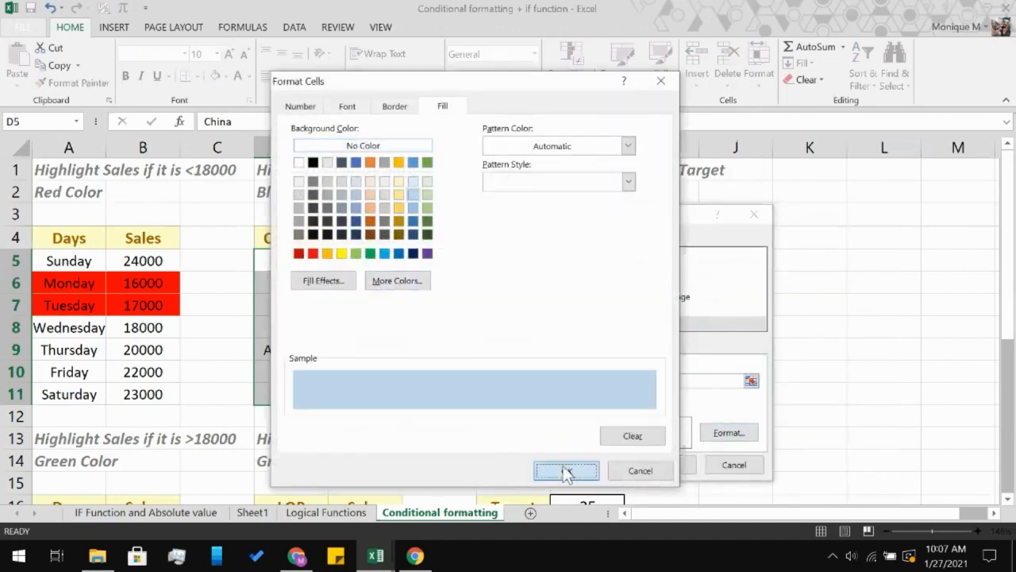
{"action": "left_click", "coordinate": [666, 462]}
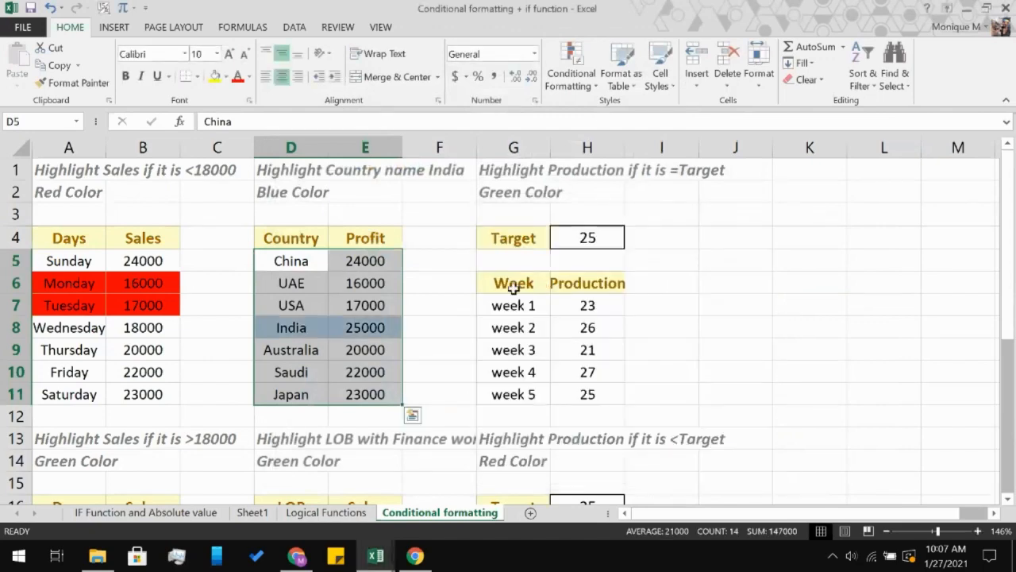
Select the Week and Production data in G7:H11 and start a new conditional formatting rule that uses a formula
{"action": "left_click_drag", "start_coordinate": [513, 304], "coordinate": [609, 390]}
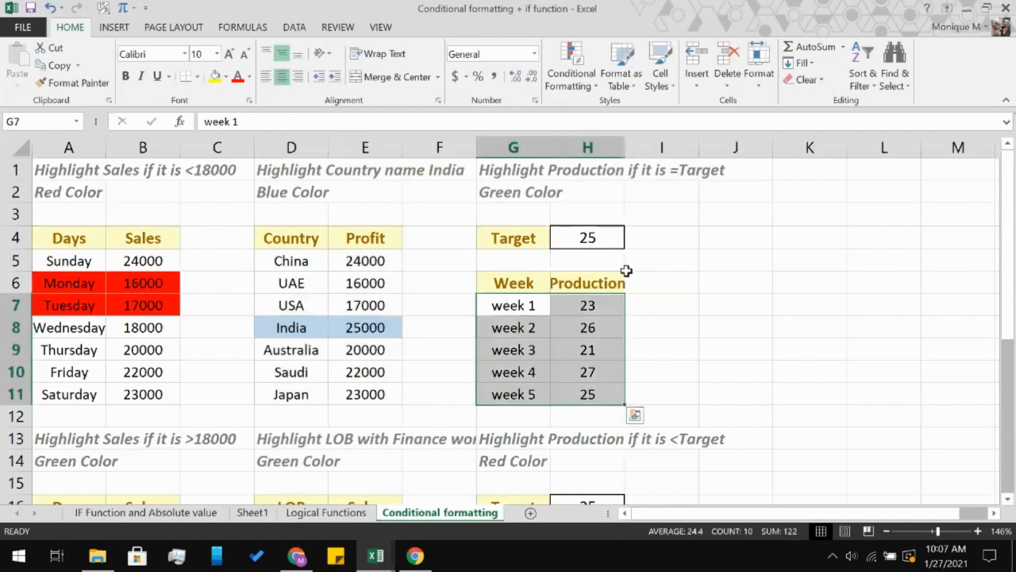
{"action": "left_click", "coordinate": [571, 70]}
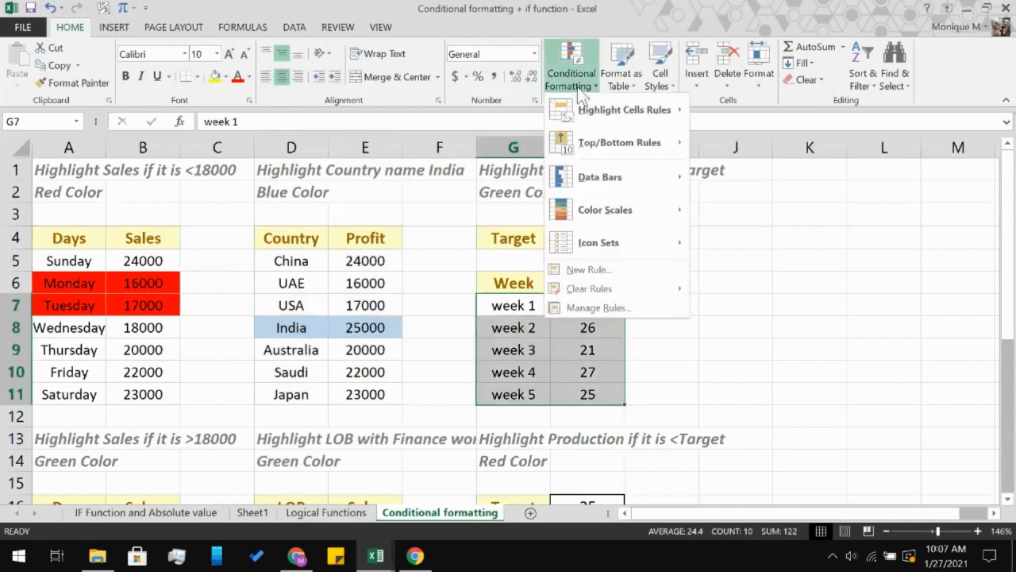
{"action": "left_click", "coordinate": [622, 268]}
{"action": "left_click_drag", "start_coordinate": [622, 205], "coordinate": [263, 206]}
{"action": "left_click", "coordinate": [237, 311]}
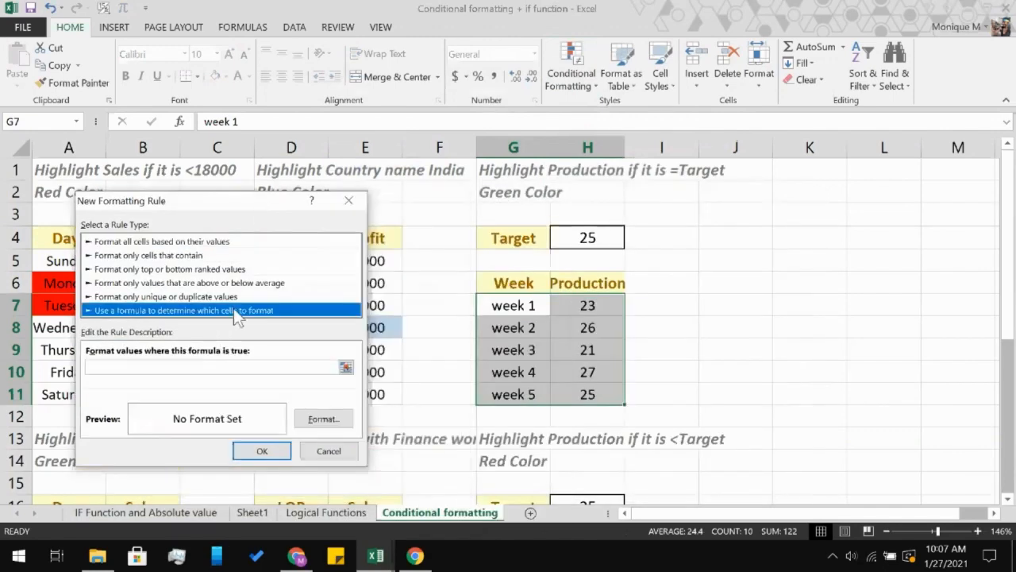
Enter =$H7=$H$4 as the rule's formula, comparing the column-absolute Production reference with the fully absolute Target cell
{"action": "left_click", "coordinate": [247, 367]}
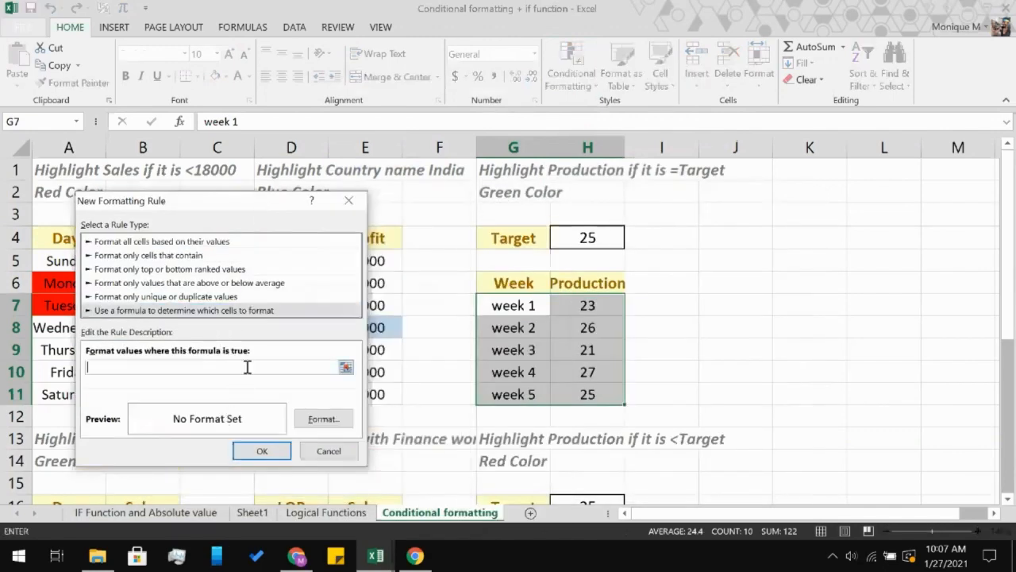
{"action": "type", "text": "="}
{"action": "left_click", "coordinate": [598, 310]}
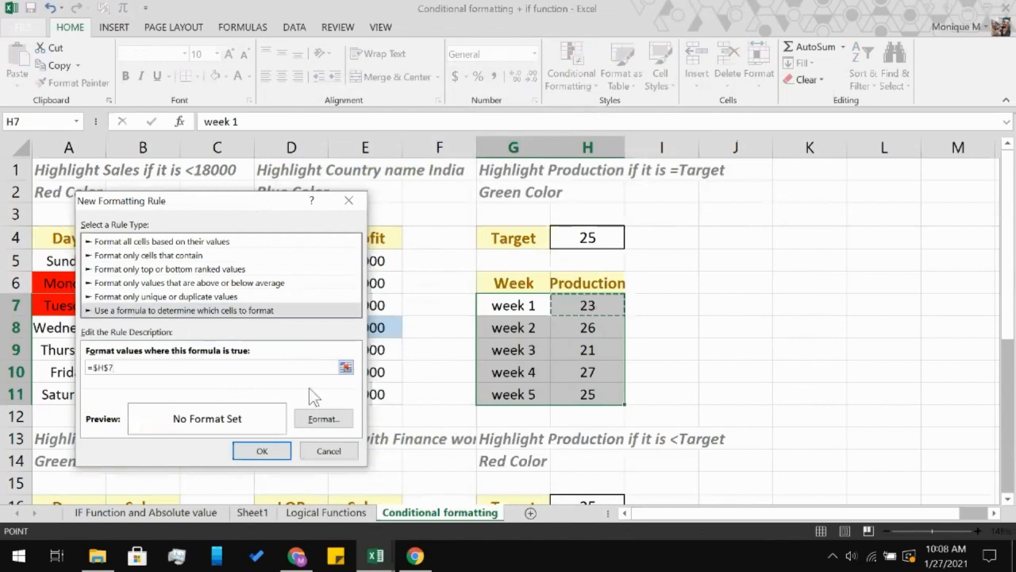
{"action": "key", "text": "F4"}
{"action": "key", "text": "F4"}
{"action": "type", "text": "="}
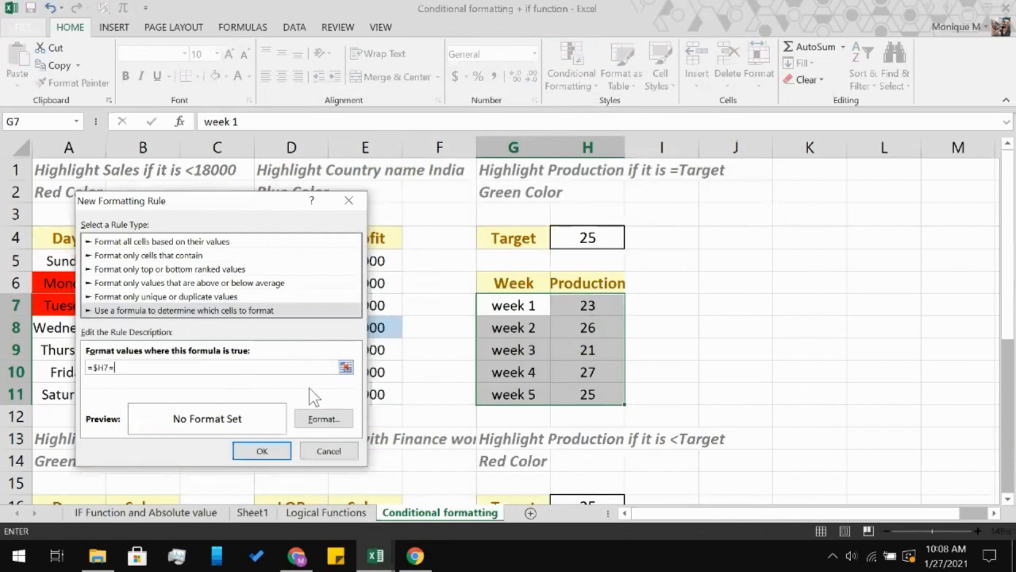
{"action": "left_click", "coordinate": [571, 244]}
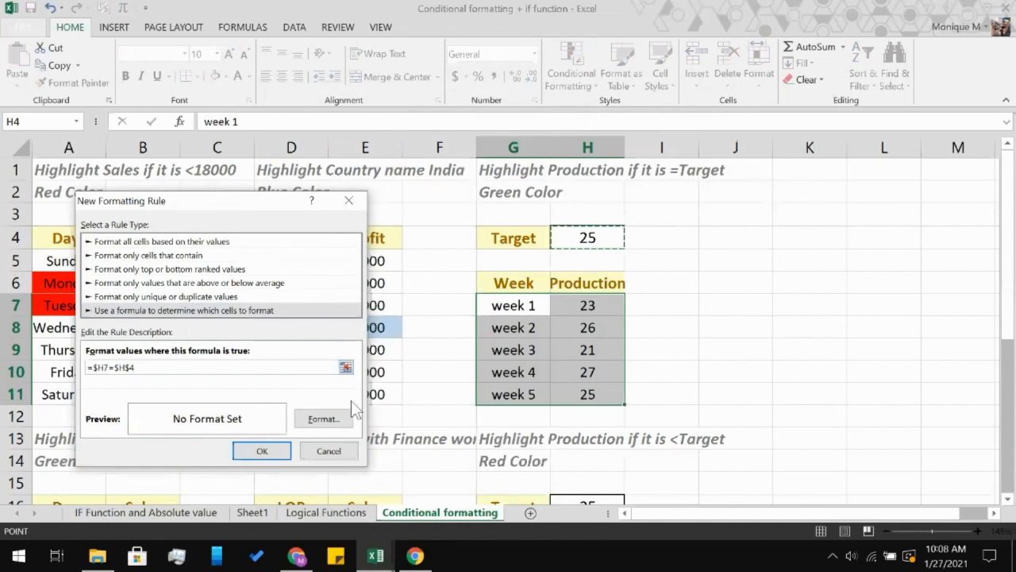
Give the Production rule a light green background fill and apply it to the selected week rows
{"action": "left_click", "coordinate": [308, 422]}
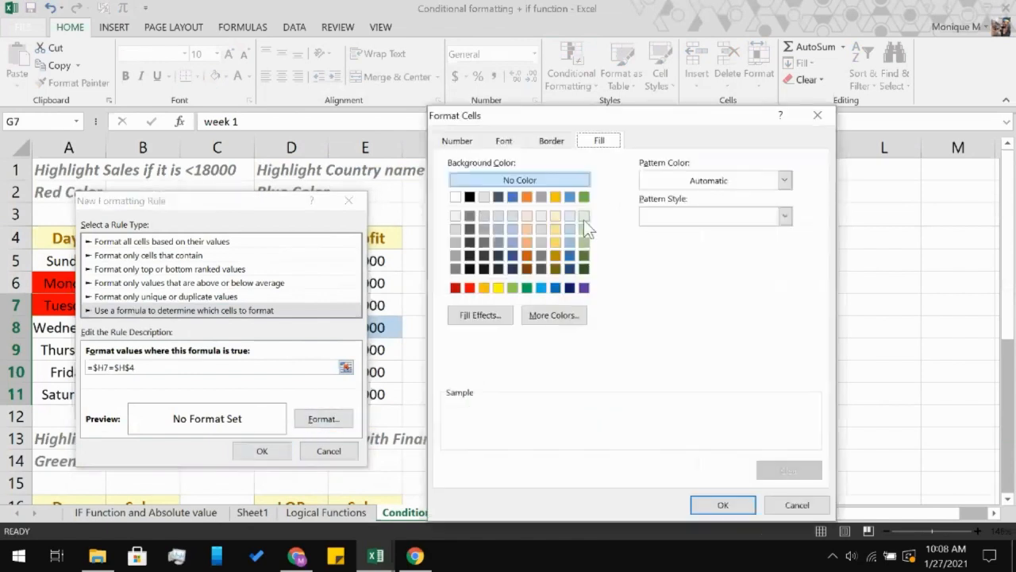
{"action": "left_click", "coordinate": [583, 230]}
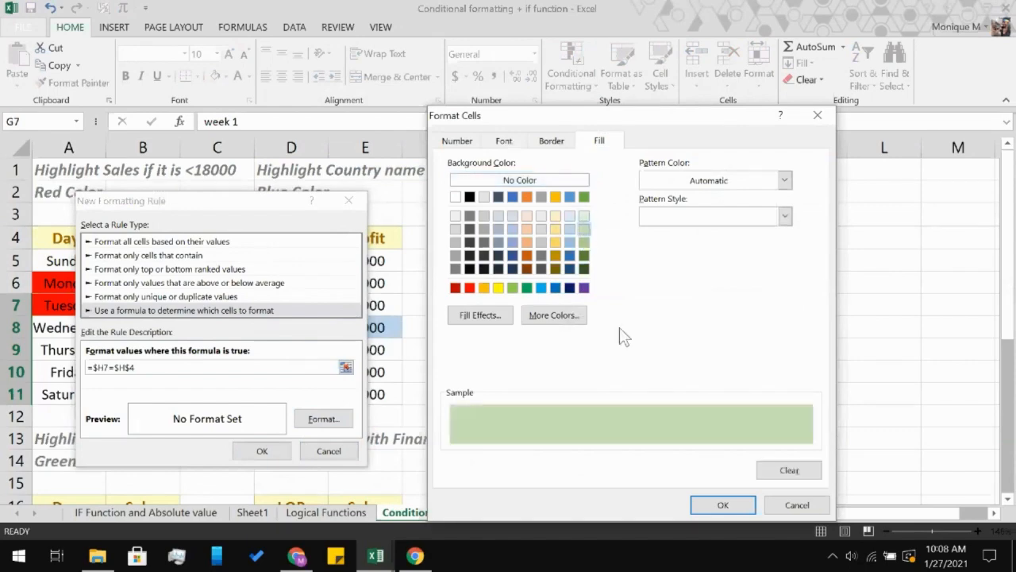
{"action": "left_click", "coordinate": [724, 504]}
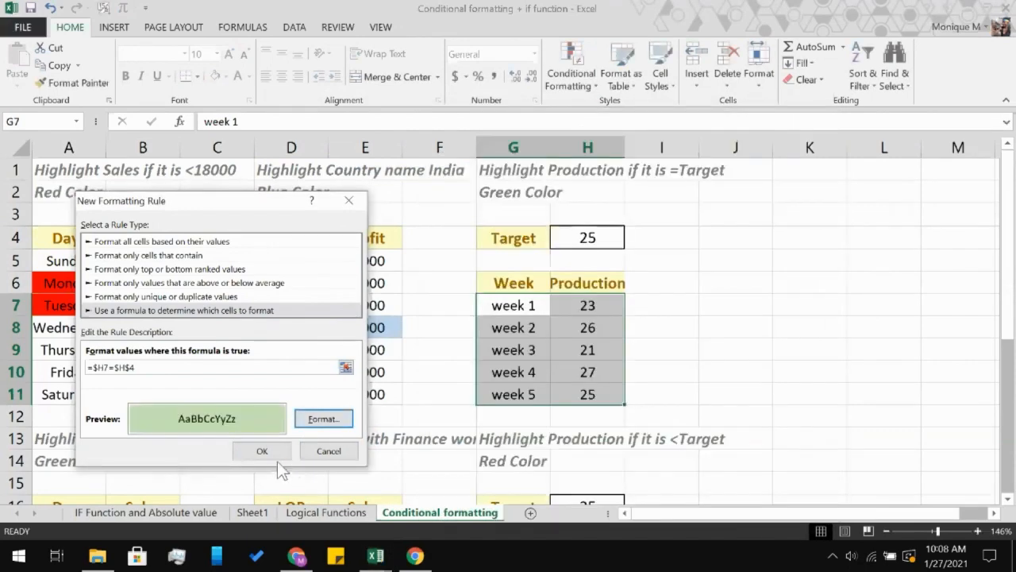
{"action": "left_click", "coordinate": [260, 451]}
{"action": "left_click", "coordinate": [745, 322]}
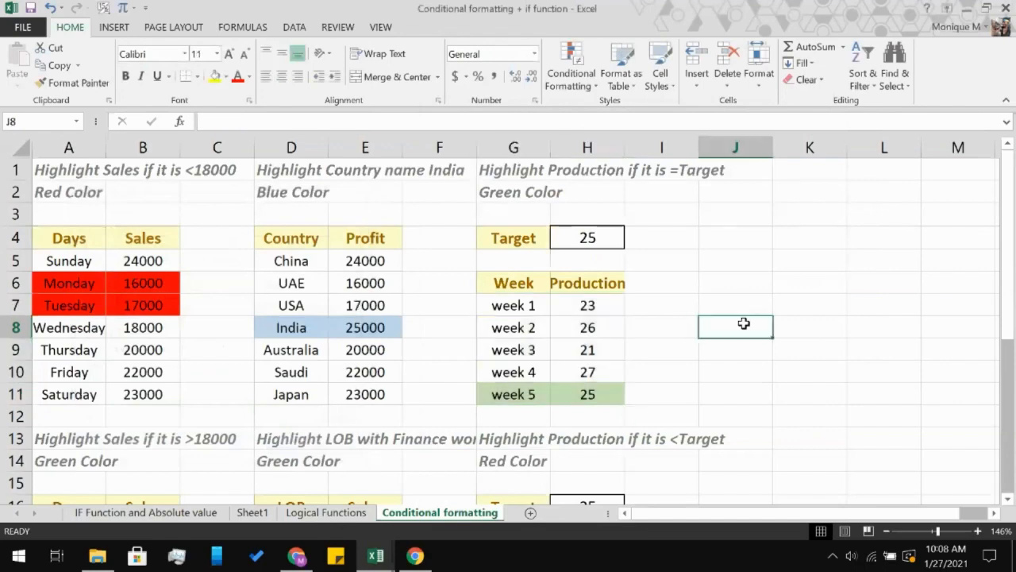
Select the Days and Sales data in A17:B23 and start a new conditional formatting rule that uses a formula
{"action": "scroll", "coordinate": [629, 371], "scroll_direction": "down", "scroll_amount": 3}
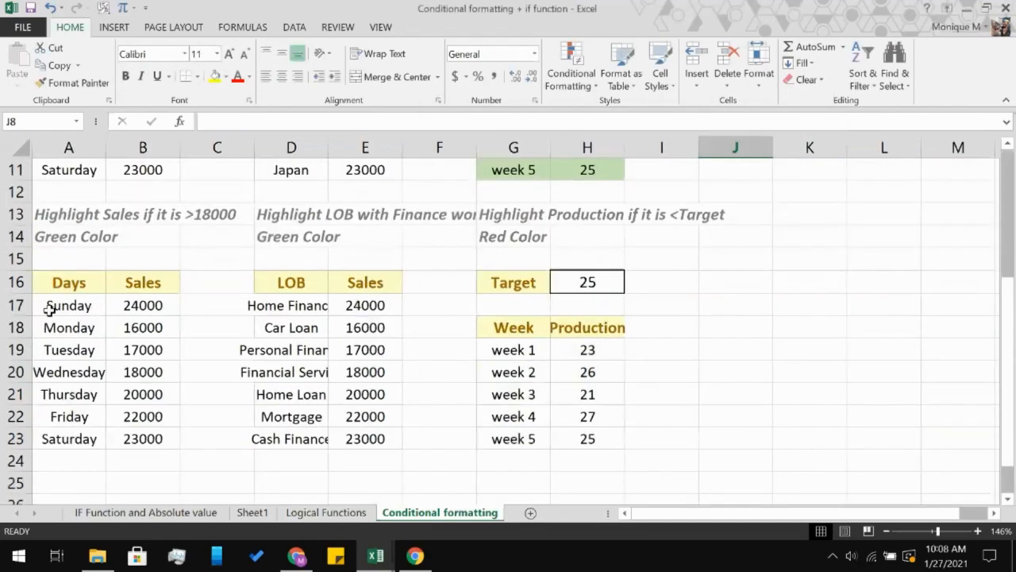
{"action": "left_click", "coordinate": [65, 309]}
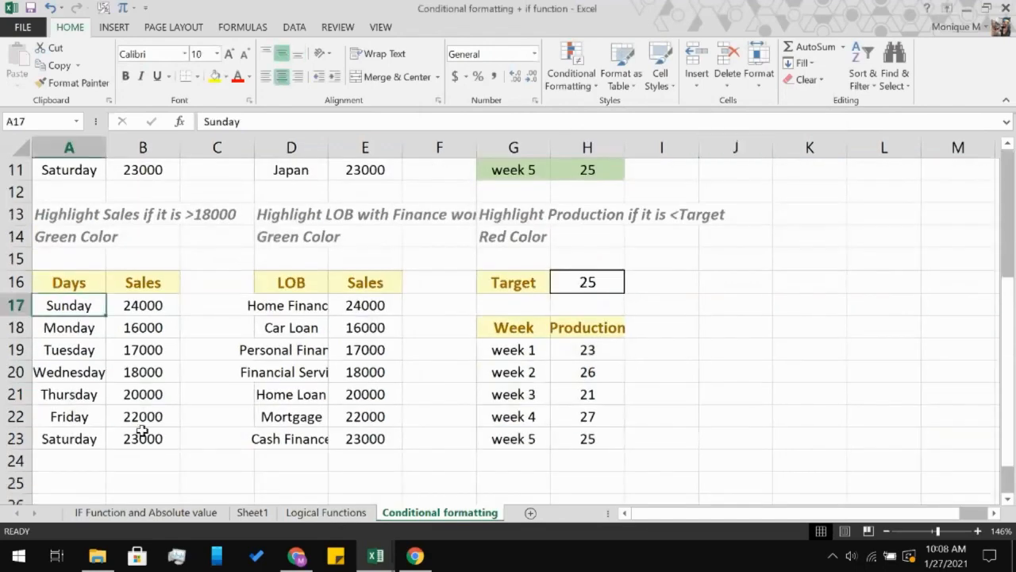
{"action": "left_click", "coordinate": [141, 430], "text": "shift"}
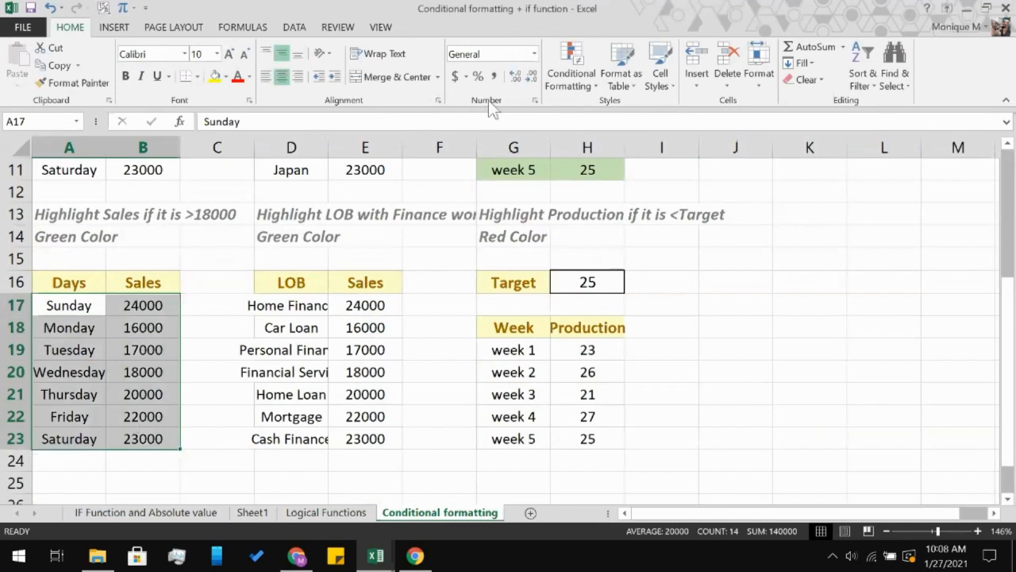
{"action": "left_click", "coordinate": [577, 73]}
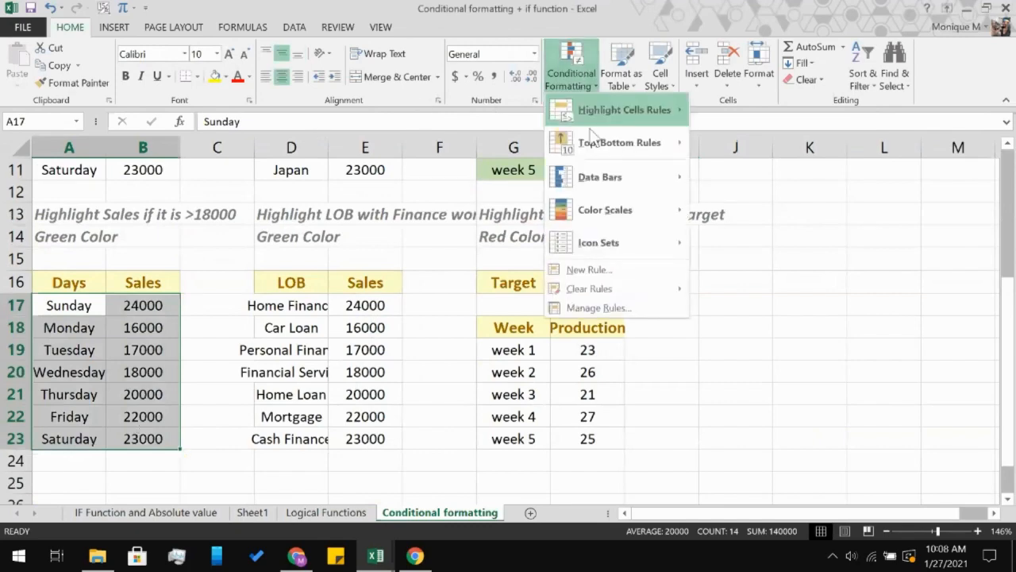
{"action": "left_click", "coordinate": [597, 270]}
{"action": "left_click", "coordinate": [170, 285]}
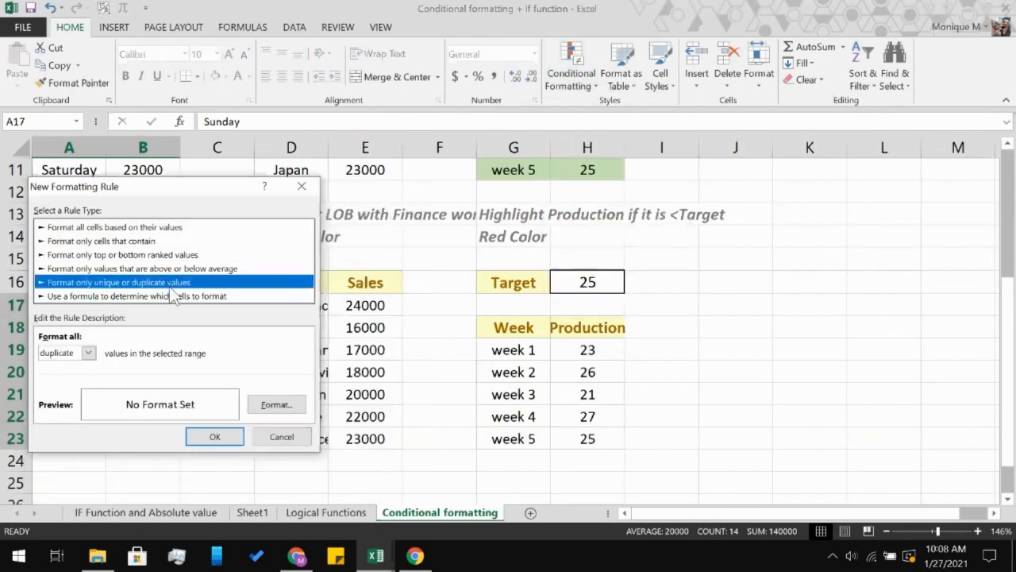
{"action": "left_click", "coordinate": [169, 296]}
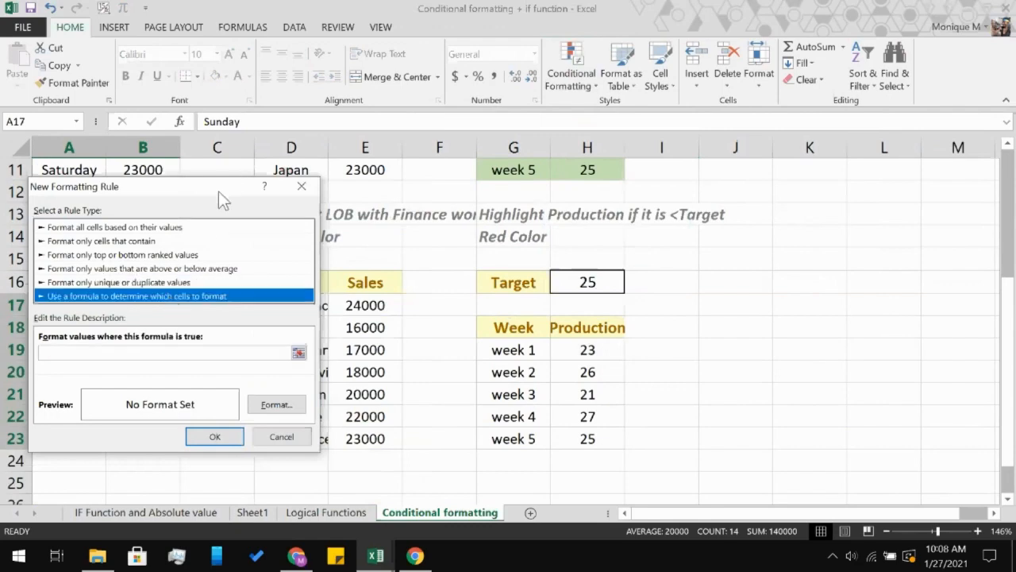
{"action": "left_click_drag", "start_coordinate": [221, 197], "coordinate": [561, 171]}
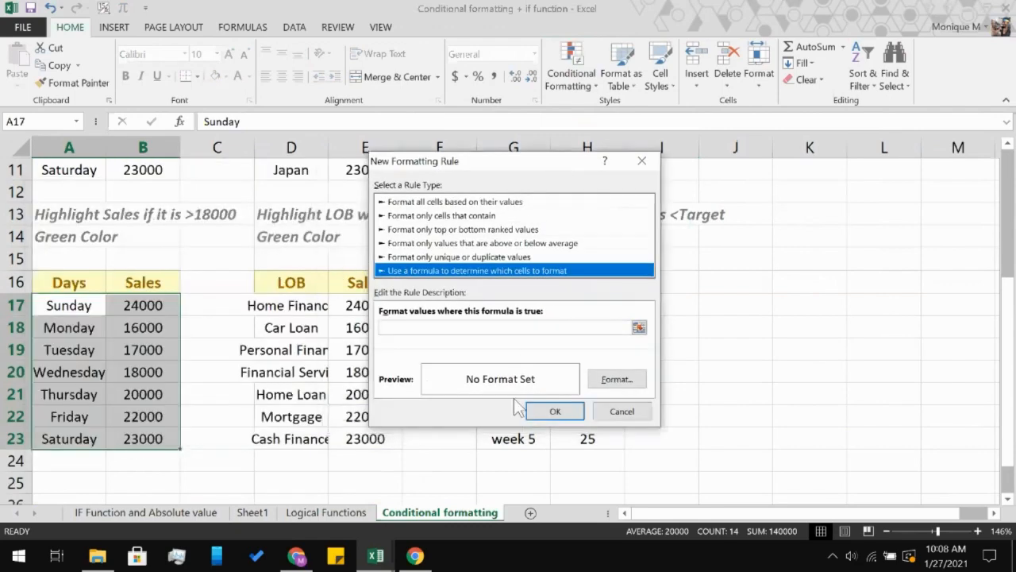
Enter =$B17>18000 as the rule's formula, keeping only the column of the Sales reference absolute
{"action": "left_click", "coordinate": [506, 328]}
{"action": "type", "text": "="}
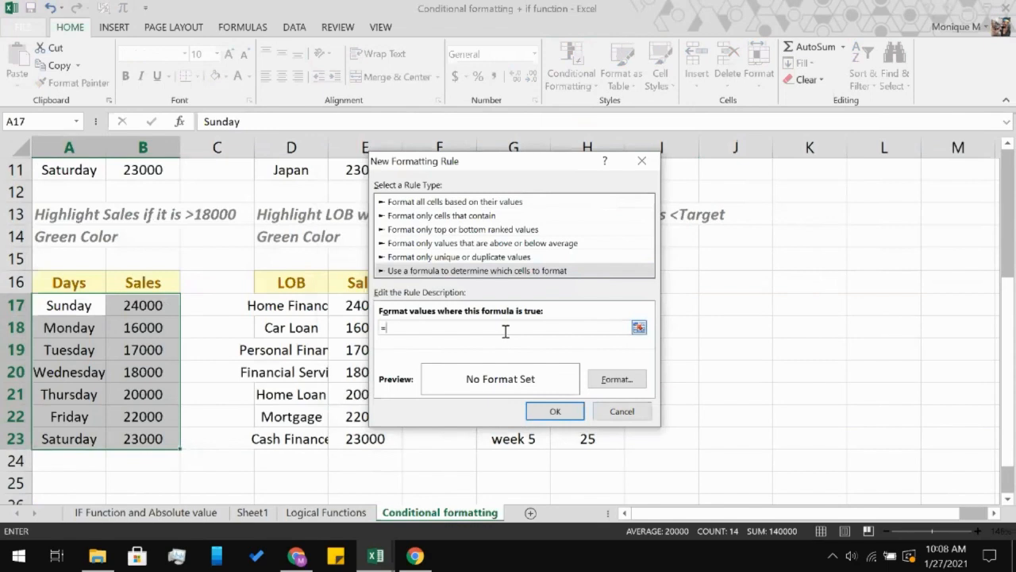
{"action": "left_click", "coordinate": [148, 310]}
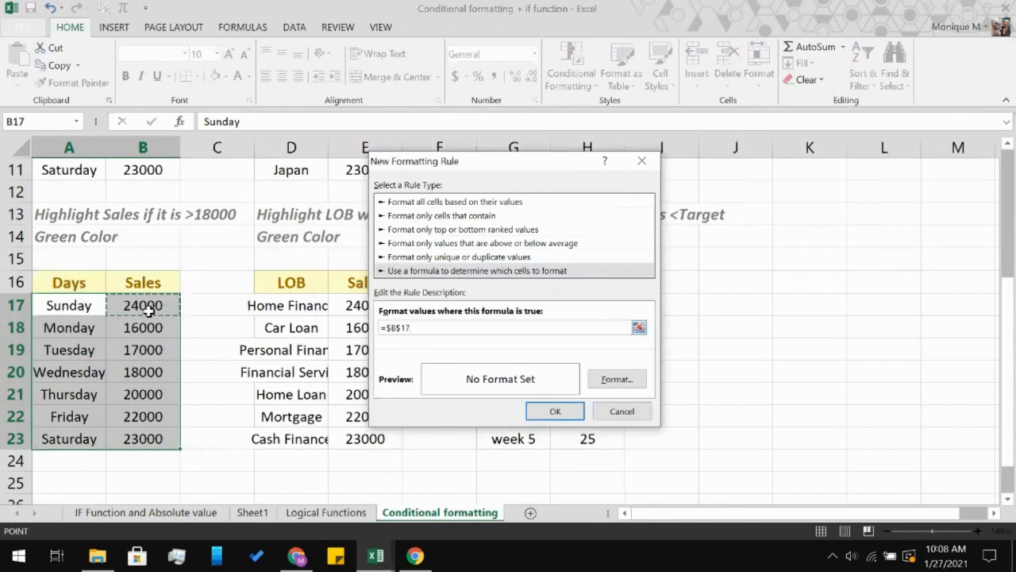
{"action": "key", "text": "F4"}
{"action": "key", "text": "F4"}
{"action": "type", "text": ">18"}
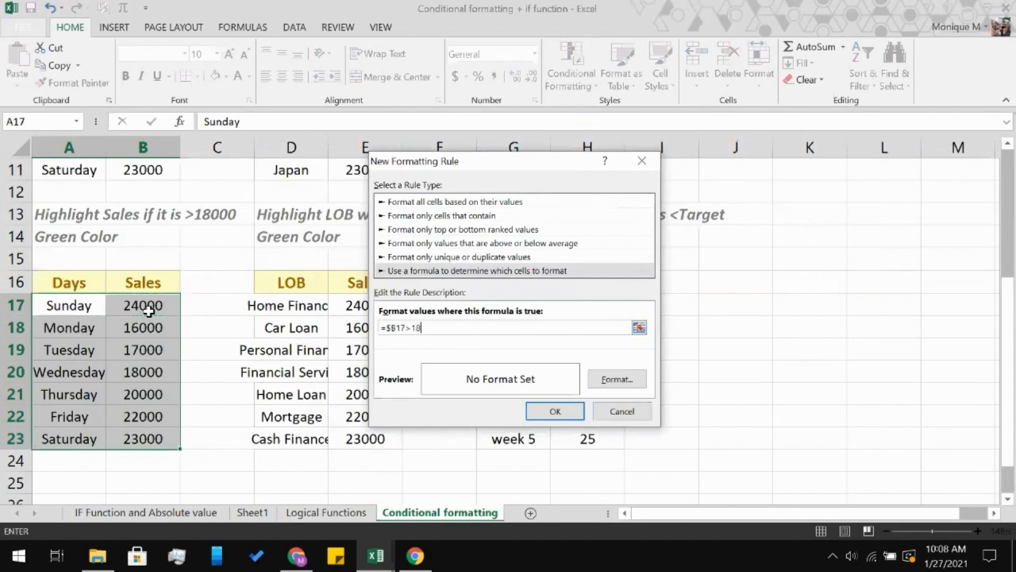
{"action": "type", "text": "000"}
Give the rule for Sales above 18000 a light green background fill and apply it to the selected rows
{"action": "left_click", "coordinate": [627, 383]}
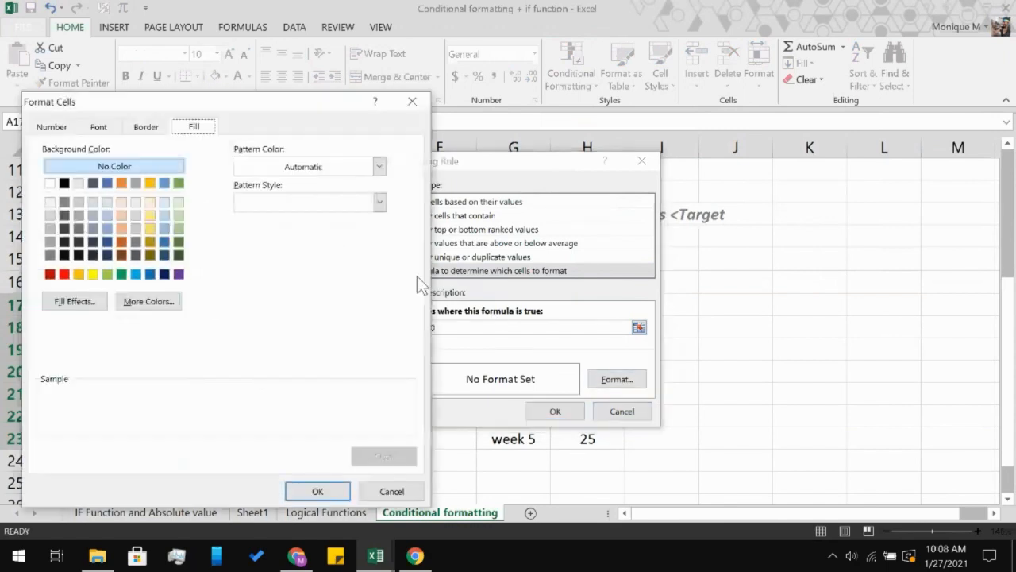
{"action": "left_click", "coordinate": [178, 215]}
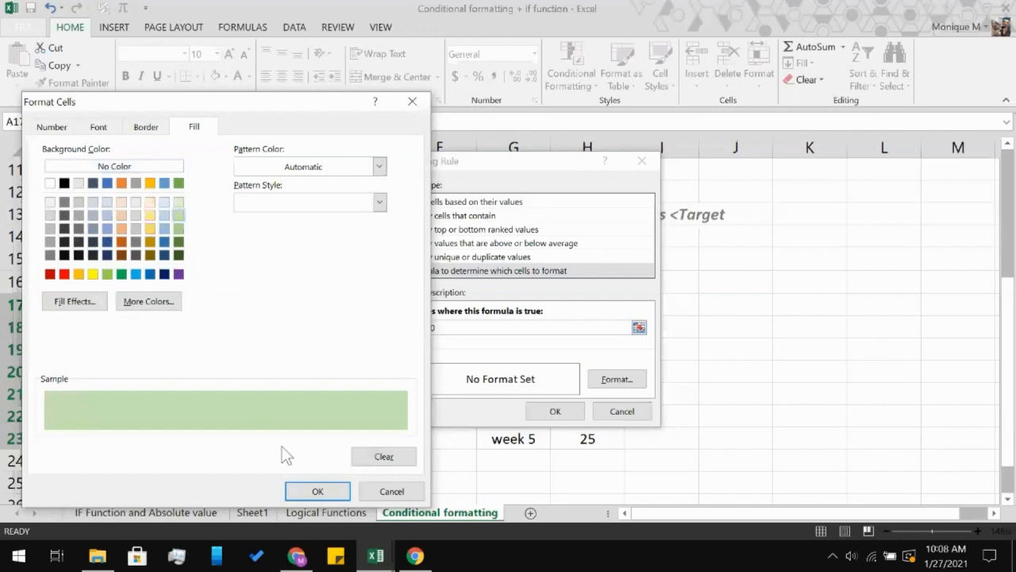
{"action": "left_click", "coordinate": [318, 490]}
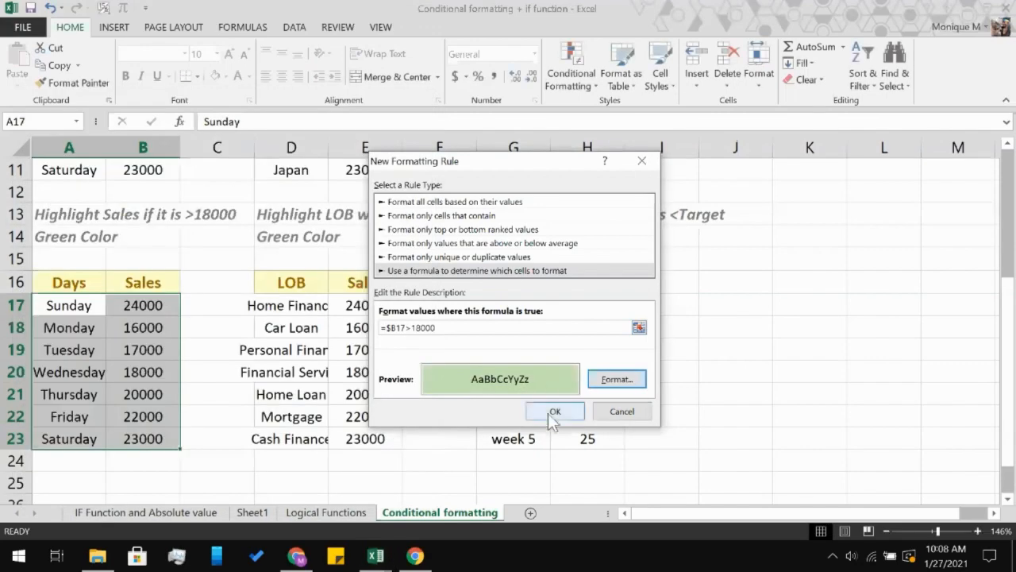
{"action": "left_click", "coordinate": [553, 411]}
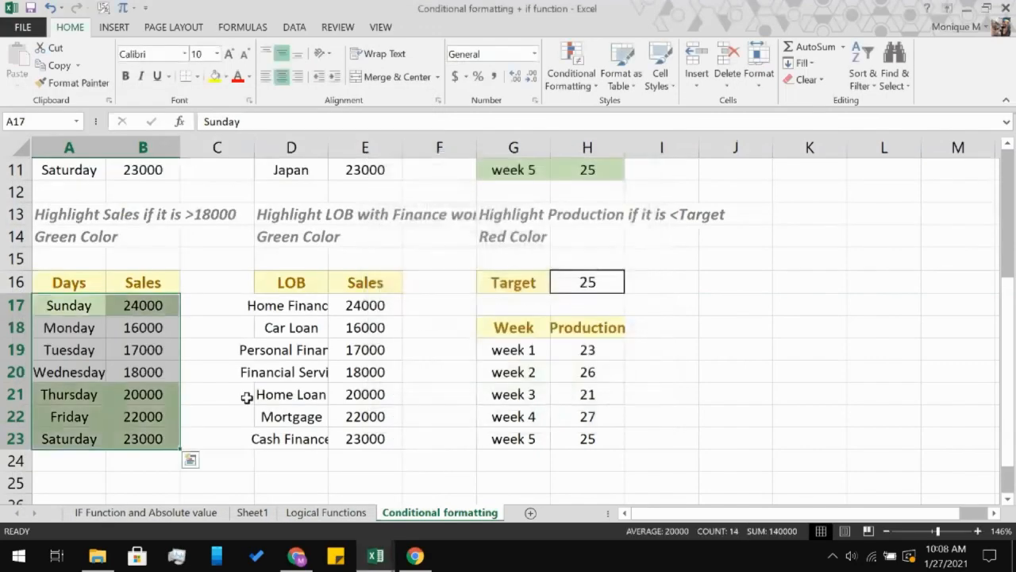
Select the LOB and Sales data in D17:E23 and start a new rule that formats only cells that contain given content
{"action": "left_click", "coordinate": [295, 310]}
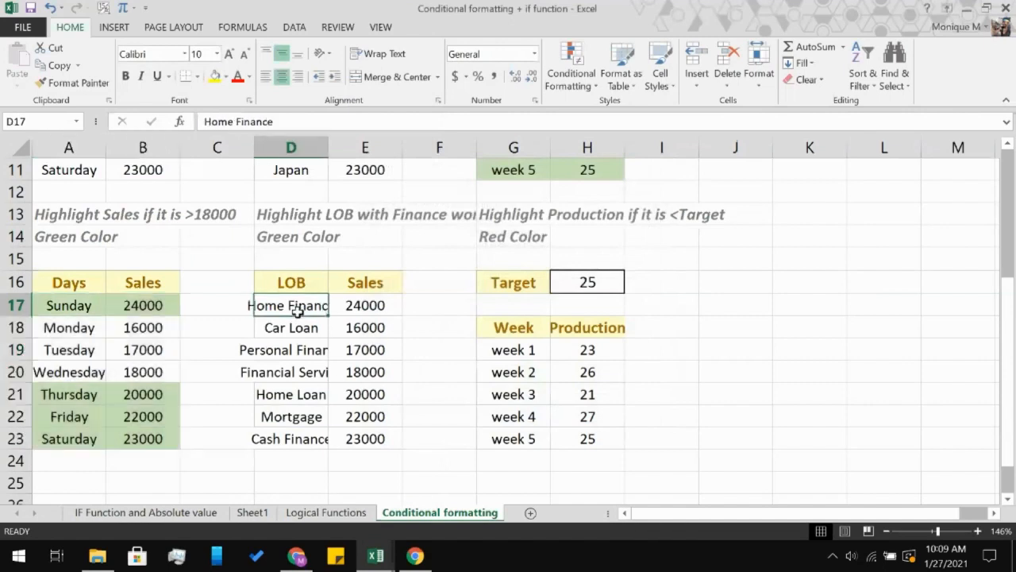
{"action": "left_click", "coordinate": [431, 219]}
{"action": "left_click", "coordinate": [303, 208]}
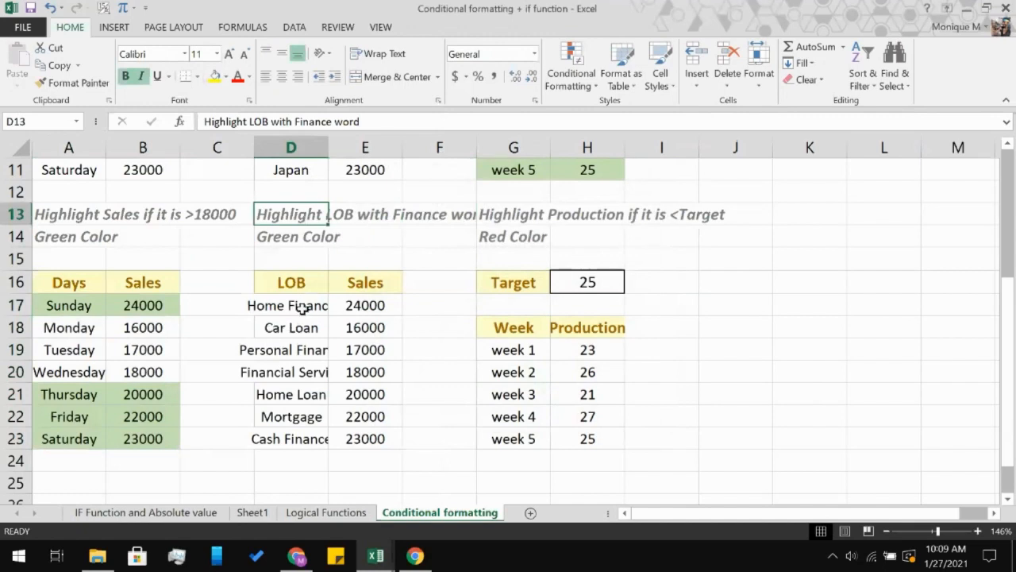
{"action": "left_click", "coordinate": [302, 310]}
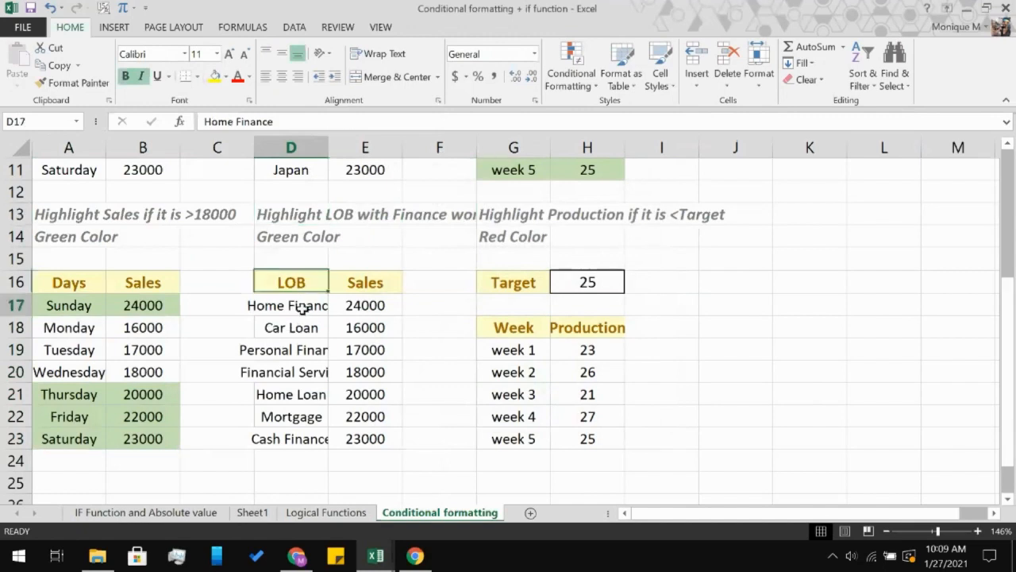
{"action": "left_click", "coordinate": [363, 434], "text": "shift"}
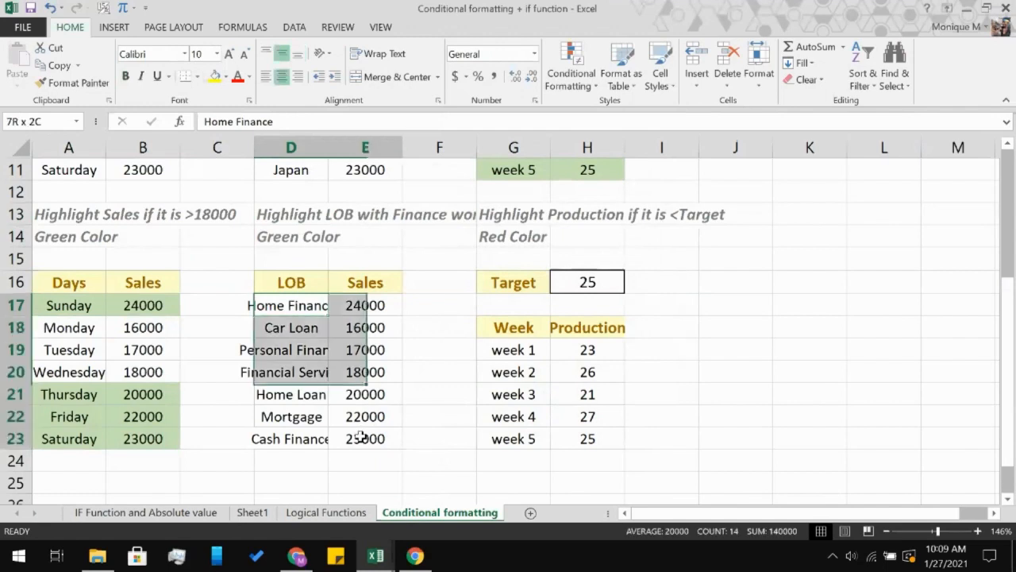
{"action": "left_click", "coordinate": [580, 64]}
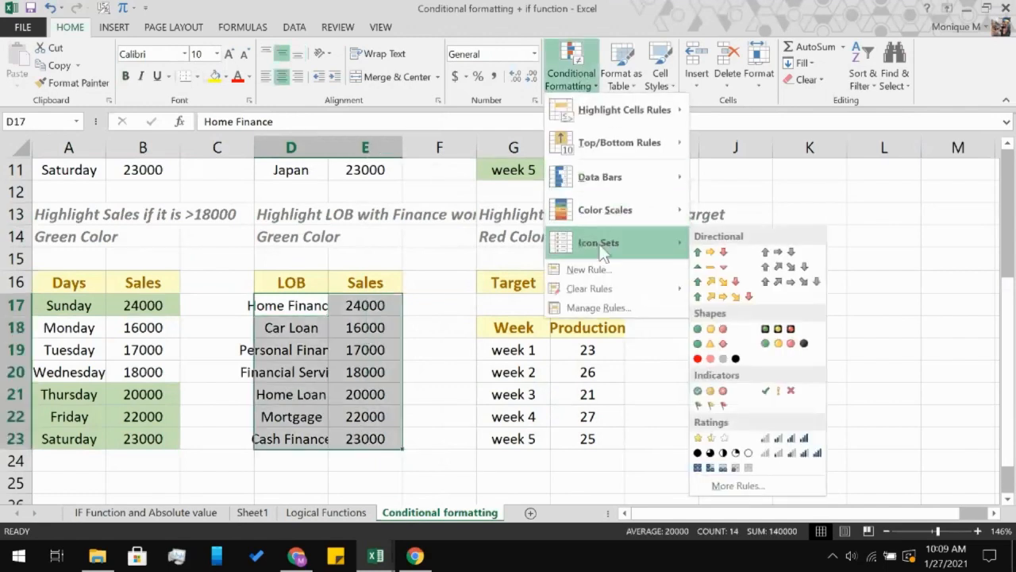
{"action": "left_click", "coordinate": [592, 270]}
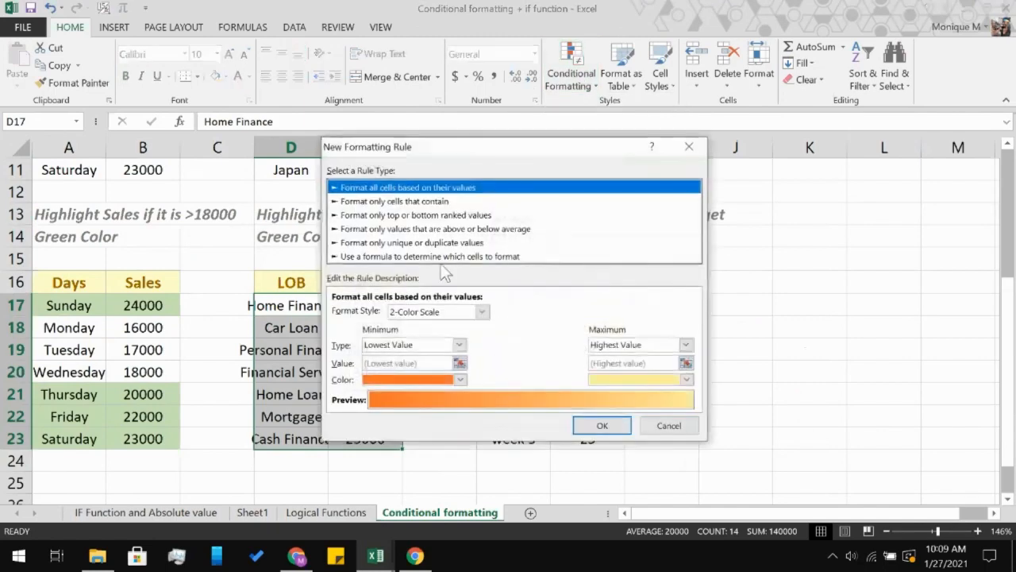
{"action": "left_click", "coordinate": [444, 201]}
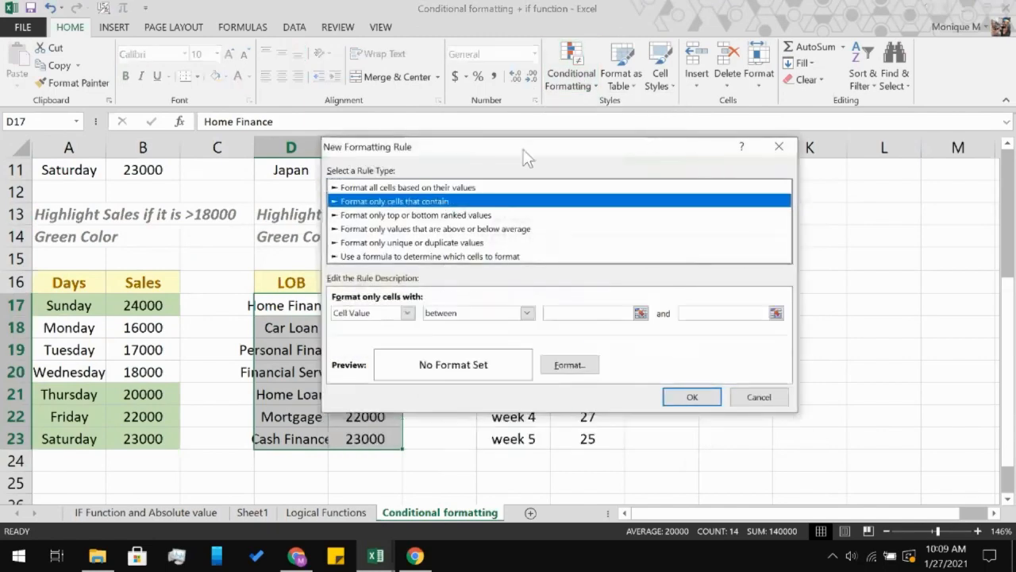
{"action": "left_click_drag", "start_coordinate": [528, 141], "coordinate": [644, 107]}
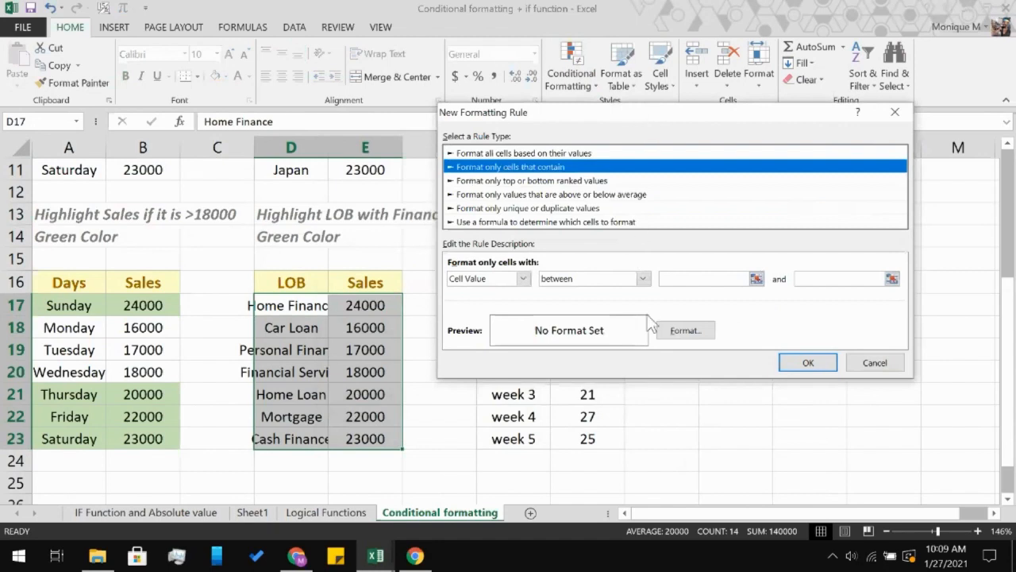
{"action": "left_click", "coordinate": [873, 363]}
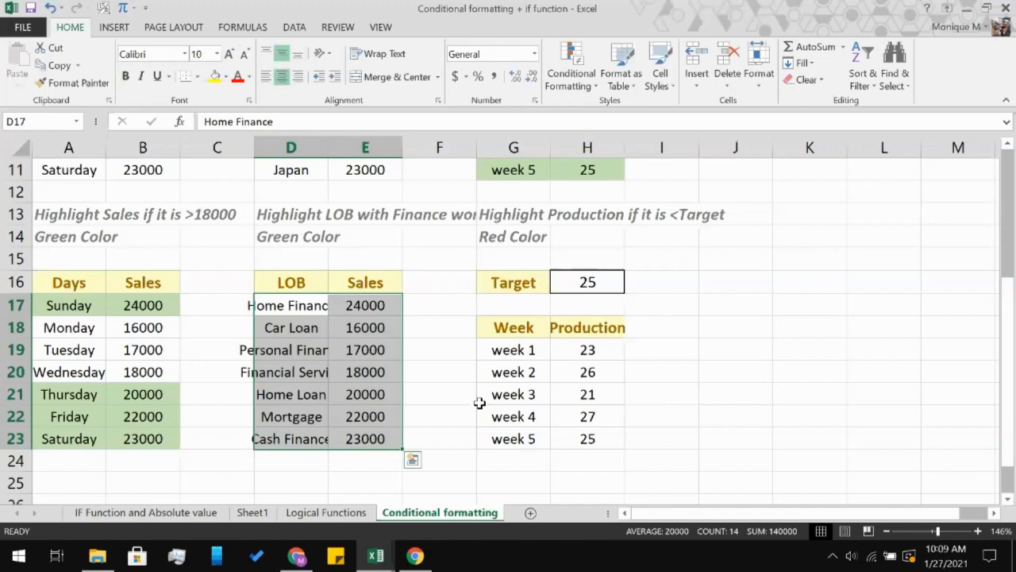
{"action": "left_click", "coordinate": [571, 72]}
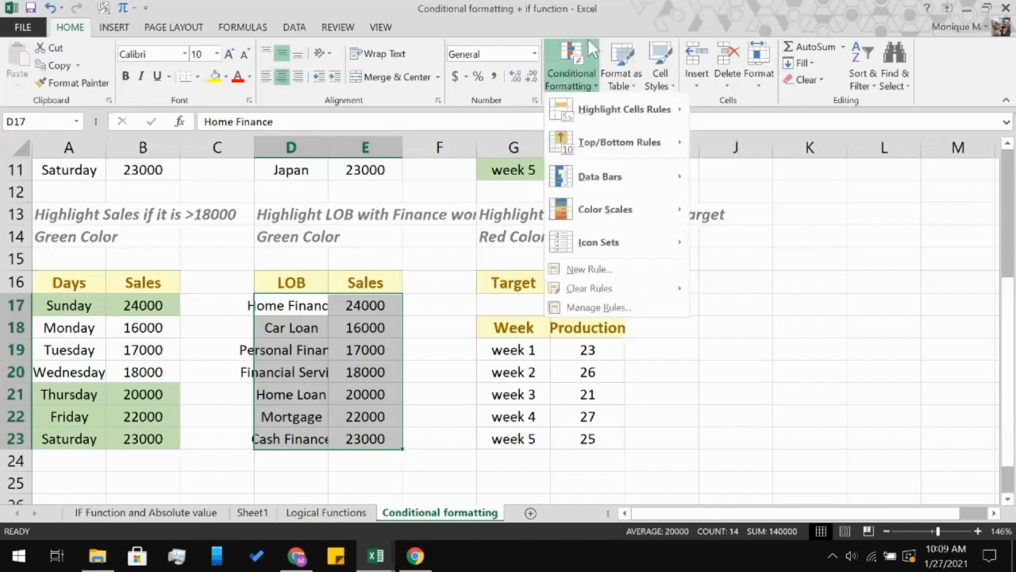
{"action": "left_click", "coordinate": [599, 274]}
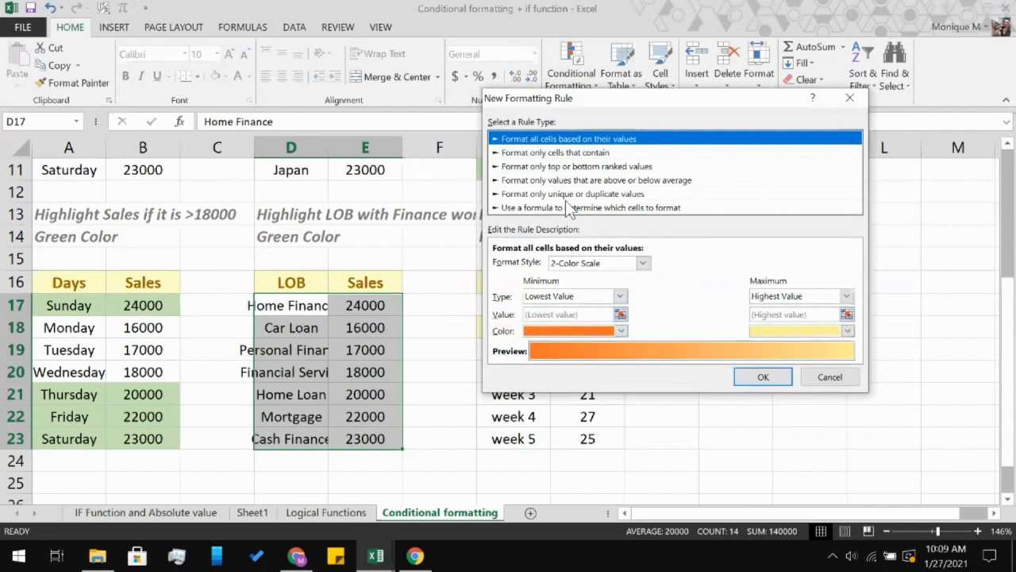
{"action": "left_click", "coordinate": [569, 207]}
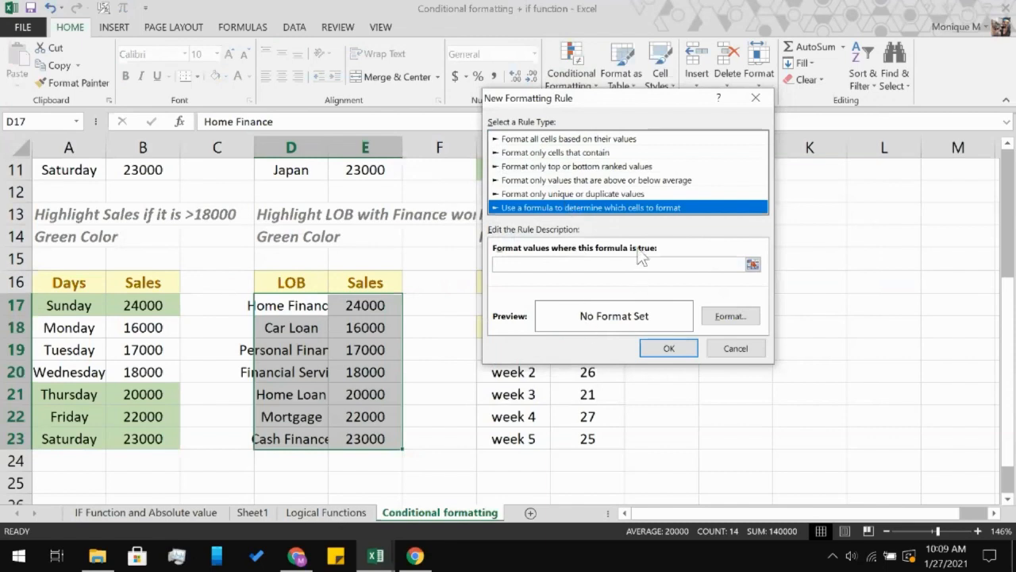
{"action": "left_click", "coordinate": [567, 263]}
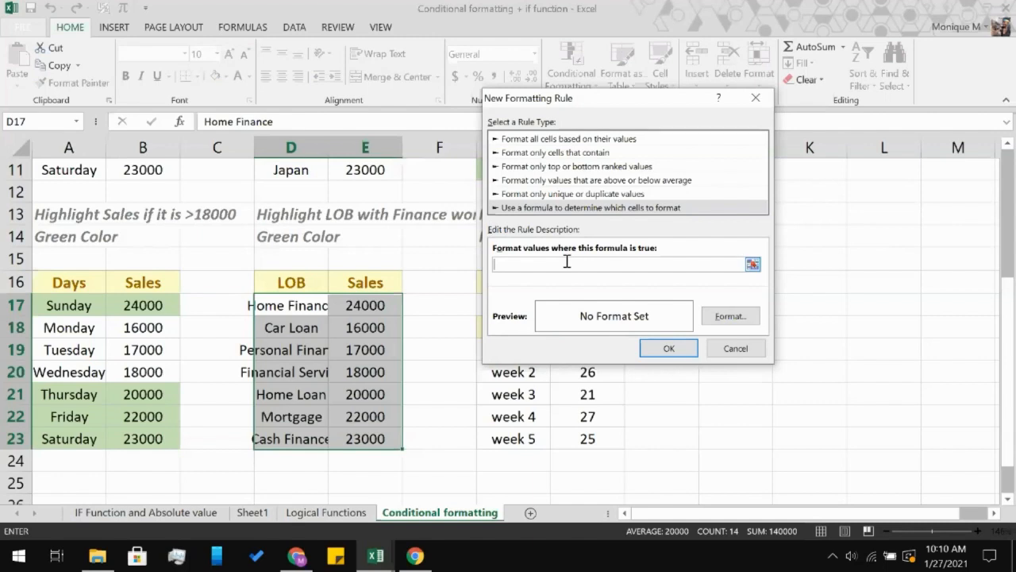
Set the new rule to format only cells with specific text containing Finance
{"action": "left_click", "coordinate": [590, 153]}
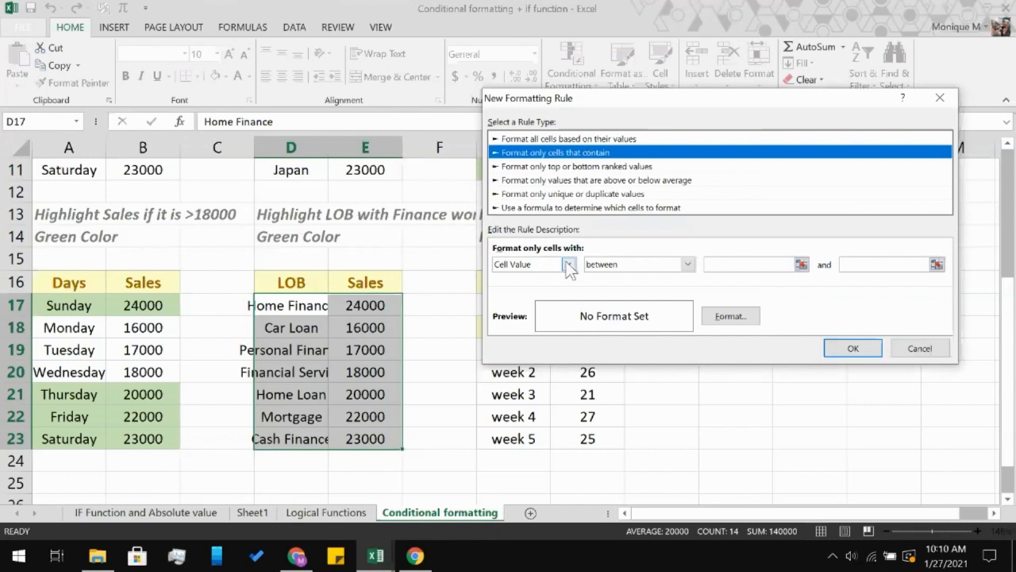
{"action": "left_click", "coordinate": [610, 264]}
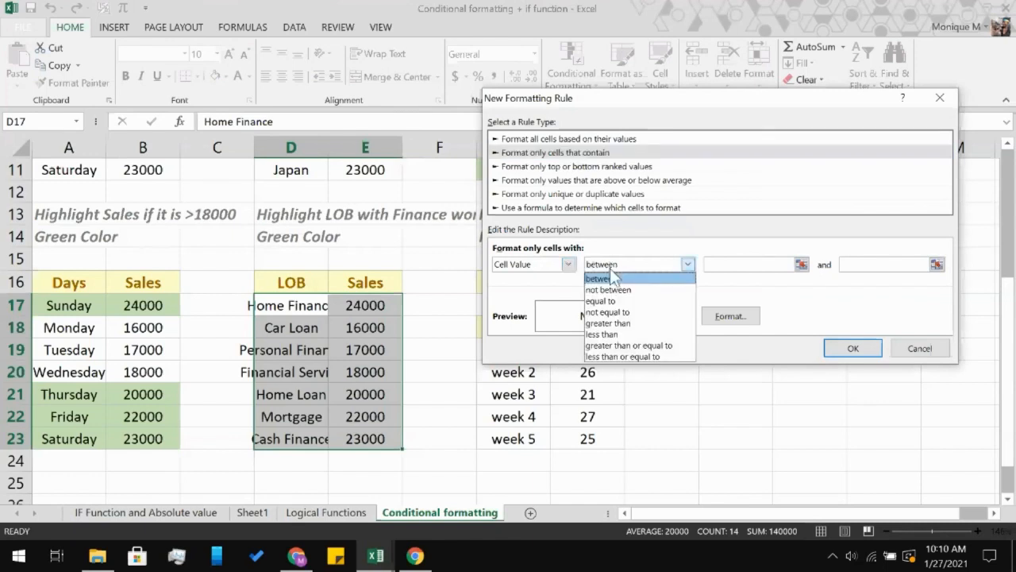
{"action": "left_click", "coordinate": [609, 267]}
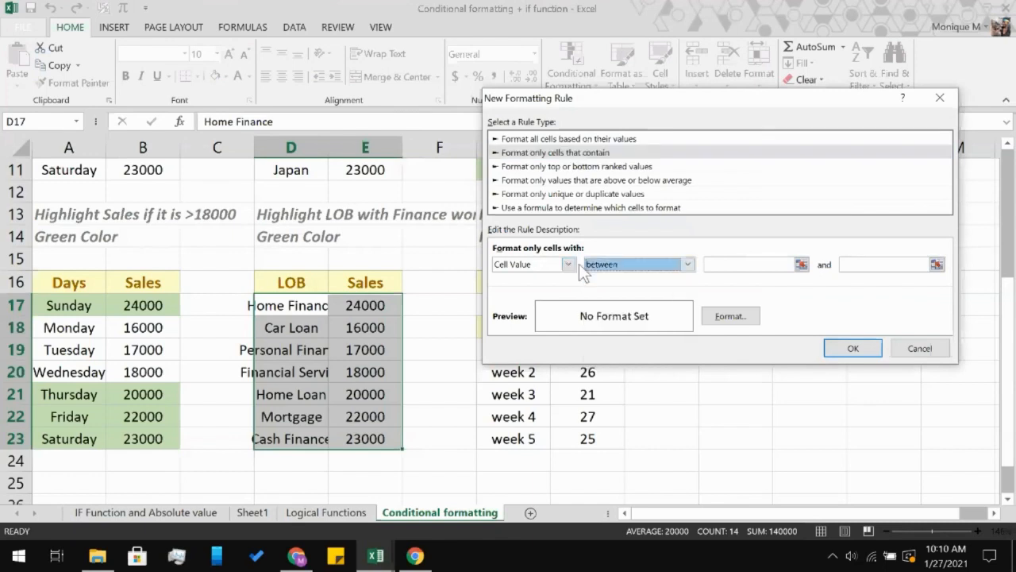
{"action": "left_click", "coordinate": [559, 265]}
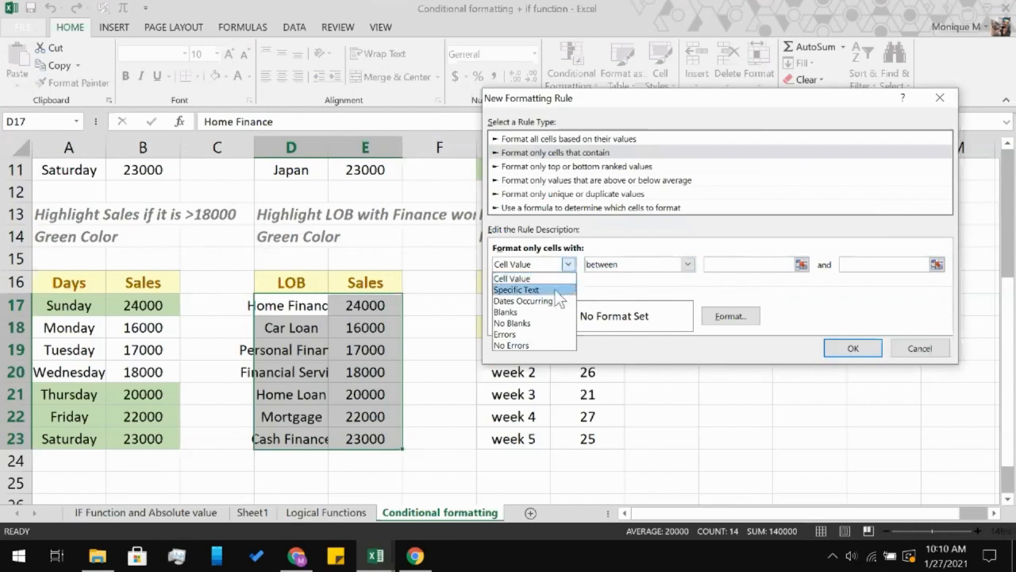
{"action": "left_click", "coordinate": [556, 290]}
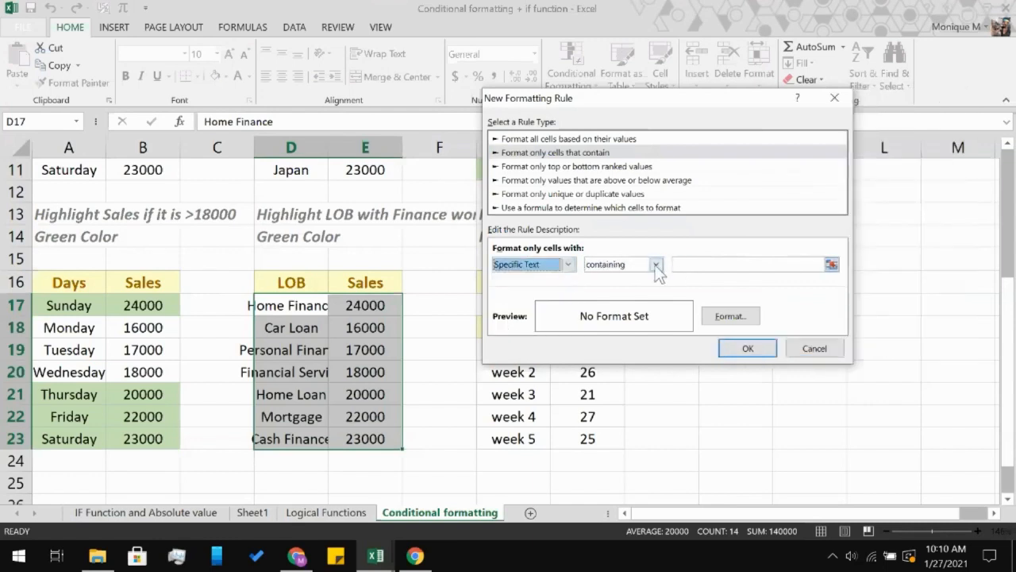
{"action": "left_click", "coordinate": [656, 266]}
{"action": "left_click", "coordinate": [656, 268]}
{"action": "left_click", "coordinate": [698, 265]}
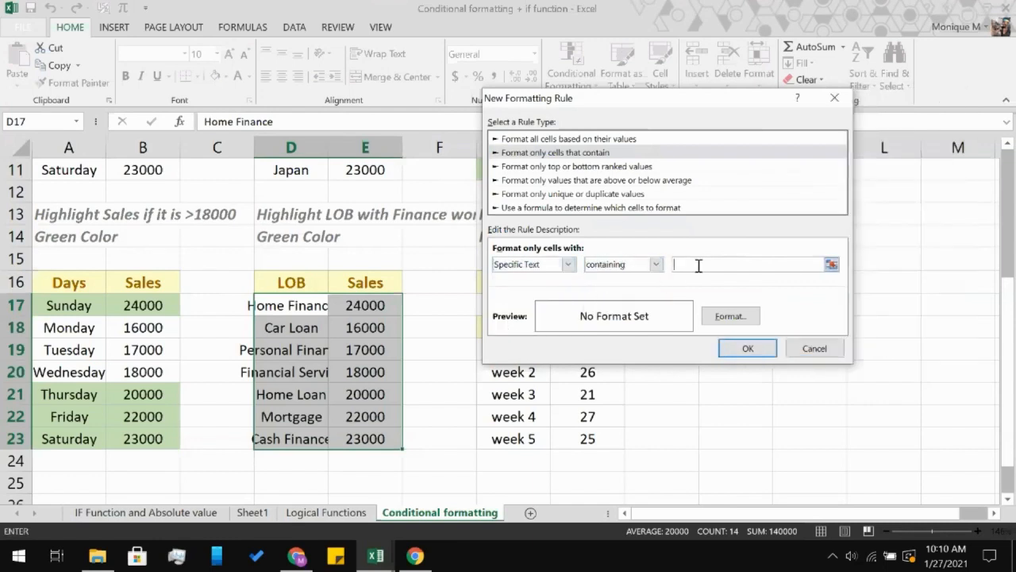
{"action": "type", "text": "Finance"}
Give the Finance rule a green background fill and apply it to the selected LOB and Sales data
{"action": "left_click", "coordinate": [729, 316]}
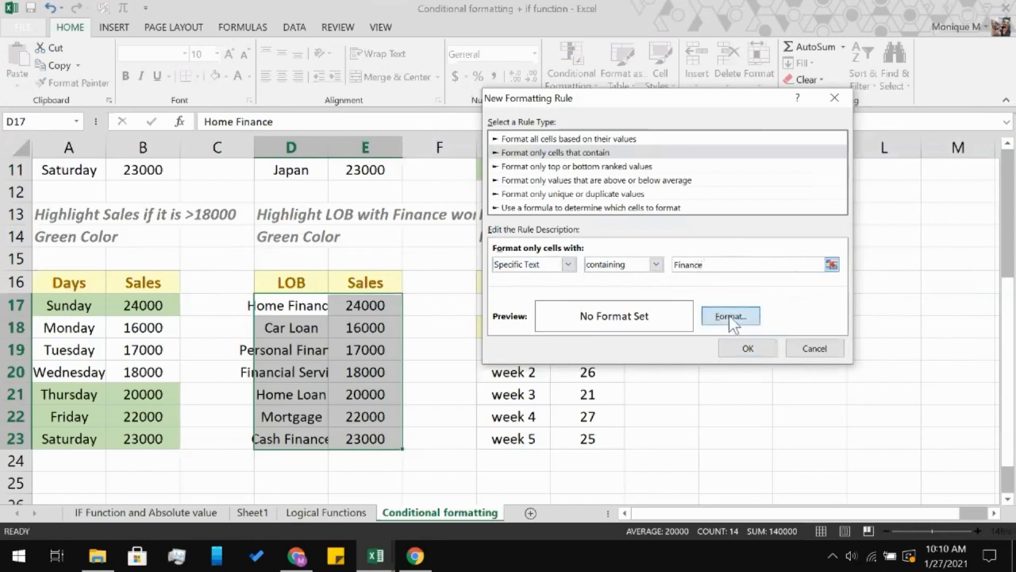
{"action": "left_click", "coordinate": [633, 140]}
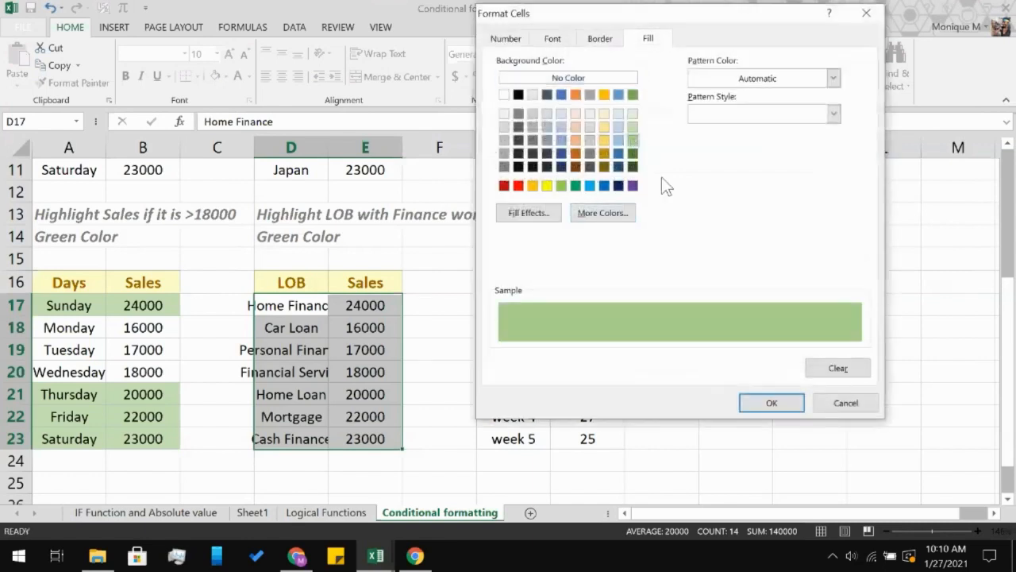
{"action": "left_click", "coordinate": [756, 402]}
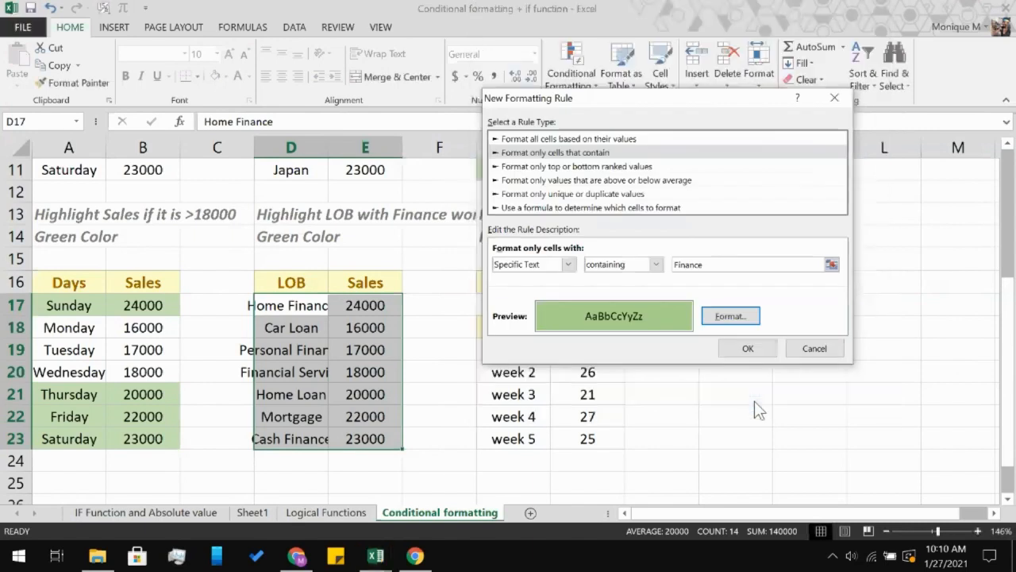
{"action": "left_click", "coordinate": [748, 348]}
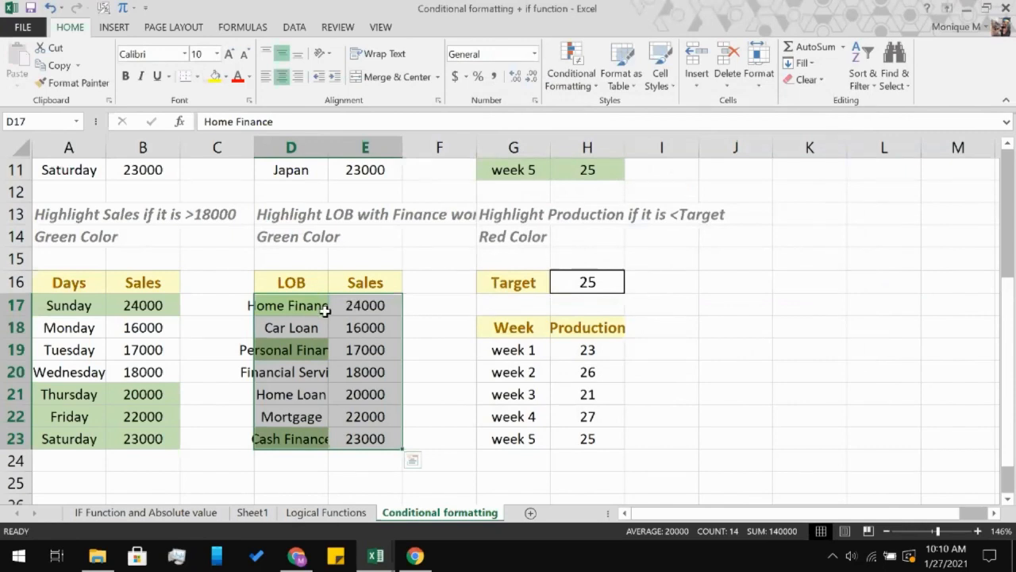
Examine the Finance rule's range, condition options and formula rule type in the rules manager, and close it without changes
{"action": "left_click", "coordinate": [575, 79]}
{"action": "left_click", "coordinate": [612, 308]}
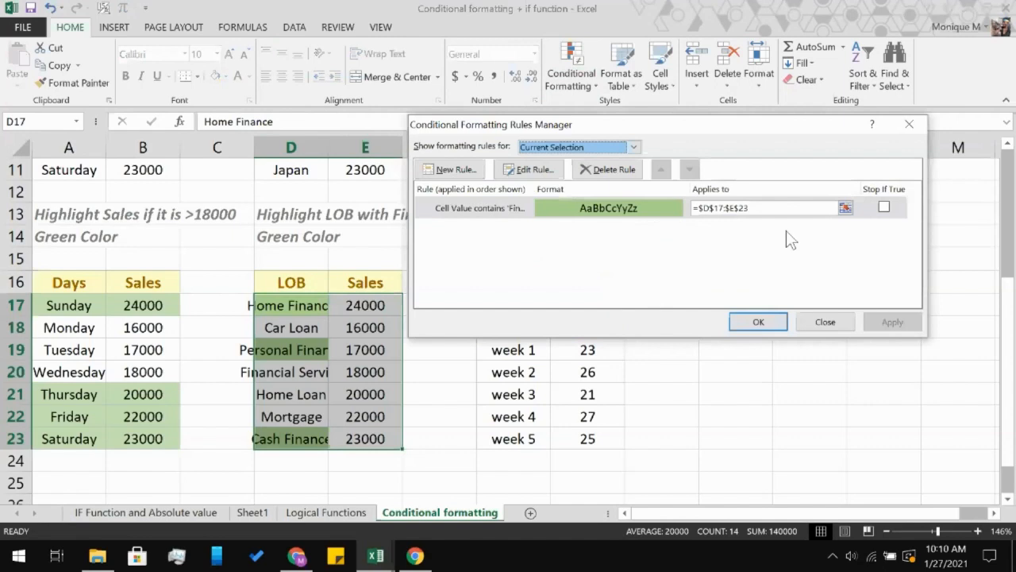
{"action": "left_click", "coordinate": [533, 170]}
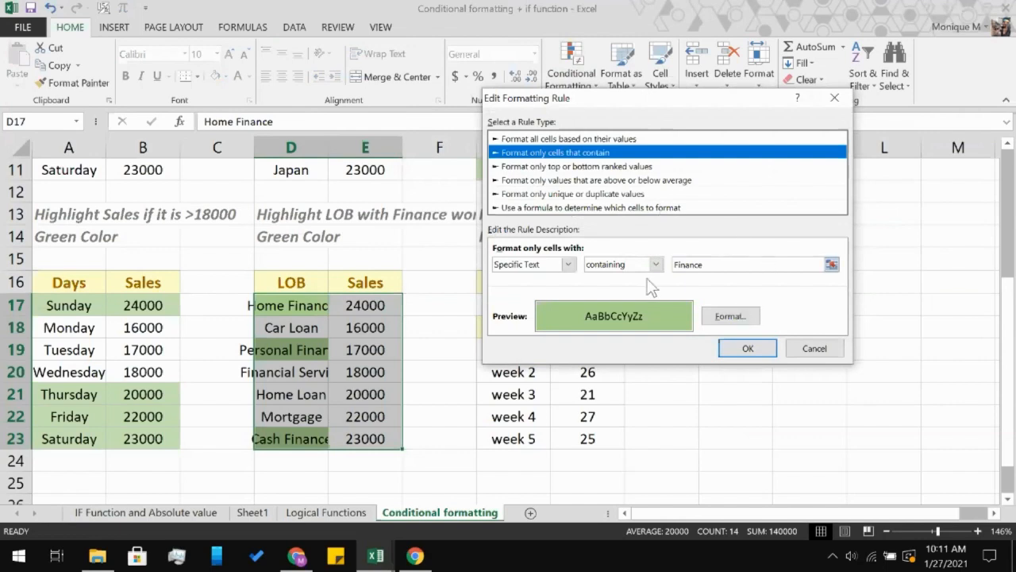
{"action": "left_click", "coordinate": [568, 265]}
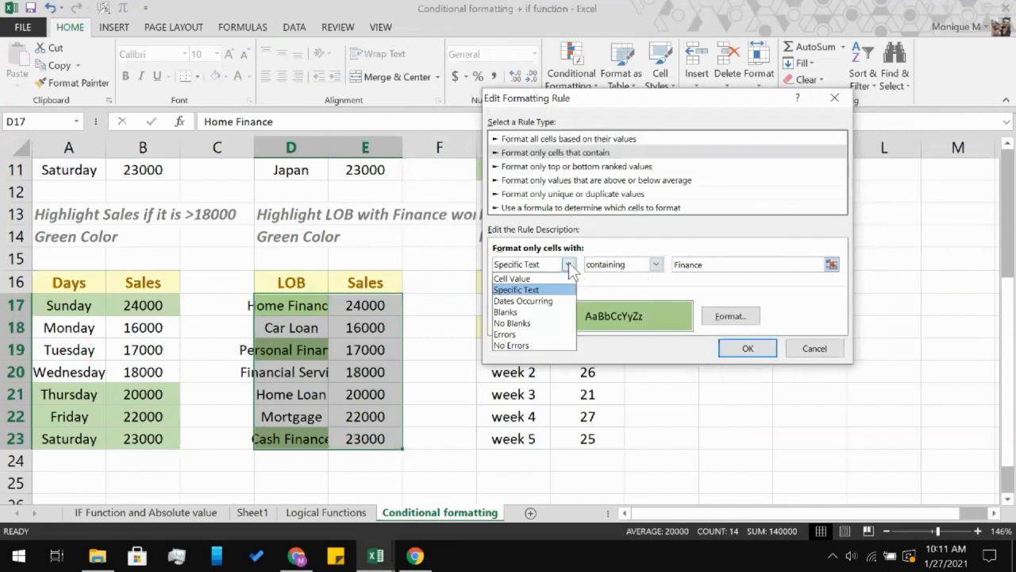
{"action": "left_click", "coordinate": [569, 263]}
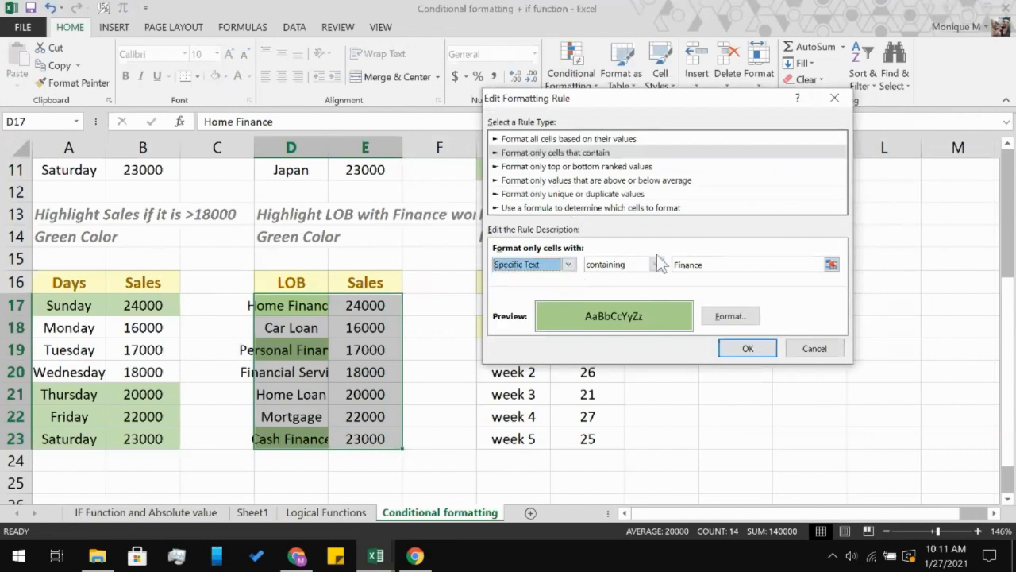
{"action": "left_click", "coordinate": [661, 208]}
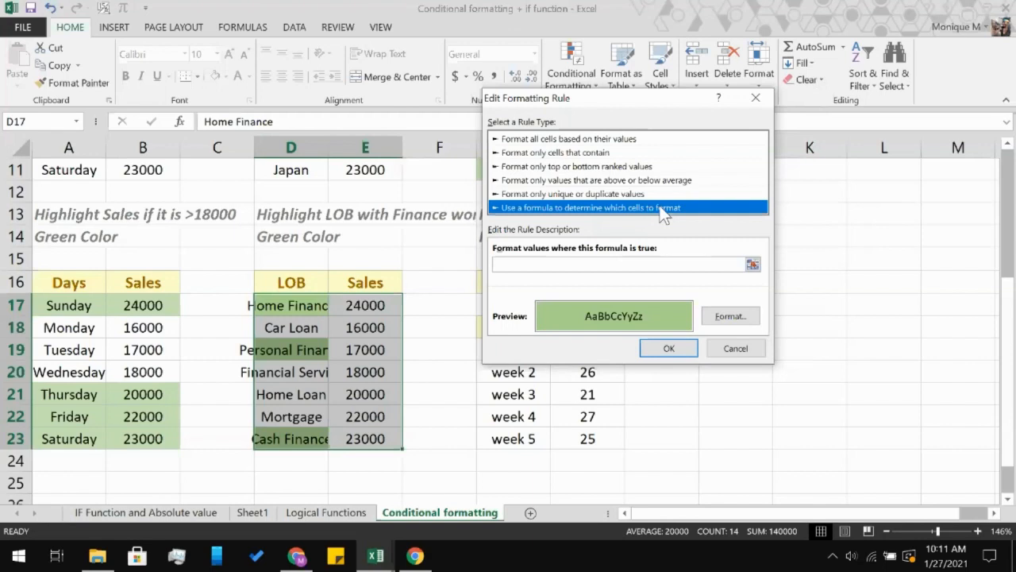
{"action": "left_click", "coordinate": [736, 347]}
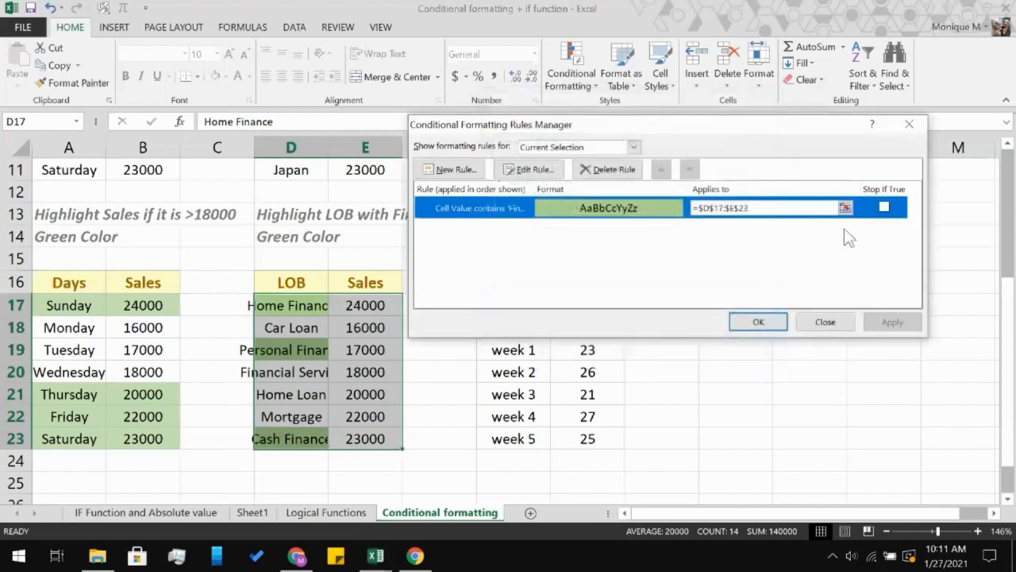
{"action": "left_click", "coordinate": [826, 325]}
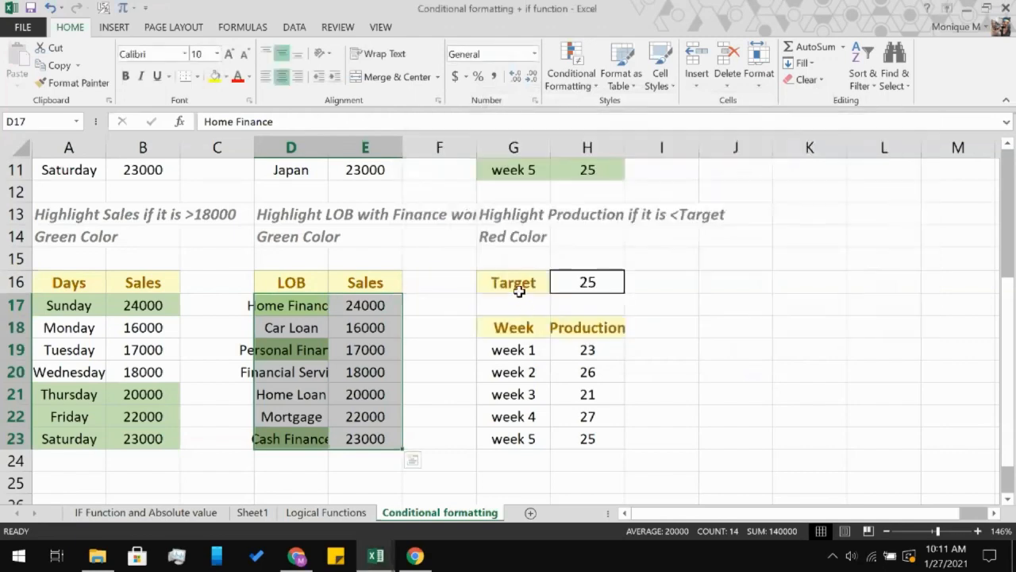
Select the Week and Production data in G19:H23 and start a new conditional formatting rule that uses a formula
{"action": "left_click", "coordinate": [505, 350]}
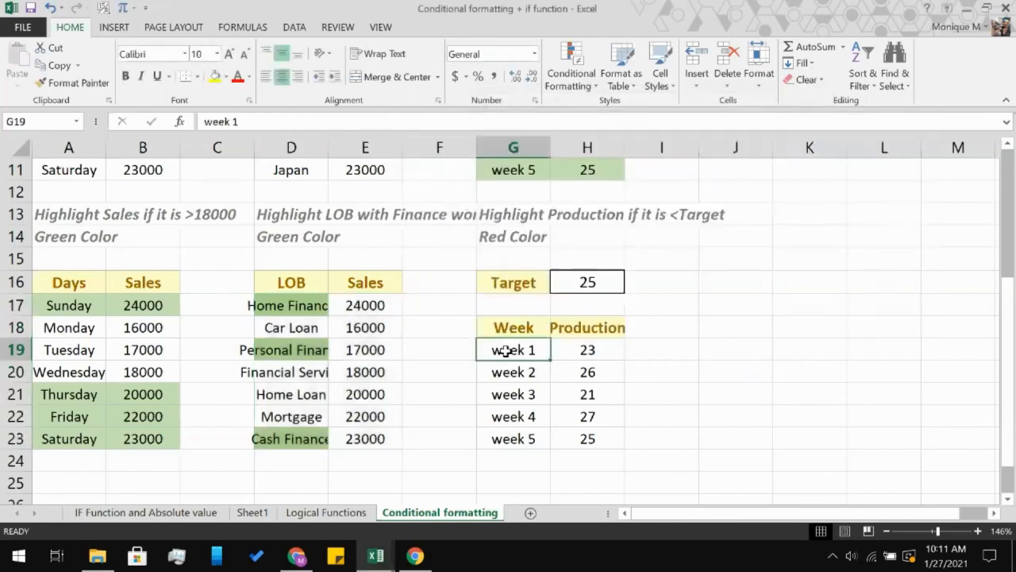
{"action": "left_click", "coordinate": [604, 443], "text": "shift"}
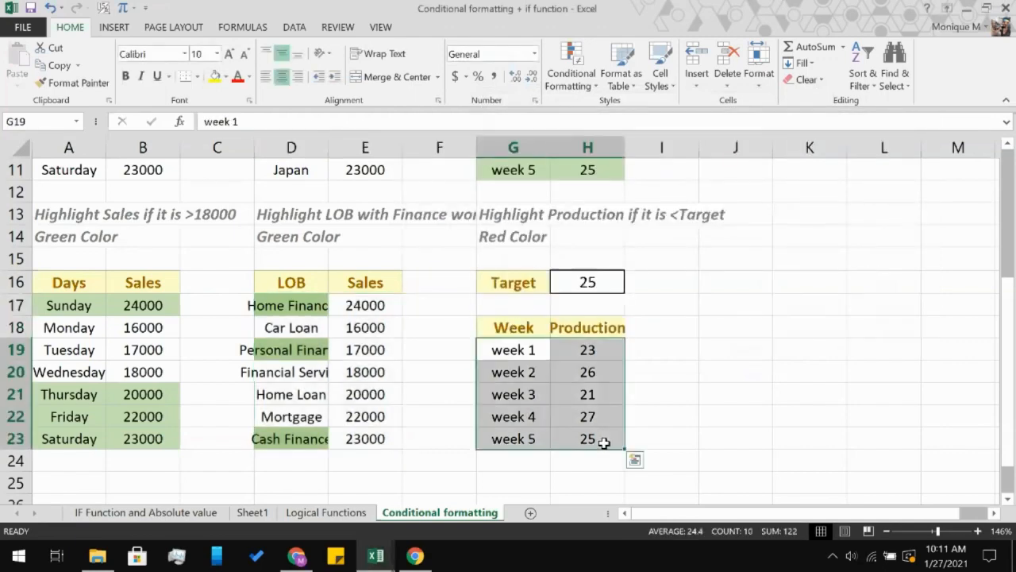
{"action": "left_click", "coordinate": [581, 89]}
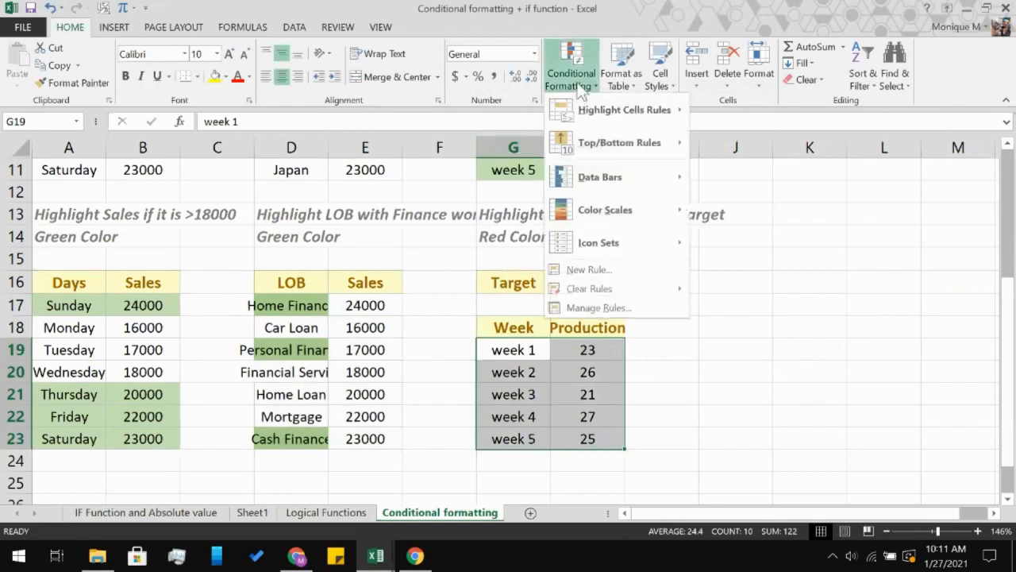
{"action": "left_click", "coordinate": [652, 274]}
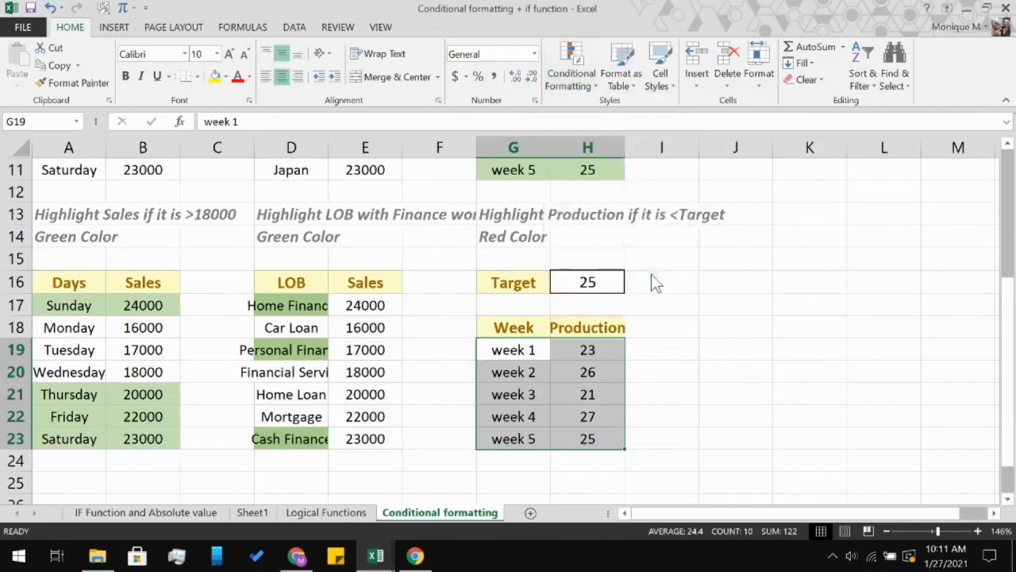
{"action": "left_click_drag", "start_coordinate": [656, 88], "coordinate": [250, 108]}
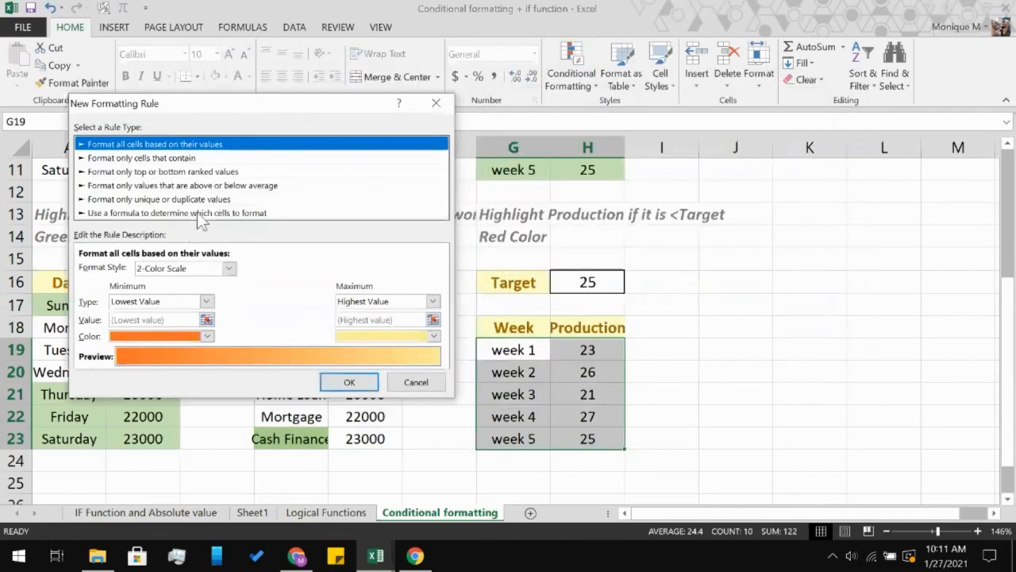
{"action": "left_click", "coordinate": [197, 212]}
Enter =$H19<$H$16 as the rule's formula, with only the column of the Production reference absolute and the Target reference fully absolute
{"action": "left_click", "coordinate": [212, 266]}
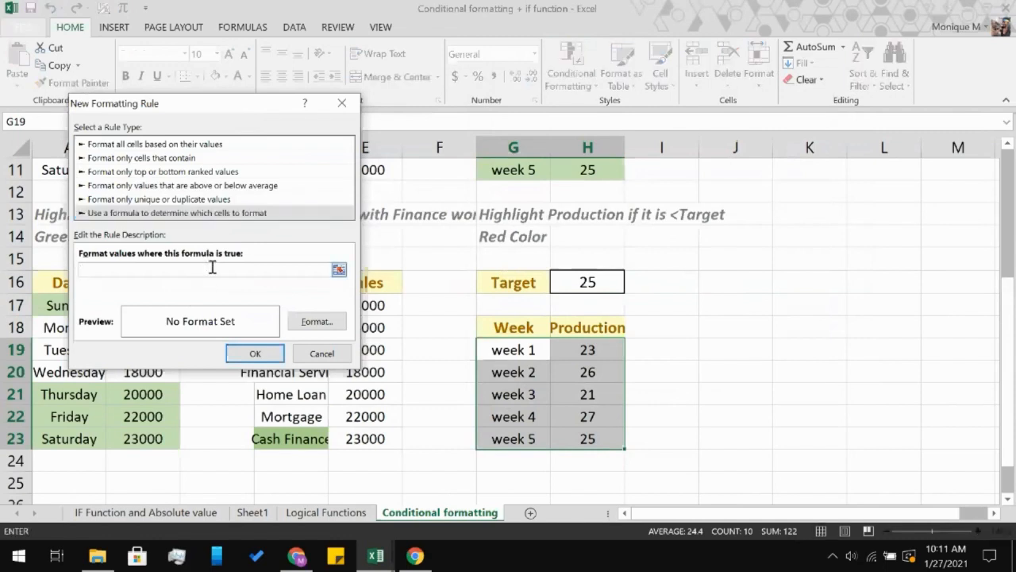
{"action": "type", "text": "="}
{"action": "left_click", "coordinate": [606, 354]}
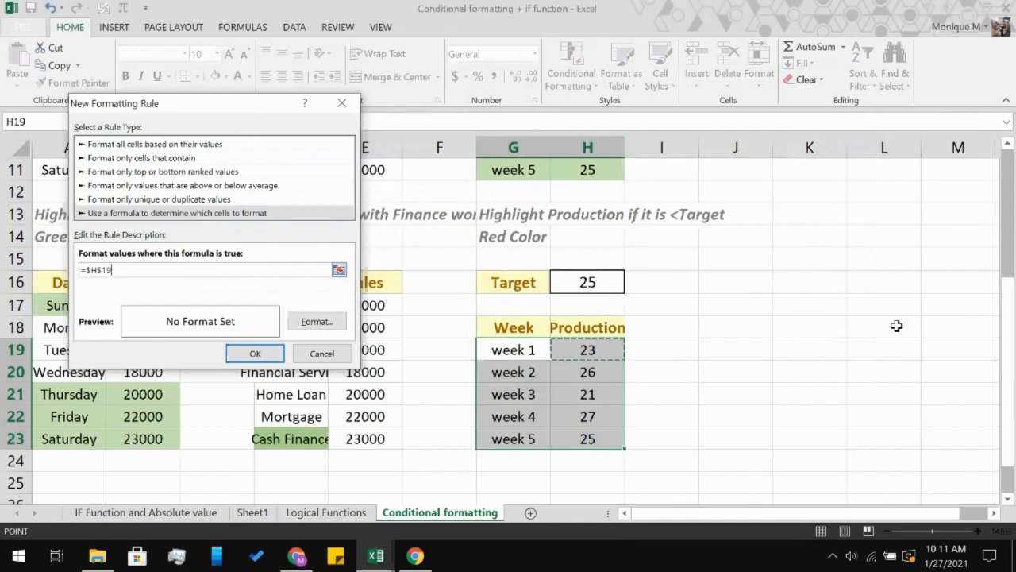
{"action": "key", "text": "F4"}
{"action": "key", "text": "F4"}
{"action": "type", "text": "<"}
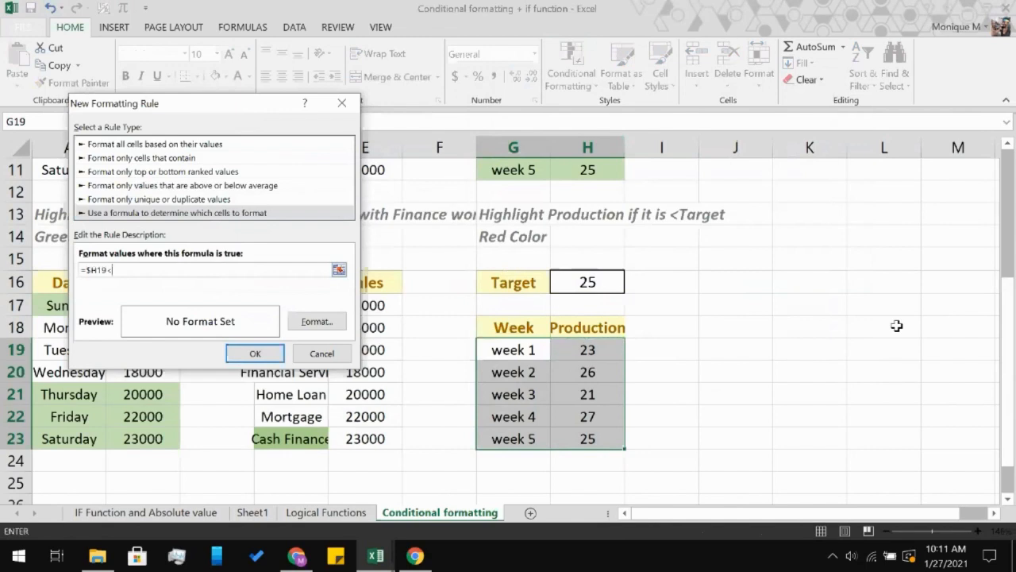
{"action": "left_click", "coordinate": [588, 282]}
{"action": "key", "text": "F4"}
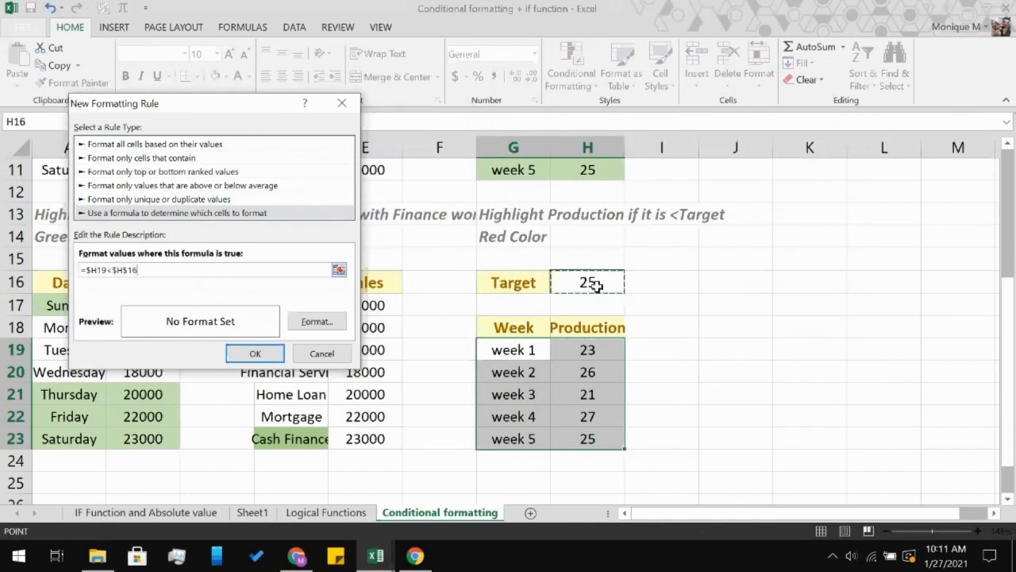
Give the rule for Production below Target a bright red background fill
{"action": "left_click", "coordinate": [318, 327]}
{"action": "left_click", "coordinate": [318, 324]}
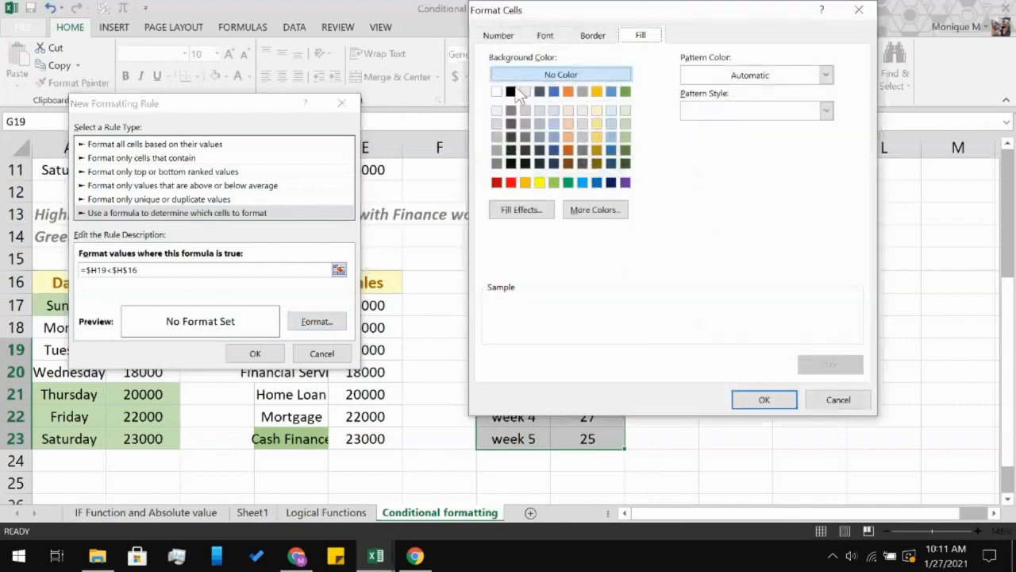
{"action": "left_click", "coordinate": [509, 182]}
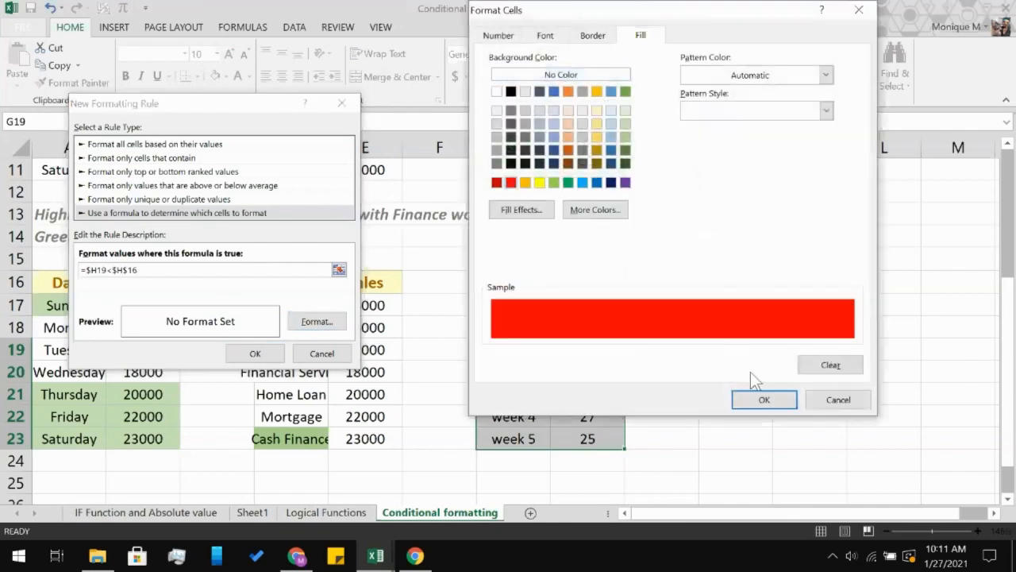
{"action": "left_click", "coordinate": [747, 401]}
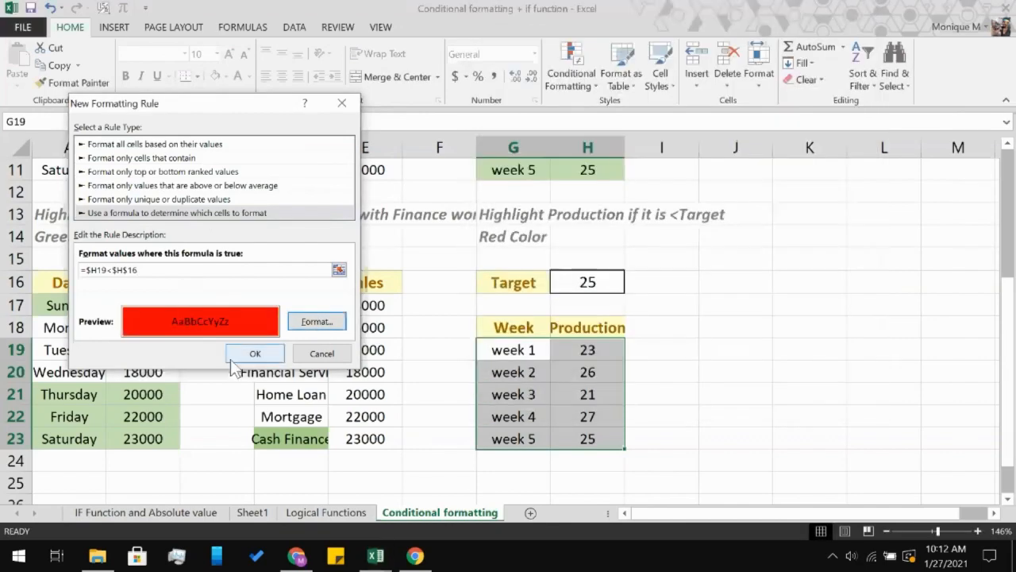
Apply the red Production-below-Target rule to the Week and Production data, and select the Home Finance cell in the LOB table
{"action": "left_click", "coordinate": [254, 353]}
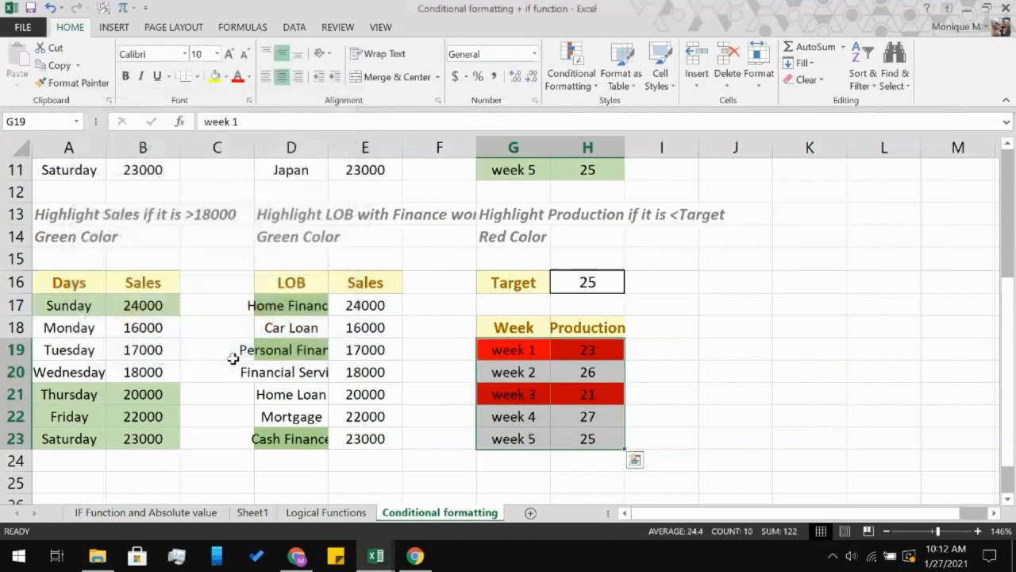
{"action": "left_click", "coordinate": [692, 379]}
{"action": "left_click", "coordinate": [308, 310]}
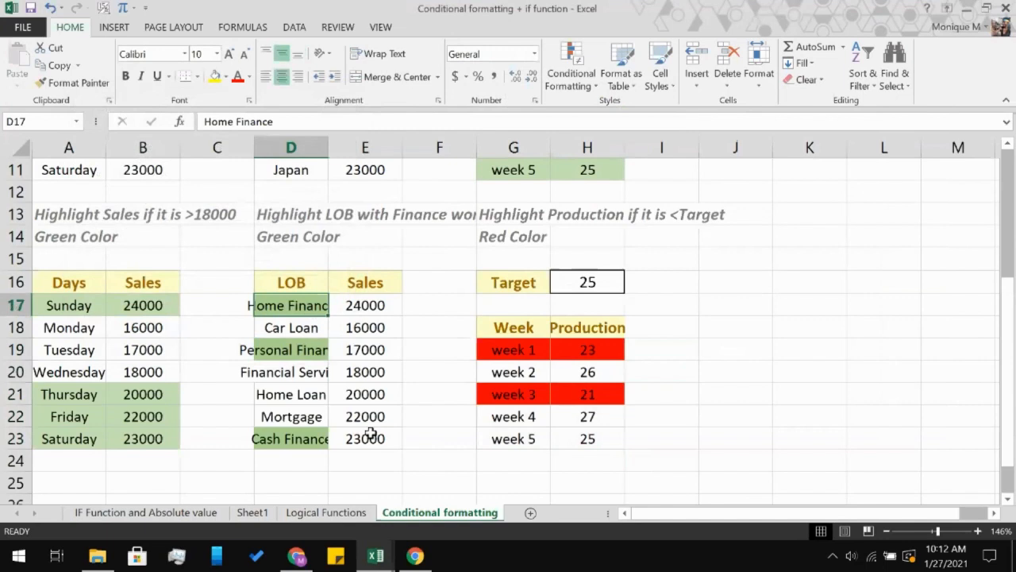
Start a formula in J16 and check the function suggestions for names beginning with con, has, te and h
{"action": "left_click", "coordinate": [730, 273]}
{"action": "type", "text": "="}
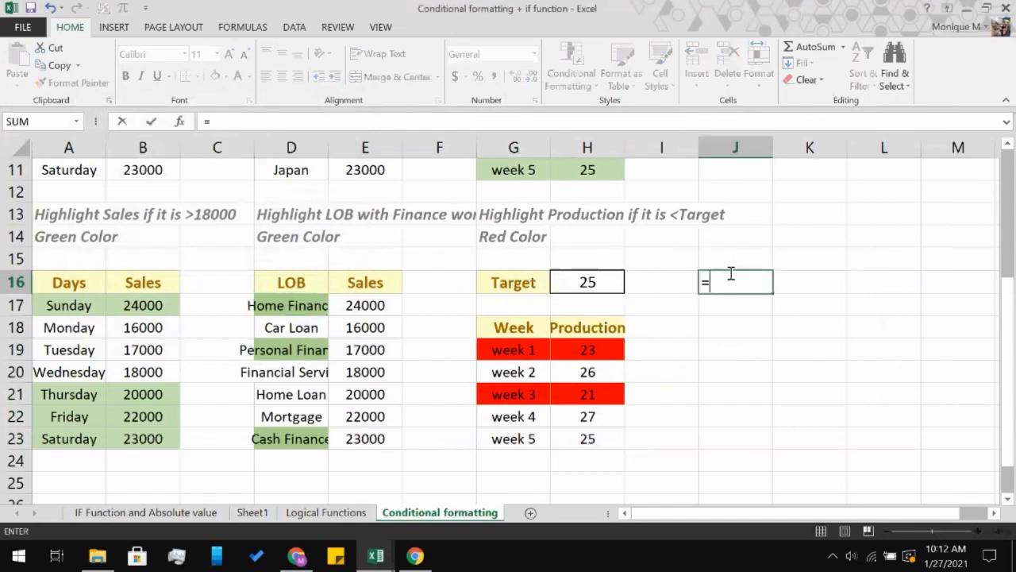
{"action": "type", "text": "con"}
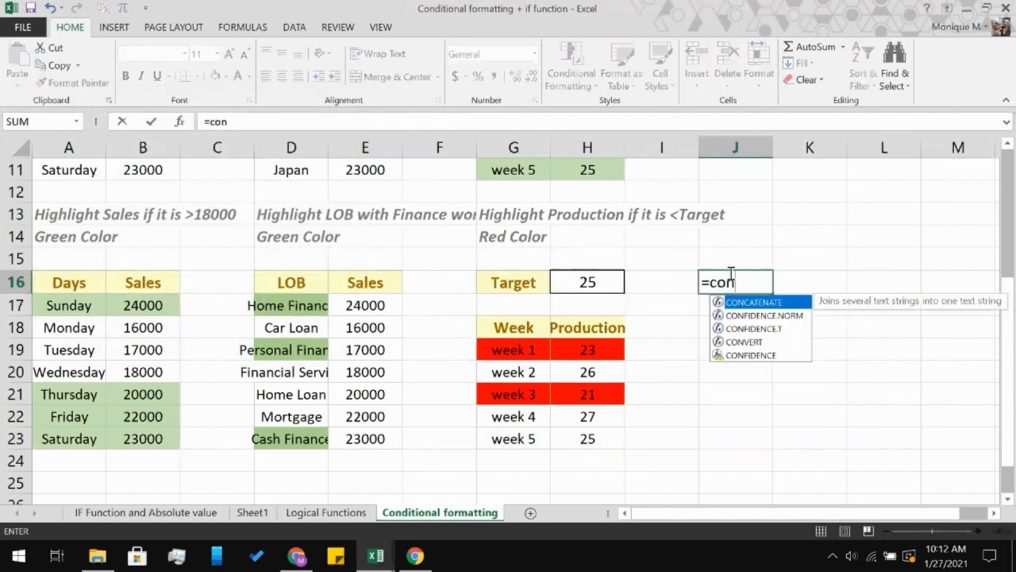
{"action": "key", "text": "BackSpace"}
{"action": "key", "text": "BackSpace"}
{"action": "key", "text": "BackSpace"}
{"action": "type", "text": "h"}
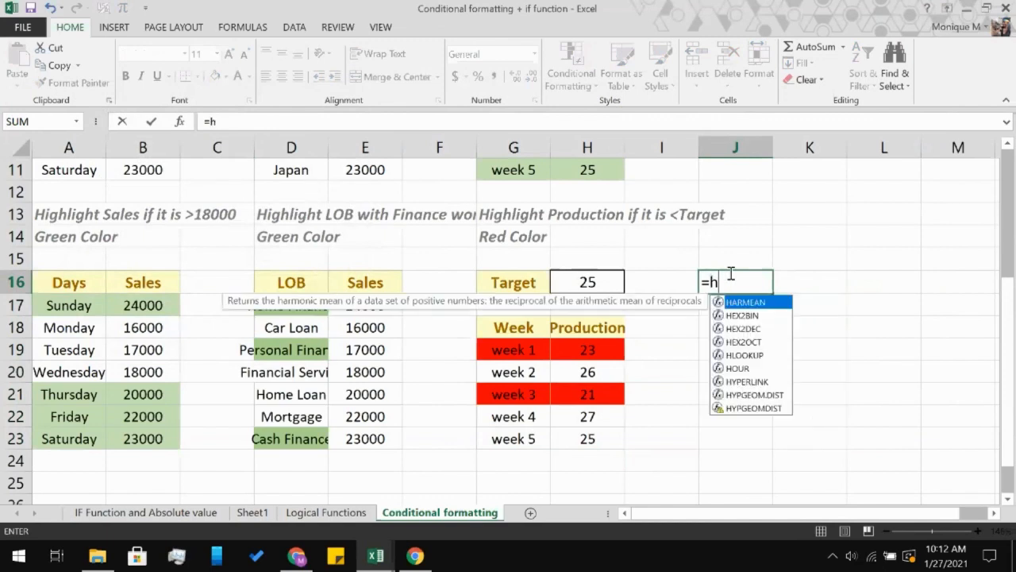
{"action": "type", "text": "as"}
{"action": "key", "text": "BackSpace"}
{"action": "key", "text": "BackSpace"}
{"action": "key", "text": "BackSpace"}
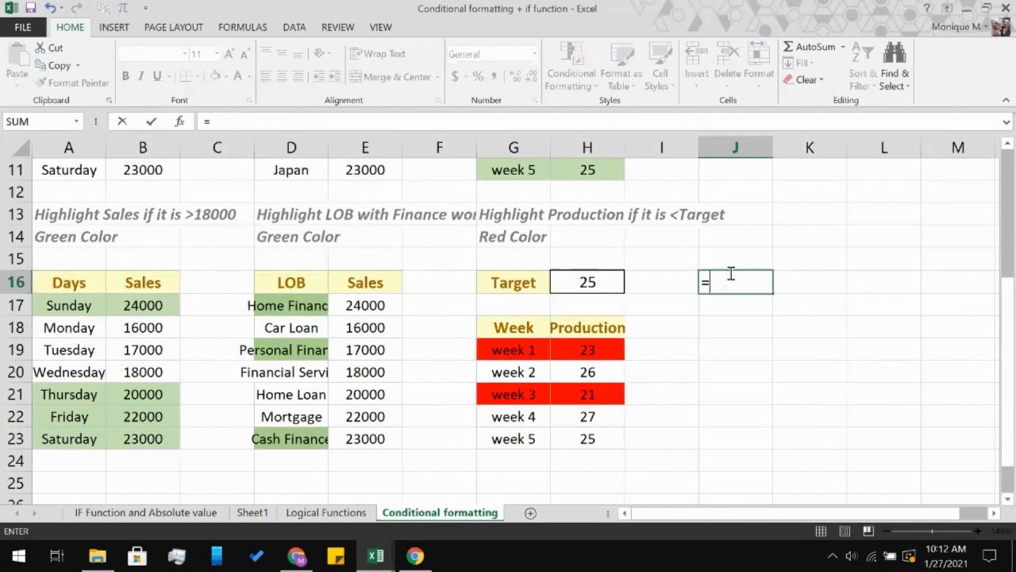
{"action": "type", "text": "te"}
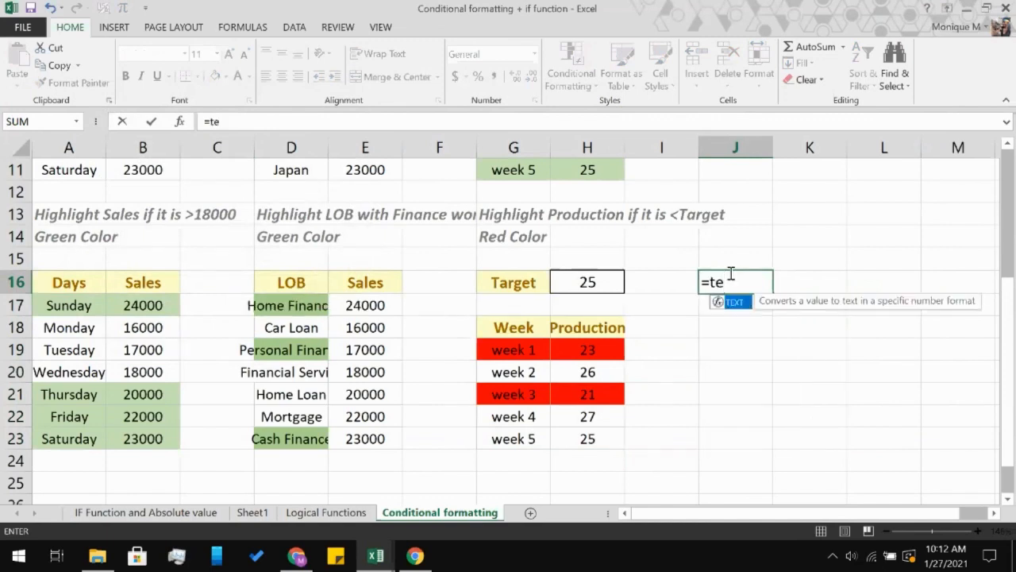
{"action": "key", "text": "BackSpace"}
{"action": "key", "text": "BackSpace"}
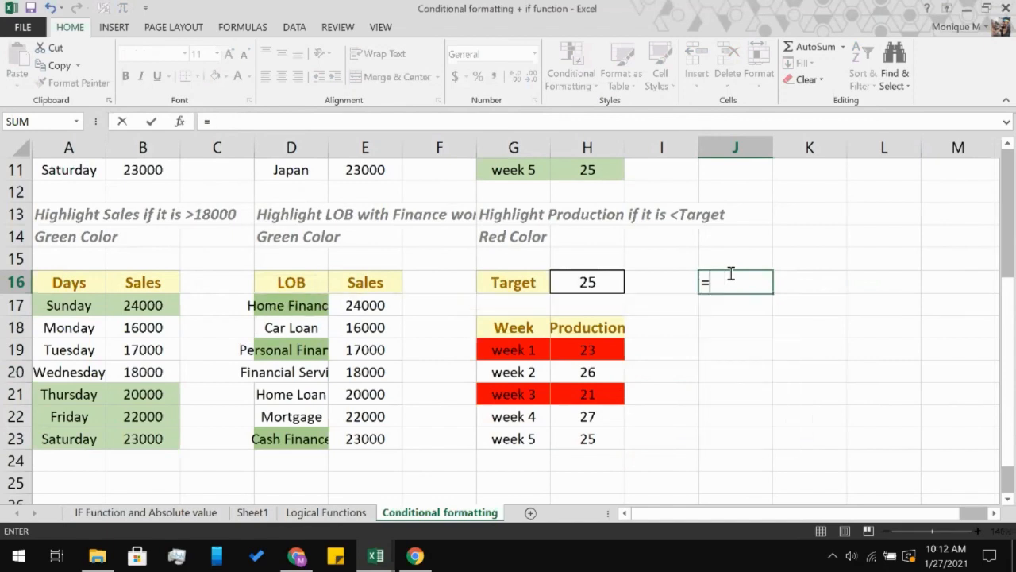
{"action": "type", "text": "h"}
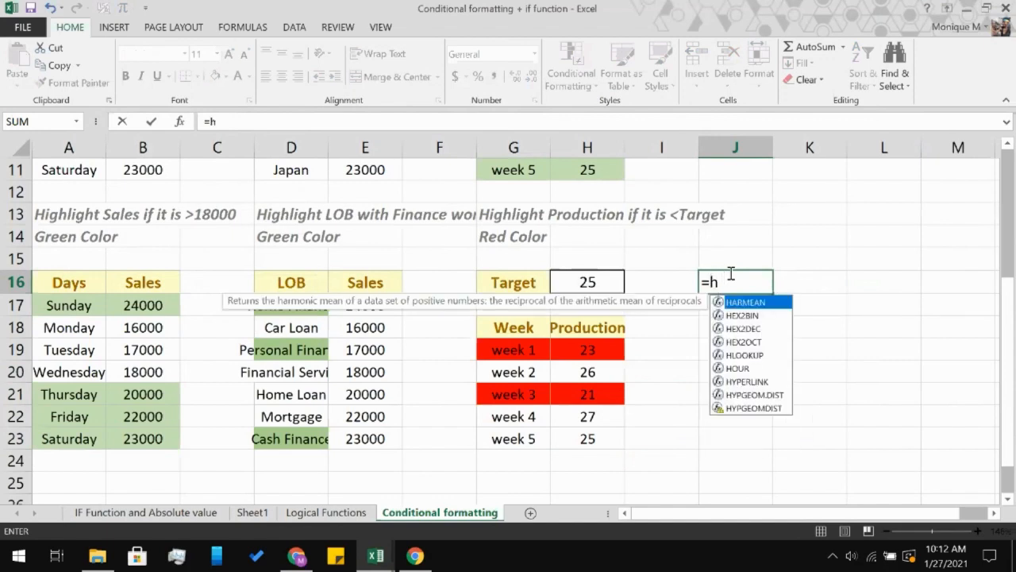
{"action": "key", "text": "BackSpace"}
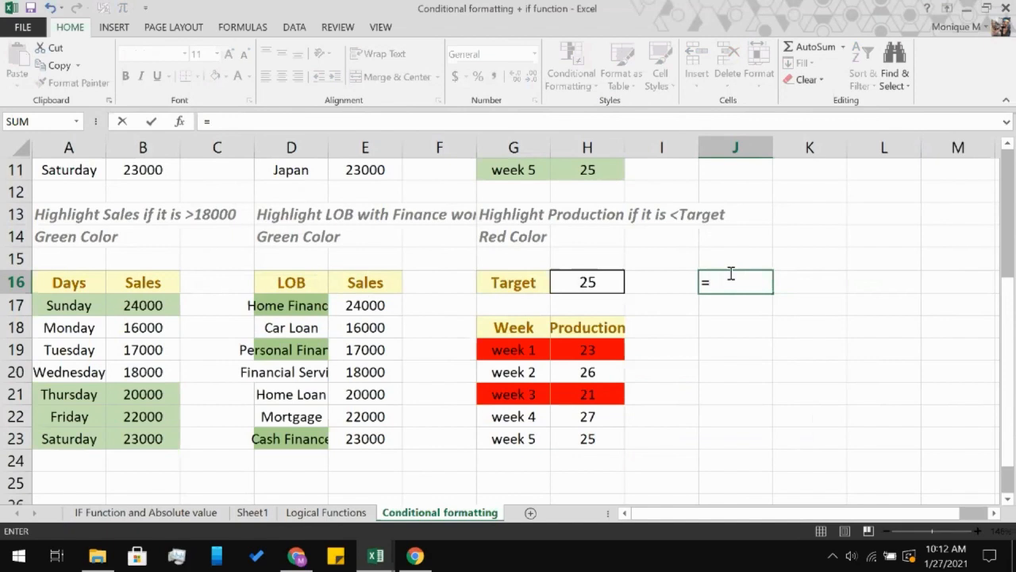
Examine the functions beginning with s that are suggested for the formula in J16, reading their descriptions from SEARCH onward
{"action": "type", "text": "s"}
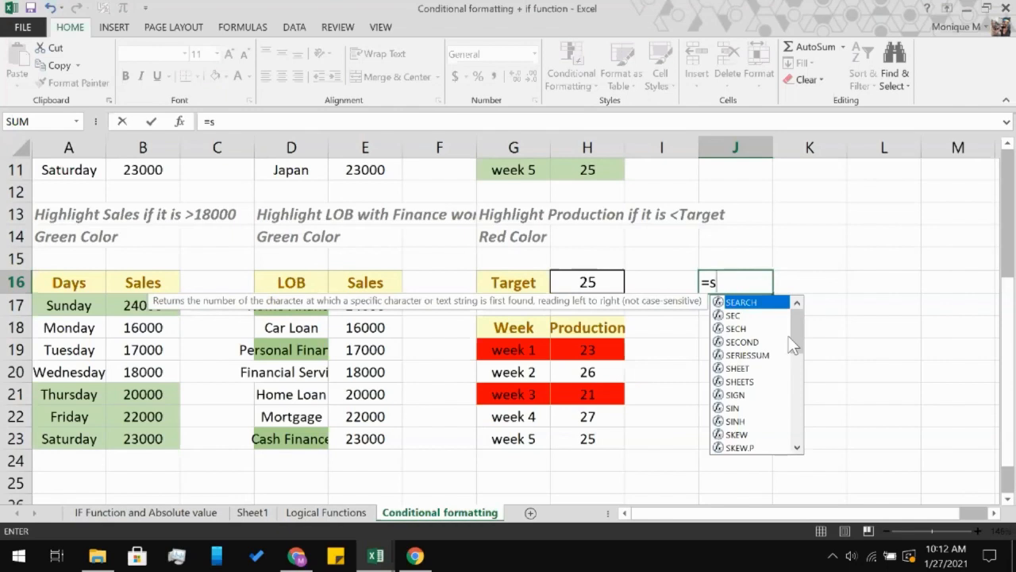
{"action": "key", "text": "Down"}
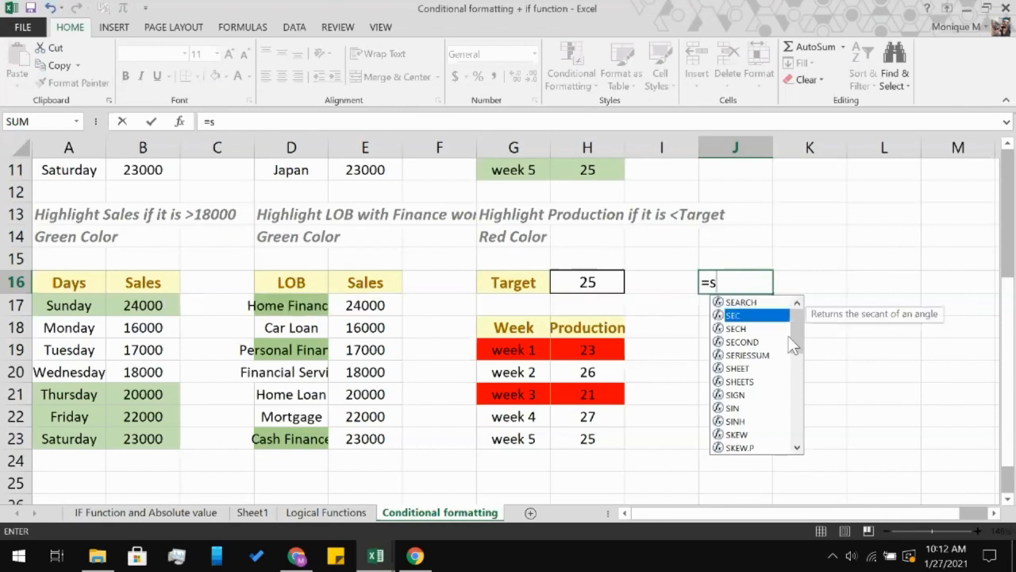
{"action": "key", "text": "Down"}
{"action": "key", "text": "Down"}
{"action": "key", "text": "Down"}
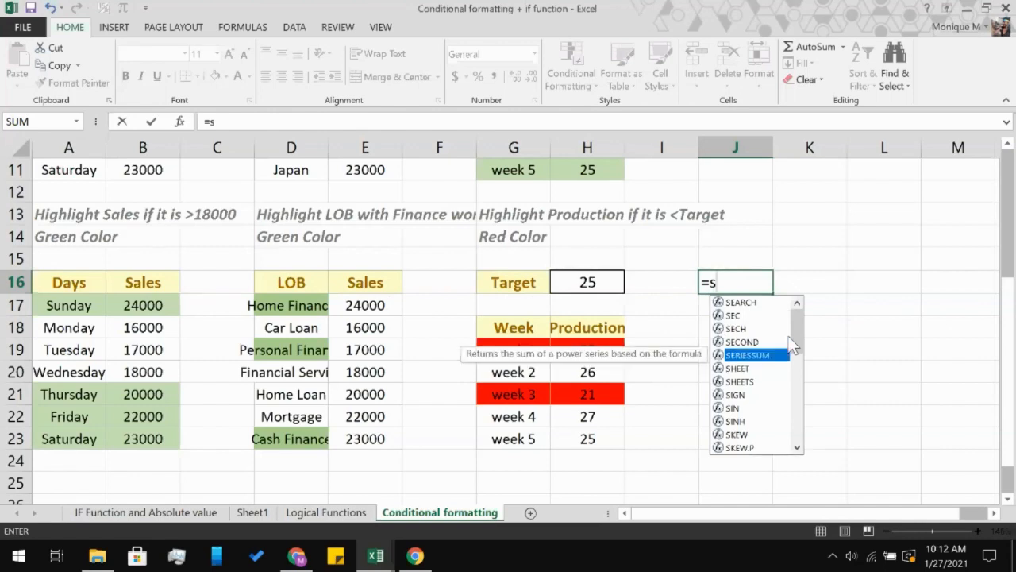
{"action": "key", "text": "Down"}
{"action": "key", "text": "Down"}
{"action": "key", "text": "Down"}
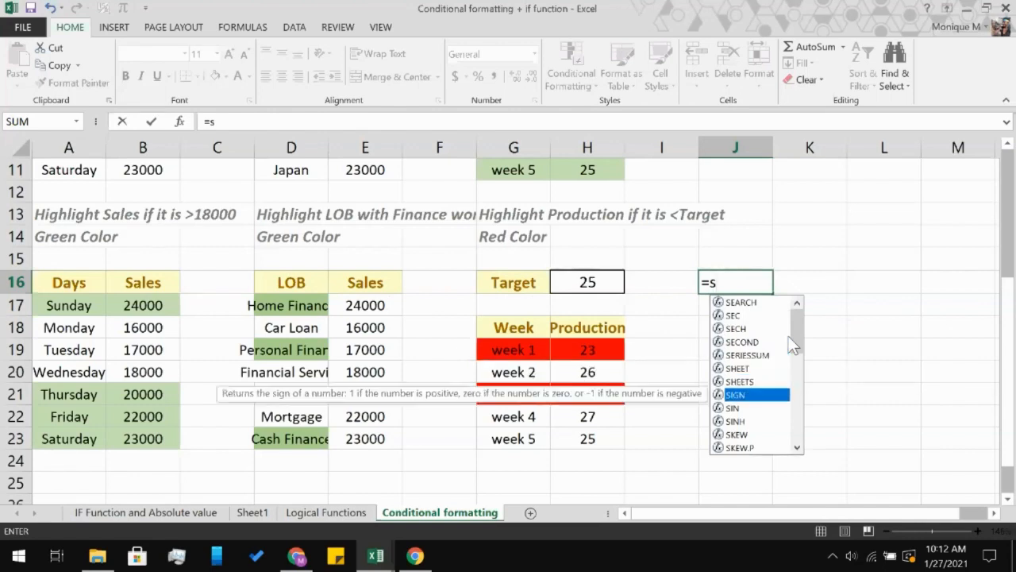
{"action": "key", "text": "Down"}
{"action": "key", "text": "Down"}
{"action": "key", "text": "Down"}
{"action": "key", "text": "Down"}
{"action": "key", "text": "Down"}
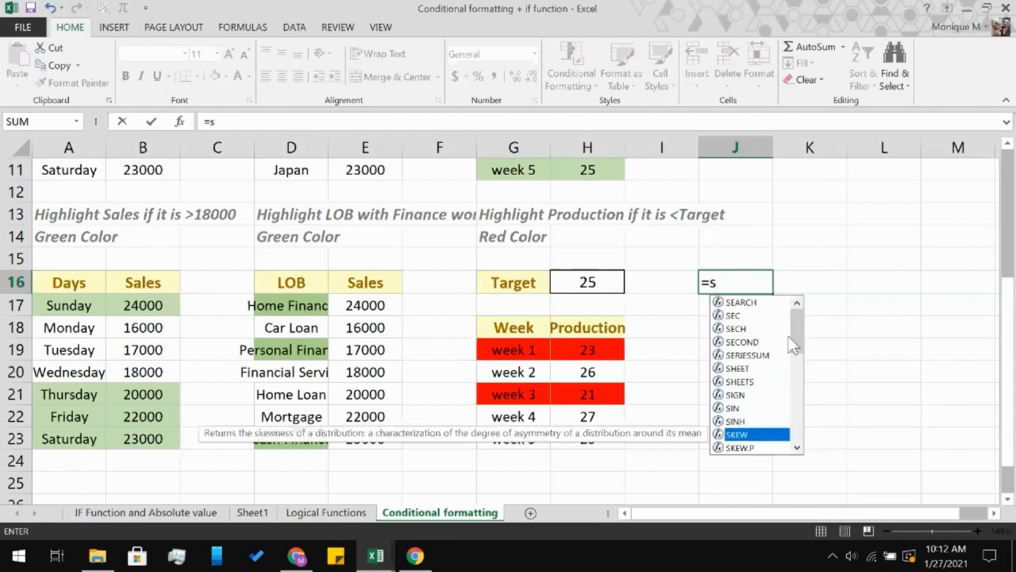
{"action": "key", "text": "Down"}
{"action": "key", "text": "Down"}
{"action": "key", "text": "Down"}
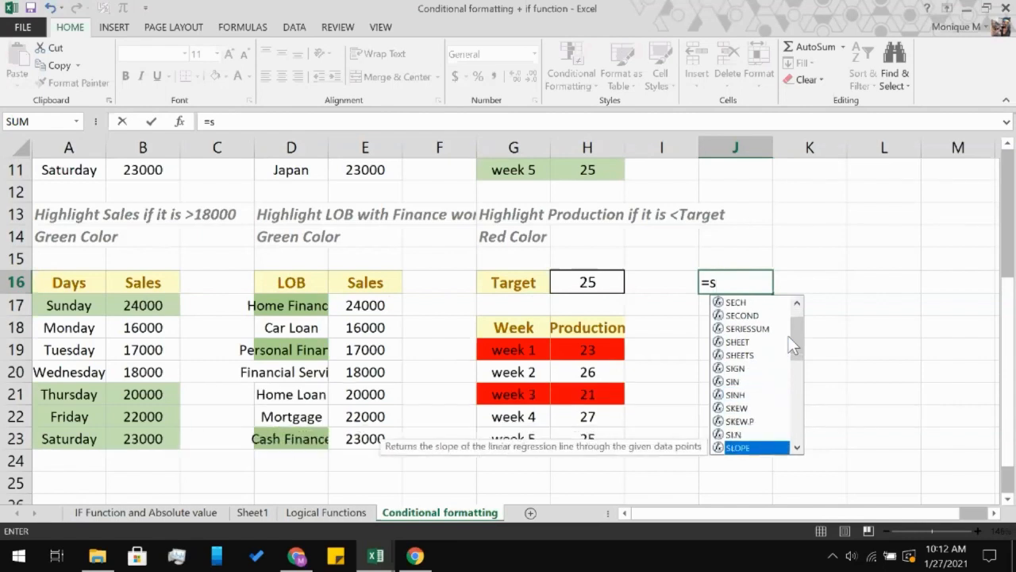
{"action": "key", "text": "Down"}
{"action": "key", "text": "Down"}
{"action": "key", "text": "Down"}
{"action": "key", "text": "Down"}
{"action": "key", "text": "Down"}
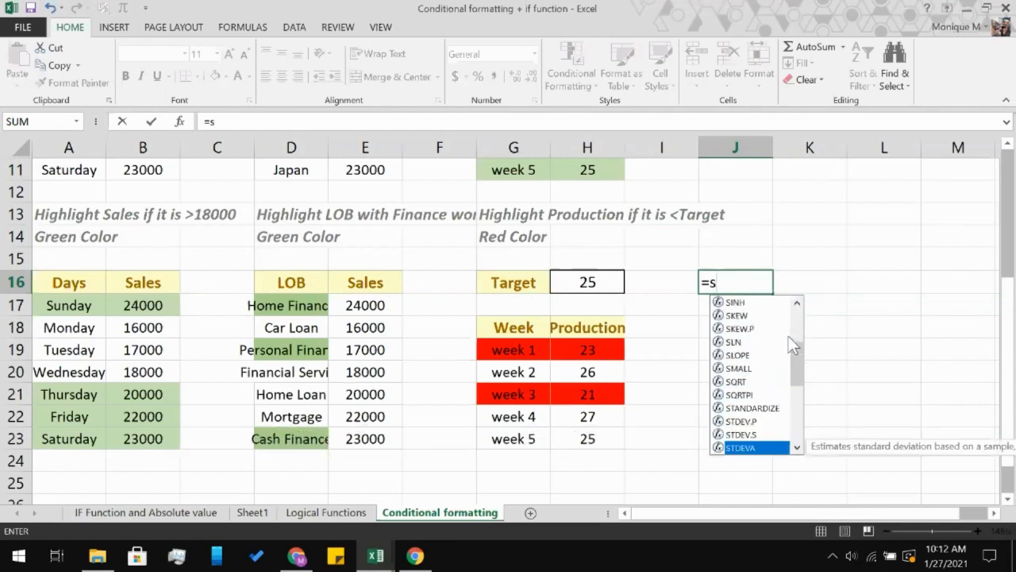
{"action": "key", "text": "Up"}
{"action": "key", "text": "Up"}
{"action": "key", "text": "Up"}
{"action": "key", "text": "Down"}
{"action": "key", "text": "Down"}
{"action": "key", "text": "Down"}
{"action": "key", "text": "Down"}
{"action": "key", "text": "Down"}
{"action": "key", "text": "Down"}
{"action": "key", "text": "Down"}
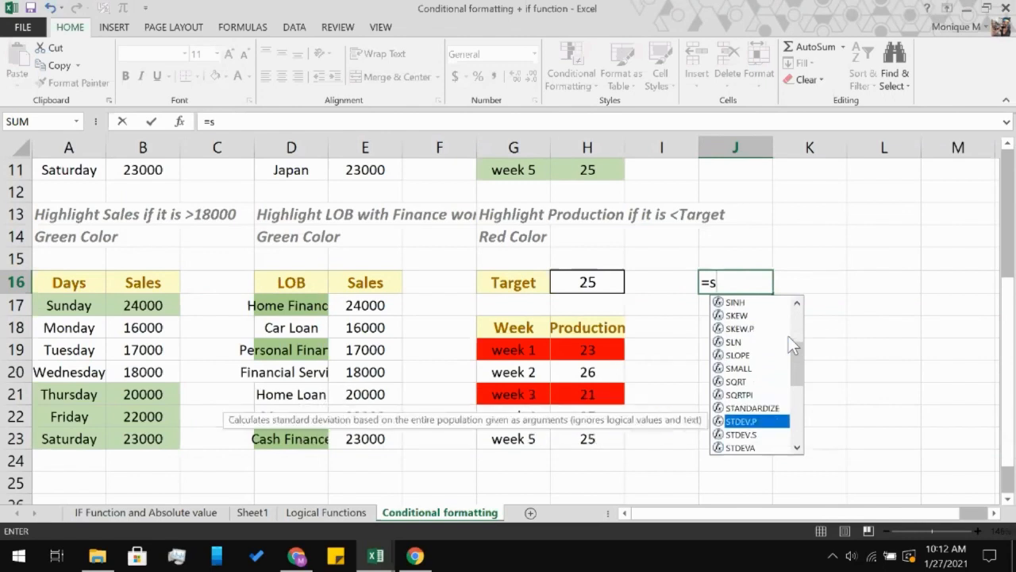
Browse the suggested functions beginning with S in cell J16, then remove the letter
{"action": "key", "text": "Down"}
{"action": "key", "text": "Down"}
{"action": "key", "text": "Down"}
{"action": "key", "text": "Down"}
{"action": "key", "text": "Down"}
{"action": "key", "text": "Down"}
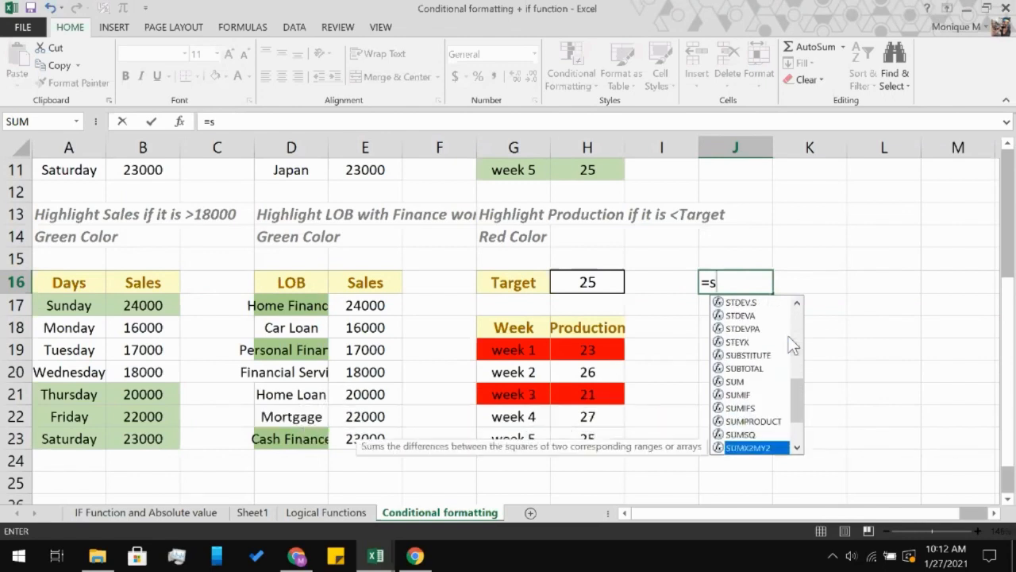
{"action": "key", "text": "Down"}
{"action": "key", "text": "Down"}
{"action": "key", "text": "Down"}
{"action": "key", "text": "Down"}
{"action": "key", "text": "Down"}
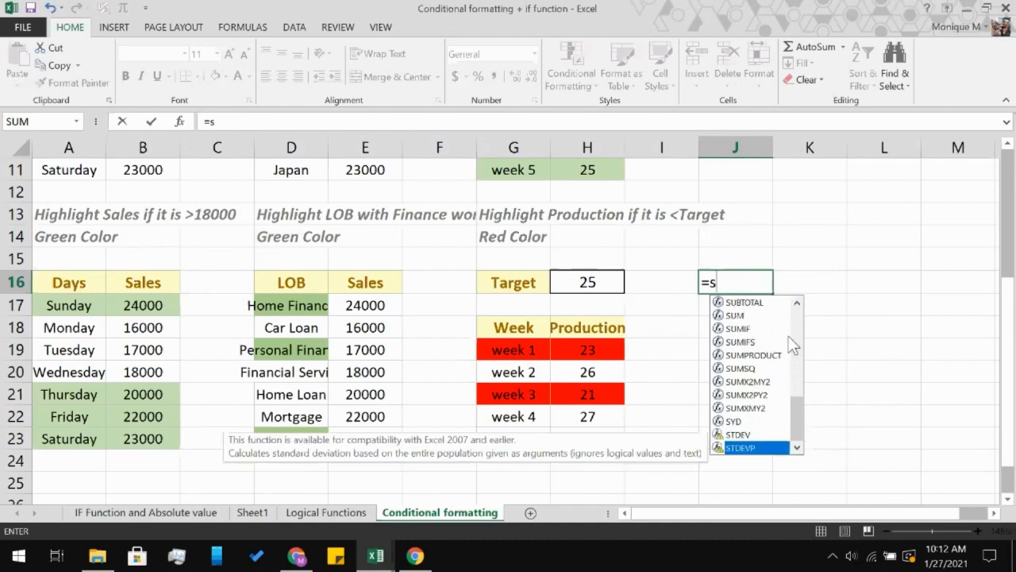
{"action": "key", "text": "BackSpace"}
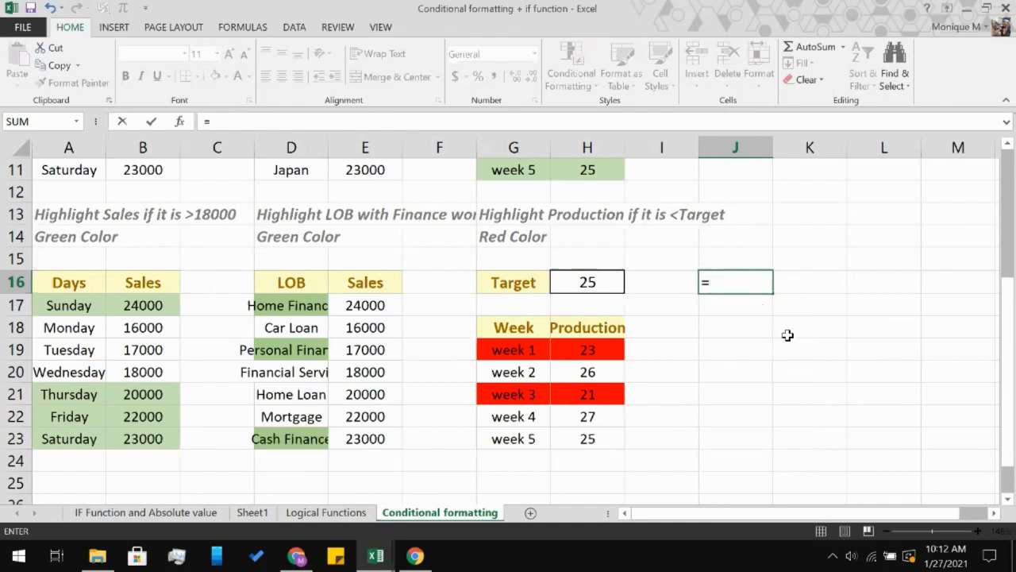
Browse the suggested functions beginning with T in cell J16, then remove the letter
{"action": "type", "text": "t"}
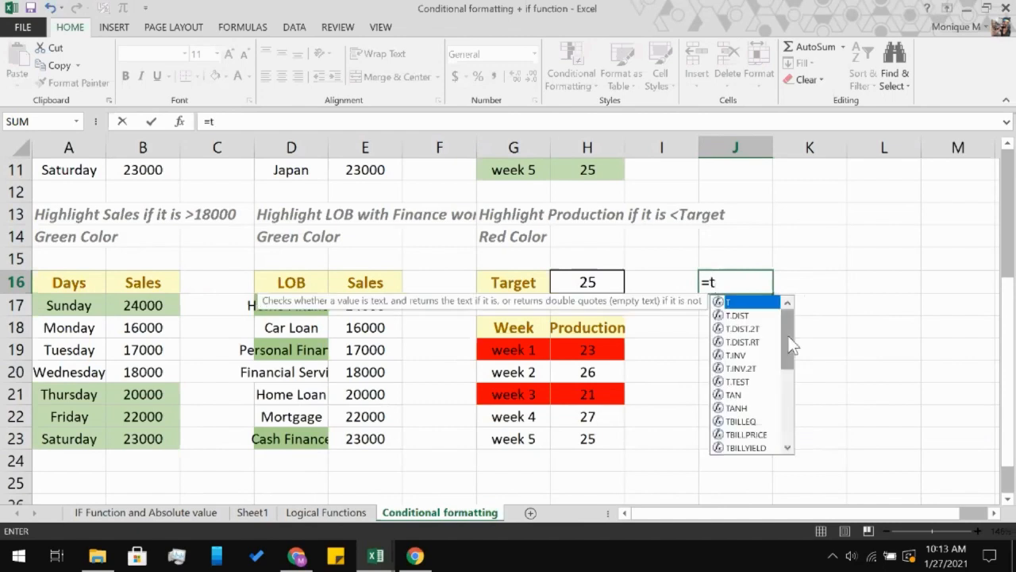
{"action": "key", "text": "Down"}
{"action": "key", "text": "Down"}
{"action": "key", "text": "Down"}
{"action": "key", "text": "Down"}
{"action": "key", "text": "Down"}
{"action": "key", "text": "Down"}
{"action": "key", "text": "Down"}
{"action": "key", "text": "Down"}
{"action": "key", "text": "Down"}
{"action": "key", "text": "Down"}
{"action": "key", "text": "Down"}
{"action": "key", "text": "Down"}
{"action": "key", "text": "Down"}
{"action": "key", "text": "Down"}
{"action": "key", "text": "Down"}
{"action": "key", "text": "Down"}
{"action": "key", "text": "Down"}
{"action": "key", "text": "Down"}
{"action": "key", "text": "Down"}
{"action": "key", "text": "Down"}
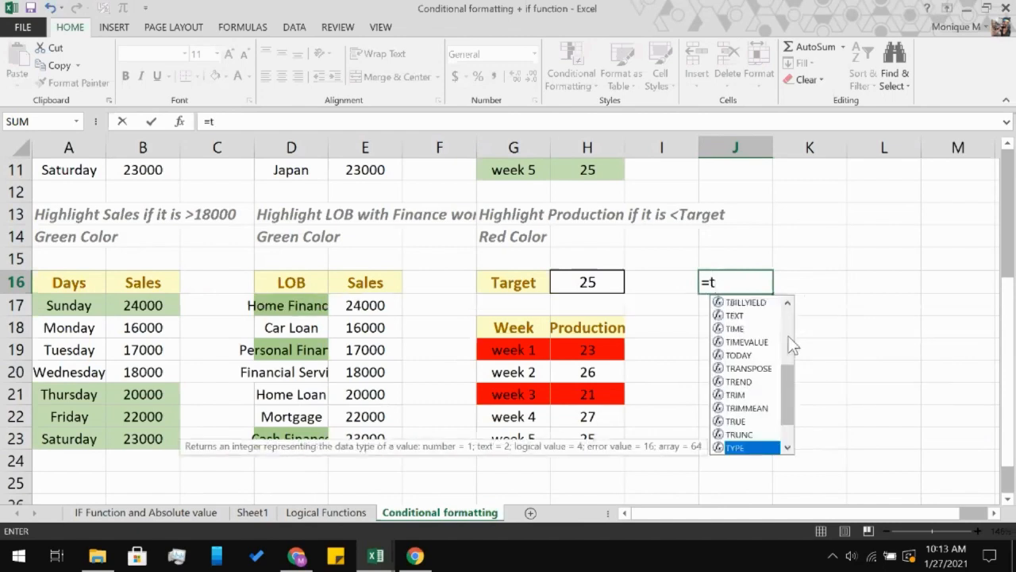
{"action": "key", "text": "Down"}
{"action": "key", "text": "Down"}
{"action": "key", "text": "Down"}
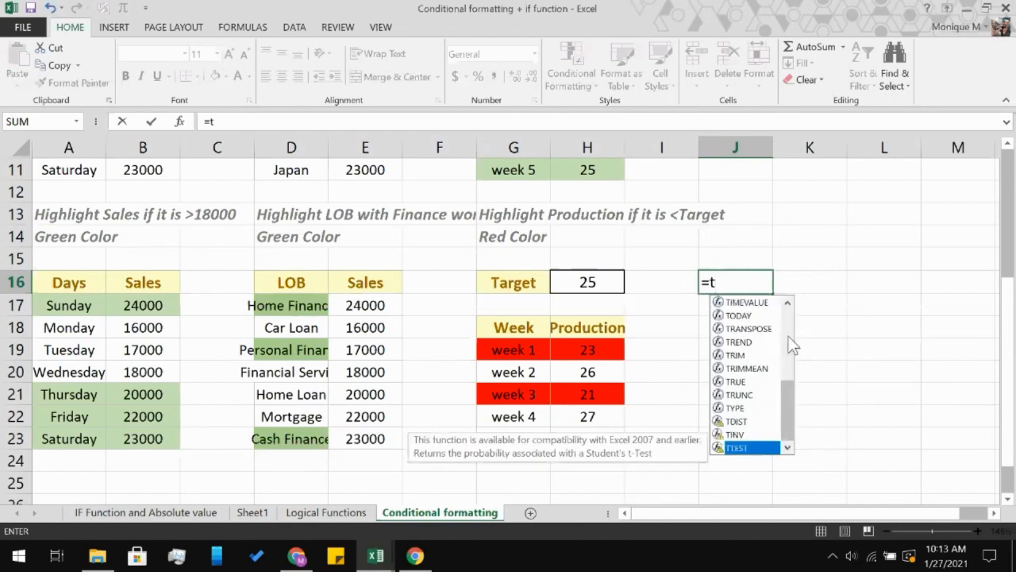
{"action": "key", "text": "BackSpace"}
Look at the suggested functions beginning with H in cell J16 and cancel the cell entry
{"action": "type", "text": "h"}
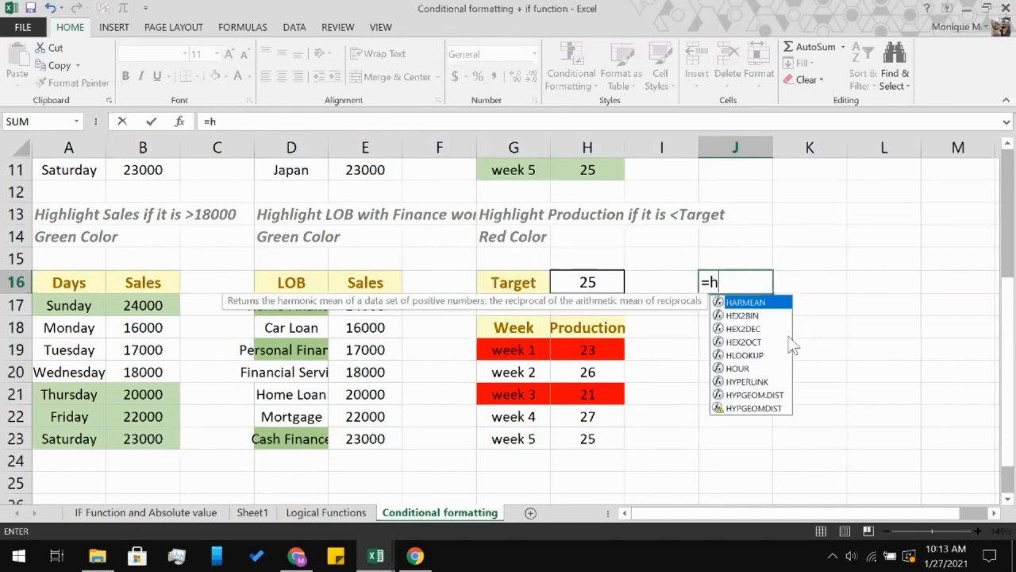
{"action": "key", "text": "Down"}
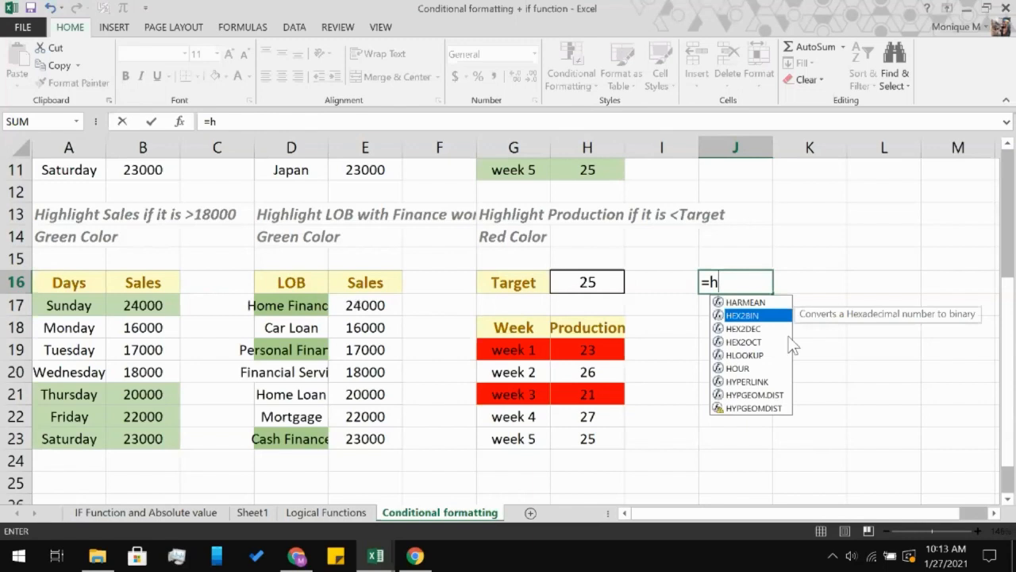
{"action": "key", "text": "BackSpace"}
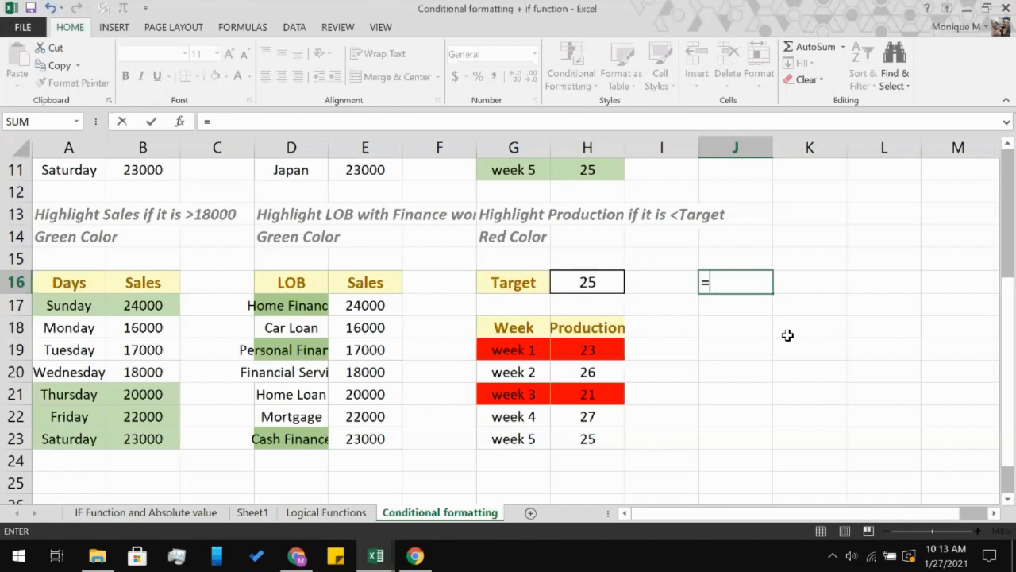
{"action": "key", "text": "Escape"}
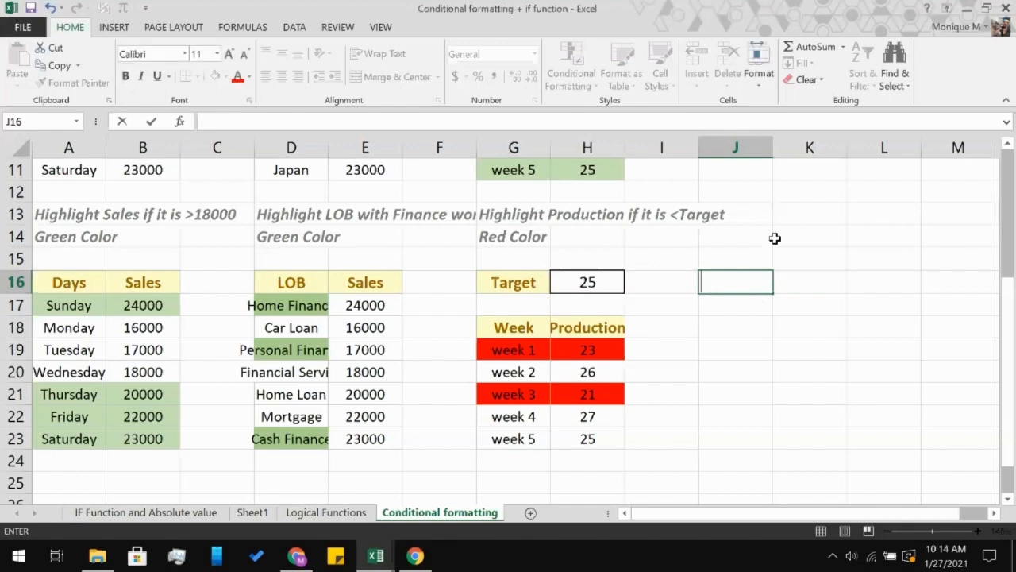
Examine the LOB table in D17:E23, checking which Sales cells lack the green highlight
{"action": "left_click", "coordinate": [309, 312]}
{"action": "left_click_drag", "start_coordinate": [309, 312], "coordinate": [367, 441]}
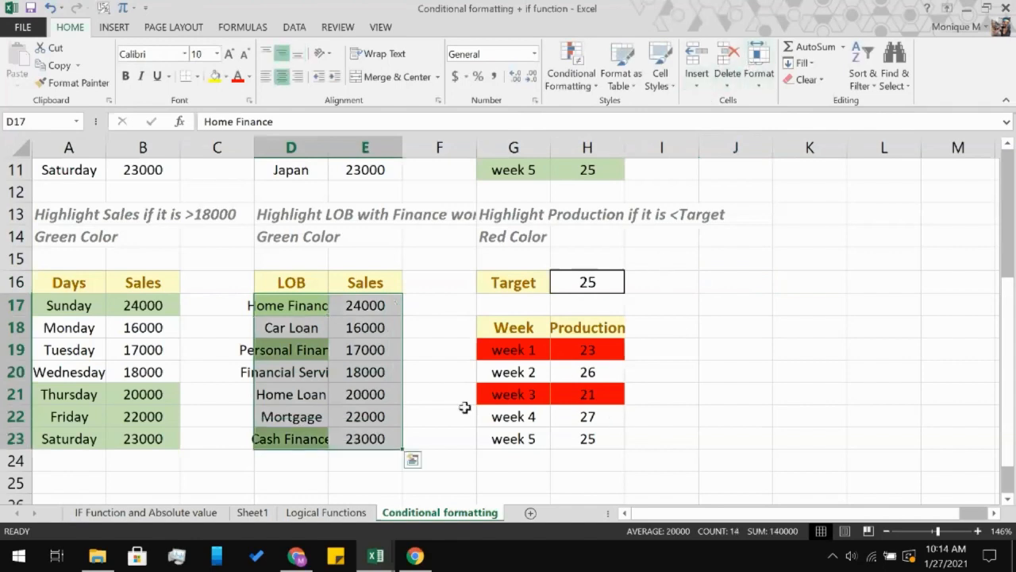
{"action": "left_click", "coordinate": [373, 350]}
{"action": "left_click", "coordinate": [371, 314]}
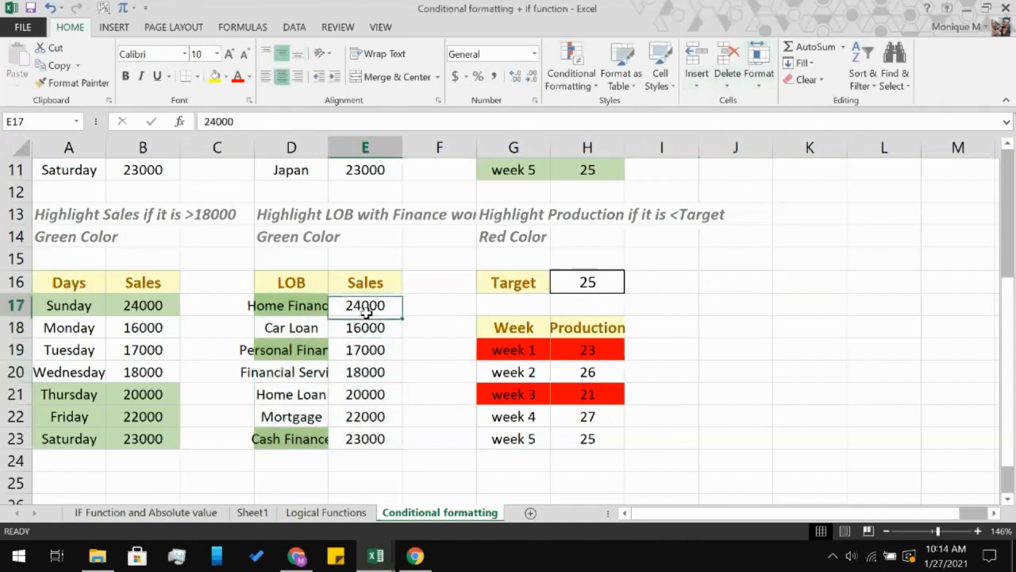
{"action": "left_click", "coordinate": [349, 355]}
{"action": "left_click", "coordinate": [358, 441]}
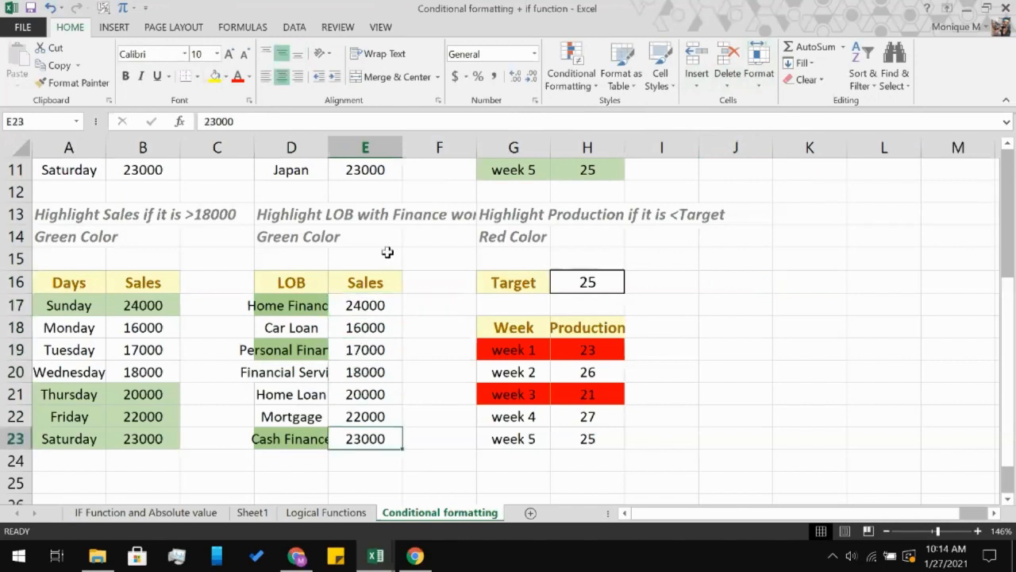
{"action": "left_click", "coordinate": [351, 304]}
{"action": "left_click", "coordinate": [381, 325]}
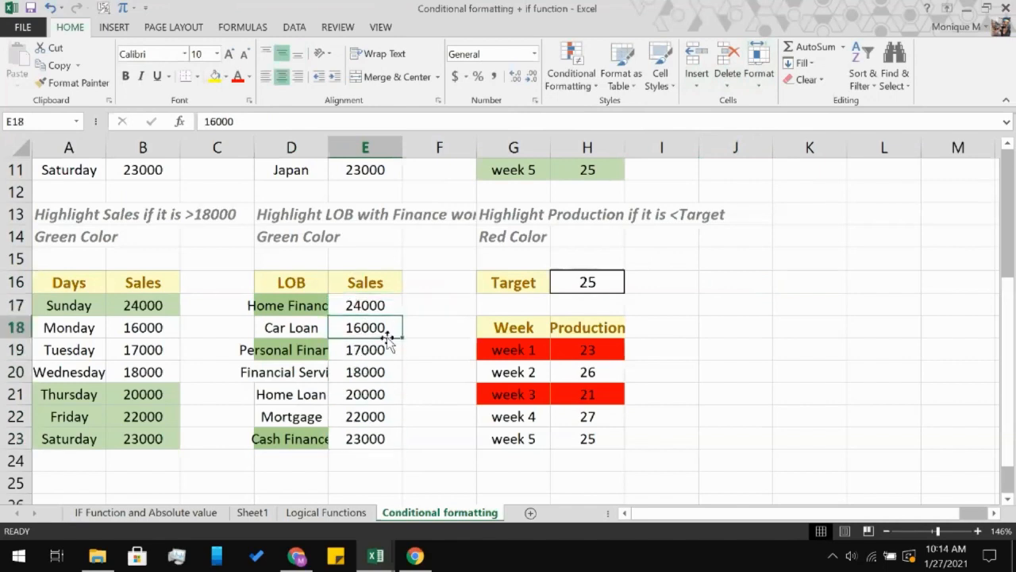
{"action": "left_click", "coordinate": [385, 348]}
{"action": "left_click", "coordinate": [368, 439]}
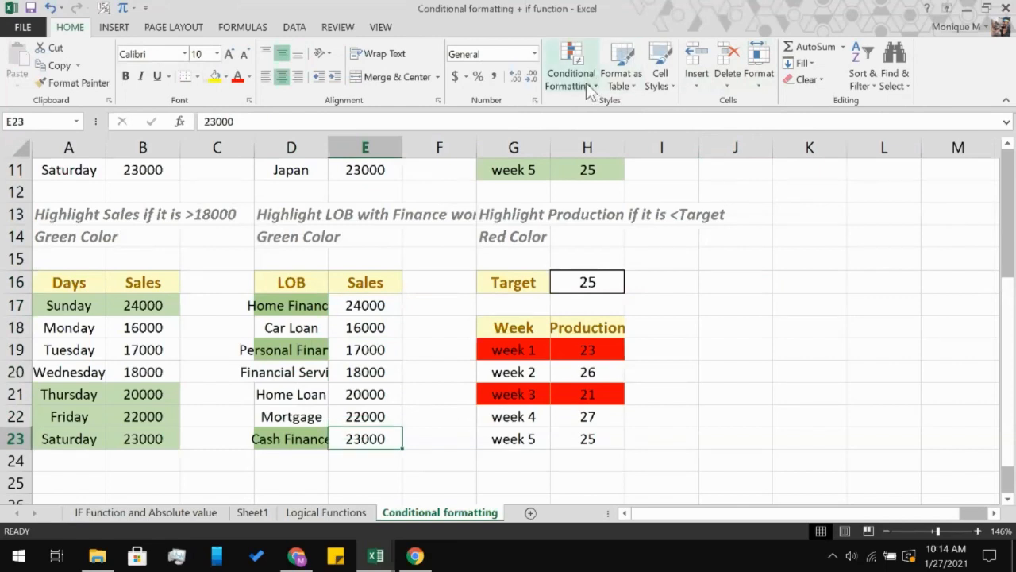
Start a new conditional formatting rule for D17:E23 that uses a formula to determine which cells to format
{"action": "left_click_drag", "start_coordinate": [284, 305], "coordinate": [359, 440]}
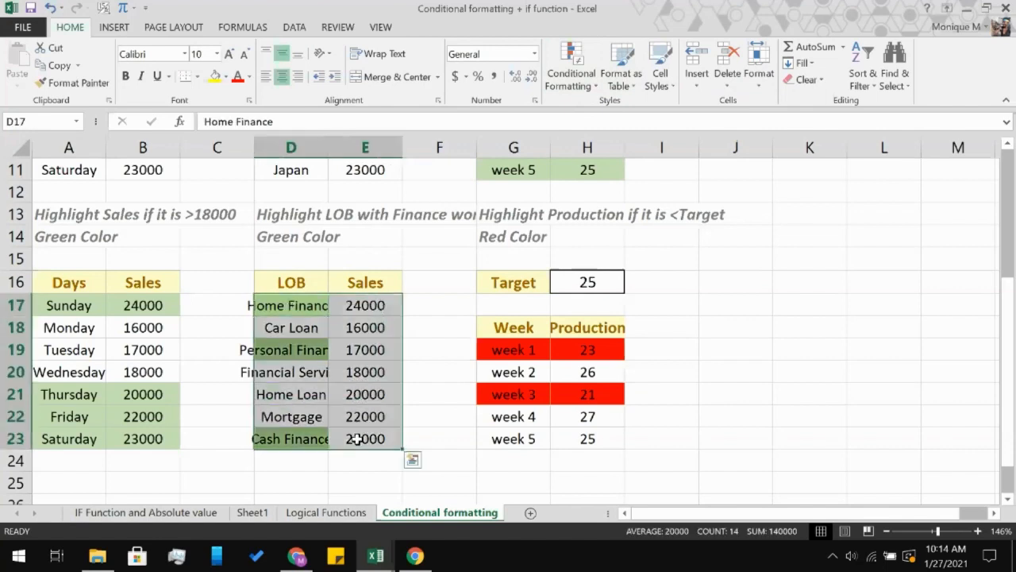
{"action": "left_click", "coordinate": [569, 79]}
{"action": "left_click", "coordinate": [579, 271]}
{"action": "left_click", "coordinate": [211, 200]}
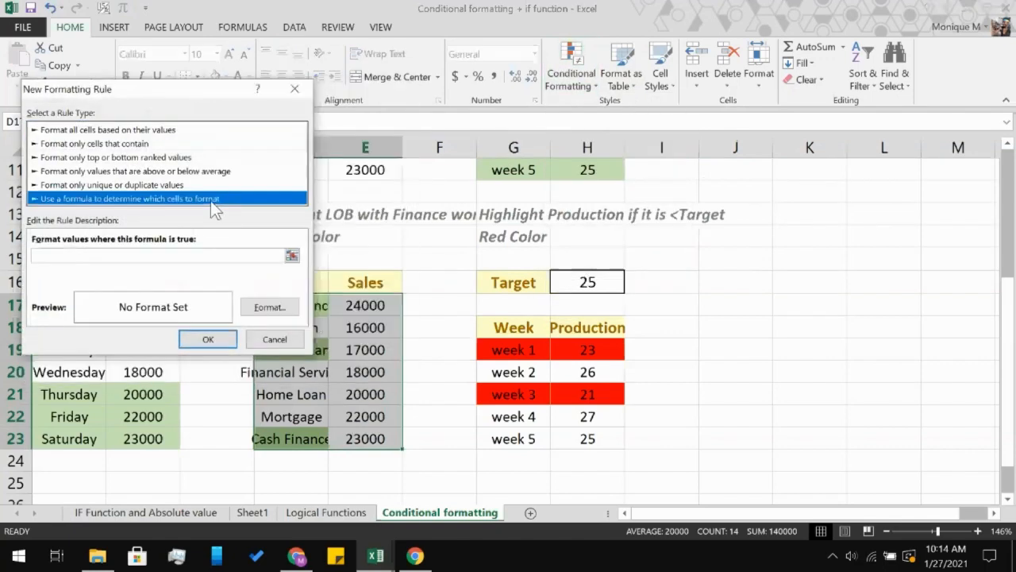
Enter =search("Fin*) as the initial text of the rule's formula
{"action": "left_click", "coordinate": [199, 254]}
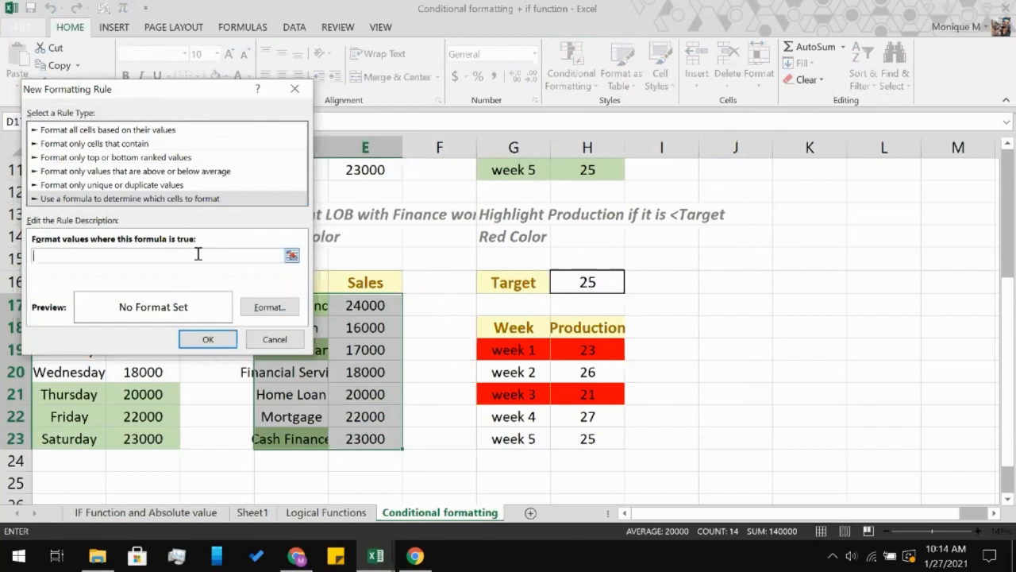
{"action": "type", "text": "="}
{"action": "type", "text": "search"}
{"action": "type", "text": "("}
{"action": "type", "text": "\""}
{"action": "type", "text": "Finc"}
{"action": "key", "text": "BackSpace"}
{"action": "type", "text": "\")"}
Set the rule's format to a medium light green fill
{"action": "left_click", "coordinate": [272, 313]}
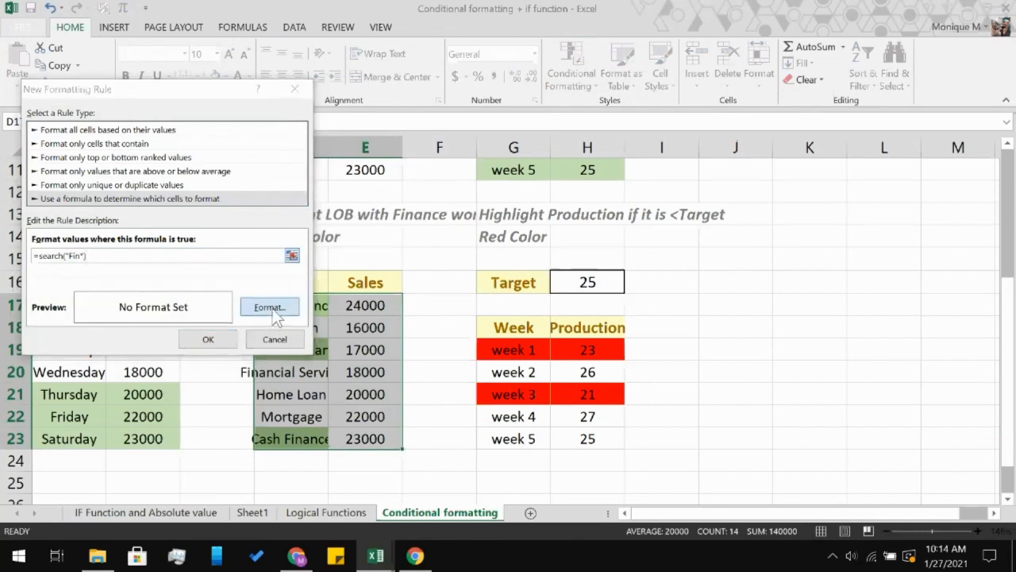
{"action": "left_click", "coordinate": [172, 137]}
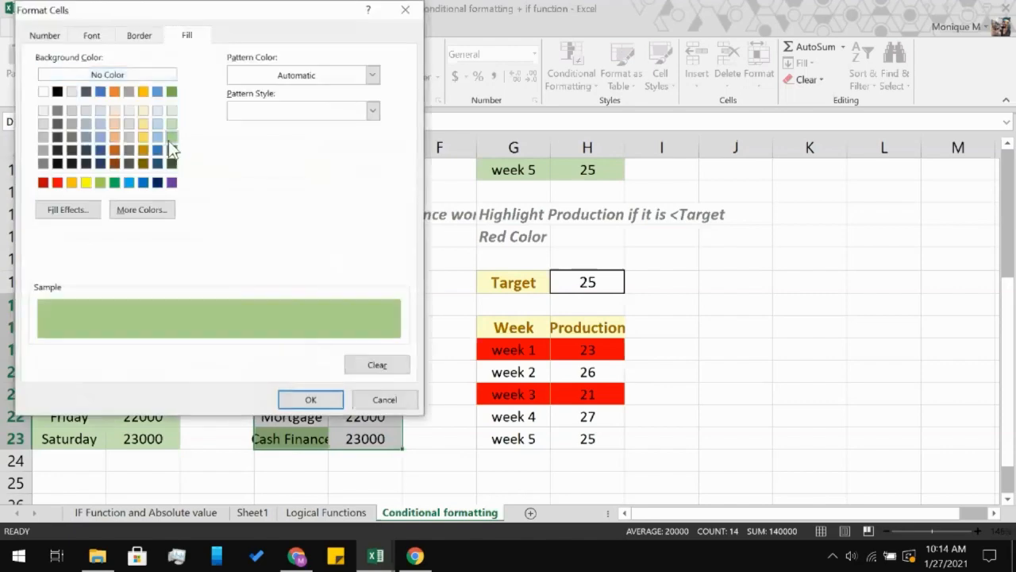
{"action": "left_click", "coordinate": [288, 395]}
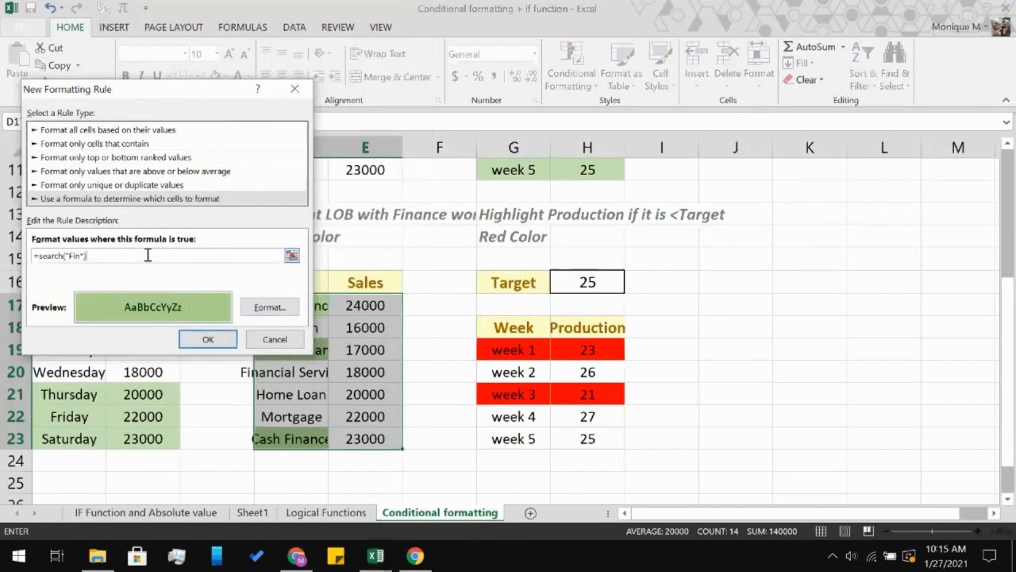
Complete the rule's formula as =search("Fin*",$D17), with only the column locked, and apply the rule to the LOB table
{"action": "key", "text": "BackSpace"}
{"action": "type", "text": ",,"}
{"action": "left_click_drag", "start_coordinate": [220, 95], "coordinate": [555, 104]}
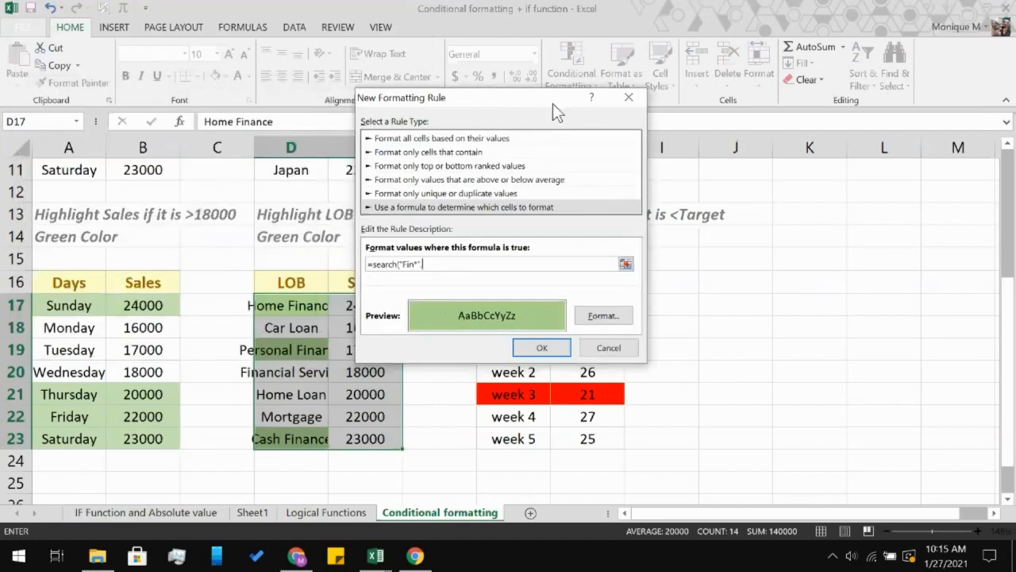
{"action": "left_click", "coordinate": [283, 307]}
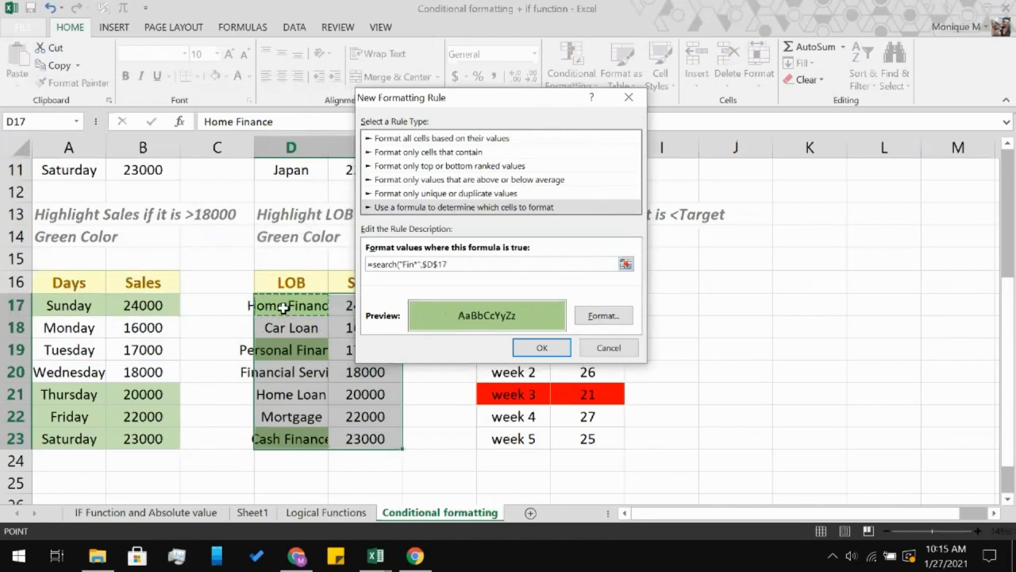
{"action": "key", "text": "F4"}
{"action": "key", "text": "F4"}
{"action": "type", "text": ")"}
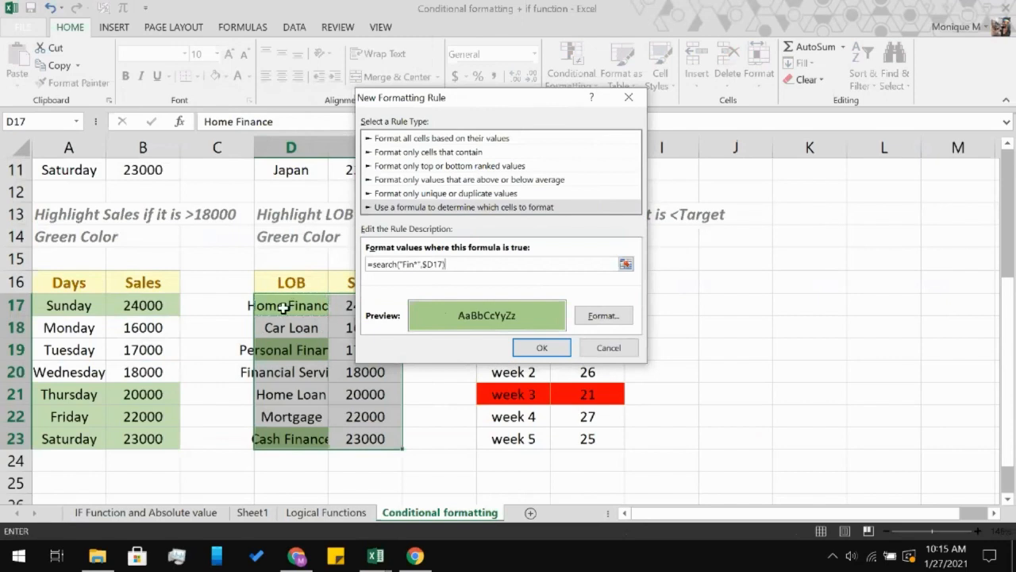
{"action": "left_click", "coordinate": [540, 351]}
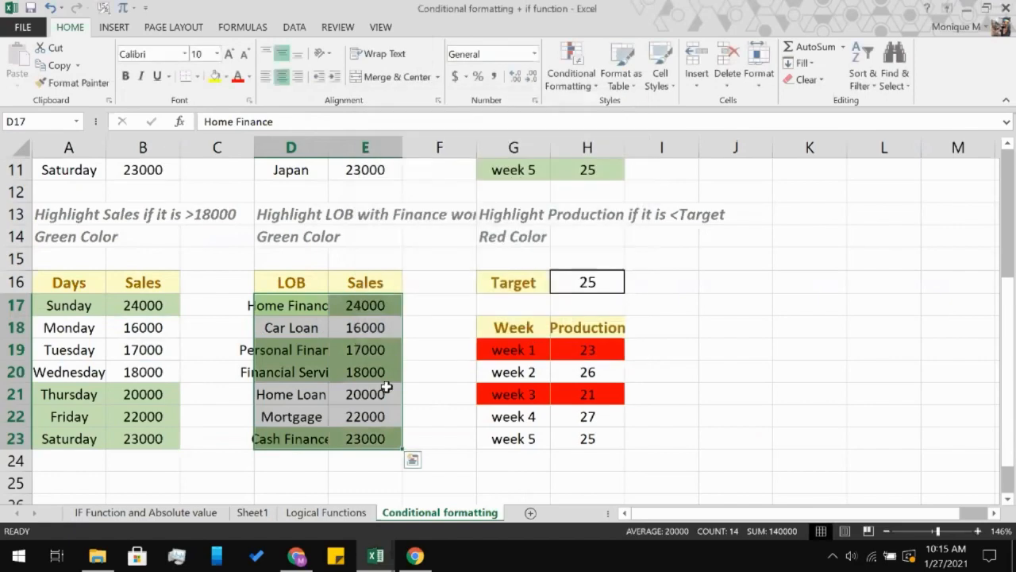
{"action": "left_click", "coordinate": [420, 359]}
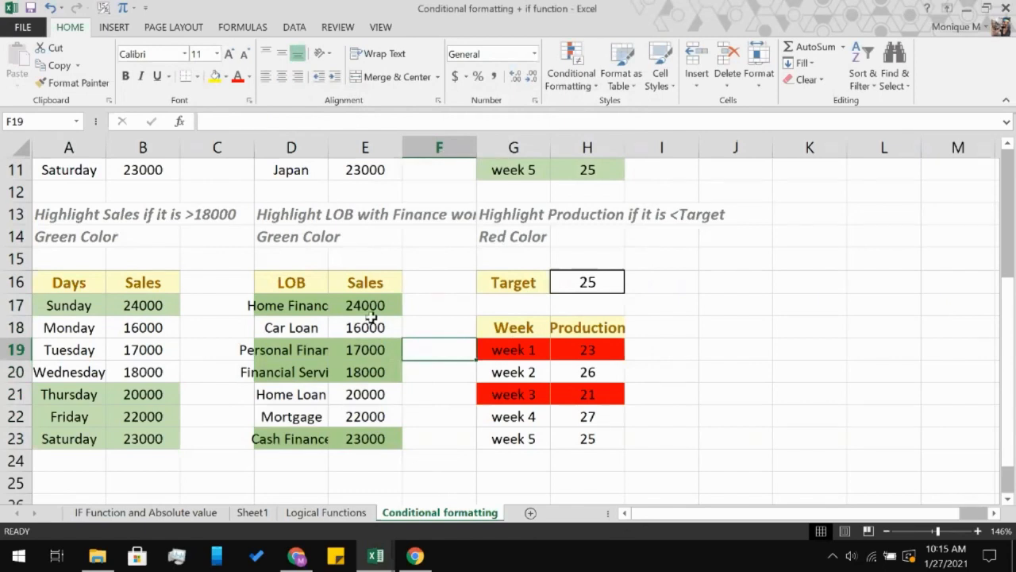
Open the conditional formatting rules for cell D17 and review the SEARCH rule's formula
{"action": "left_click", "coordinate": [297, 305]}
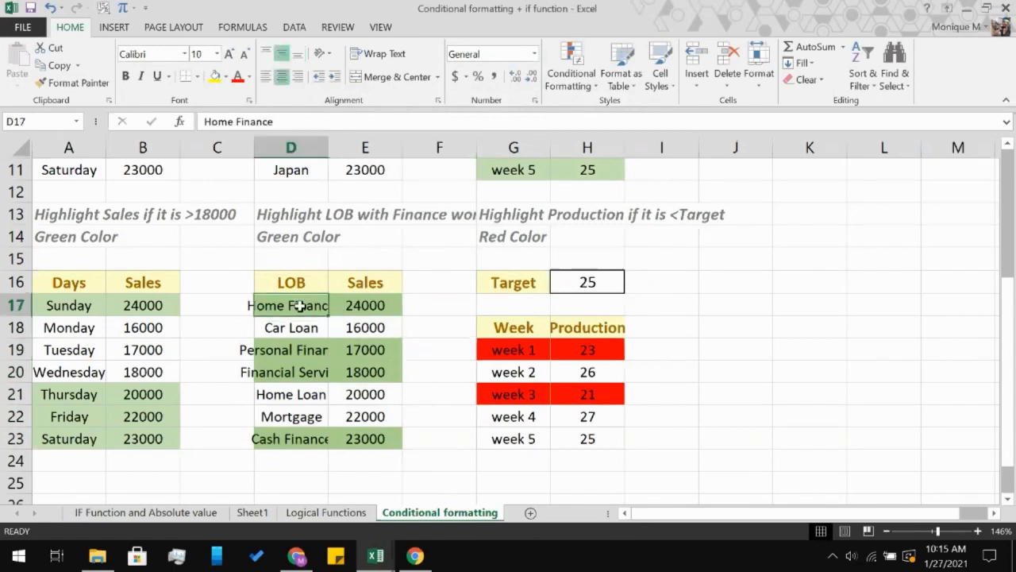
{"action": "left_click", "coordinate": [597, 77]}
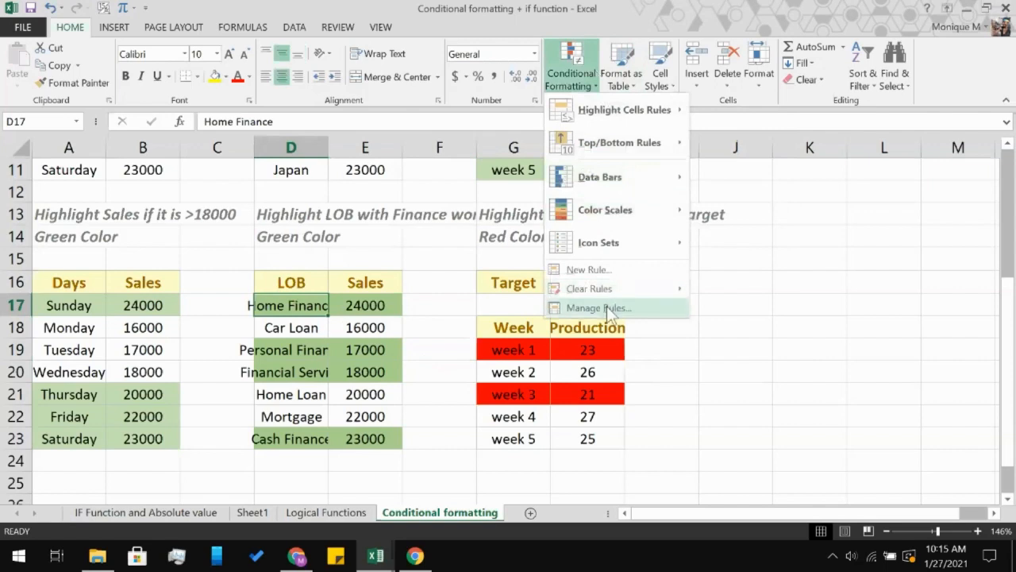
{"action": "left_click", "coordinate": [611, 305]}
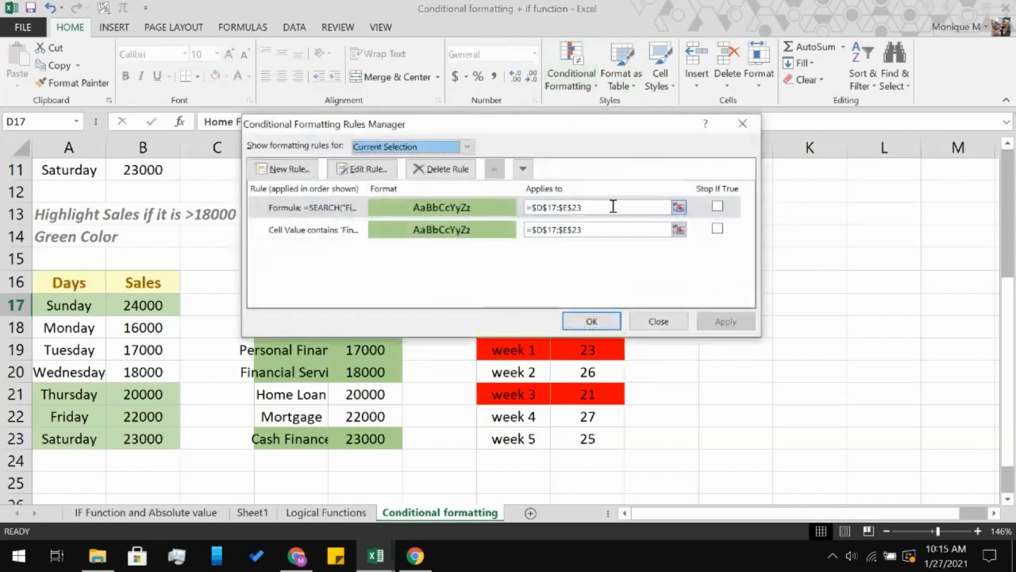
{"action": "left_click", "coordinate": [347, 169]}
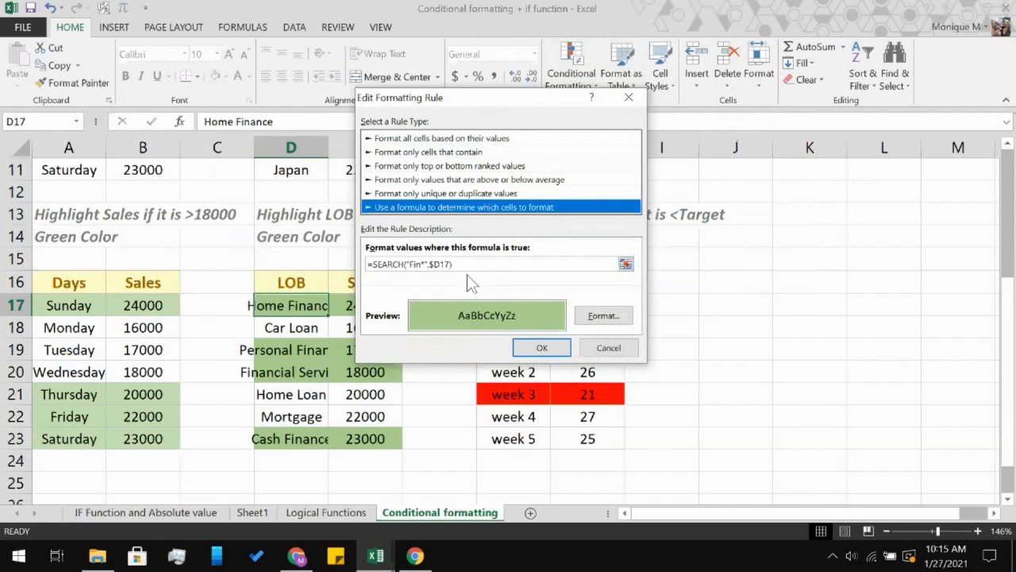
{"action": "left_click", "coordinate": [541, 347]}
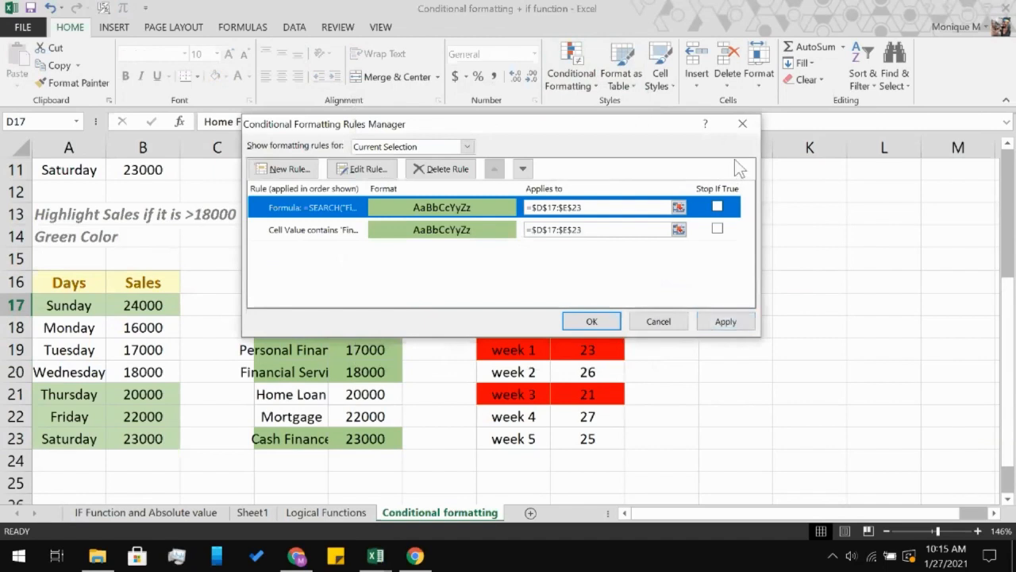
Delete the "Cell Value contains" rule applied to D17:E23 and save the rule changes
{"action": "left_click", "coordinate": [320, 232]}
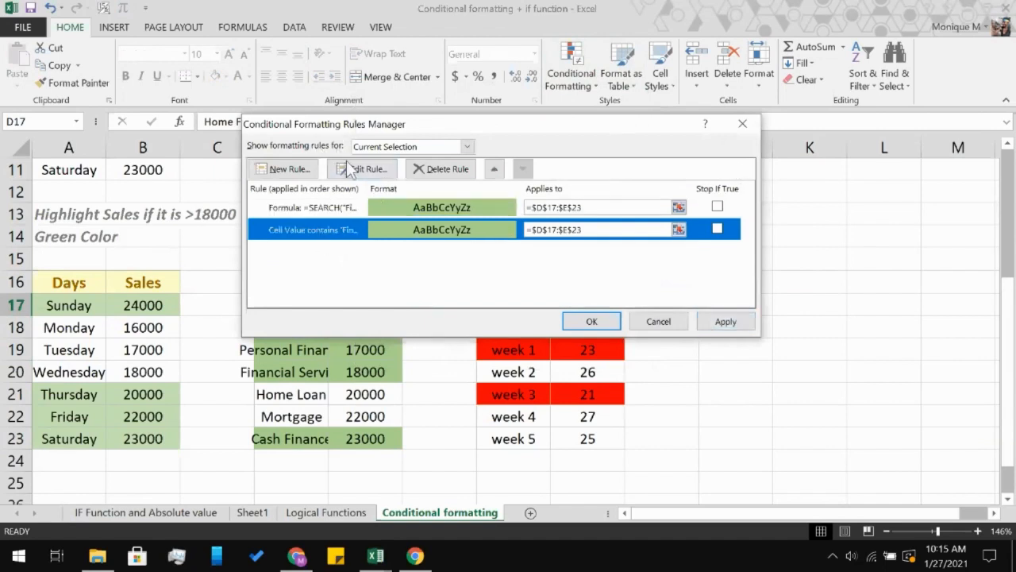
{"action": "left_click", "coordinate": [438, 169]}
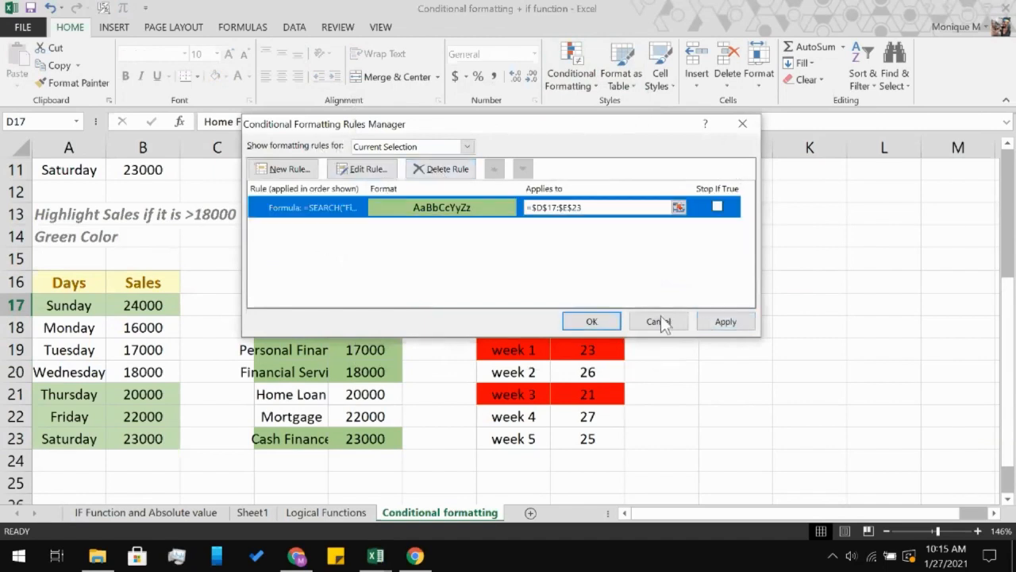
{"action": "left_click", "coordinate": [592, 321]}
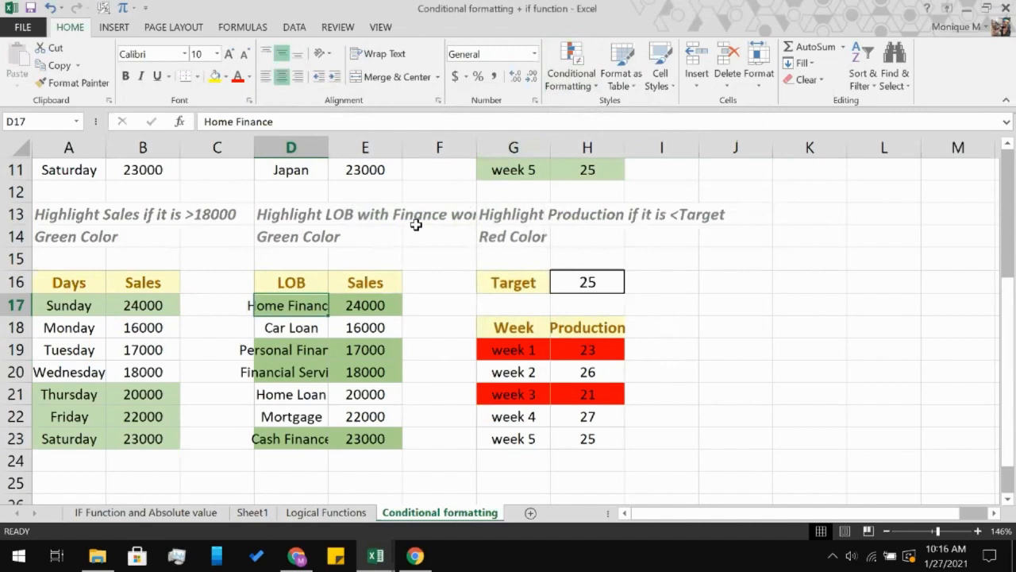
Check the conditional formatting rule remaining for cell D17 and the range it applies to
{"action": "left_click", "coordinate": [584, 82]}
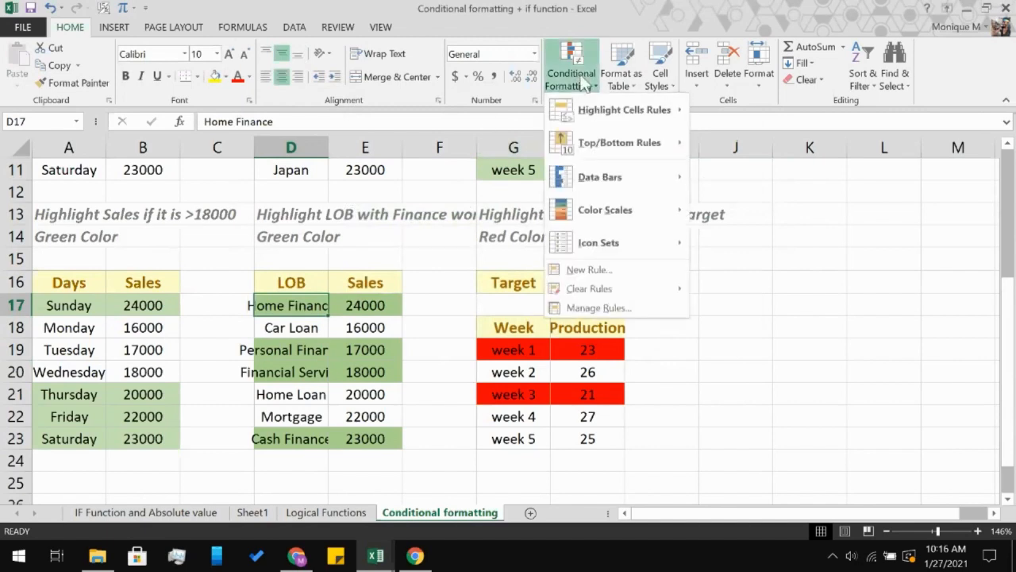
{"action": "left_click", "coordinate": [631, 309]}
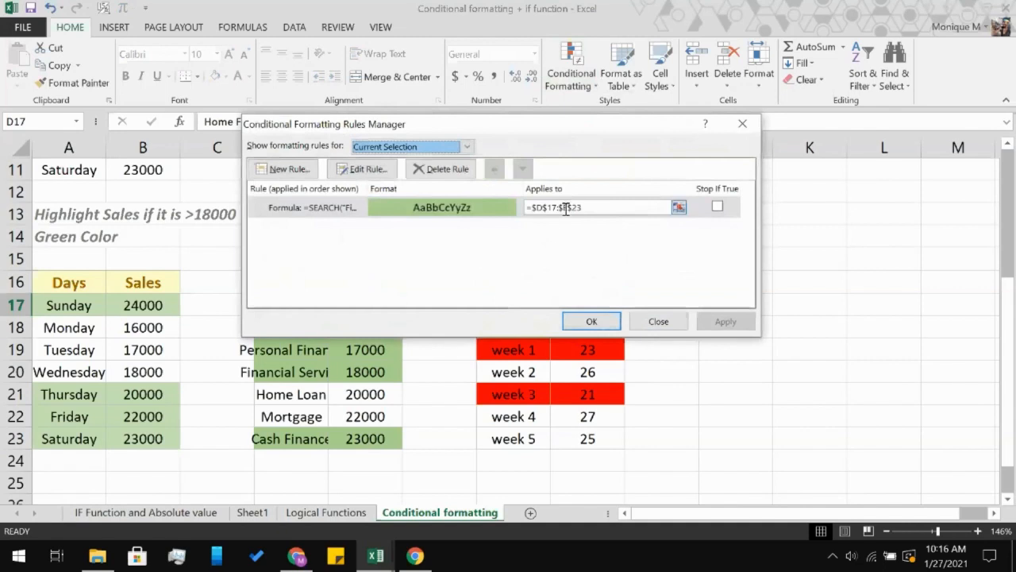
{"action": "left_click", "coordinate": [674, 322]}
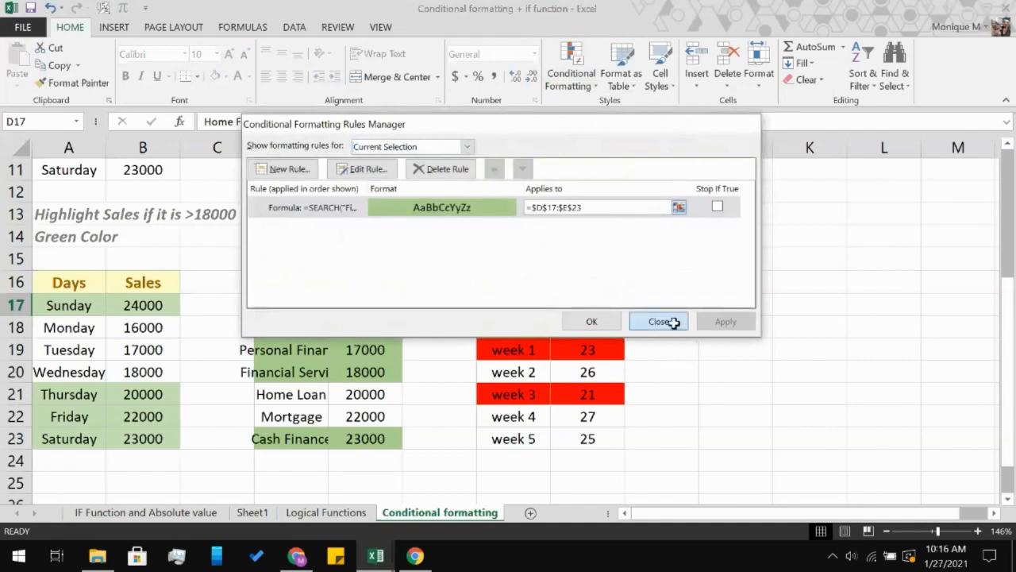
{"action": "double_click", "coordinate": [293, 307]}
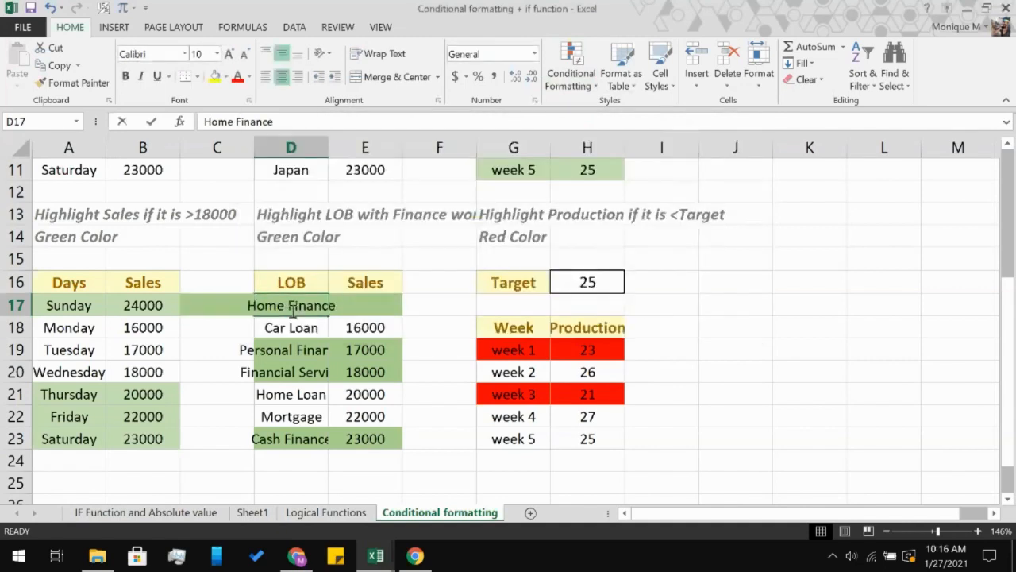
Change the search text in the LOB and Sales table's SEARCH rule to "Finance" and apply it to D17:E23
{"action": "left_click", "coordinate": [370, 441]}
{"action": "left_click", "coordinate": [286, 305], "text": "shift"}
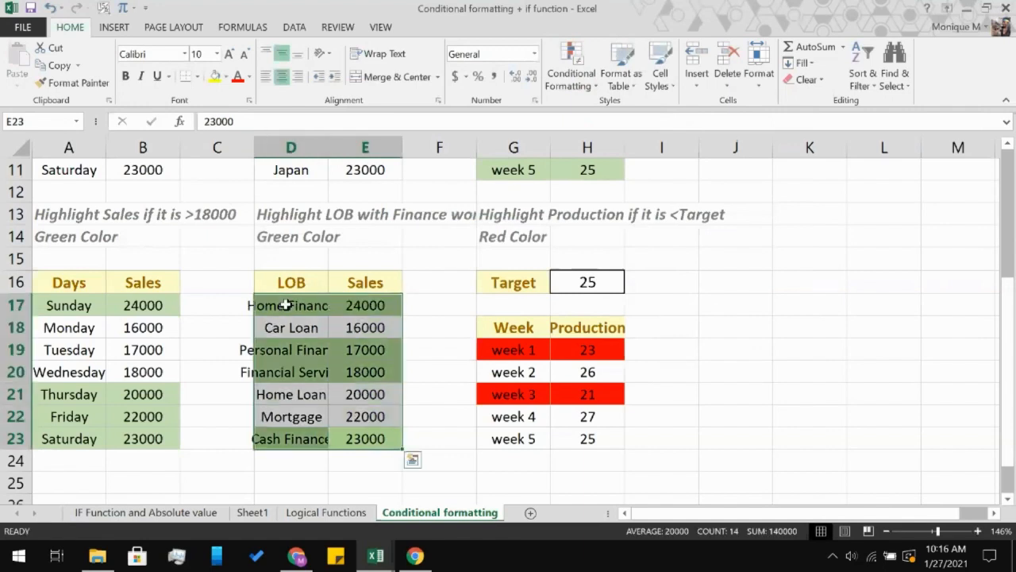
{"action": "left_click", "coordinate": [571, 73]}
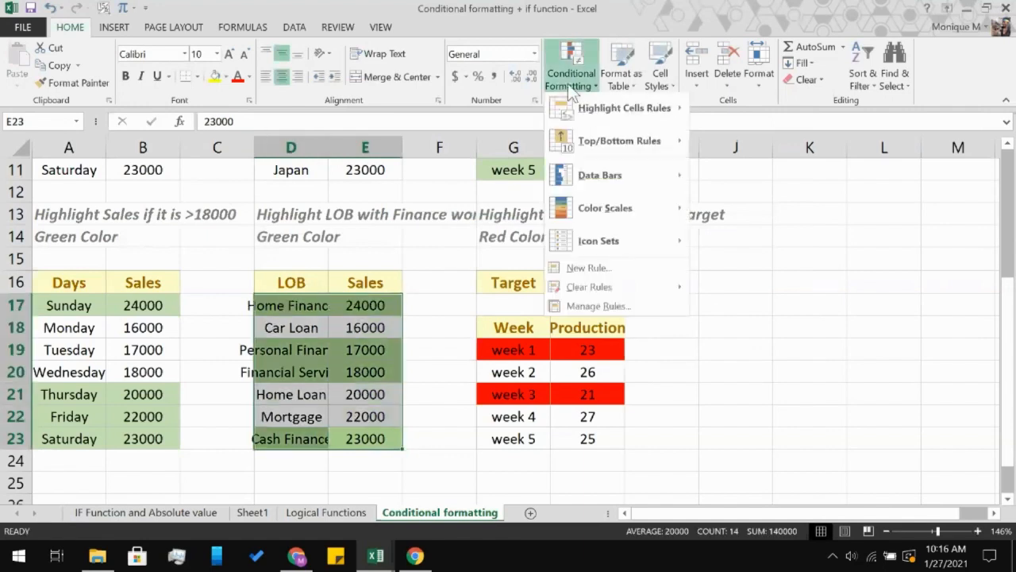
{"action": "left_click", "coordinate": [617, 308]}
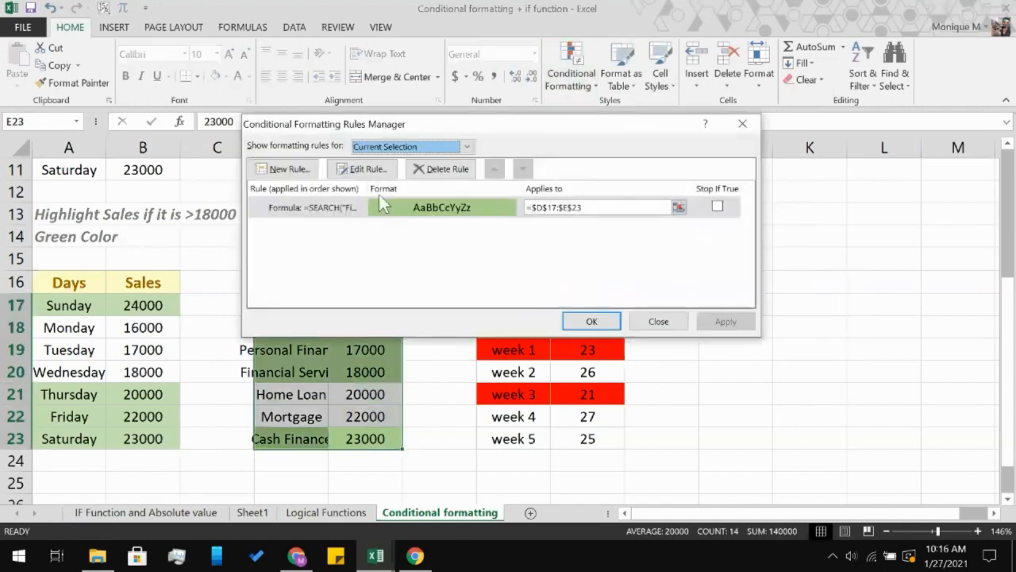
{"action": "left_click", "coordinate": [361, 169]}
{"action": "left_click", "coordinate": [421, 265]}
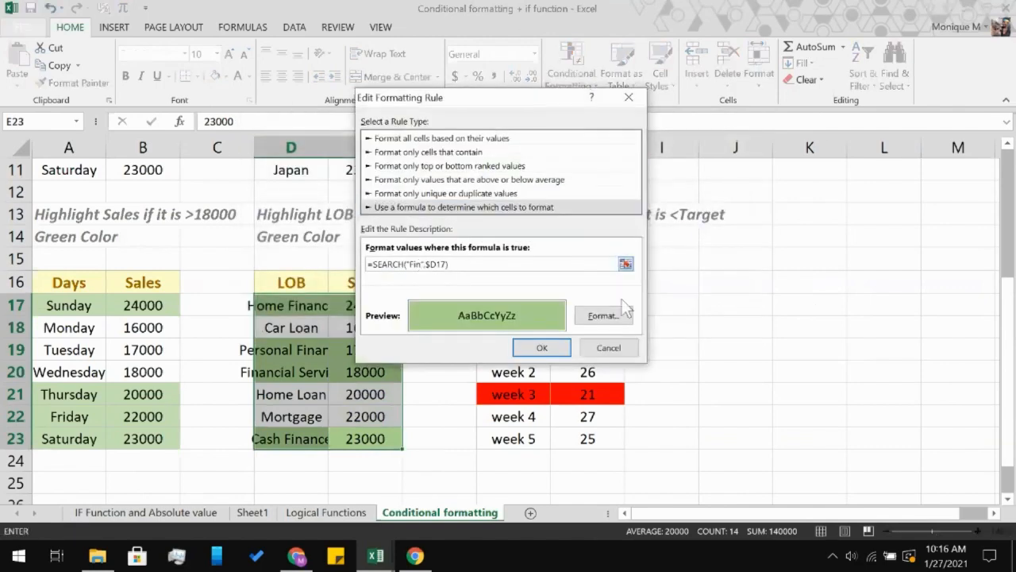
{"action": "type", "text": "ance"}
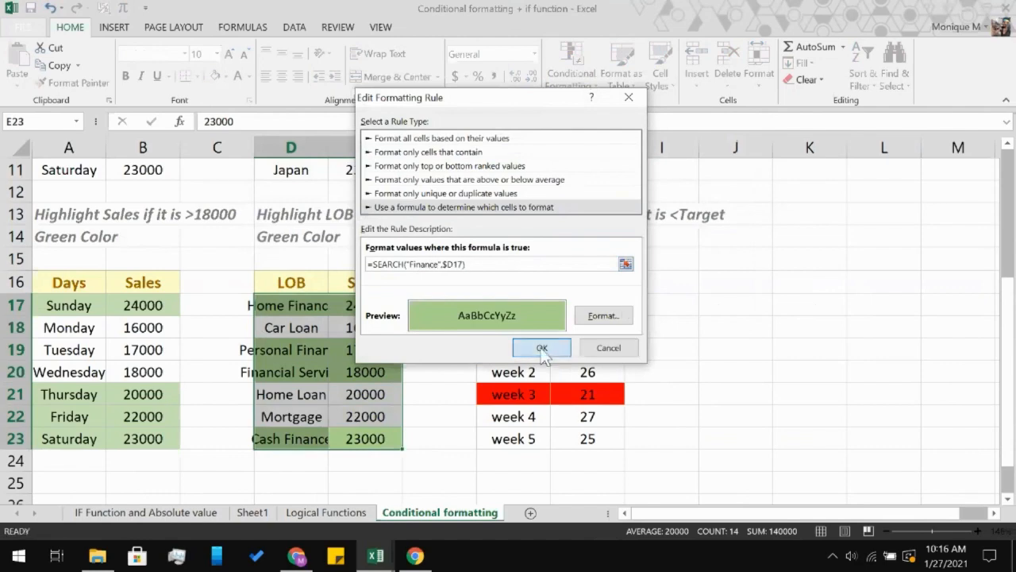
{"action": "left_click", "coordinate": [542, 350]}
{"action": "left_click", "coordinate": [593, 320]}
{"action": "left_click", "coordinate": [422, 421]}
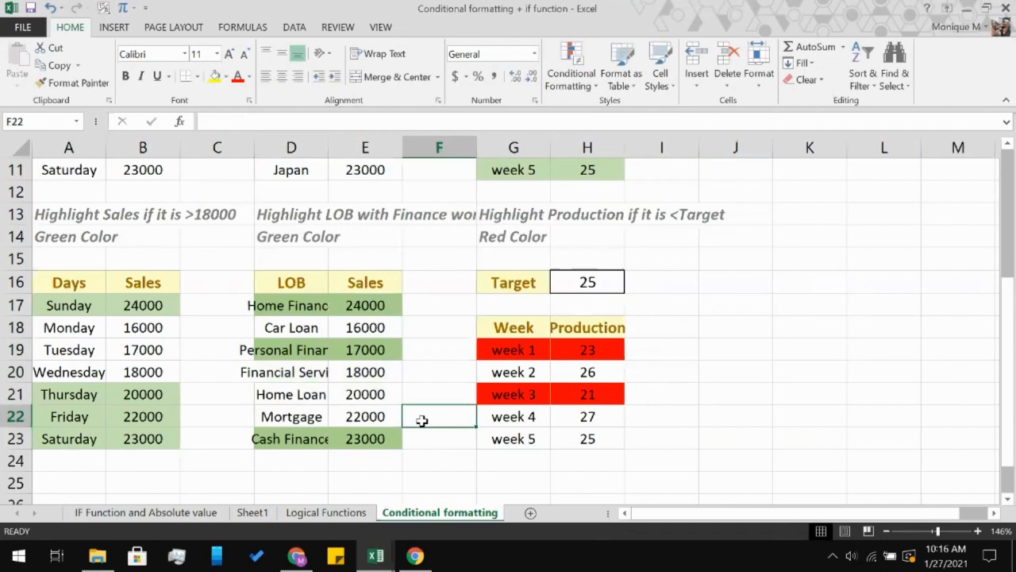
Select the whole worksheet and review all of its conditional formatting rules and the ranges they apply to
{"action": "scroll", "coordinate": [421, 421], "scroll_direction": "up", "scroll_amount": 4}
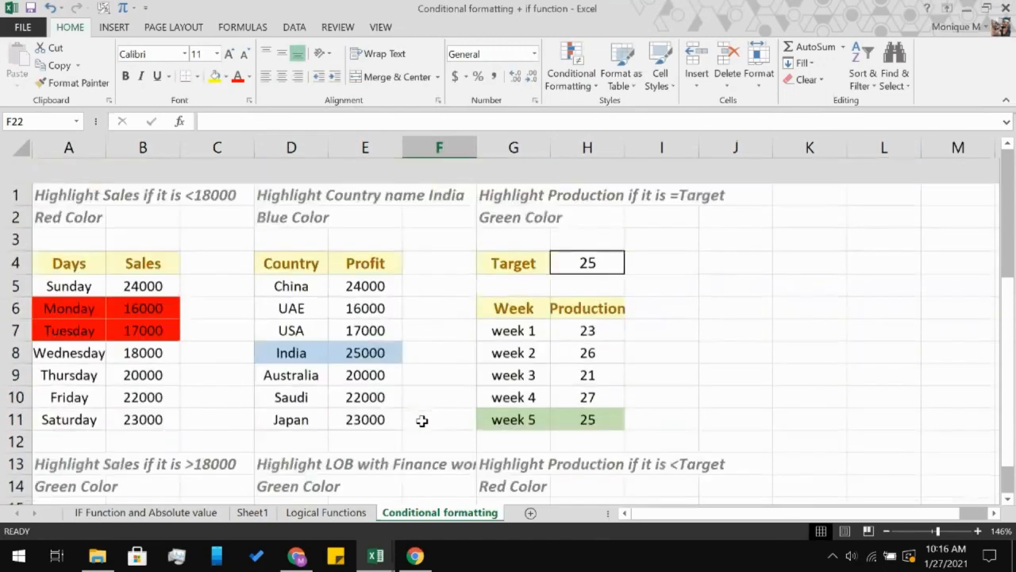
{"action": "scroll", "coordinate": [421, 421], "scroll_direction": "down", "scroll_amount": 4}
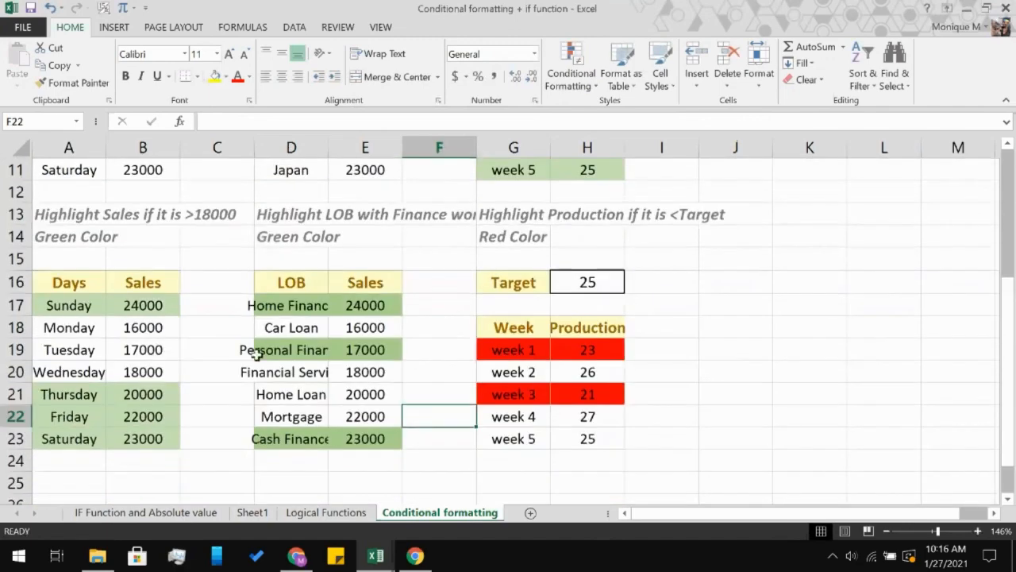
{"action": "left_click", "coordinate": [22, 148]}
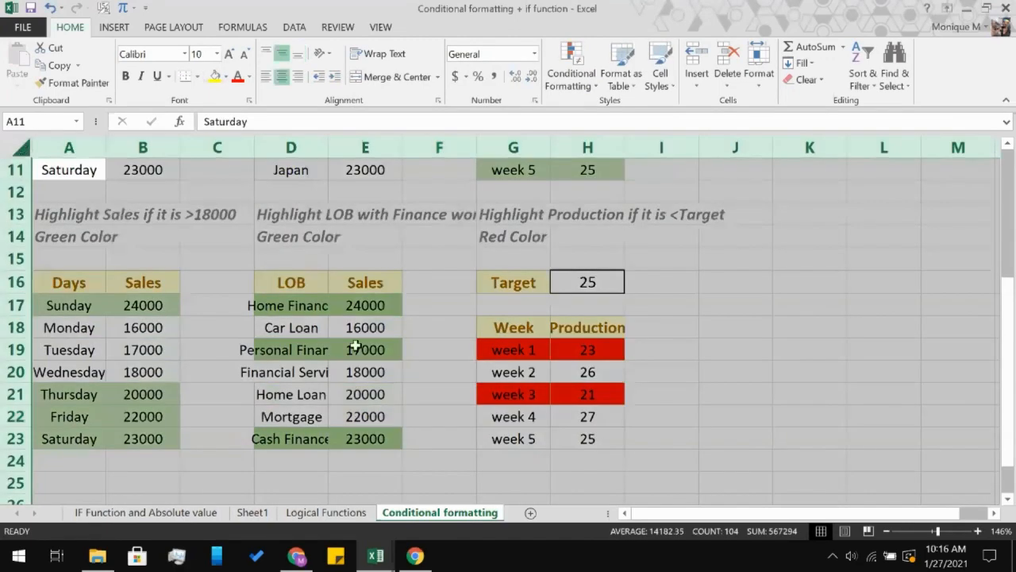
{"action": "scroll", "coordinate": [355, 347], "scroll_direction": "up", "scroll_amount": 4}
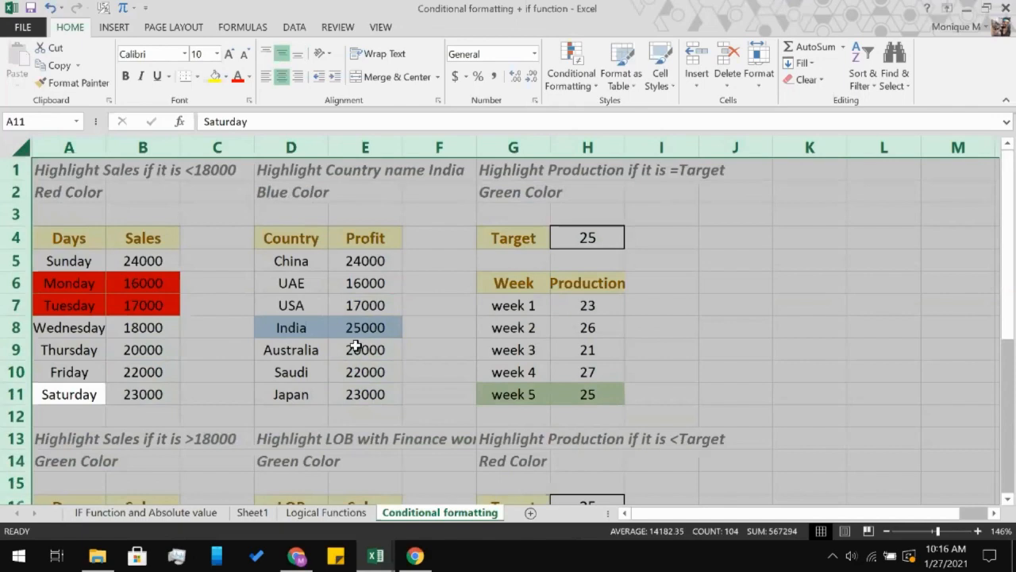
{"action": "left_click", "coordinate": [582, 86]}
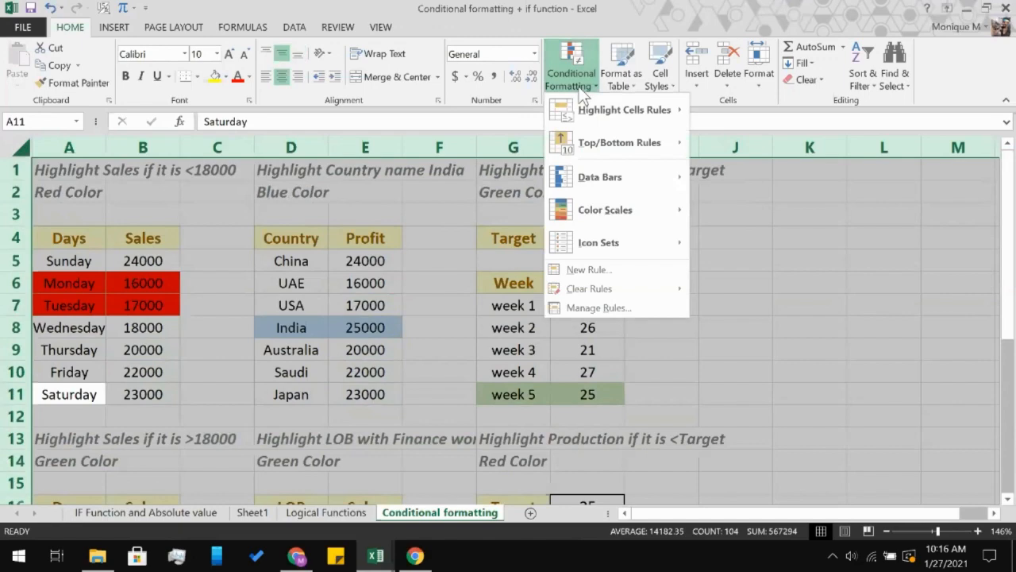
{"action": "mouse_move", "coordinate": [582, 111]}
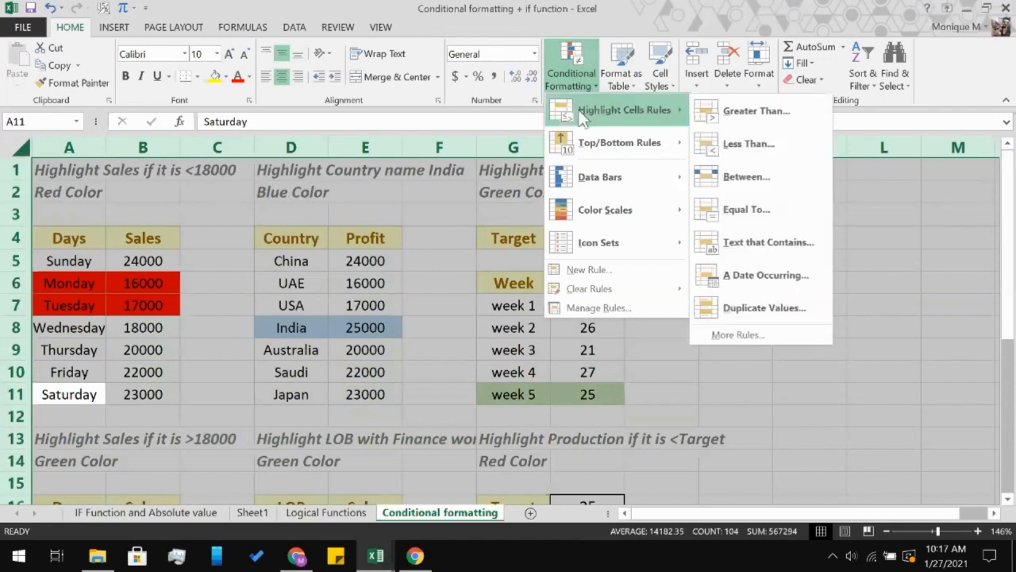
{"action": "left_click", "coordinate": [591, 309]}
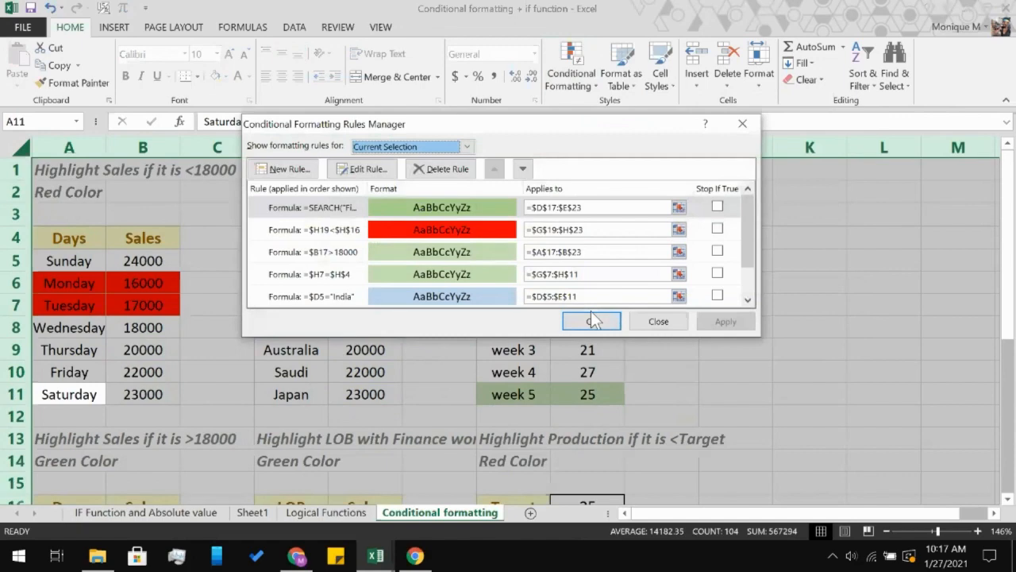
{"action": "scroll", "coordinate": [591, 256], "scroll_direction": "down", "scroll_amount": 1}
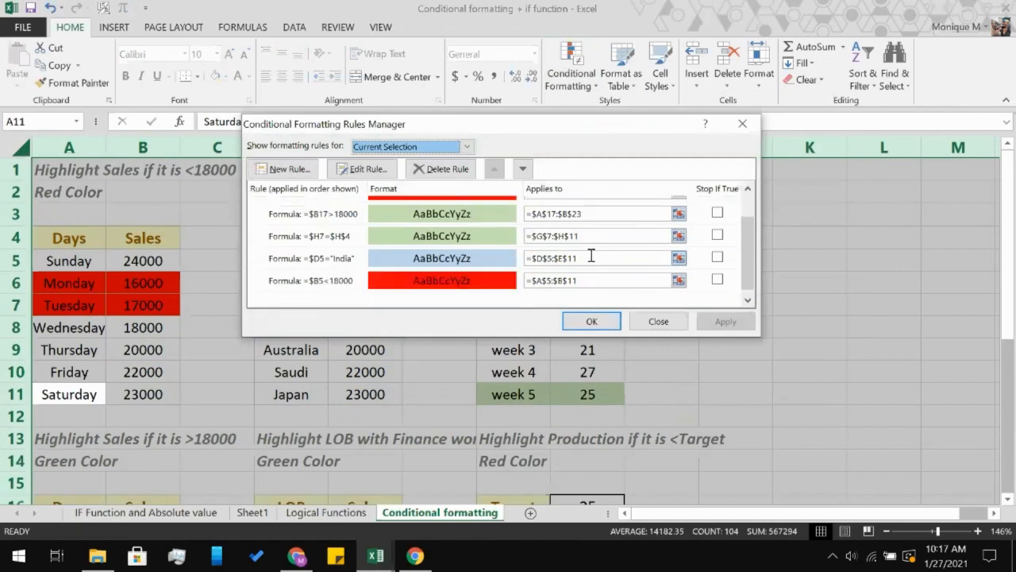
{"action": "scroll", "coordinate": [591, 255], "scroll_direction": "up", "scroll_amount": 2}
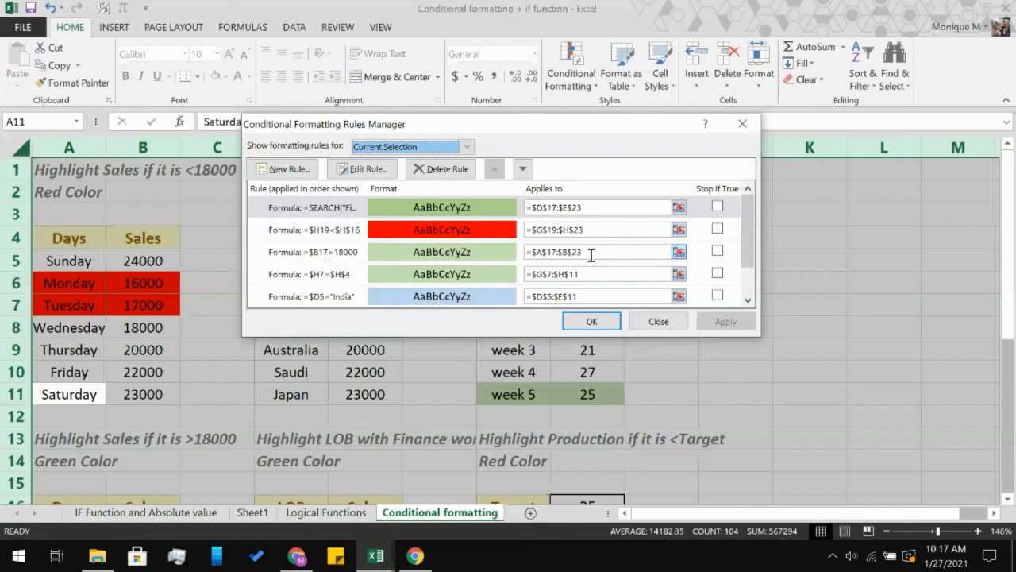
{"action": "scroll", "coordinate": [592, 255], "scroll_direction": "down", "scroll_amount": 1}
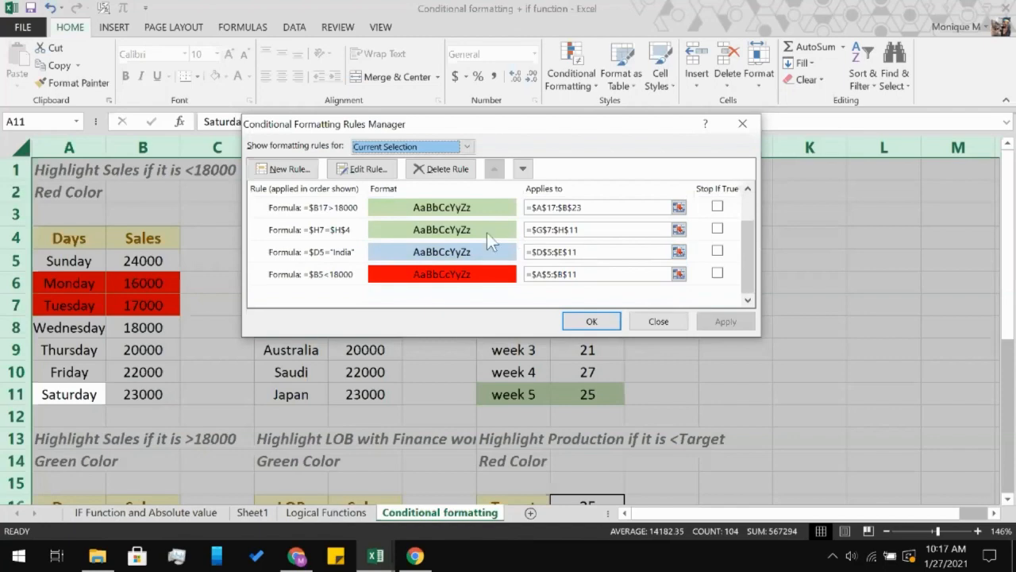
Delete the =$D5="India" rule applied to the Country and Profit table and save the rule changes
{"action": "left_click_drag", "start_coordinate": [456, 120], "coordinate": [605, 114]}
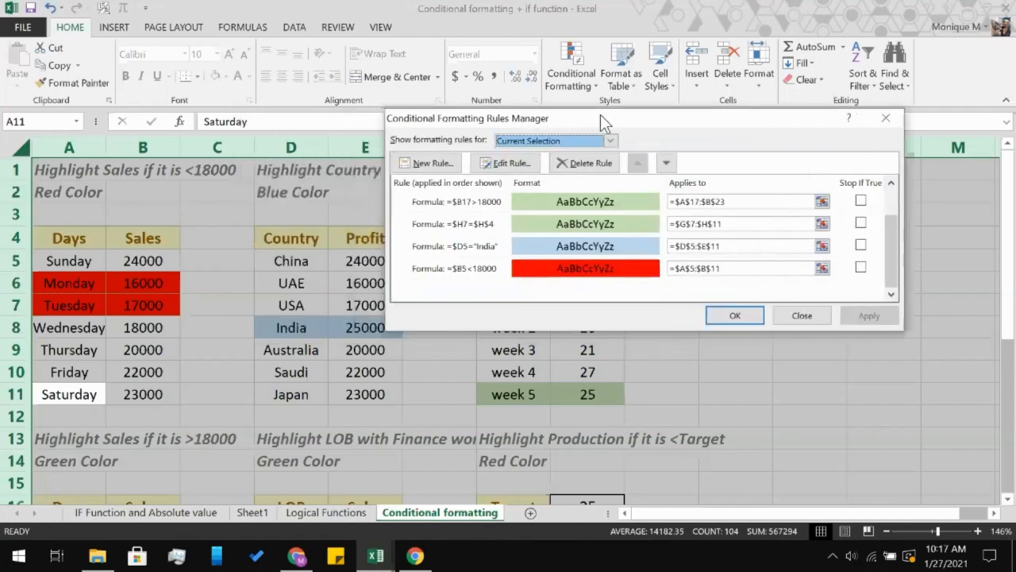
{"action": "left_click", "coordinate": [471, 240]}
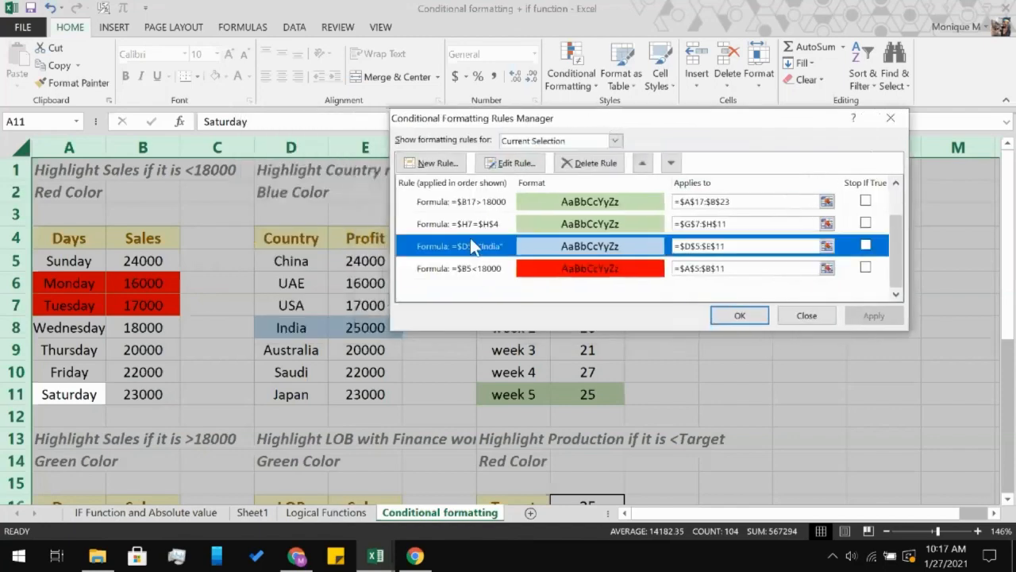
{"action": "left_click", "coordinate": [588, 162]}
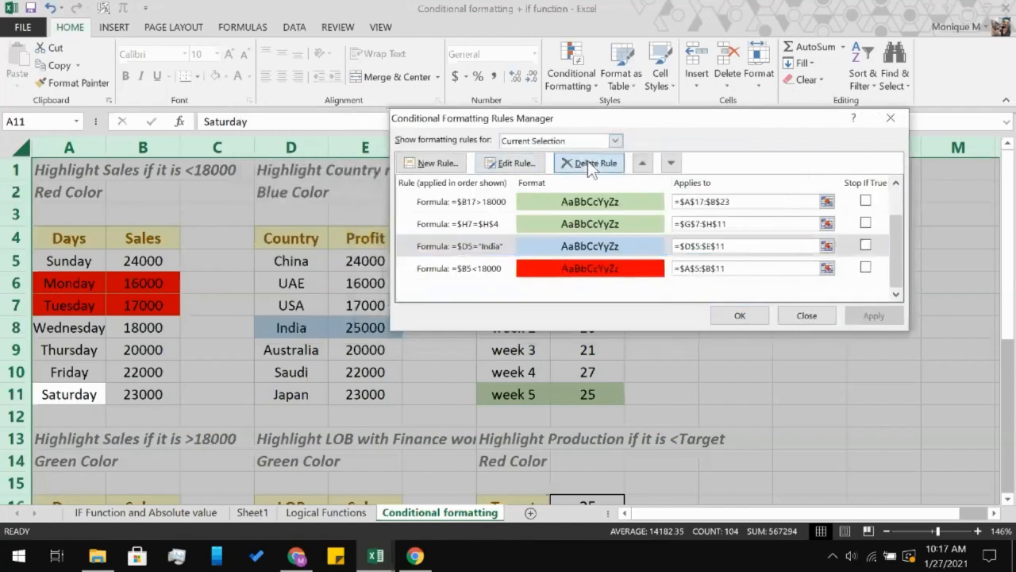
{"action": "left_click", "coordinate": [729, 314]}
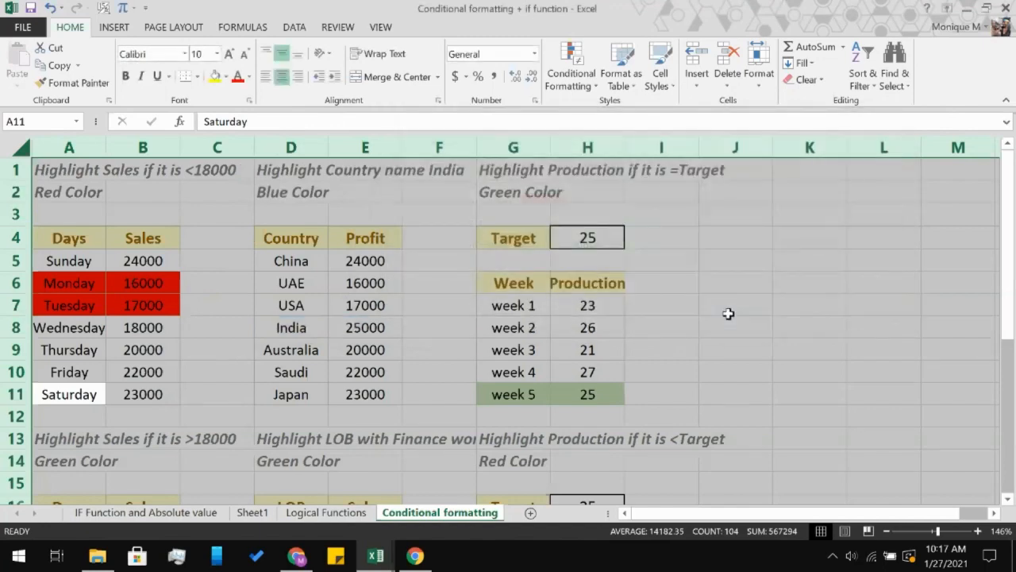
{"action": "left_click", "coordinate": [397, 334]}
{"action": "left_click", "coordinate": [437, 325]}
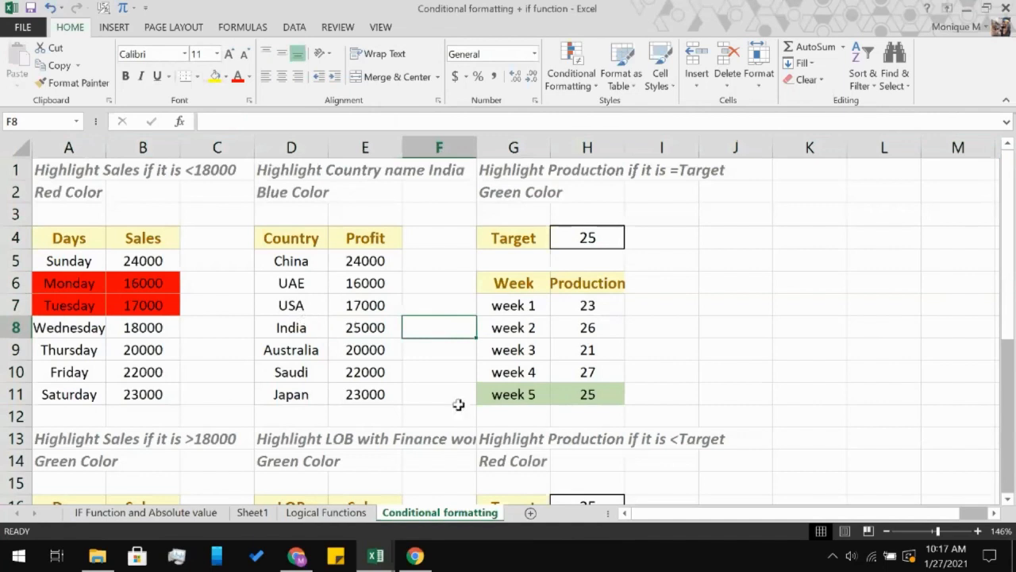
{"action": "left_click", "coordinate": [615, 243]}
{"action": "left_click", "coordinate": [767, 287]}
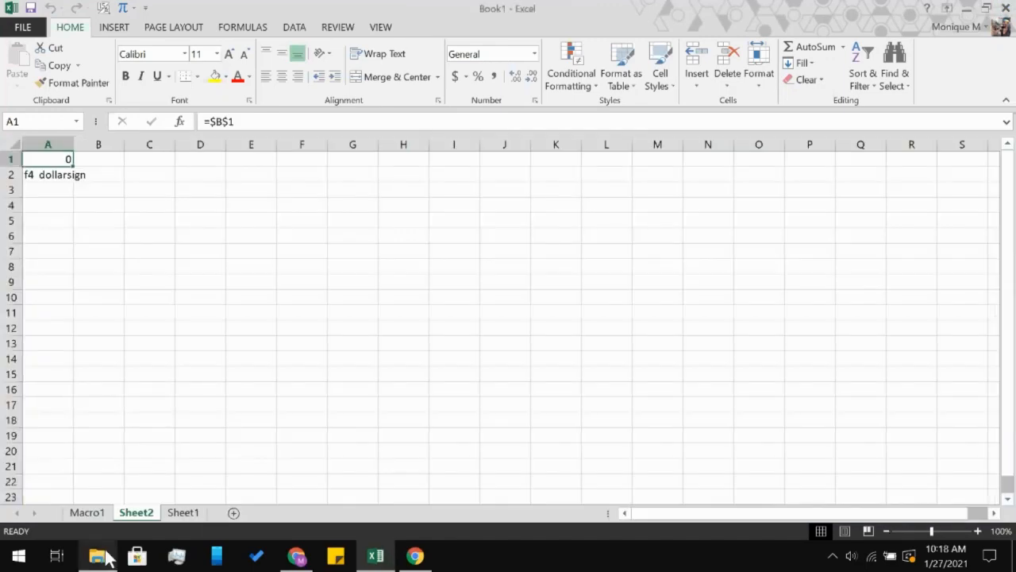
Switch to File Explorer, open the Sales Data workbook from the Day 2 folder and enable editing
{"action": "left_click", "coordinate": [105, 558]}
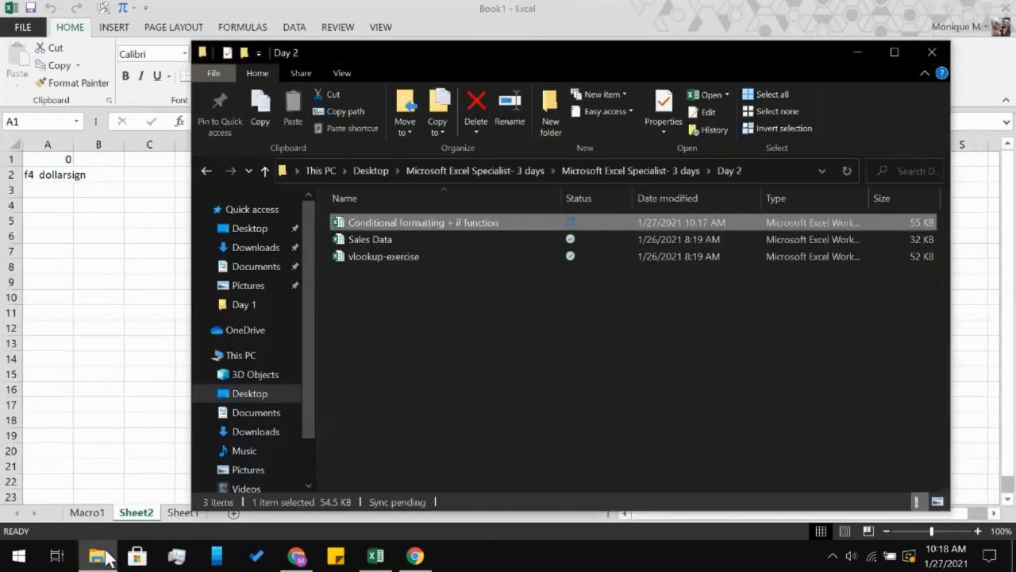
{"action": "double_click", "coordinate": [384, 241]}
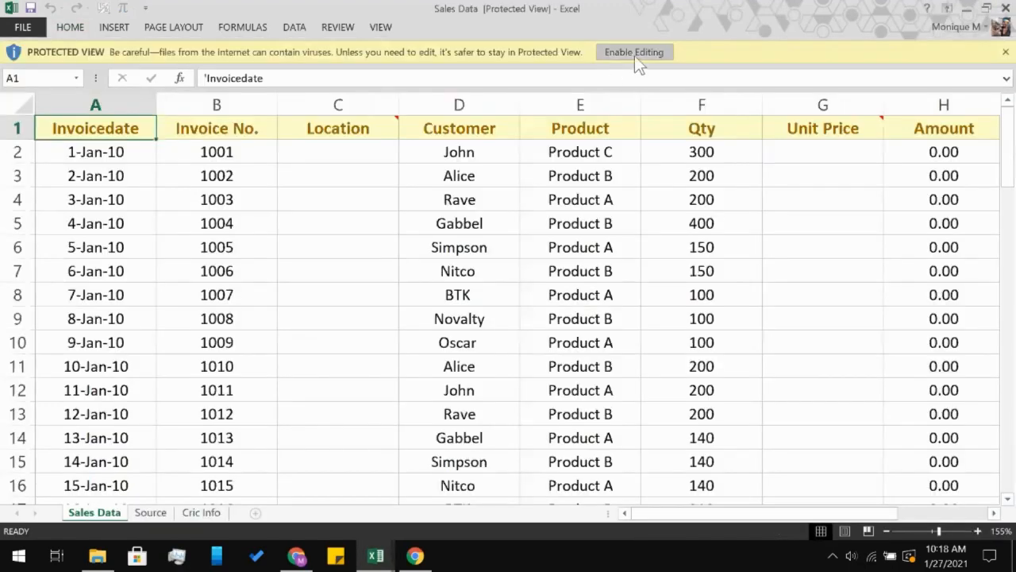
{"action": "left_click", "coordinate": [634, 53]}
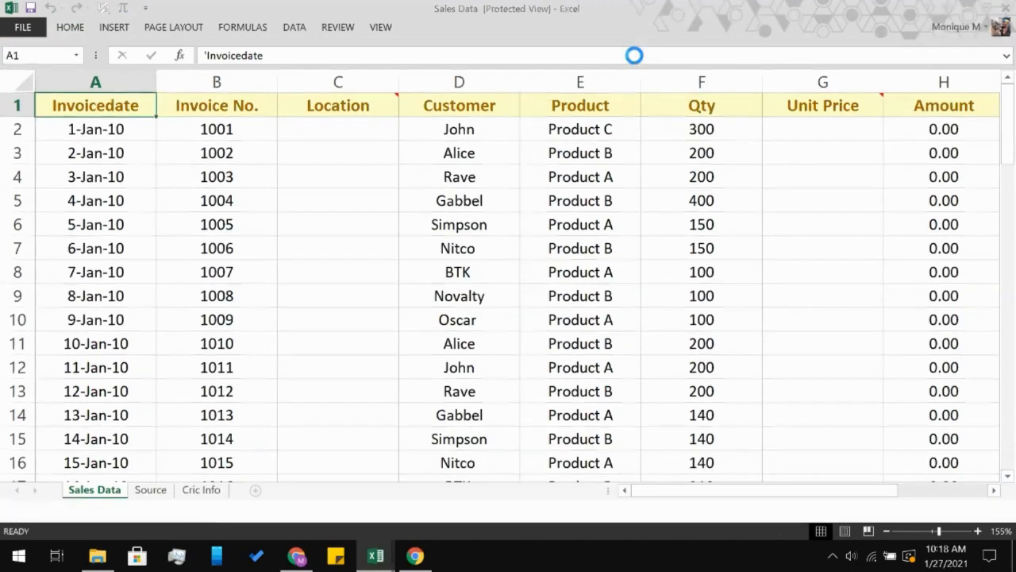
Examine the Sales Data sheet's invoice columns and the separate Customer and Locations table, ending at 120% zoom
{"action": "scroll", "coordinate": [506, 305], "scroll_direction": "right", "scroll_amount": 3}
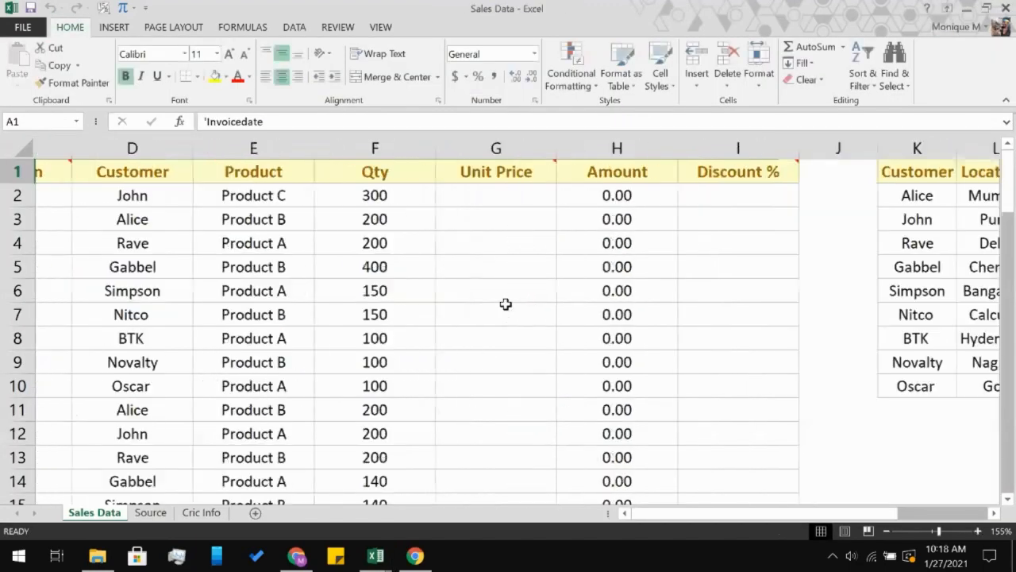
{"action": "scroll", "coordinate": [506, 304], "scroll_direction": "right", "scroll_amount": 1}
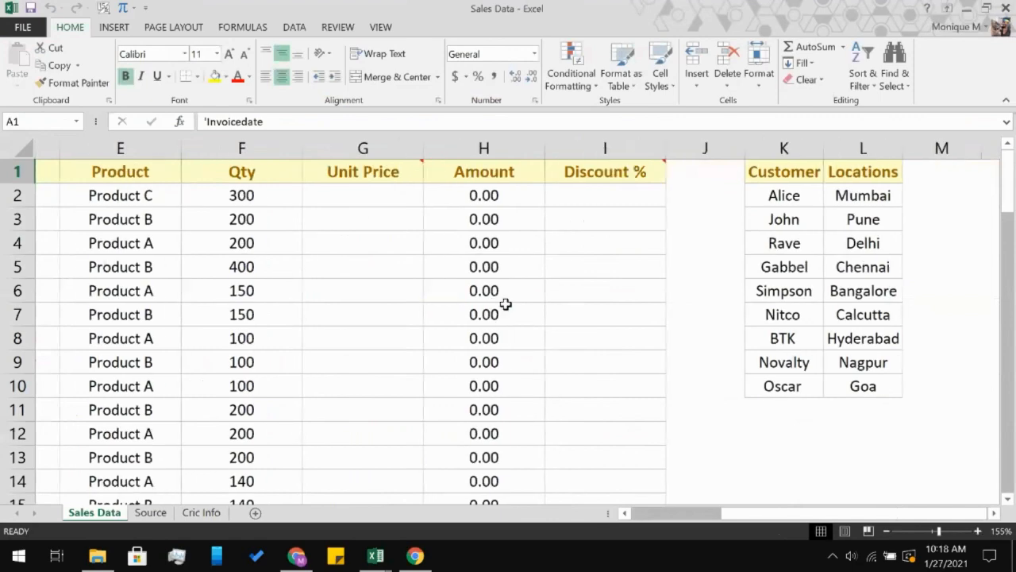
{"action": "scroll", "coordinate": [506, 305], "scroll_direction": "left", "scroll_amount": 4}
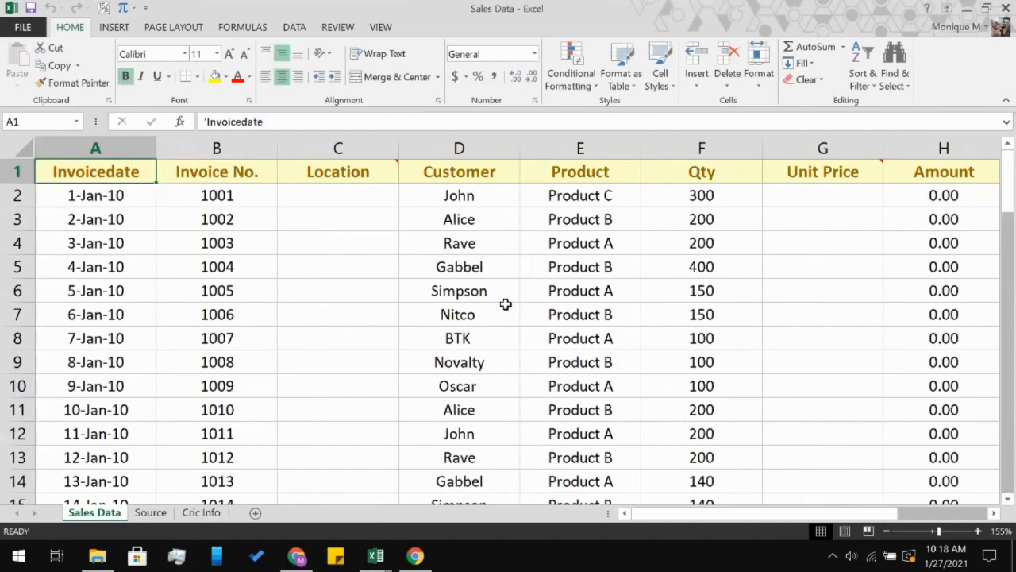
{"action": "scroll", "coordinate": [506, 304], "scroll_direction": "down", "scroll_amount": 14}
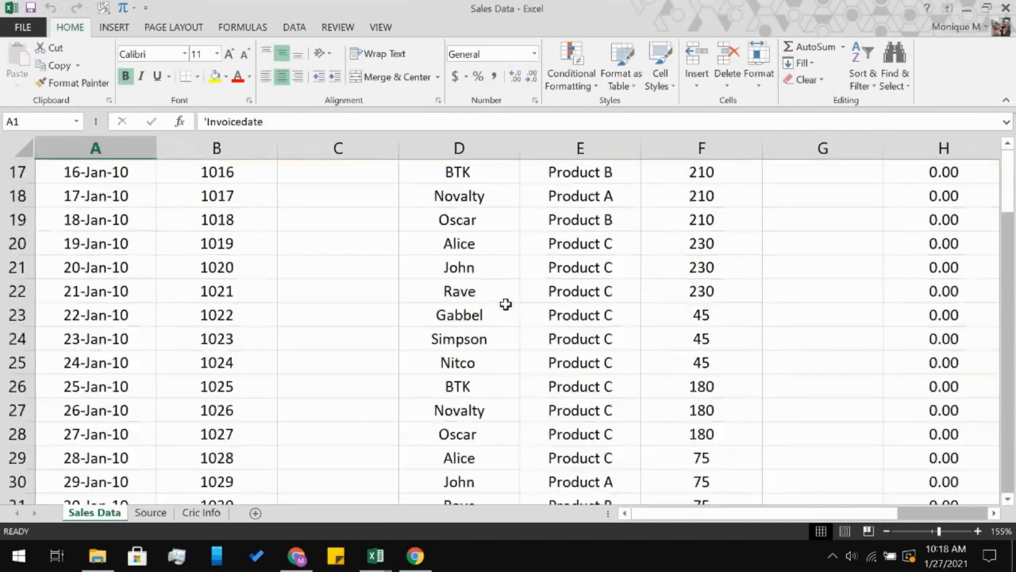
{"action": "scroll", "coordinate": [506, 304], "scroll_direction": "up", "scroll_amount": 14}
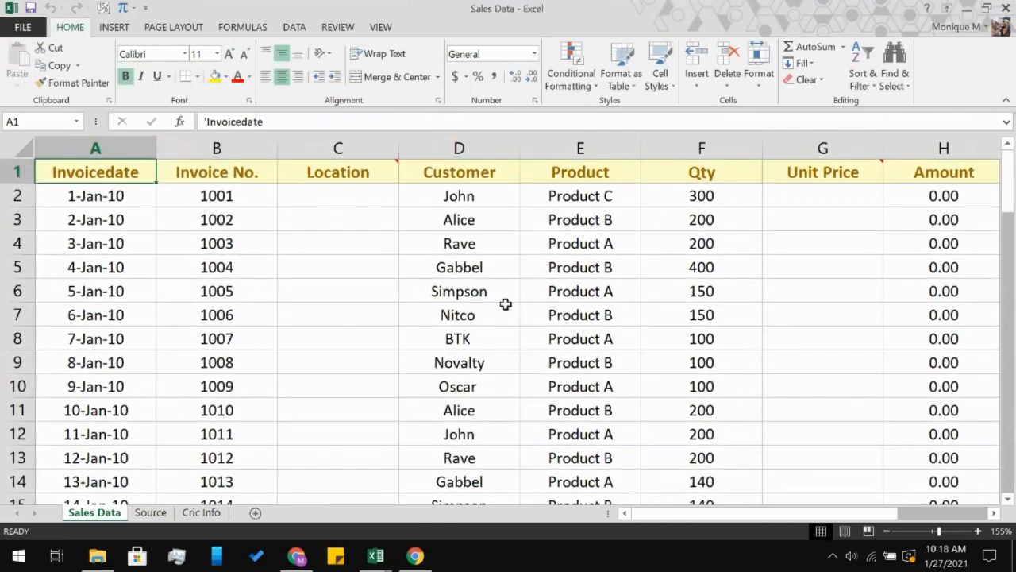
{"action": "left_click", "coordinate": [886, 530]}
{"action": "left_click", "coordinate": [886, 530]}
{"action": "left_click", "coordinate": [887, 531]}
{"action": "left_click", "coordinate": [886, 531]}
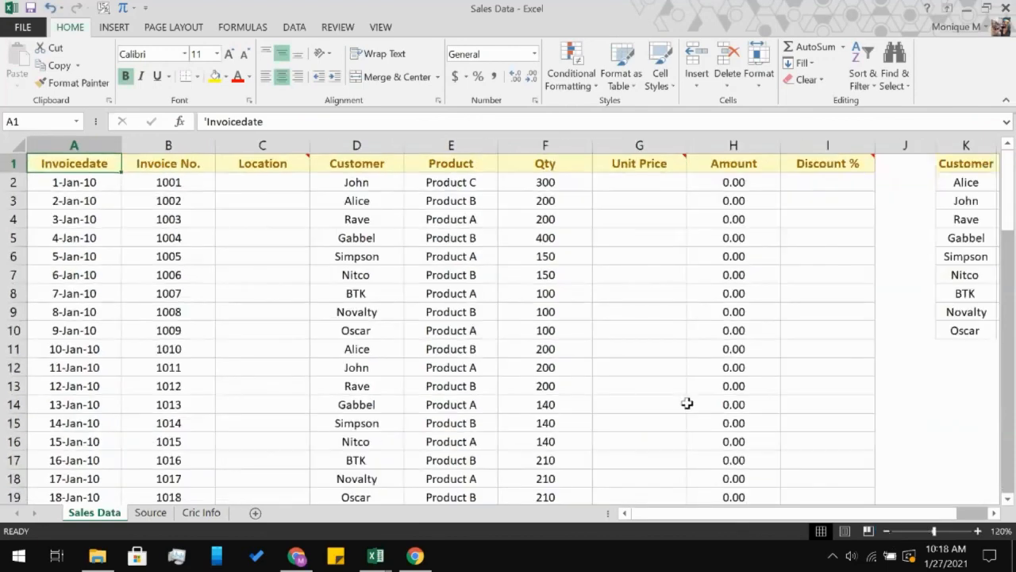
Zoom the Sales Data sheet to 110% and examine its empty columns against the Source sheet's product price, discount and country code tables
{"action": "scroll", "coordinate": [688, 403], "scroll_direction": "right", "scroll_amount": 2}
{"action": "scroll", "coordinate": [688, 403], "scroll_direction": "left", "scroll_amount": 2}
{"action": "left_click", "coordinate": [887, 531]}
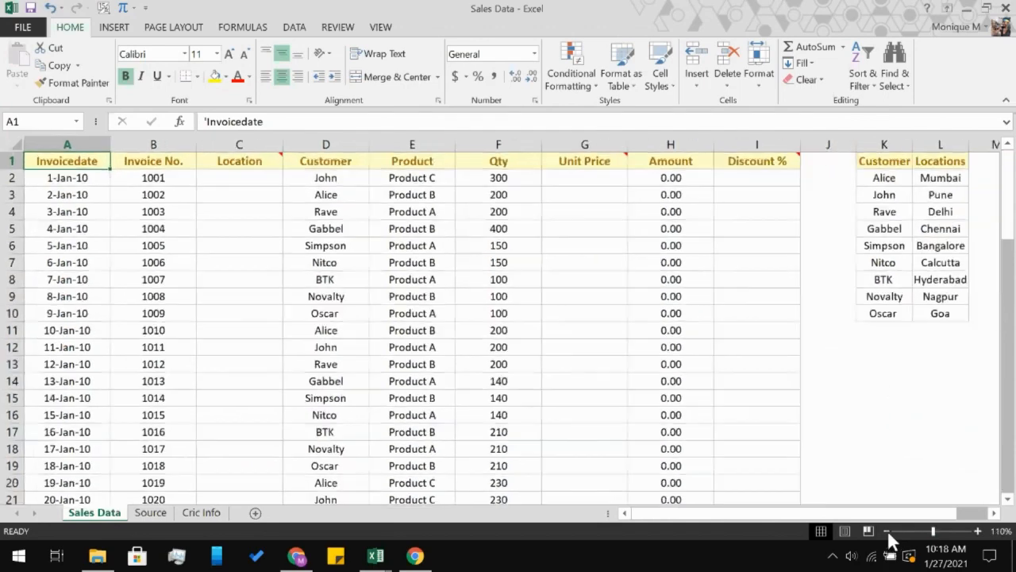
{"action": "left_click", "coordinate": [234, 176]}
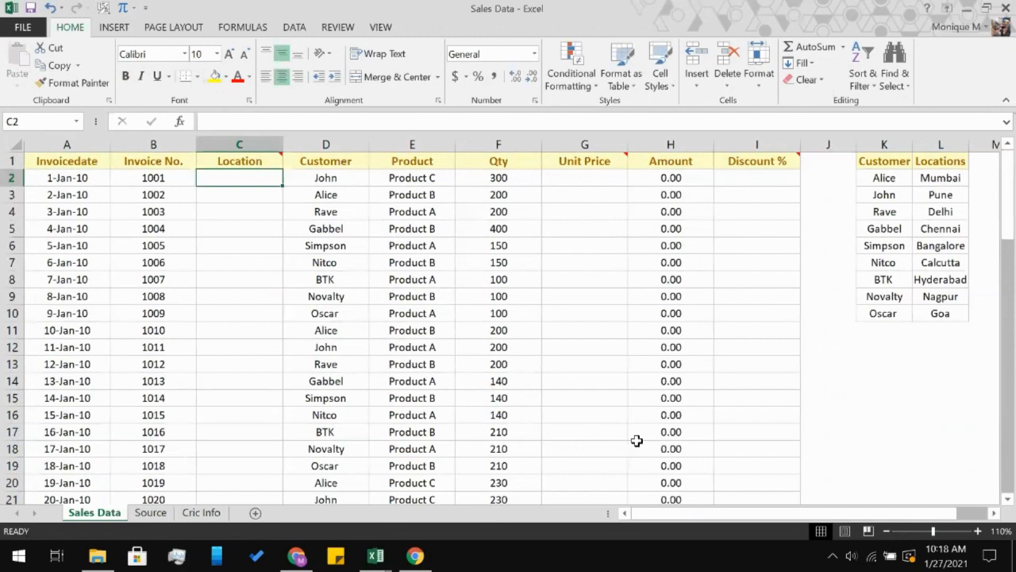
{"action": "left_click", "coordinate": [162, 517]}
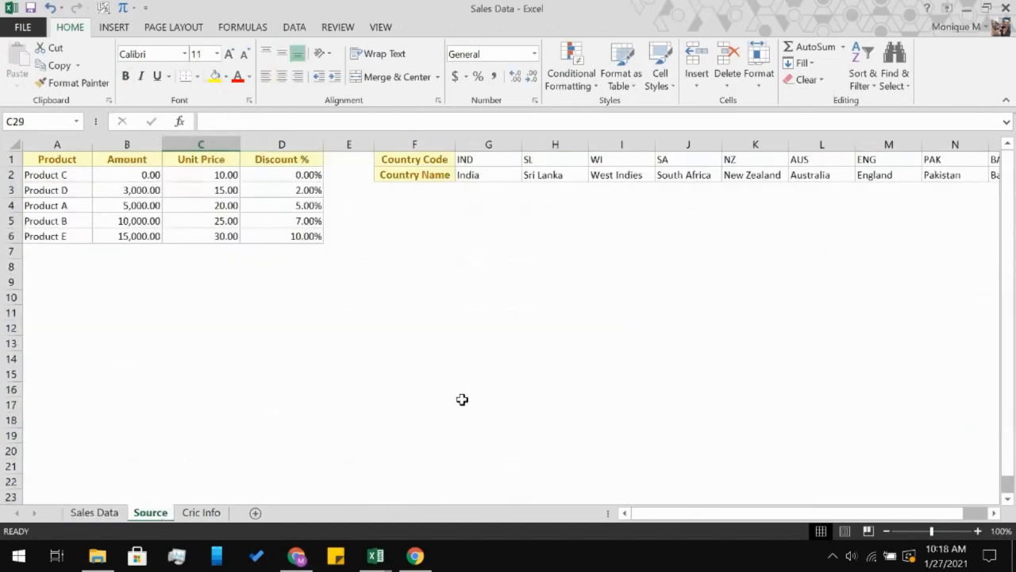
{"action": "scroll", "coordinate": [462, 399], "scroll_direction": "right", "scroll_amount": 4}
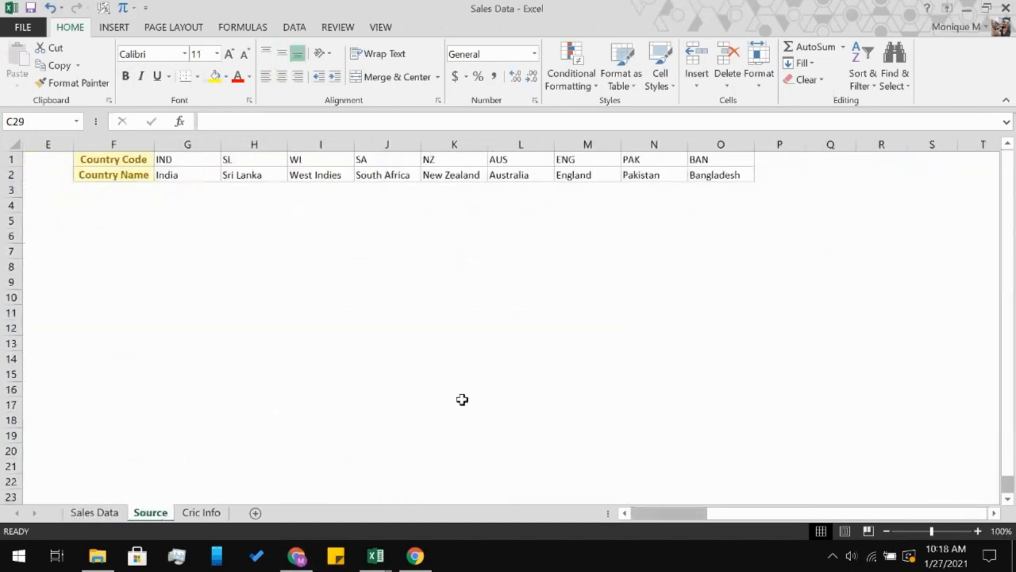
{"action": "scroll", "coordinate": [463, 399], "scroll_direction": "left", "scroll_amount": 4}
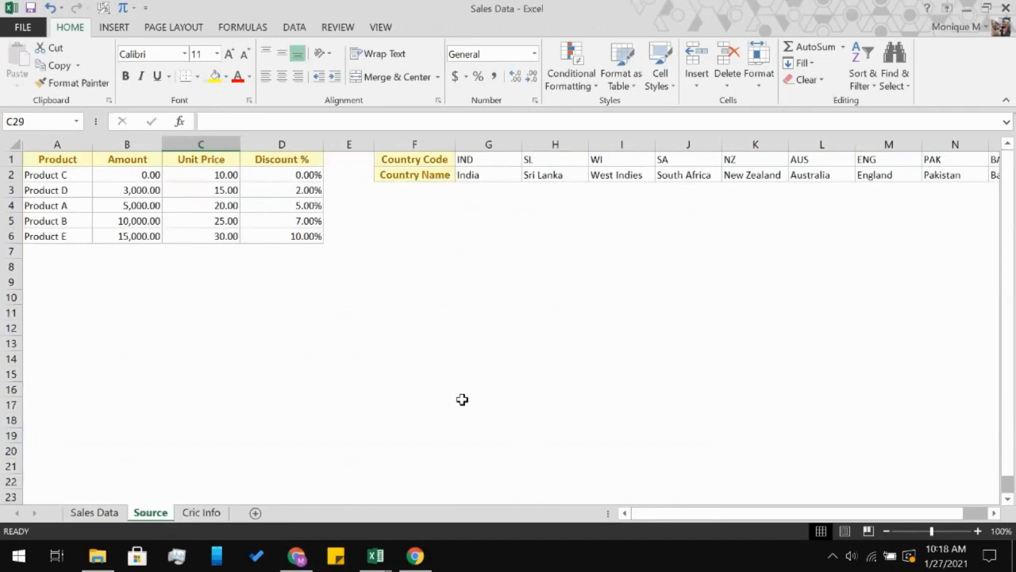
{"action": "left_click", "coordinate": [103, 515]}
{"action": "left_click", "coordinate": [150, 513]}
{"action": "left_click", "coordinate": [94, 515]}
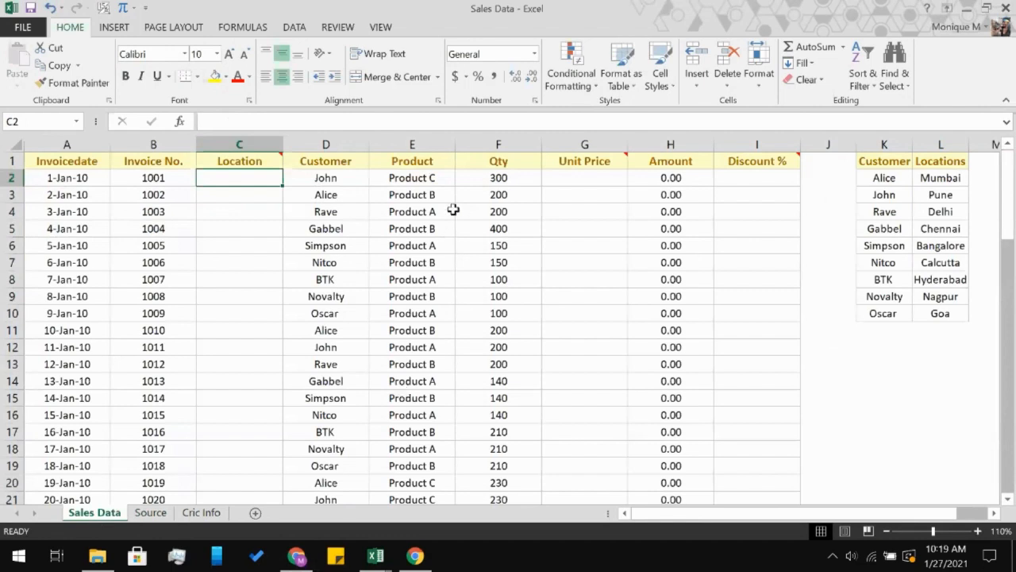
{"action": "left_click", "coordinate": [433, 177]}
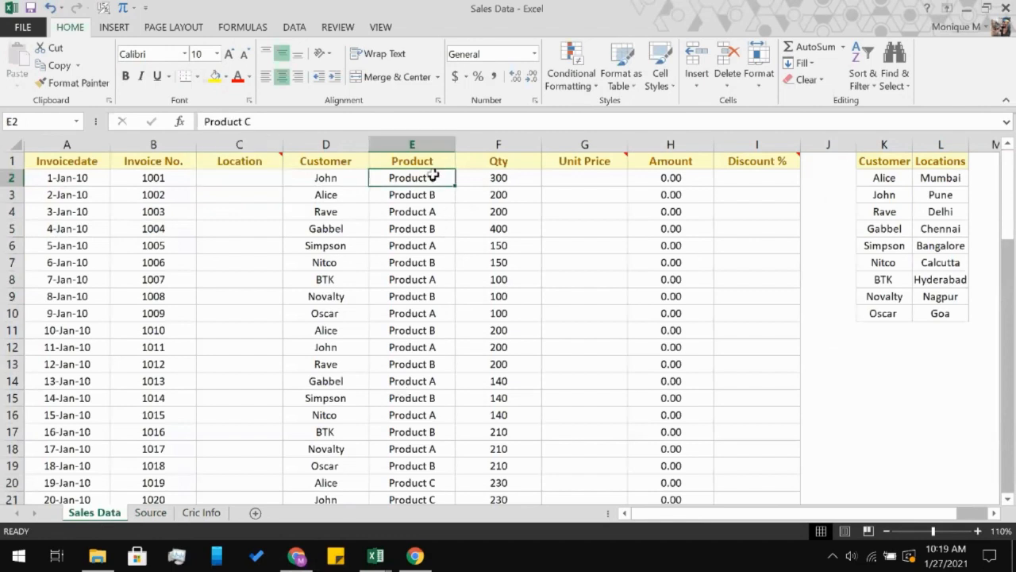
Begin an IF formula in G2, the first Unit Price cell of the Sales Data sheet
{"action": "left_click", "coordinate": [562, 178]}
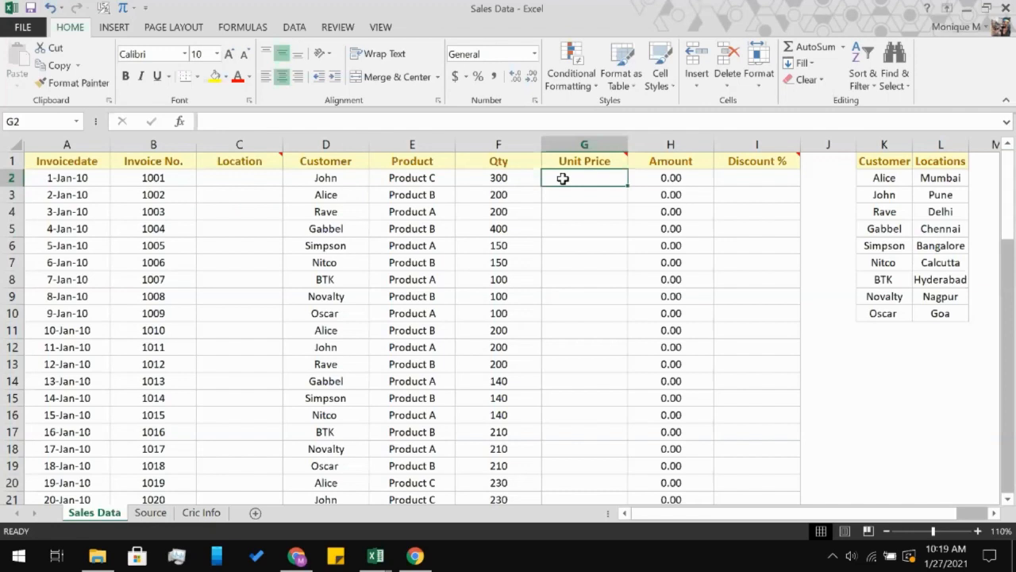
{"action": "type", "text": "="}
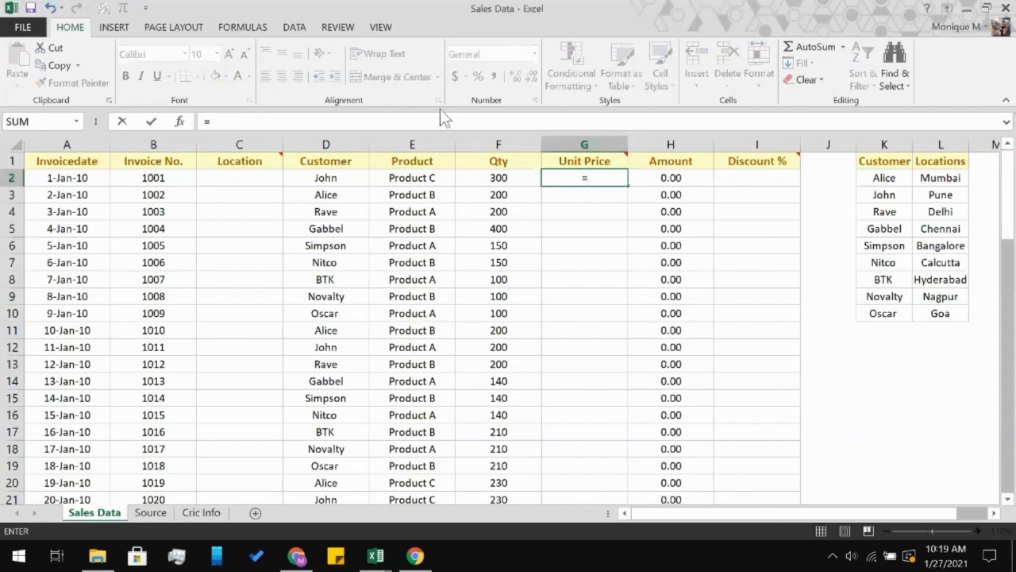
{"action": "left_click", "coordinate": [410, 177]}
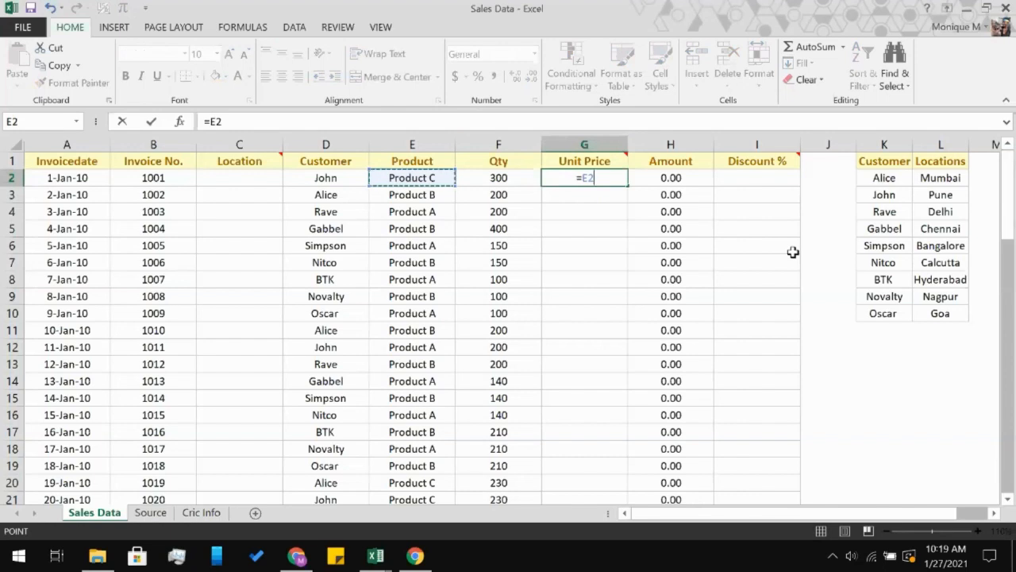
{"action": "type", "text": "="}
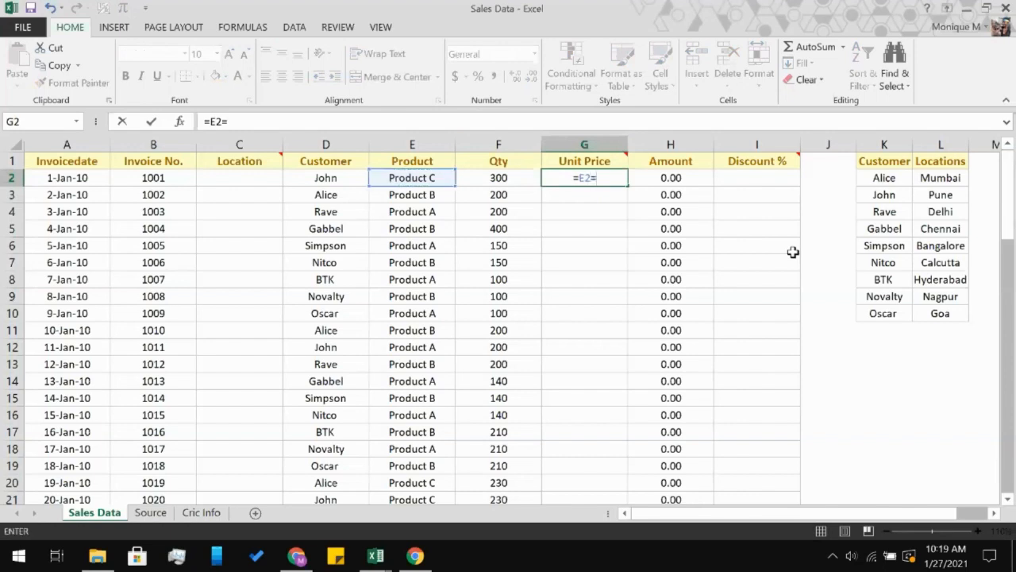
{"action": "key", "text": "BackSpace"}
{"action": "key", "text": "BackSpace"}
{"action": "key", "text": "BackSpace"}
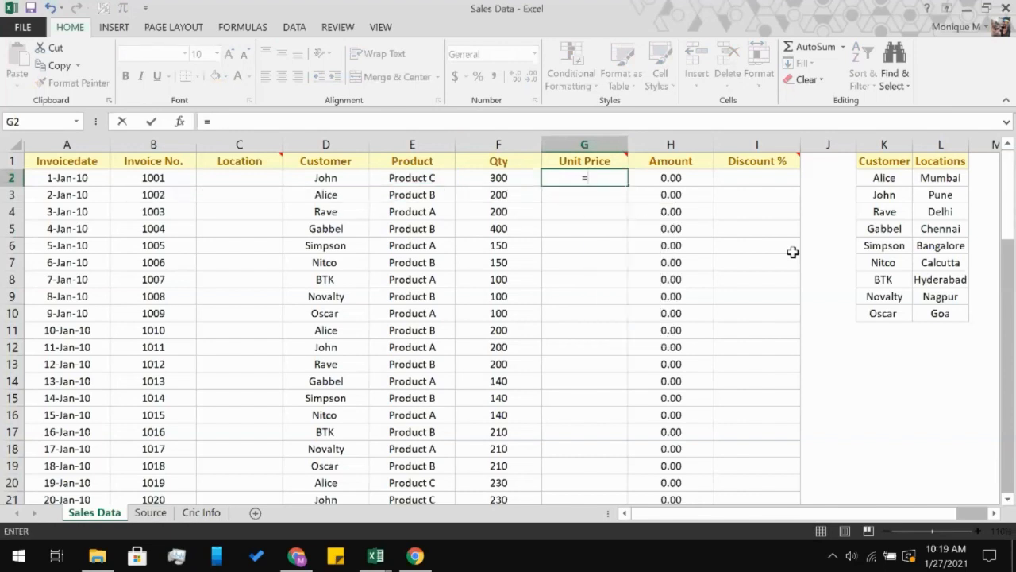
{"action": "type", "text": "Ifq"}
{"action": "key", "text": "BackSpace"}
{"action": "key", "text": "Tab"}
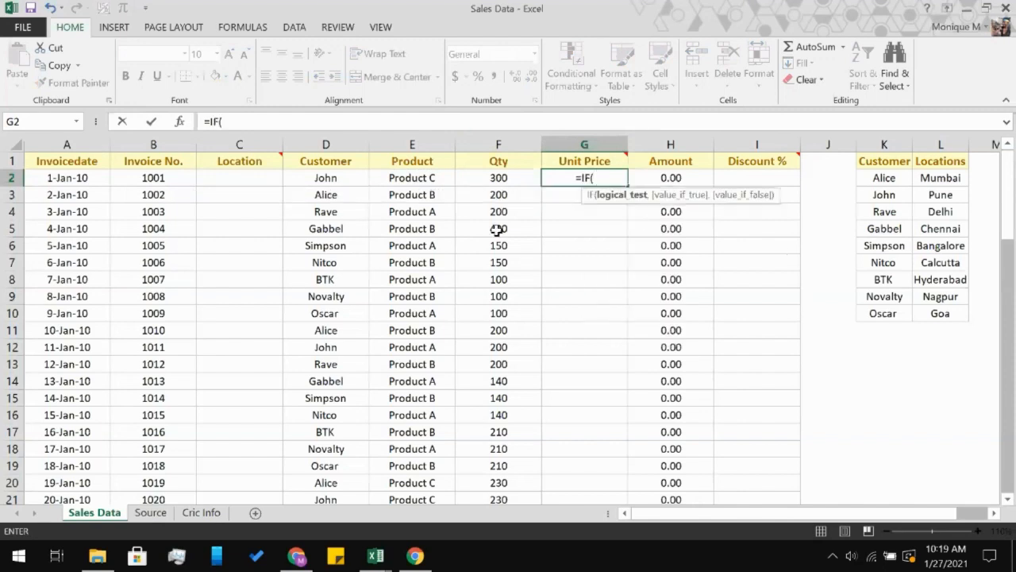
Try to make the IF test compare product cell E2 with cell A2 on the Source sheet, returning to Sales Data
{"action": "left_click", "coordinate": [426, 178]}
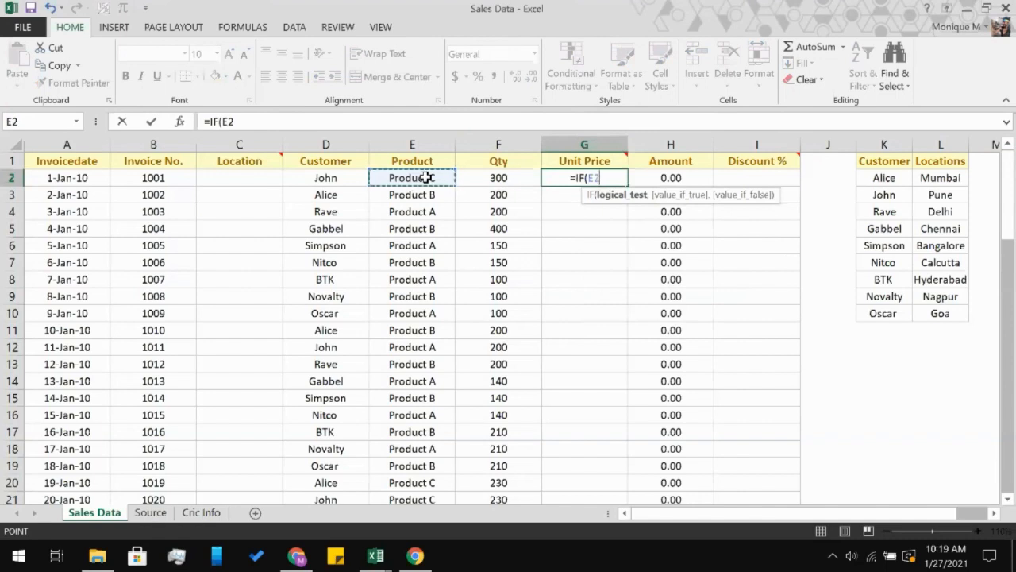
{"action": "type", "text": "="}
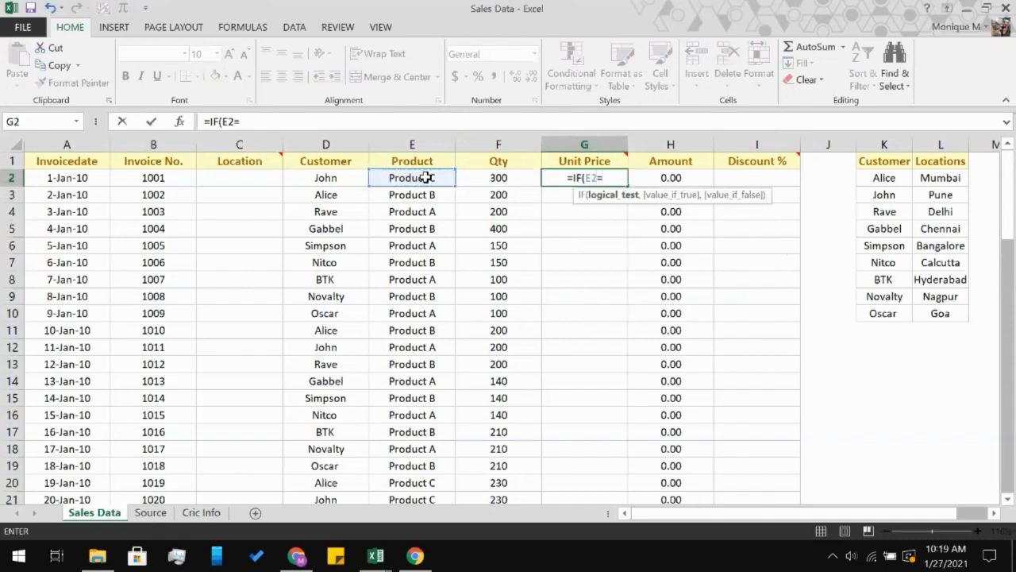
{"action": "left_click", "coordinate": [135, 518]}
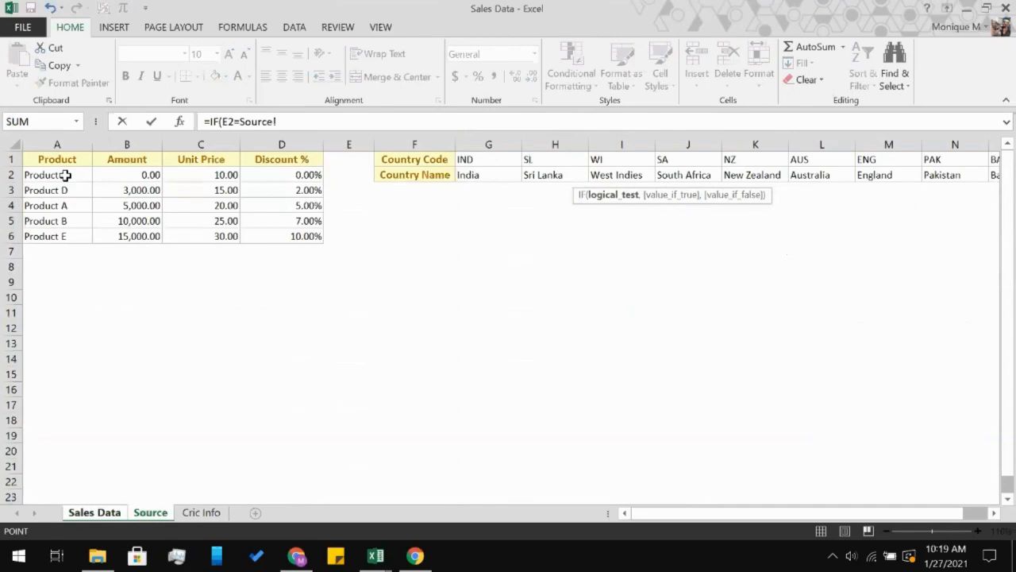
{"action": "left_click", "coordinate": [84, 513]}
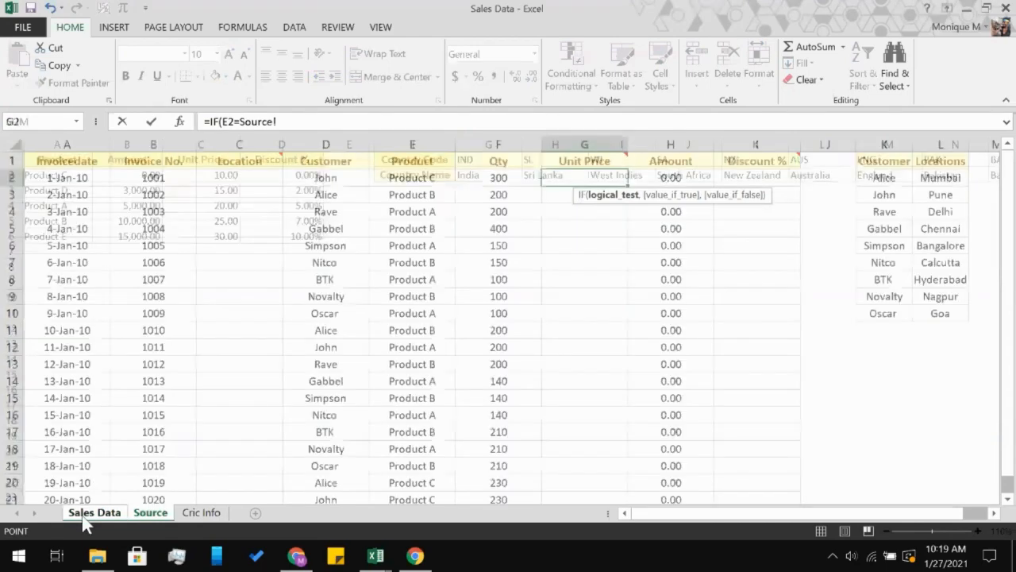
{"action": "left_click", "coordinate": [163, 512]}
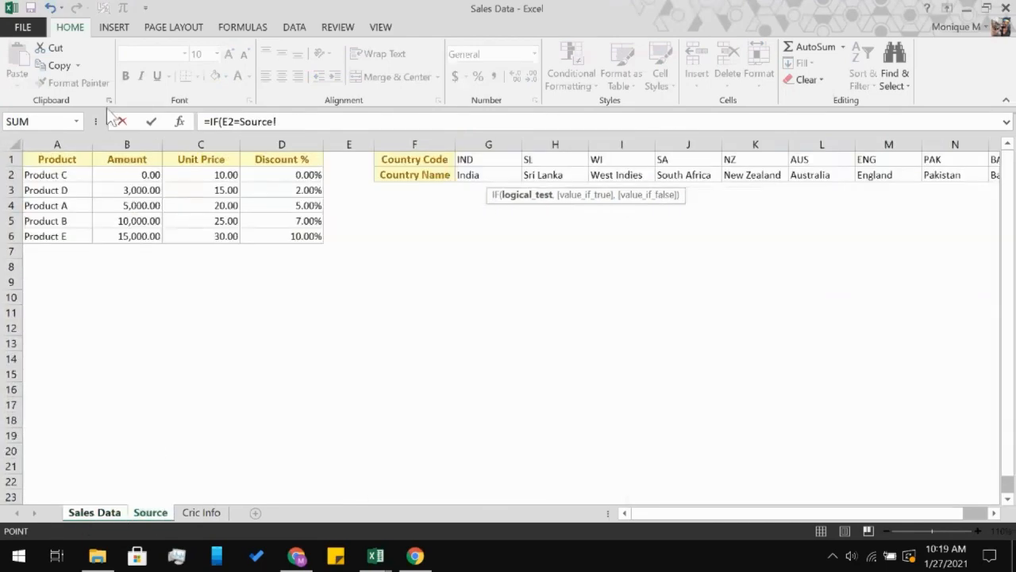
{"action": "left_click", "coordinate": [62, 176]}
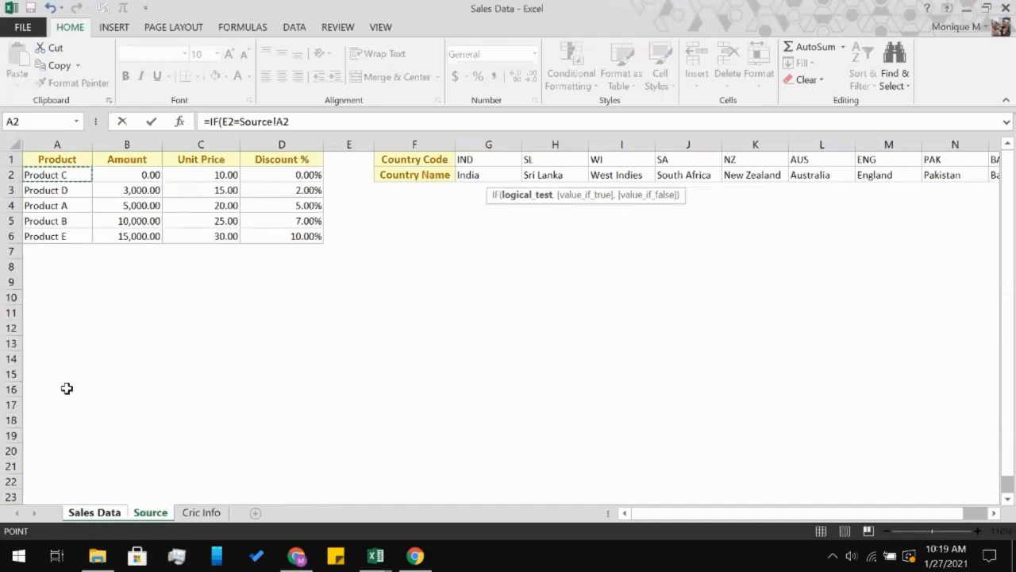
{"action": "left_click", "coordinate": [85, 513]}
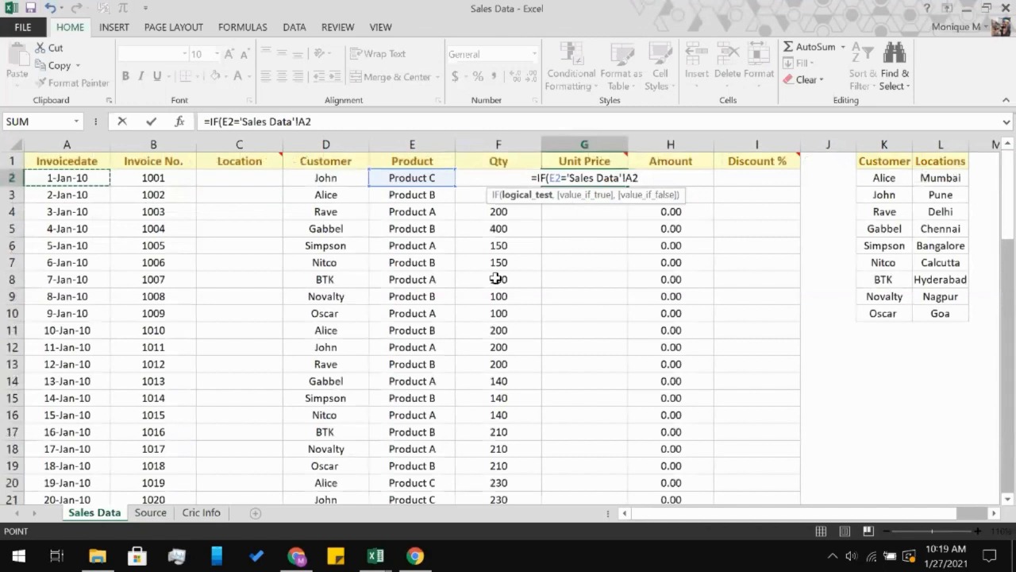
Try to wrap the comparison in an OR function and add a separator for a second condition
{"action": "left_click", "coordinate": [551, 178]}
{"action": "type", "text": "O"}
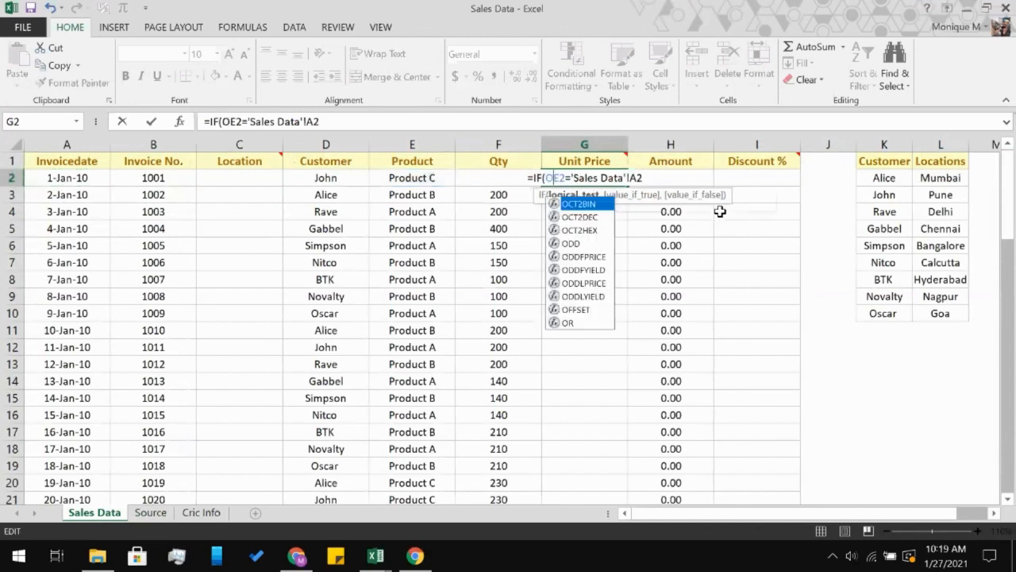
{"action": "type", "text": "R("}
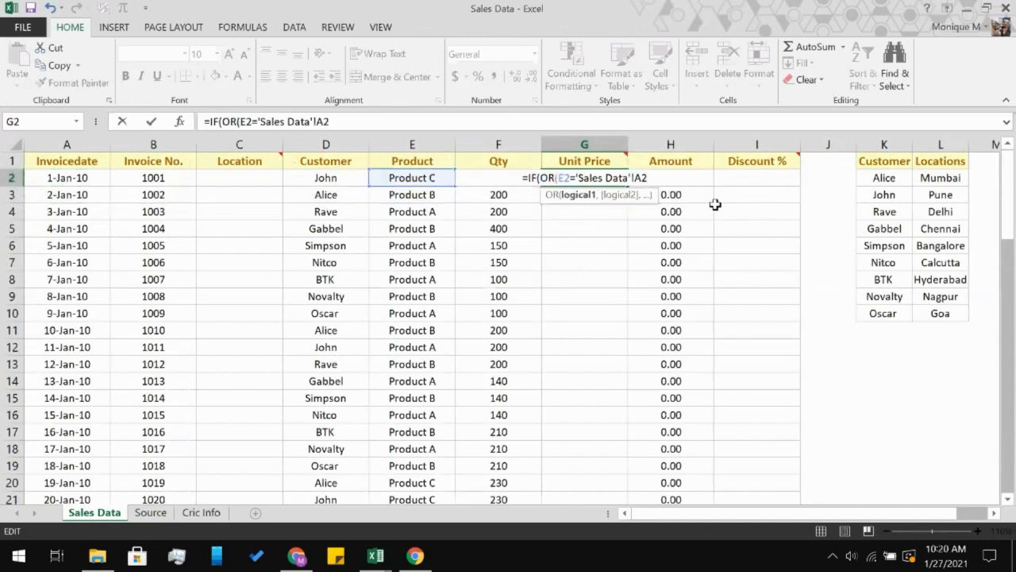
{"action": "type", "text": ","}
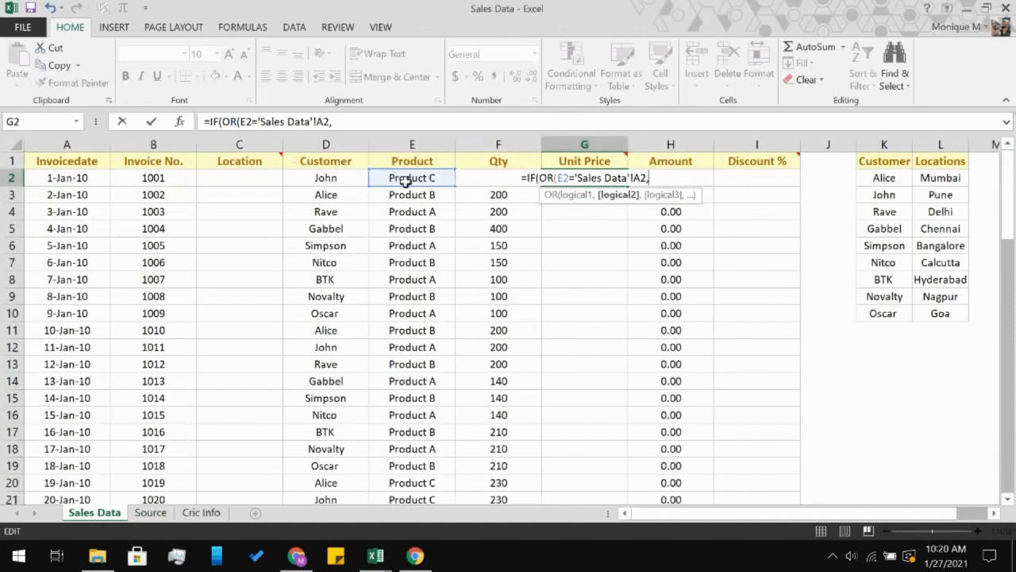
Erase the OR condition from the G2 formula back to the opening =IF(
{"action": "key", "text": "BackSpace"}
{"action": "key", "text": "BackSpace"}
{"action": "key", "text": "BackSpace"}
{"action": "key", "text": "BackSpace"}
{"action": "key", "text": "BackSpace"}
{"action": "key", "text": "BackSpace"}
{"action": "key", "text": "BackSpace"}
{"action": "key", "text": "BackSpace"}
{"action": "key", "text": "BackSpace"}
{"action": "key", "text": "BackSpace"}
{"action": "key", "text": "BackSpace"}
{"action": "key", "text": "BackSpace"}
{"action": "key", "text": "BackSpace"}
{"action": "key", "text": "BackSpace"}
{"action": "key", "text": "BackSpace"}
{"action": "key", "text": "BackSpace"}
{"action": "key", "text": "BackSpace"}
{"action": "key", "text": "BackSpace"}
{"action": "key", "text": "BackSpace"}
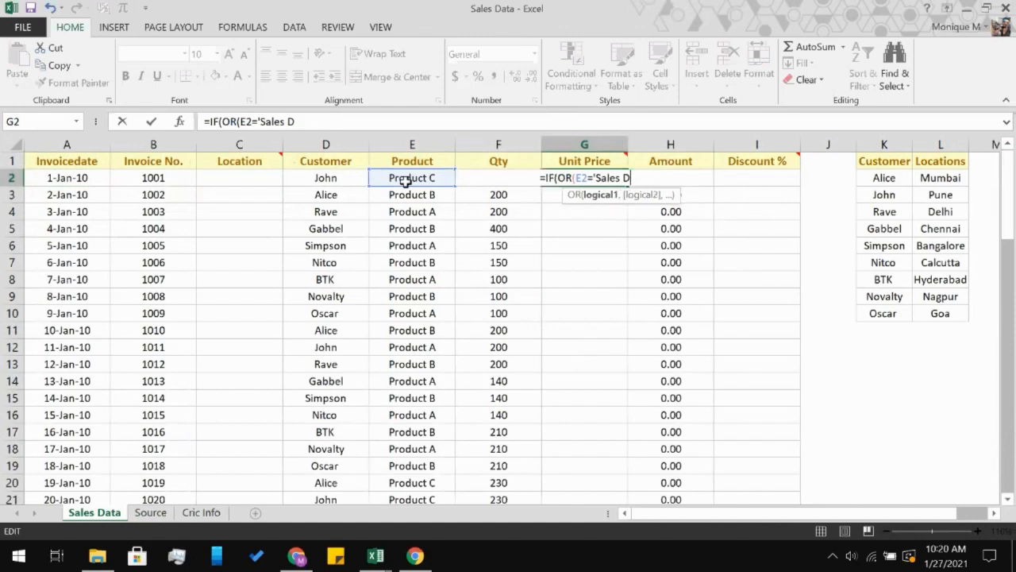
{"action": "key", "text": "BackSpace"}
{"action": "key", "text": "BackSpace"}
{"action": "key", "text": "BackSpace"}
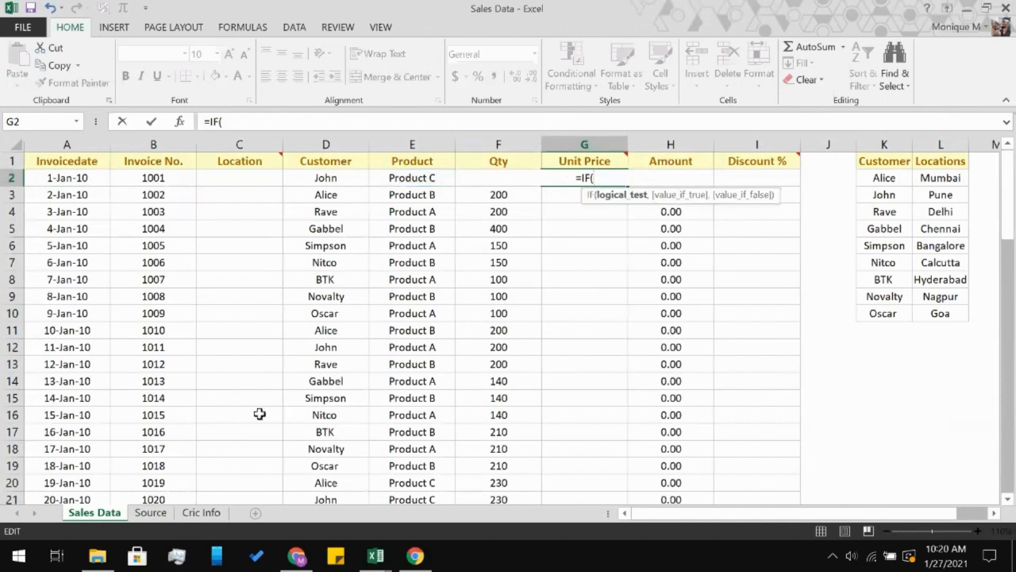
Try the IF test again with E2 on Sales Data equal to A2 on Source, switching back to the Sales Data sheet
{"action": "left_click", "coordinate": [418, 181]}
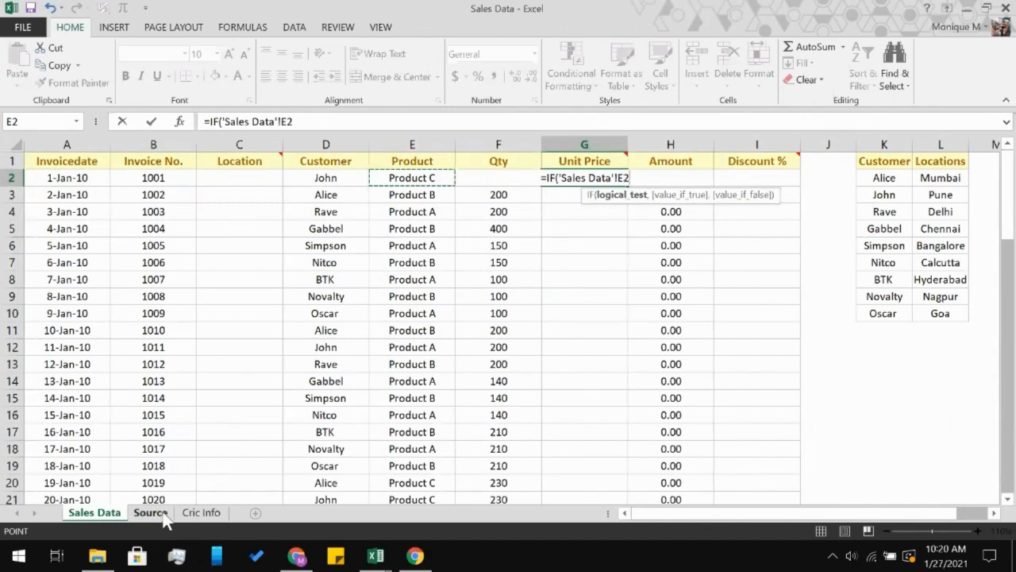
{"action": "type", "text": "="}
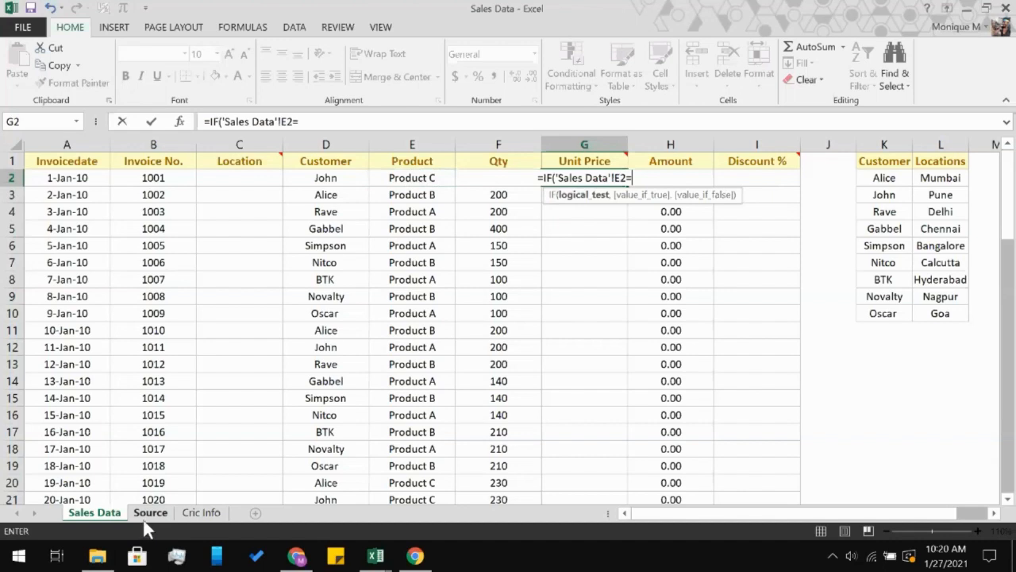
{"action": "left_click", "coordinate": [145, 516]}
{"action": "left_click", "coordinate": [75, 174]}
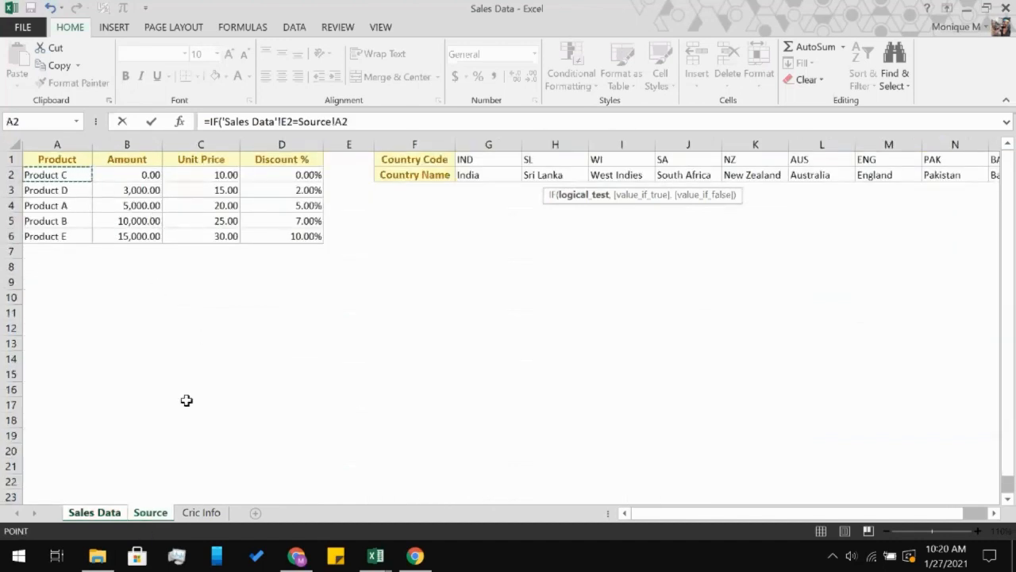
{"action": "left_click", "coordinate": [94, 512]}
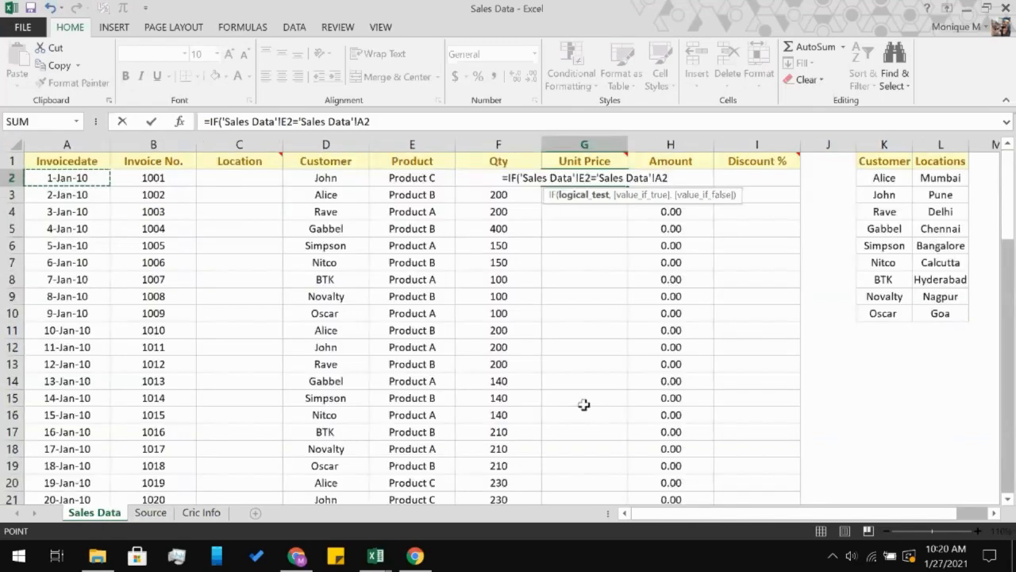
Clear the second comparison attempt from the formula, keeping only =IF(
{"action": "type", "text": "A"}
{"action": "key", "text": "BackSpace"}
{"action": "key", "text": "BackSpace"}
{"action": "key", "text": "BackSpace"}
{"action": "key", "text": "BackSpace"}
{"action": "key", "text": "BackSpace"}
{"action": "key", "text": "BackSpace"}
{"action": "key", "text": "BackSpace"}
{"action": "key", "text": "BackSpace"}
{"action": "key", "text": "BackSpace"}
{"action": "key", "text": "BackSpace"}
{"action": "key", "text": "BackSpace"}
{"action": "key", "text": "BackSpace"}
{"action": "key", "text": "BackSpace"}
{"action": "key", "text": "BackSpace"}
{"action": "key", "text": "BackSpace"}
{"action": "key", "text": "BackSpace"}
{"action": "key", "text": "BackSpace"}
{"action": "key", "text": "BackSpace"}
{"action": "key", "text": "BackSpace"}
{"action": "key", "text": "BackSpace"}
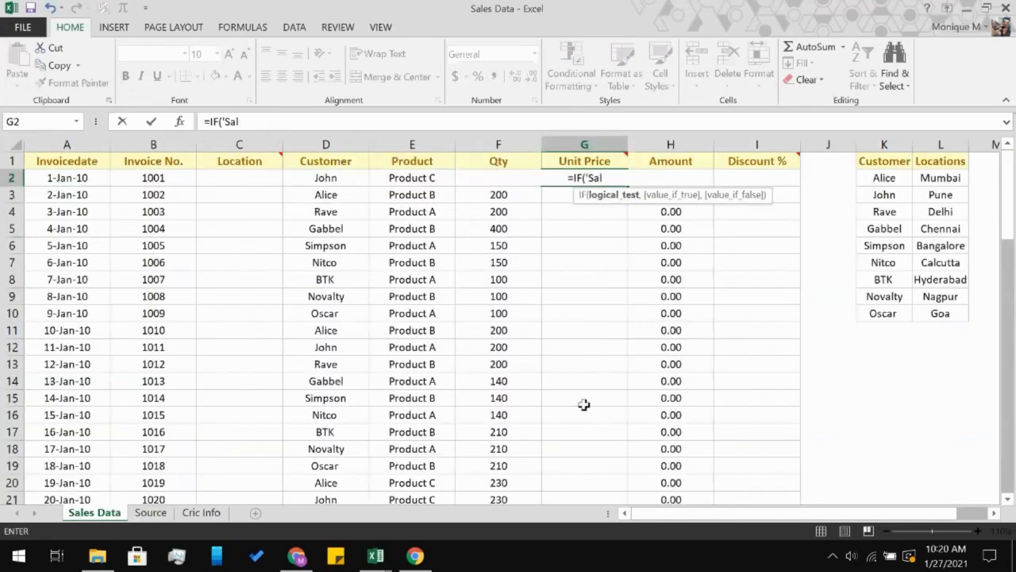
{"action": "key", "text": "BackSpace"}
{"action": "key", "text": "BackSpace"}
{"action": "key", "text": "BackSpace"}
{"action": "key", "text": "BackSpace"}
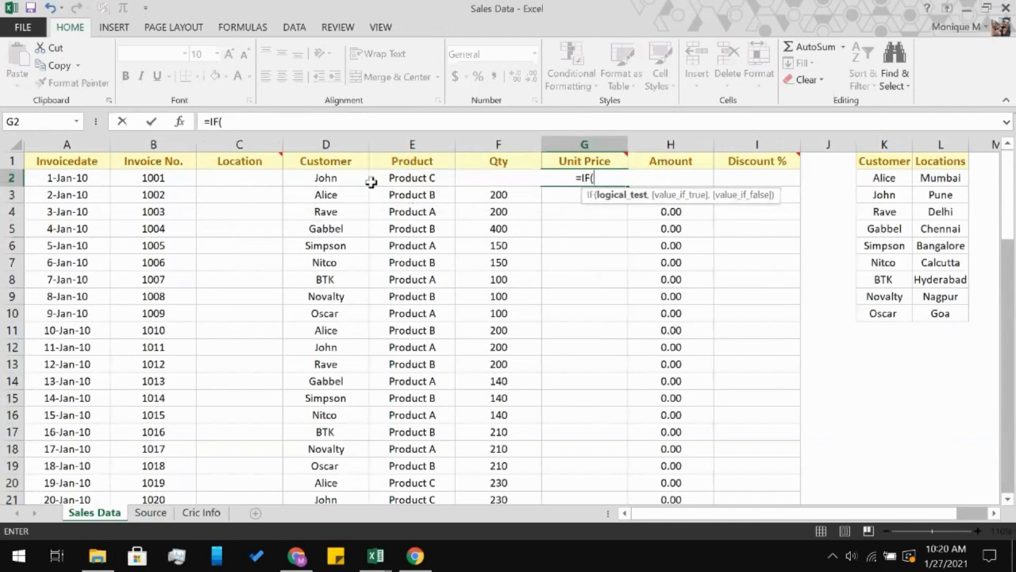
Try the G2 IF test again with E2 equal to A2 on Source, returning to Sales Data before adding the separator
{"action": "left_click", "coordinate": [387, 178]}
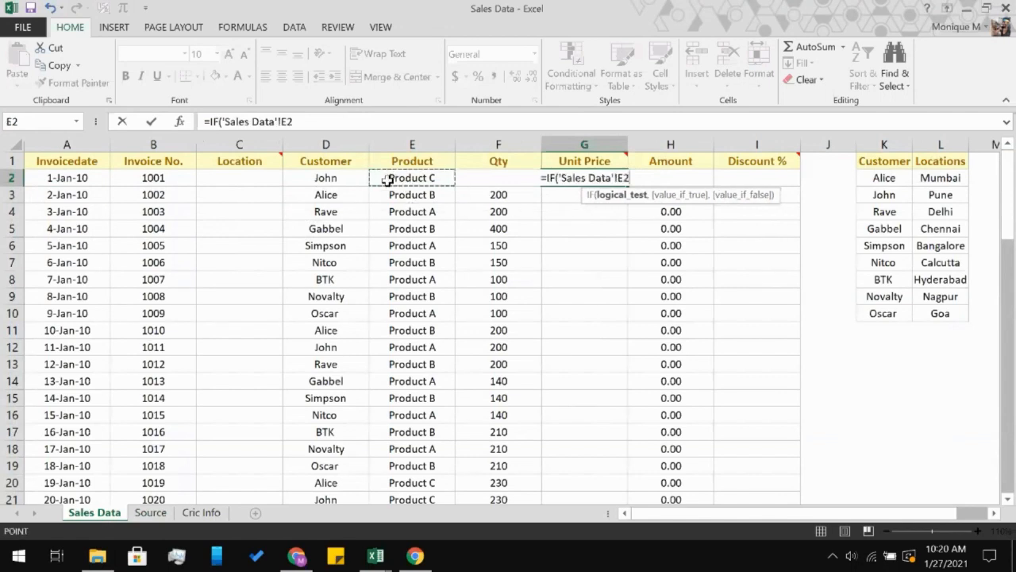
{"action": "type", "text": "="}
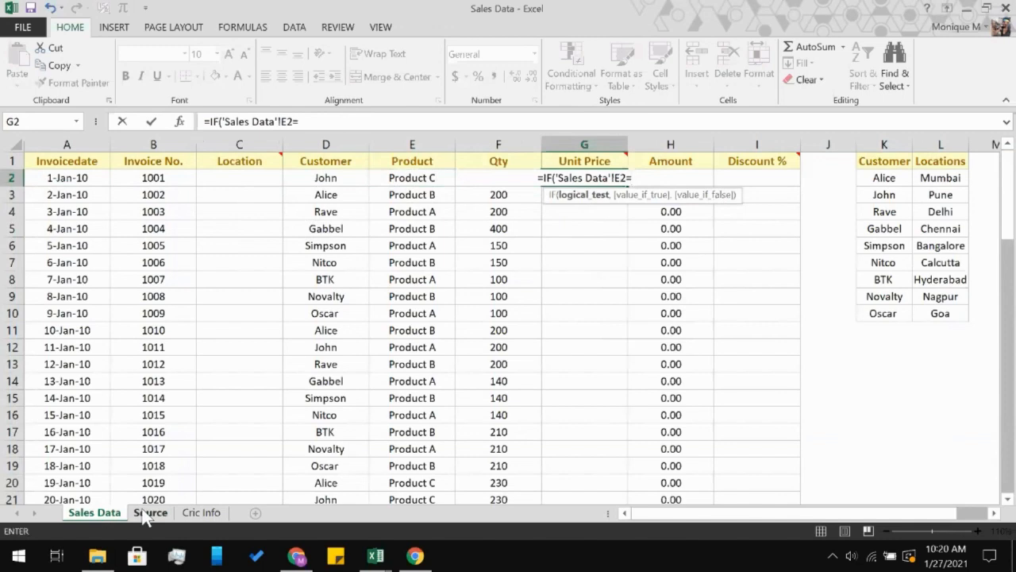
{"action": "left_click", "coordinate": [138, 511]}
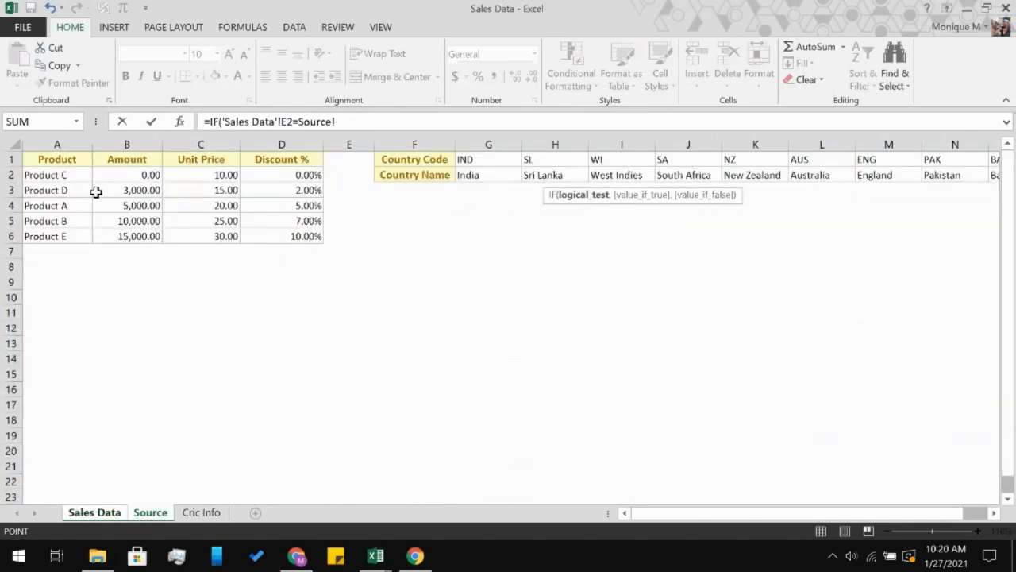
{"action": "left_click", "coordinate": [81, 179]}
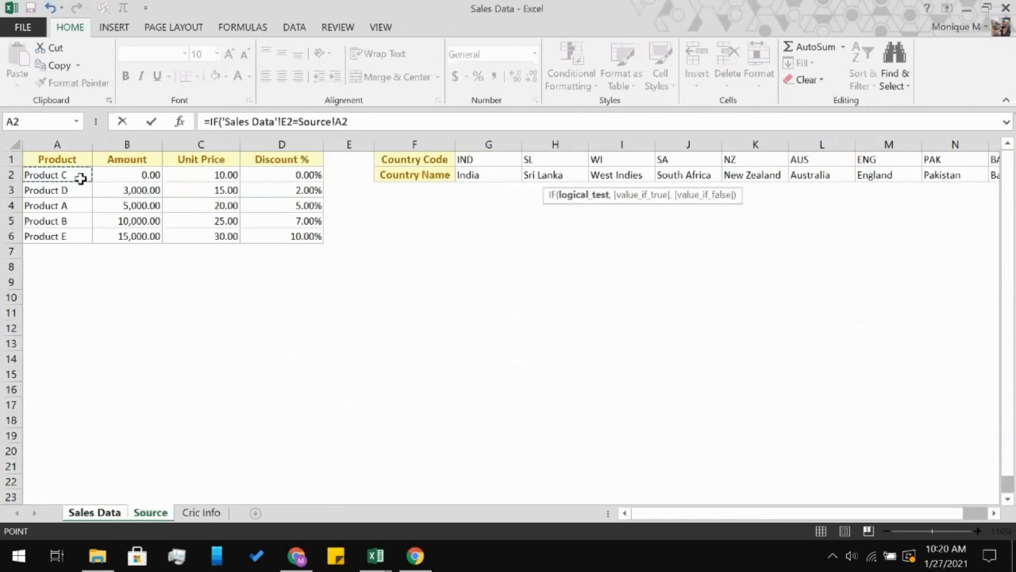
{"action": "left_click", "coordinate": [105, 516]}
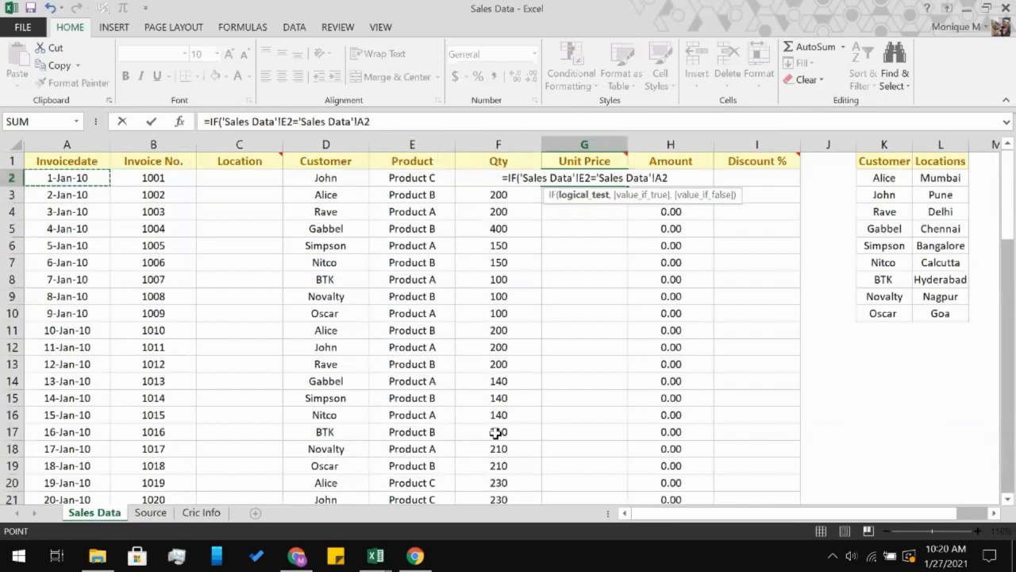
{"action": "type", "text": ","}
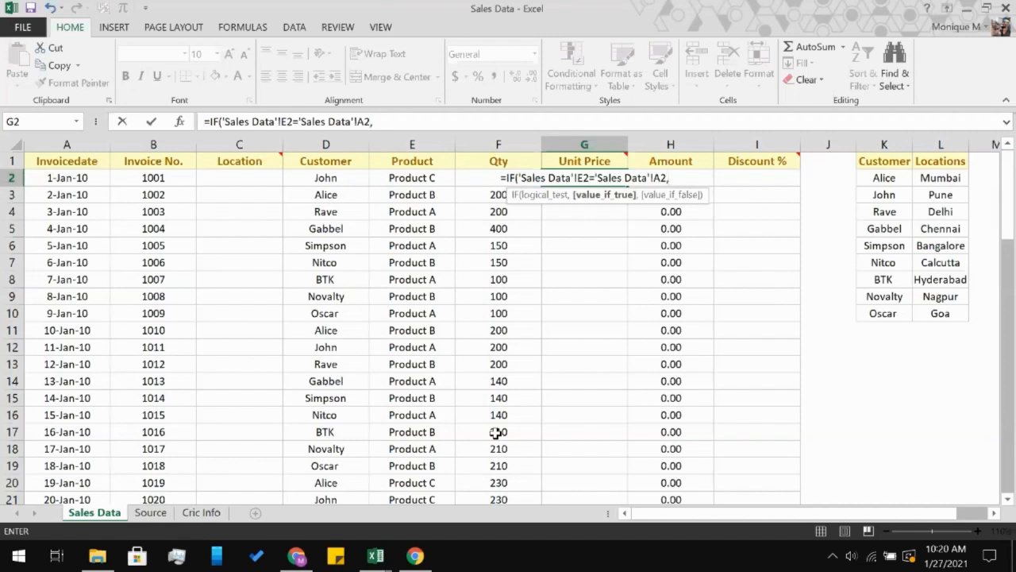
Try using unit price cell C2 from Source as the value if true, adding the separator back on Sales Data
{"action": "left_click", "coordinate": [151, 514]}
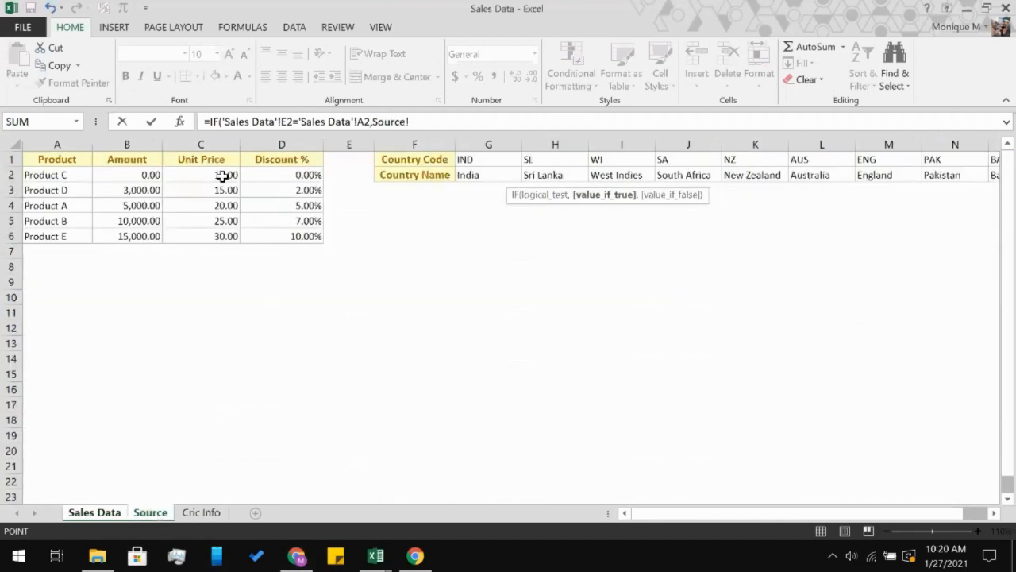
{"action": "left_click", "coordinate": [223, 176]}
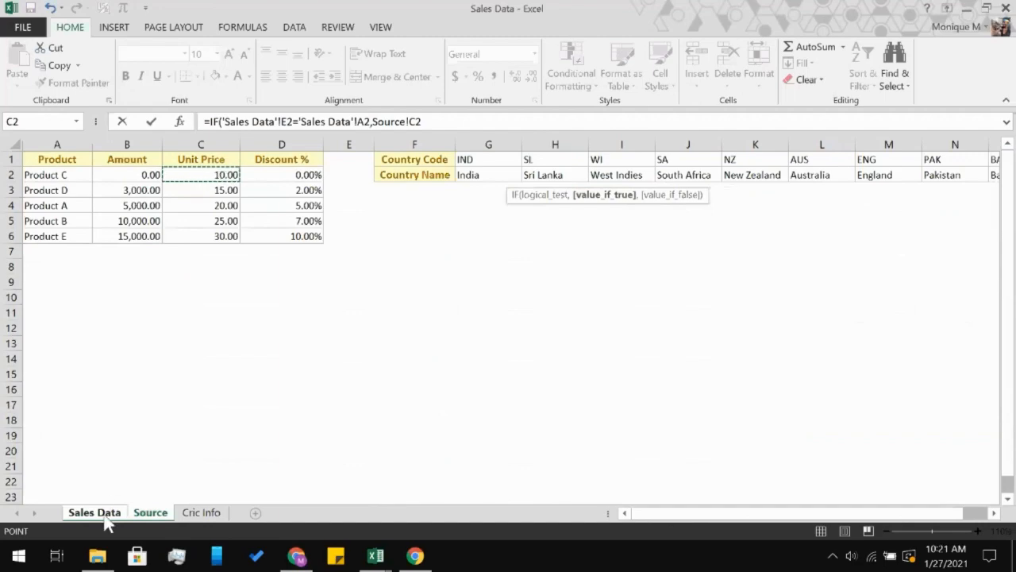
{"action": "left_click", "coordinate": [99, 514]}
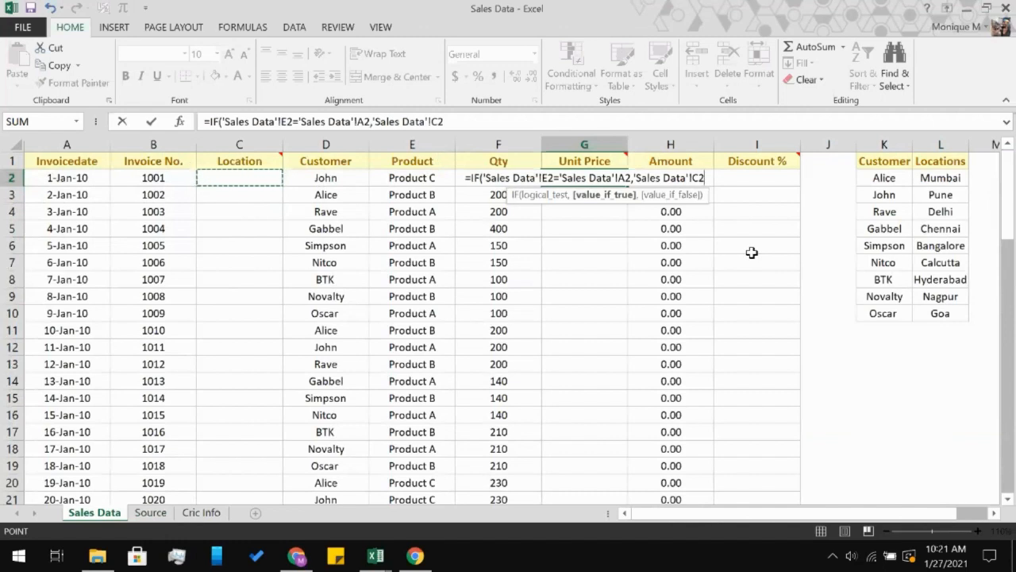
{"action": "type", "text": ","}
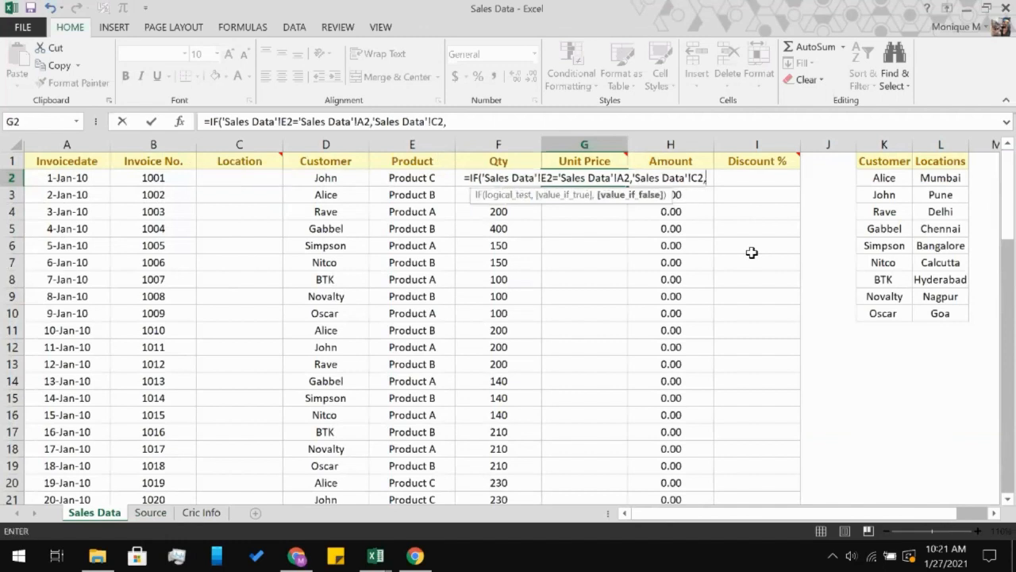
Try nesting a second IF as the value if false, erase it, and cancel the G2 formula
{"action": "type", "text": "("}
{"action": "type", "text": "IF("}
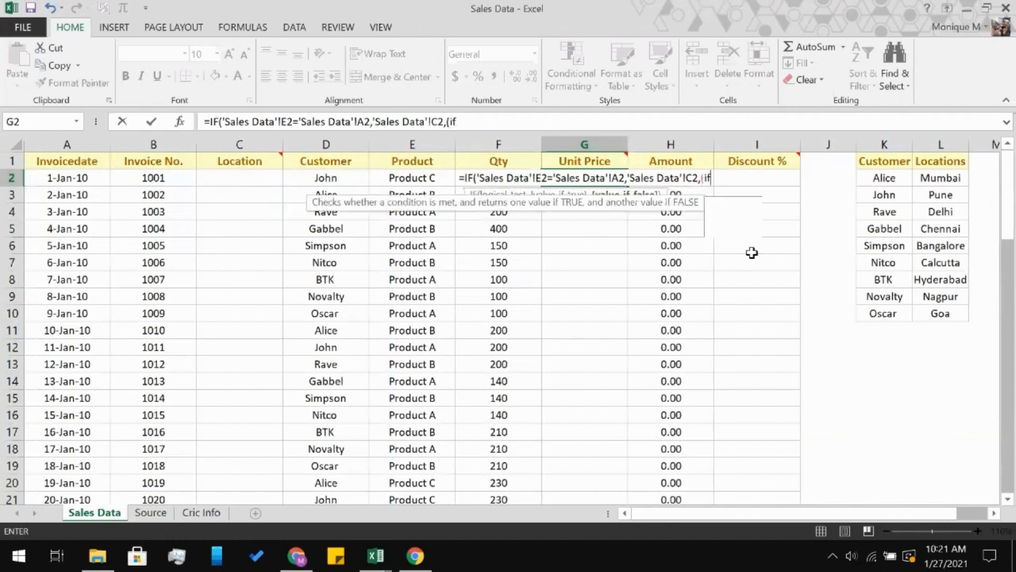
{"action": "key", "text": "BackSpace"}
{"action": "key", "text": "BackSpace"}
{"action": "key", "text": "BackSpace"}
{"action": "key", "text": "BackSpace"}
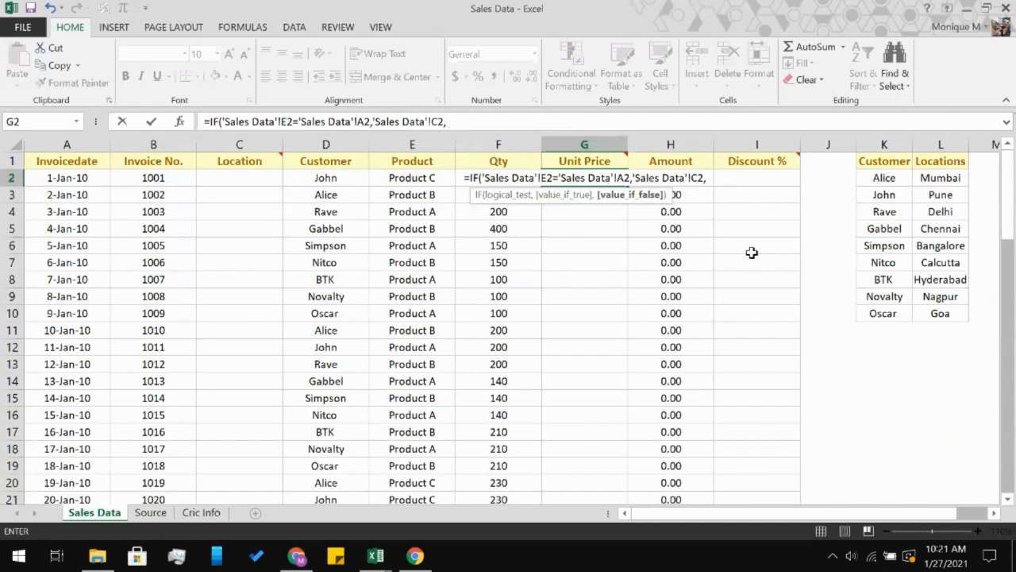
{"action": "key", "text": "Escape"}
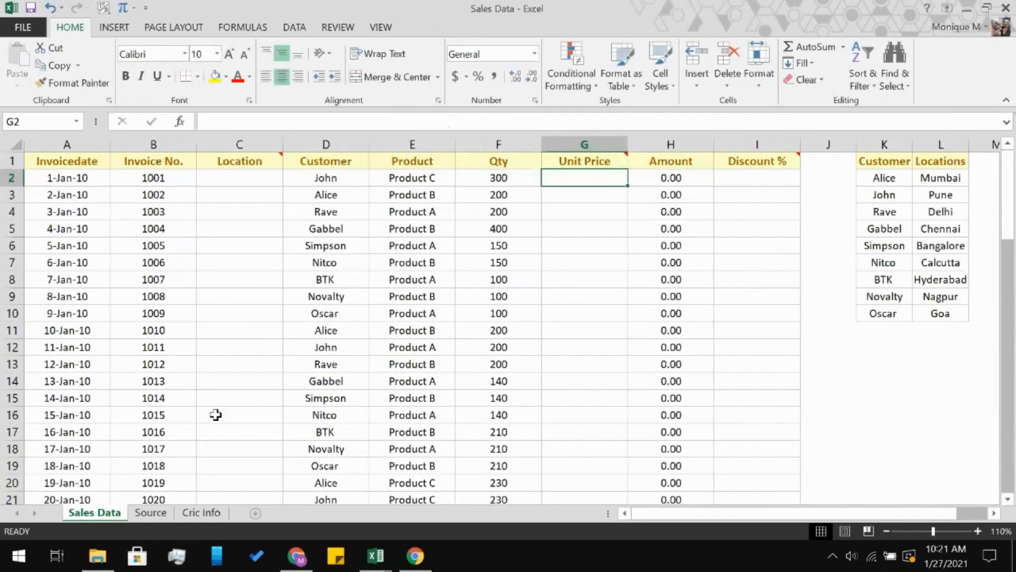
Copy the product price table A1:D6 from the Source sheet and paste it at K12 on Sales Data
{"action": "left_click", "coordinate": [162, 514]}
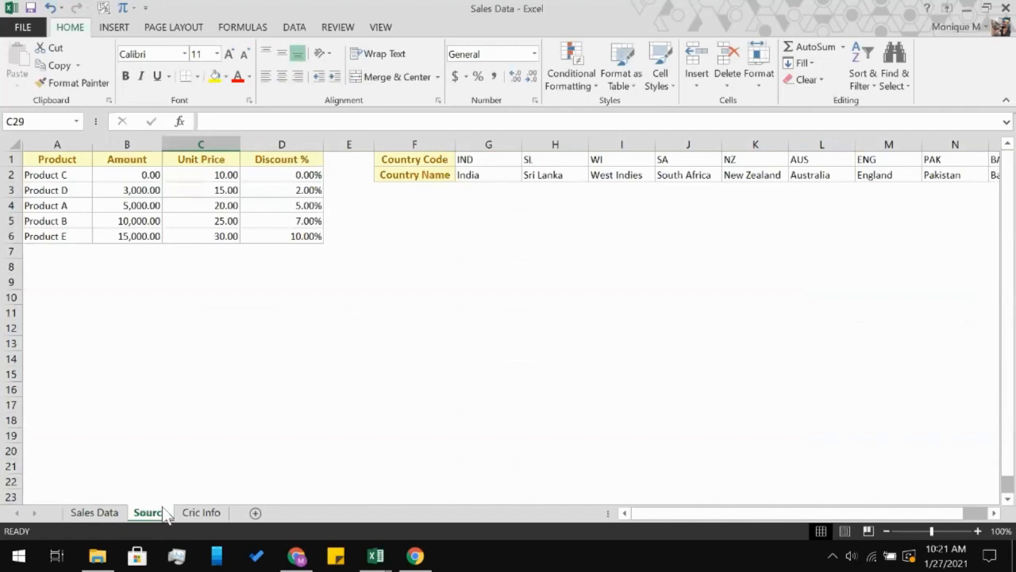
{"action": "left_click", "coordinate": [75, 159]}
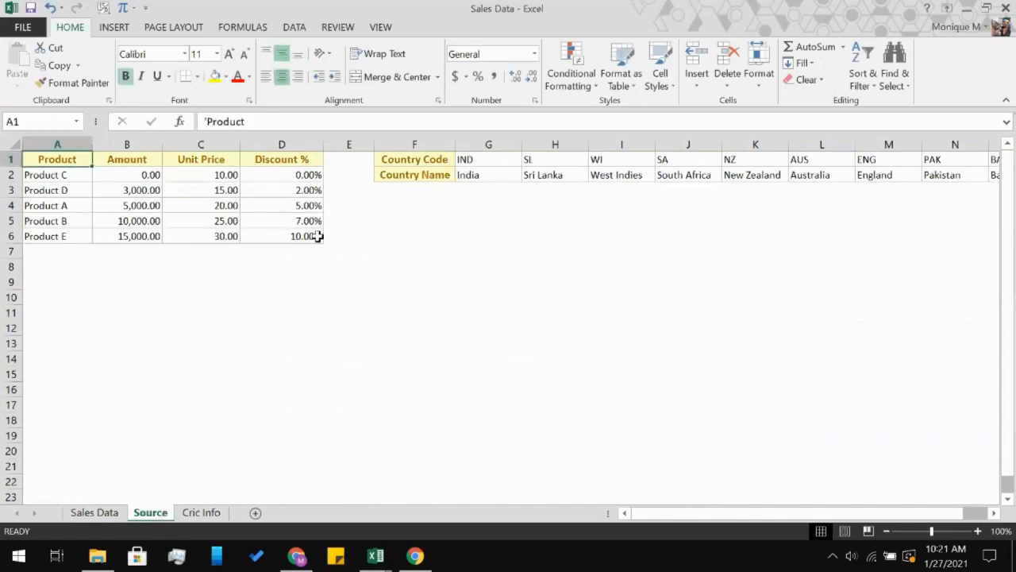
{"action": "left_click", "coordinate": [318, 236], "text": "shift"}
{"action": "key", "text": "ctrl+c"}
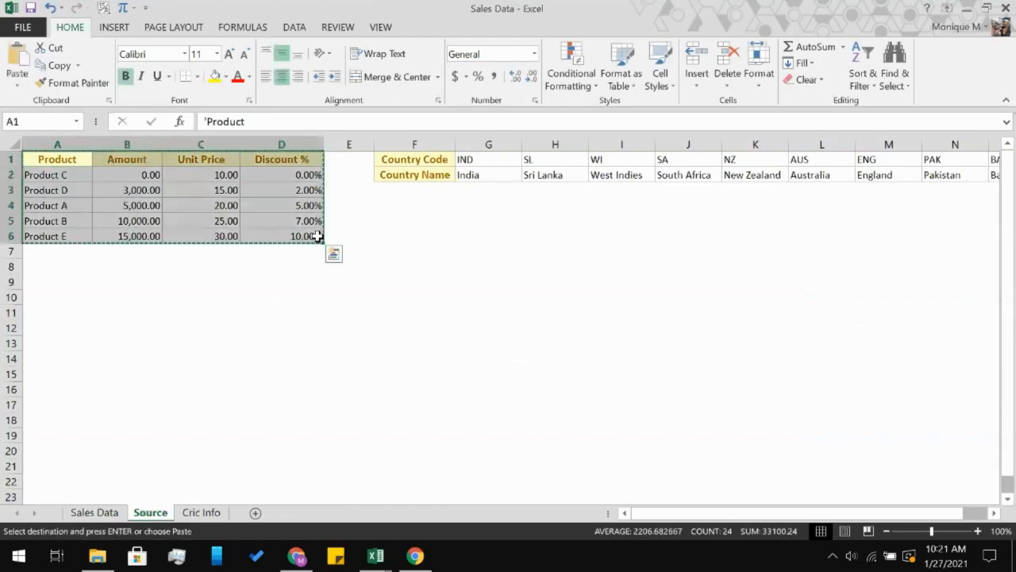
{"action": "left_click", "coordinate": [108, 514]}
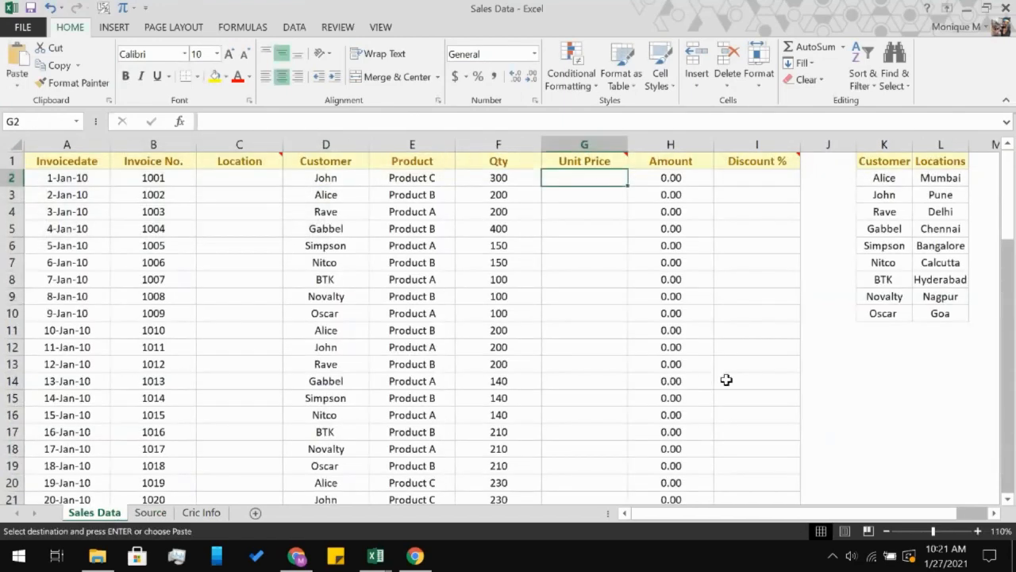
{"action": "left_click", "coordinate": [847, 349]}
{"action": "left_click", "coordinate": [882, 348]}
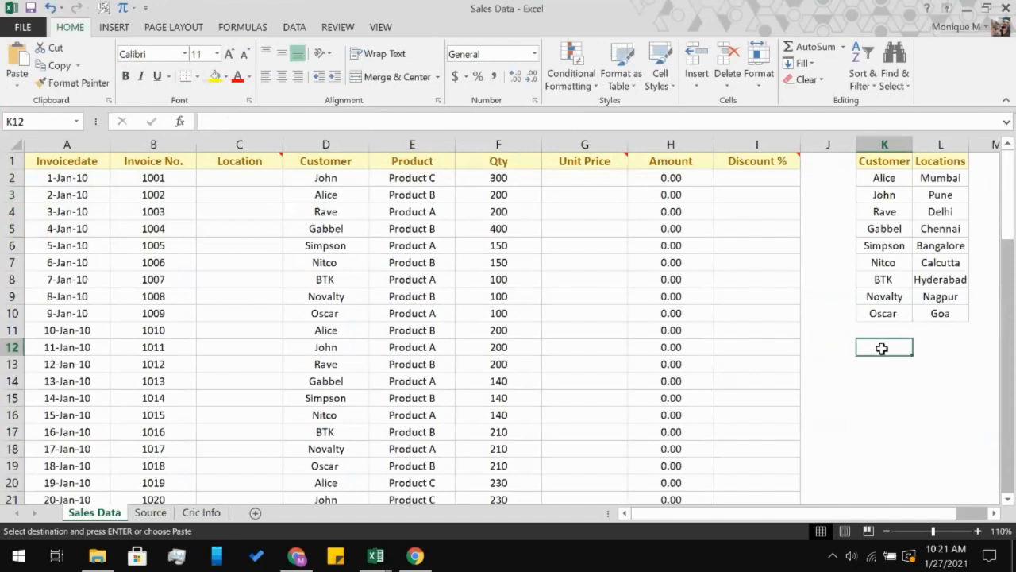
{"action": "key", "text": "ctrl+v"}
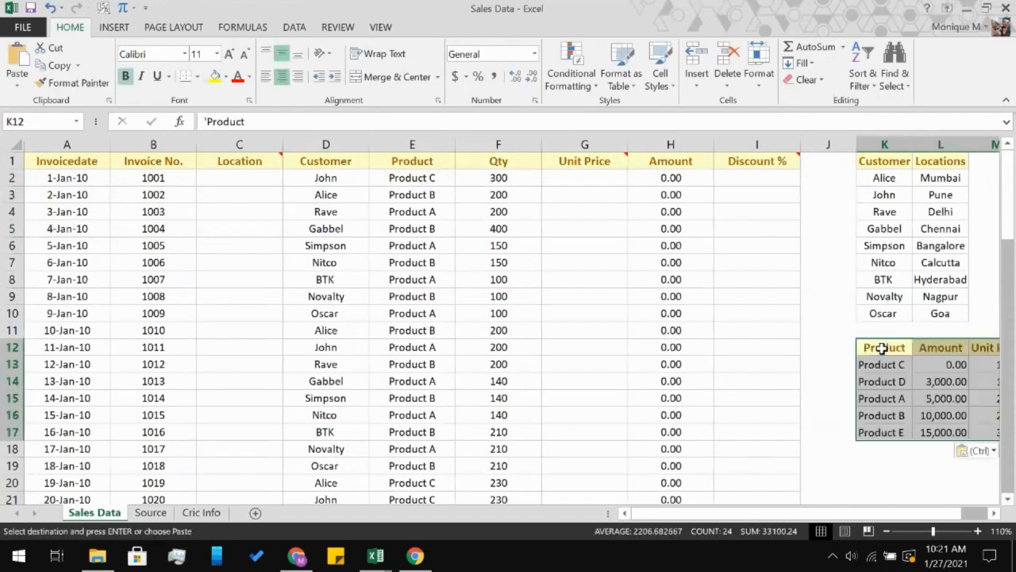
{"action": "scroll", "coordinate": [882, 347], "scroll_direction": "right", "scroll_amount": 3}
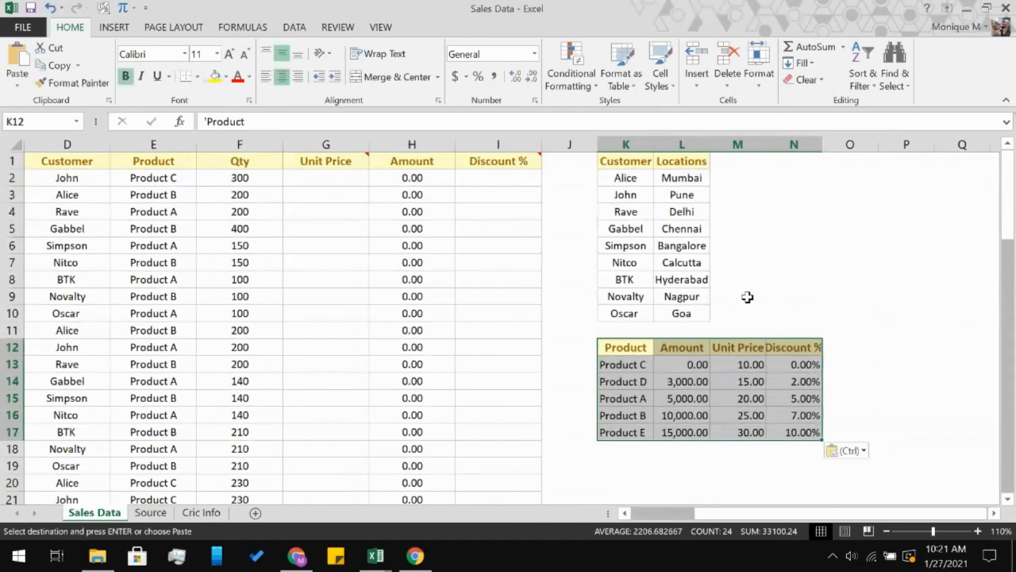
{"action": "left_click", "coordinate": [747, 297]}
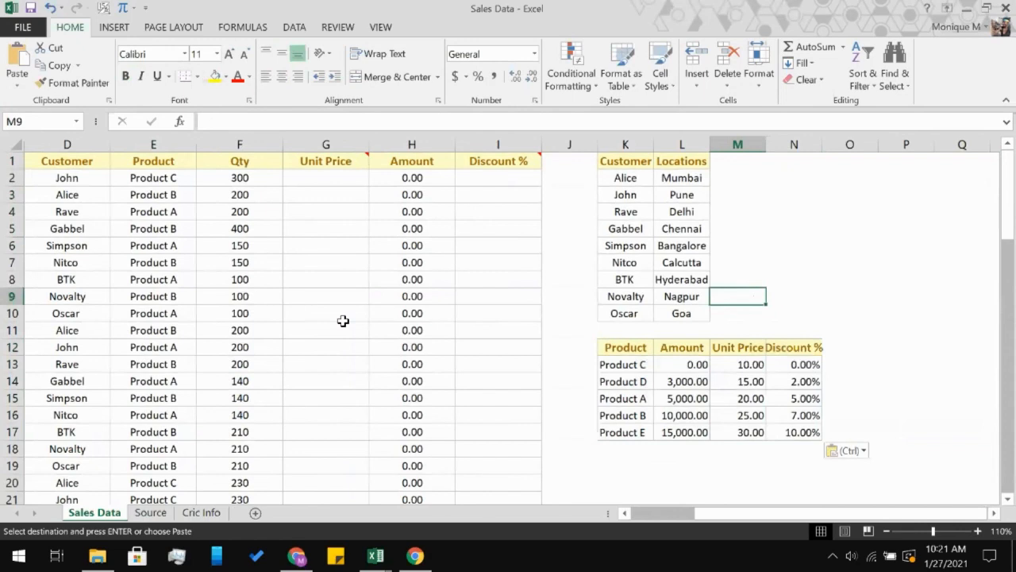
Start an IF formula in G2 testing whether E2 equals the absolute reference $K$13, ending with a comma
{"action": "left_click", "coordinate": [331, 179]}
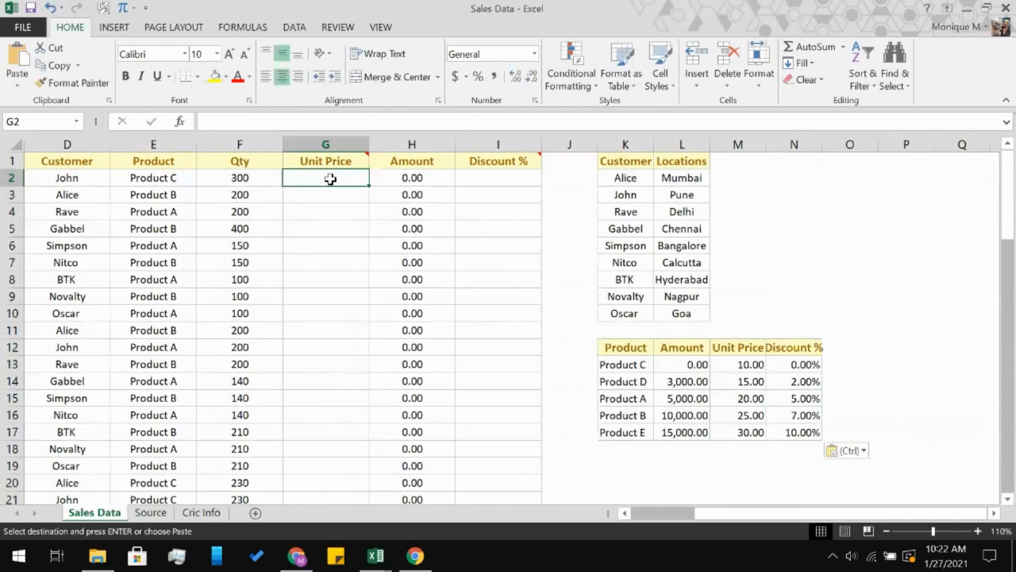
{"action": "type", "text": "="}
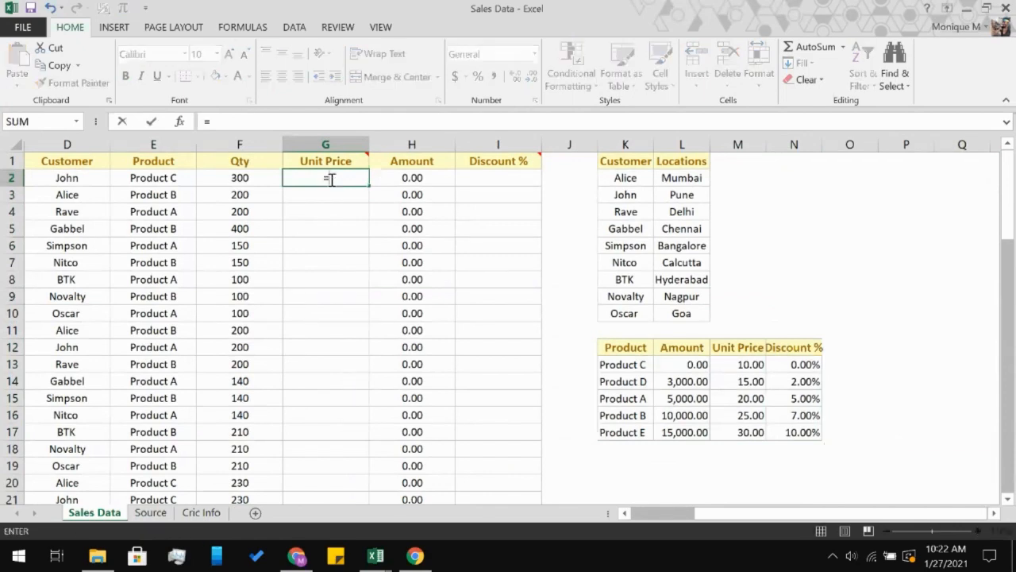
{"action": "type", "text": "if"}
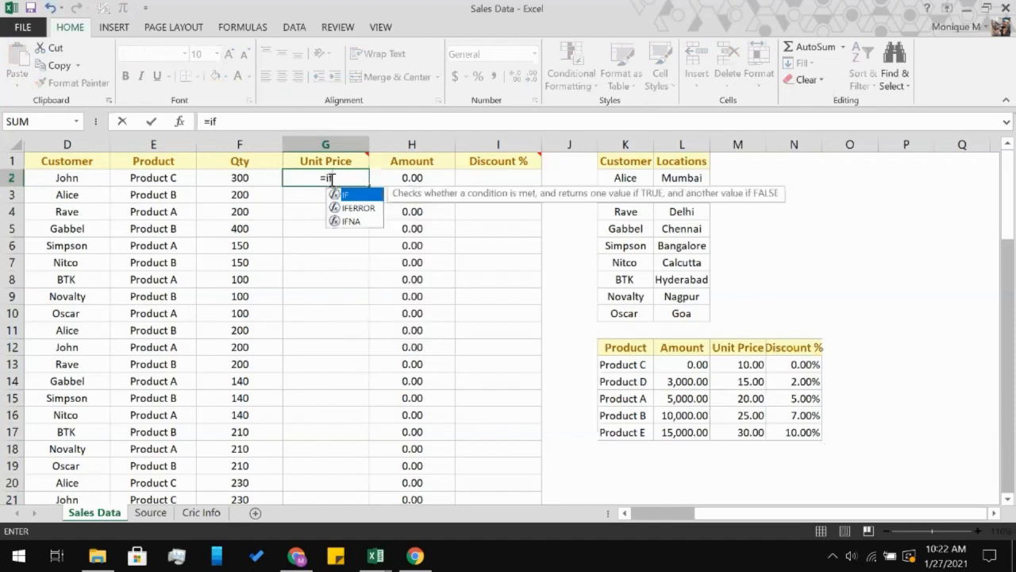
{"action": "key", "text": "Tab"}
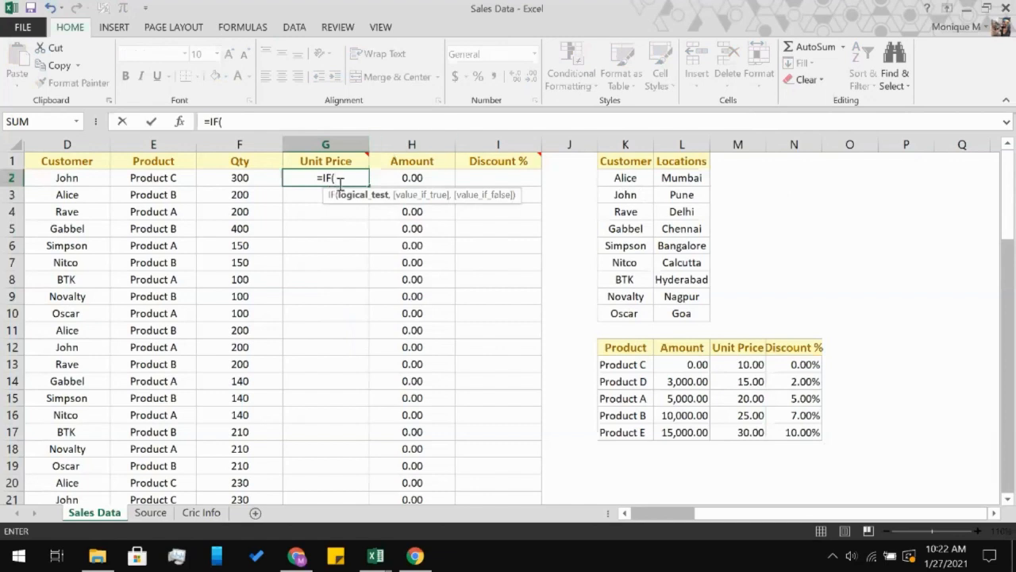
{"action": "left_click", "coordinate": [196, 178]}
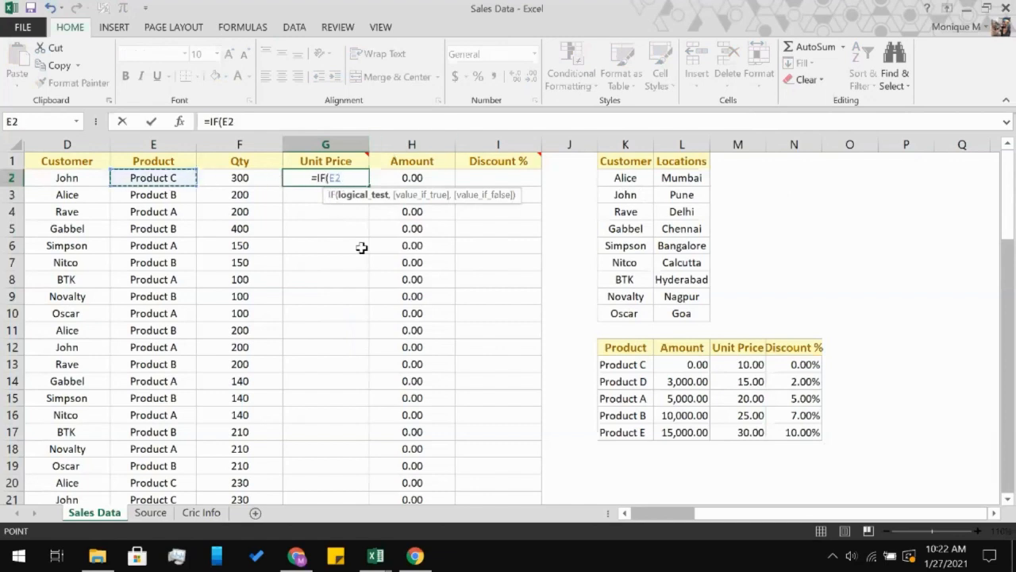
{"action": "type", "text": "="}
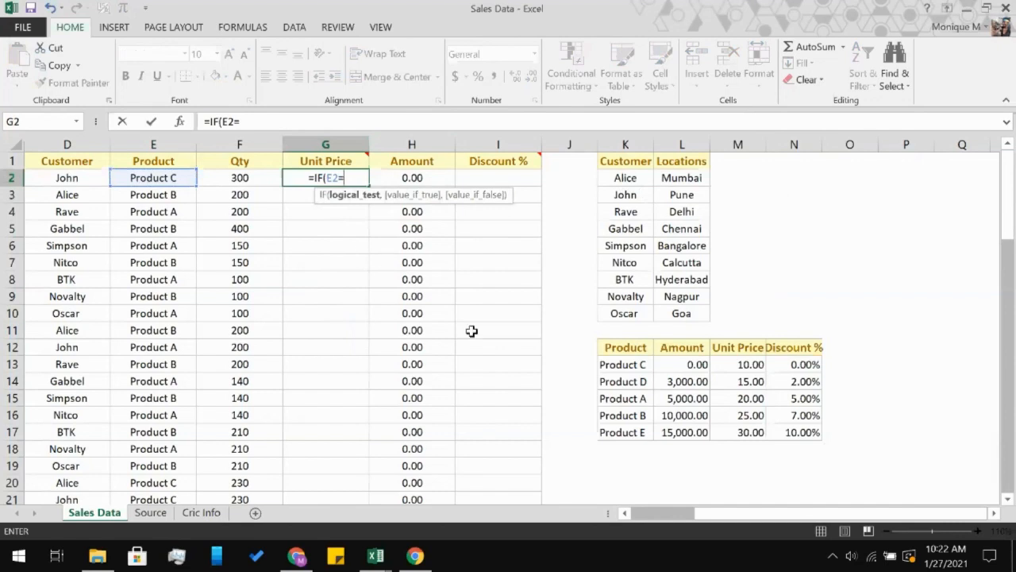
{"action": "left_click", "coordinate": [604, 363]}
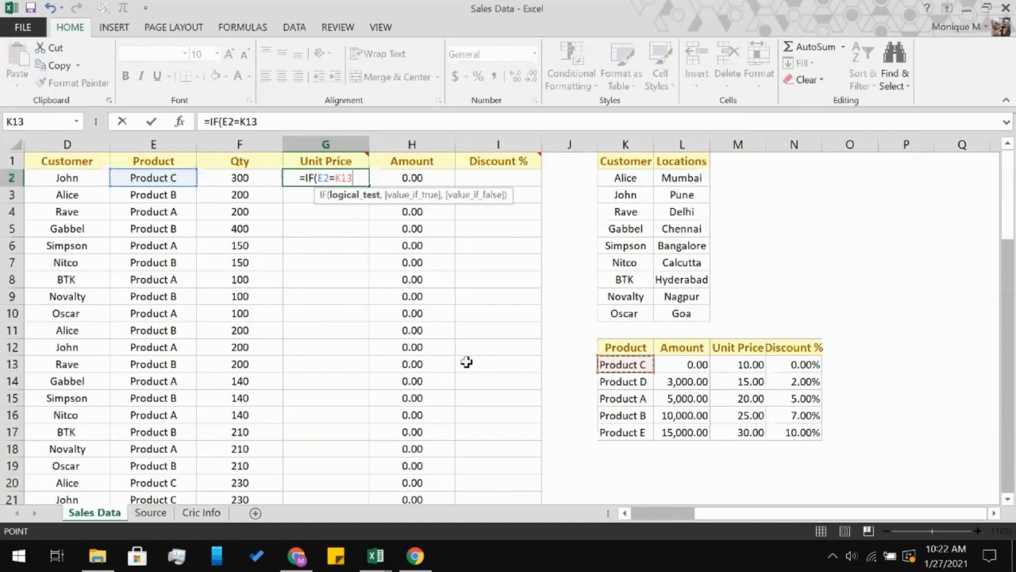
{"action": "key", "text": "F4"}
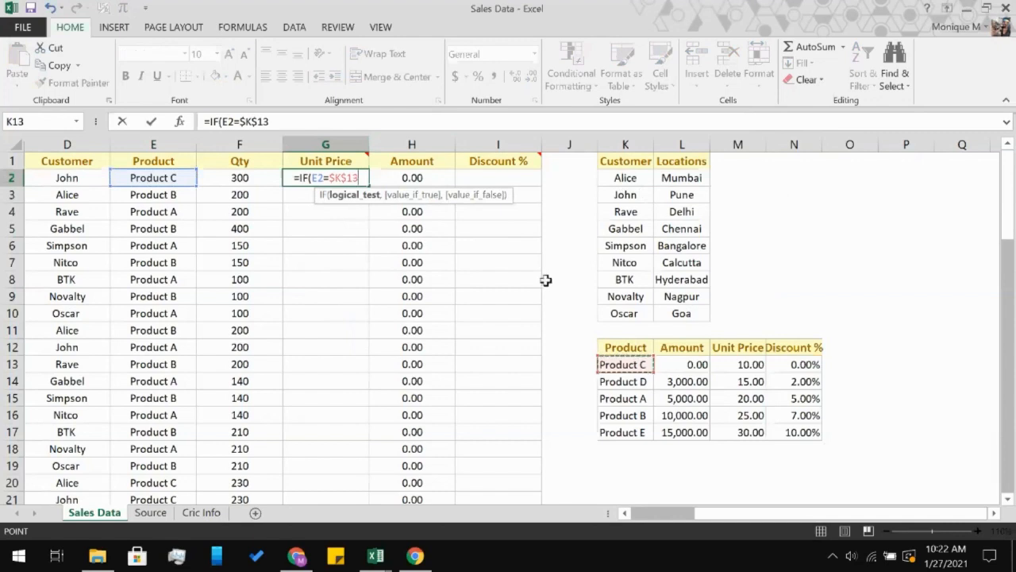
{"action": "type", "text": ","}
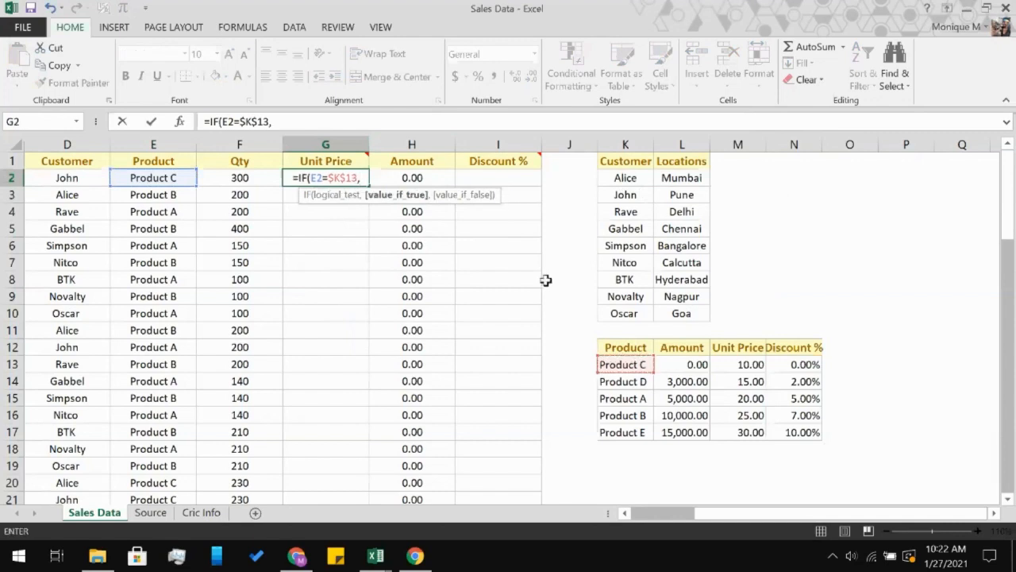
Try to enter Product C's unit price cell M13 as the value if true in the G2 formula
{"action": "left_click", "coordinate": [741, 364]}
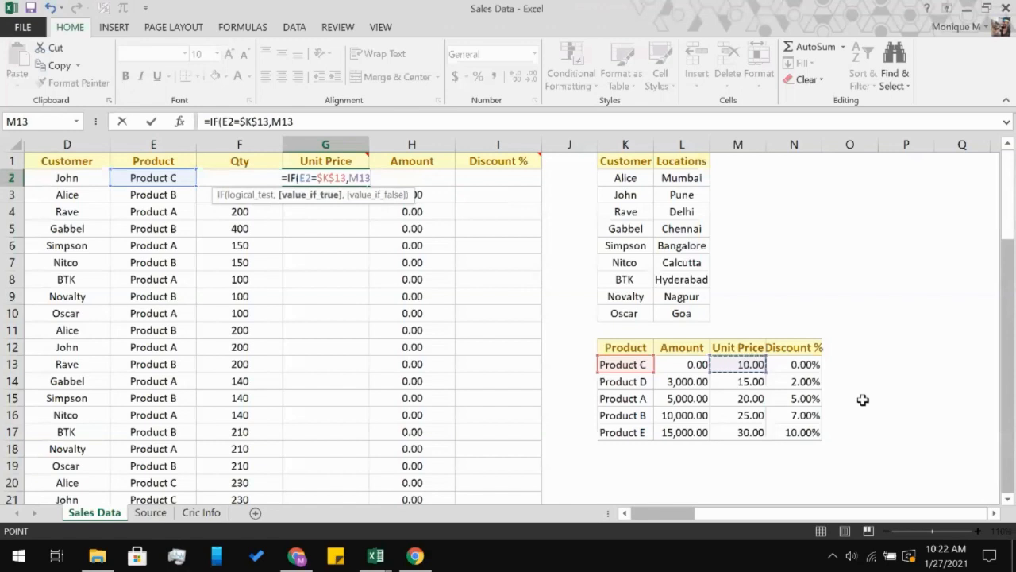
{"action": "type", "text": "4"}
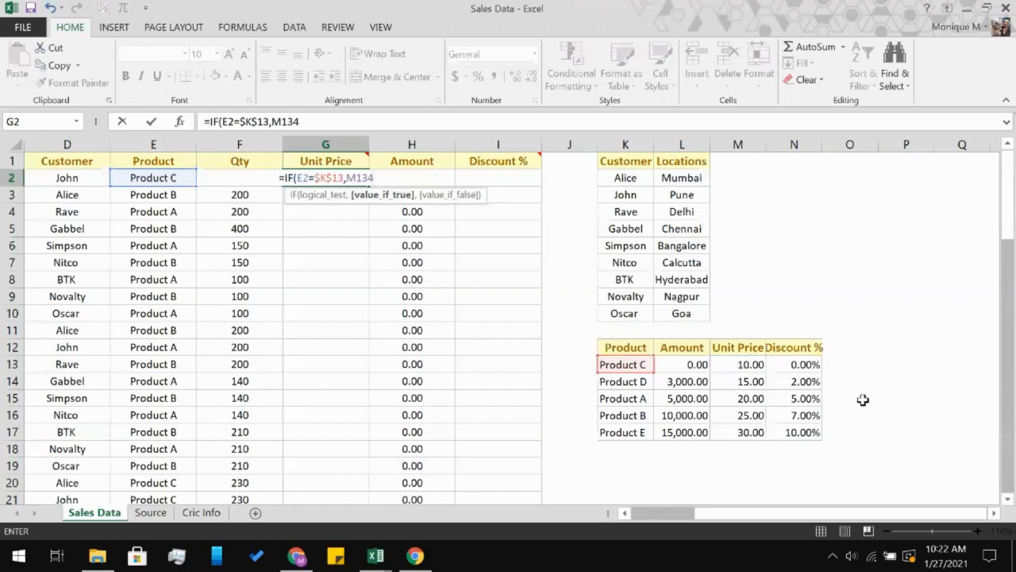
{"action": "left_click", "coordinate": [752, 365]}
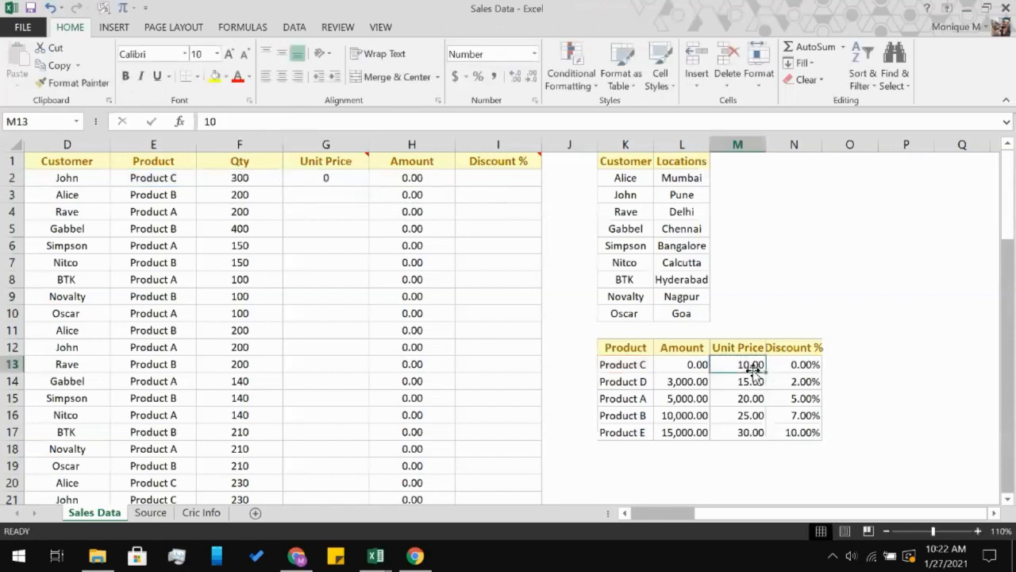
Erase the wrong M134 reference from the G2 formula, keeping =IF(E2=$K$13,) open for editing
{"action": "left_click", "coordinate": [301, 175]}
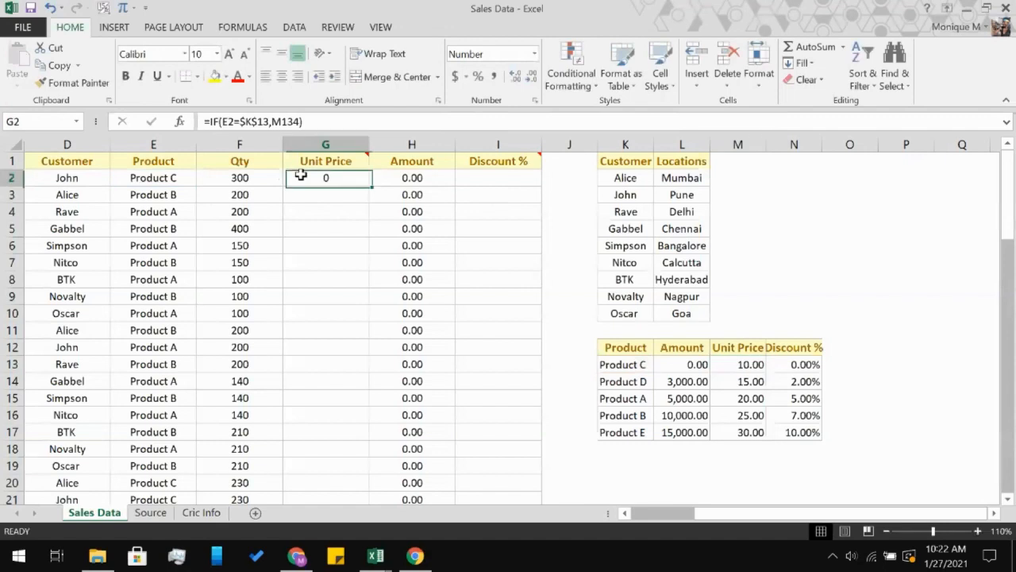
{"action": "left_click", "coordinate": [305, 122]}
{"action": "mouse_move", "coordinate": [487, 155]}
{"action": "key", "text": "BackSpace"}
{"action": "key", "text": "BackSpace"}
{"action": "key", "text": "BackSpace"}
{"action": "key", "text": "BackSpace"}
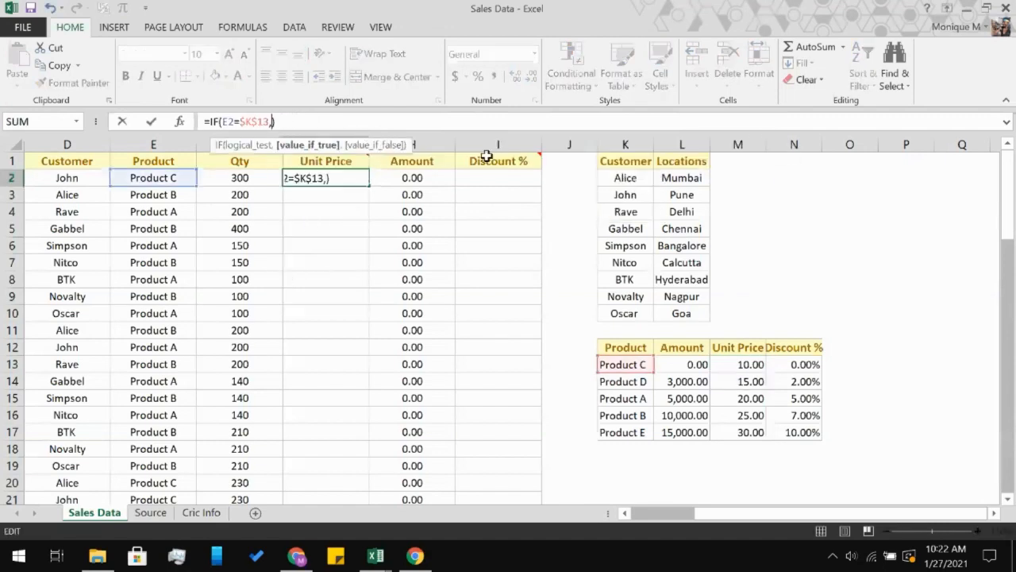
Set the absolute reference $M$13 as the value if true in the G2 IF formula, ending with a comma
{"action": "left_click", "coordinate": [723, 365]}
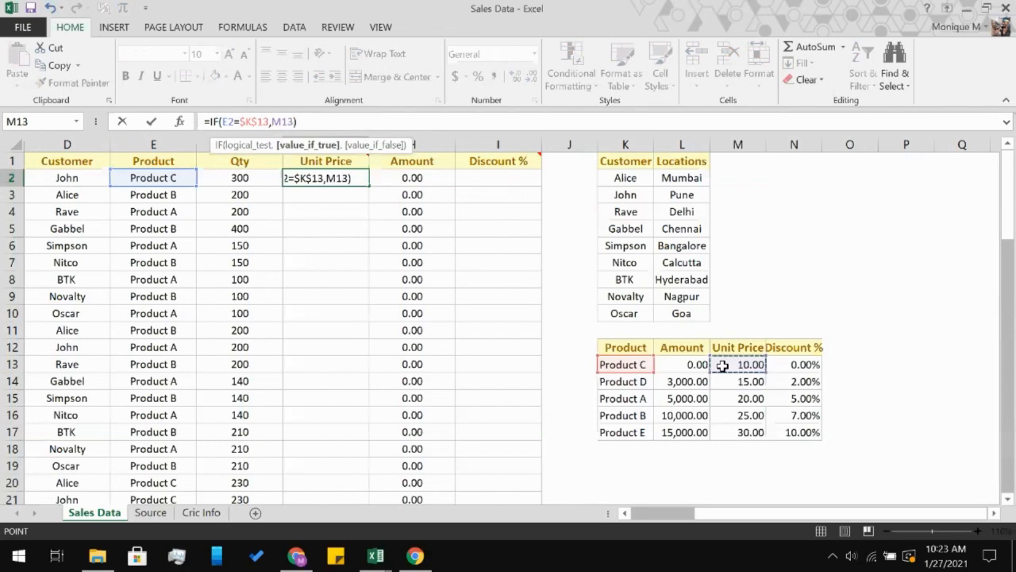
{"action": "key", "text": "F4"}
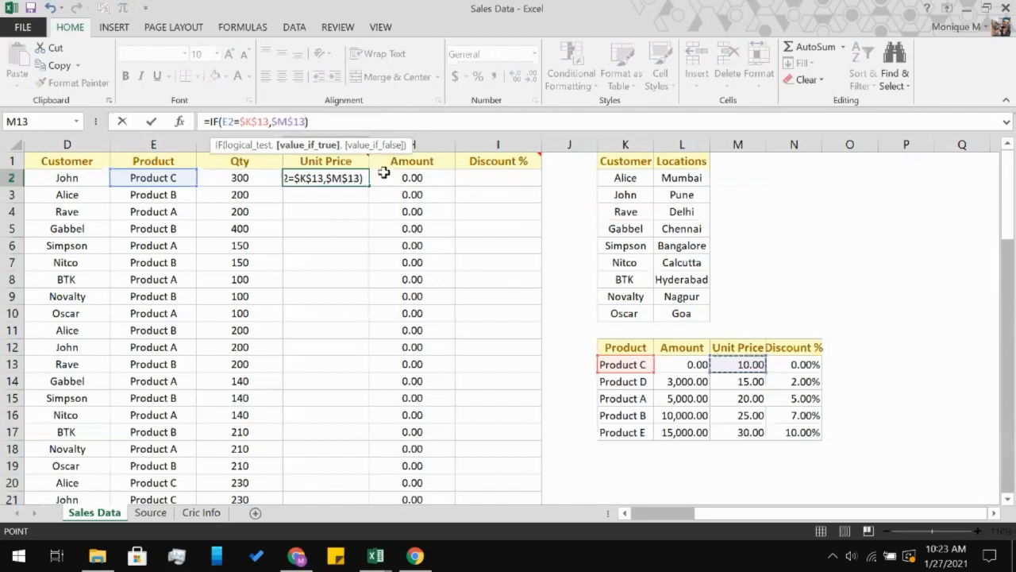
{"action": "type", "text": ","}
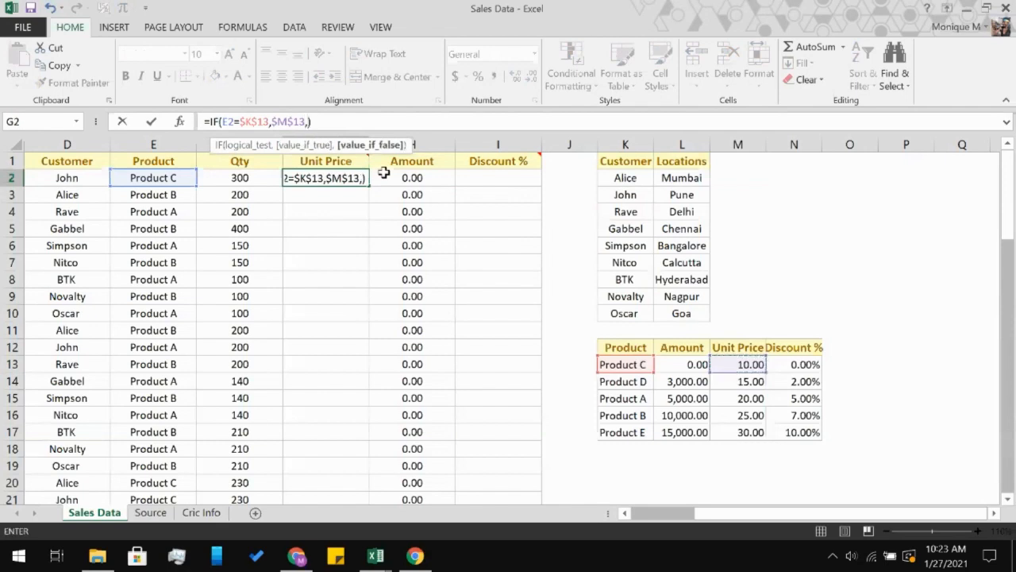
Nest a second IF in the G2 formula testing whether E2 equals $K$14, with $M$14 as its value if true
{"action": "type", "text": "if"}
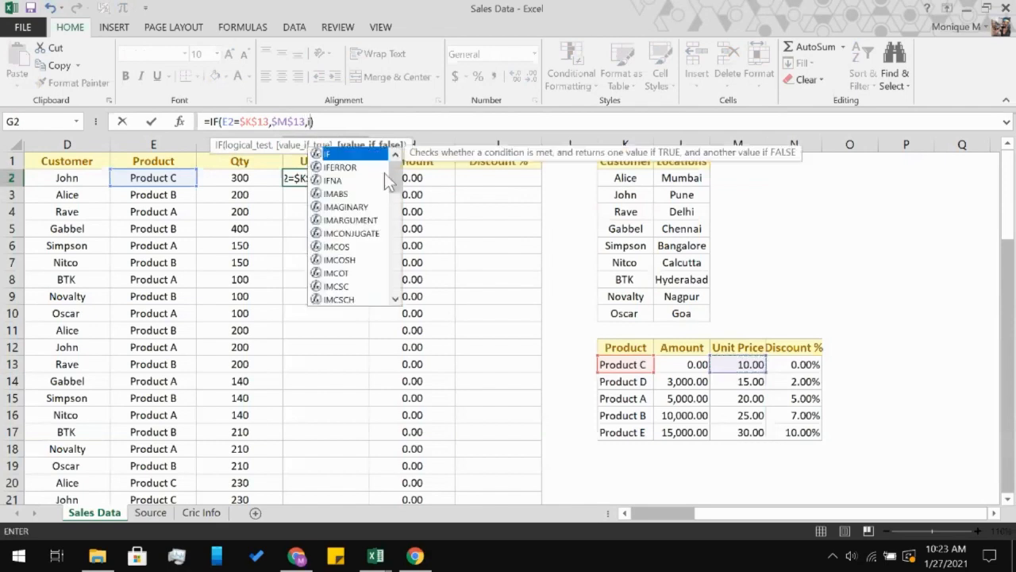
{"action": "key", "text": "Tab"}
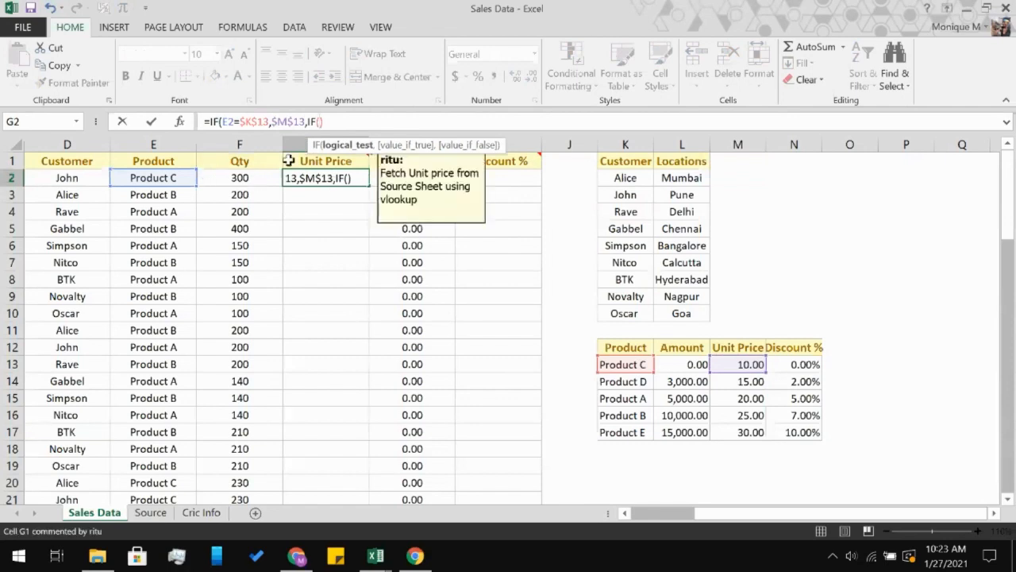
{"action": "left_click", "coordinate": [142, 176]}
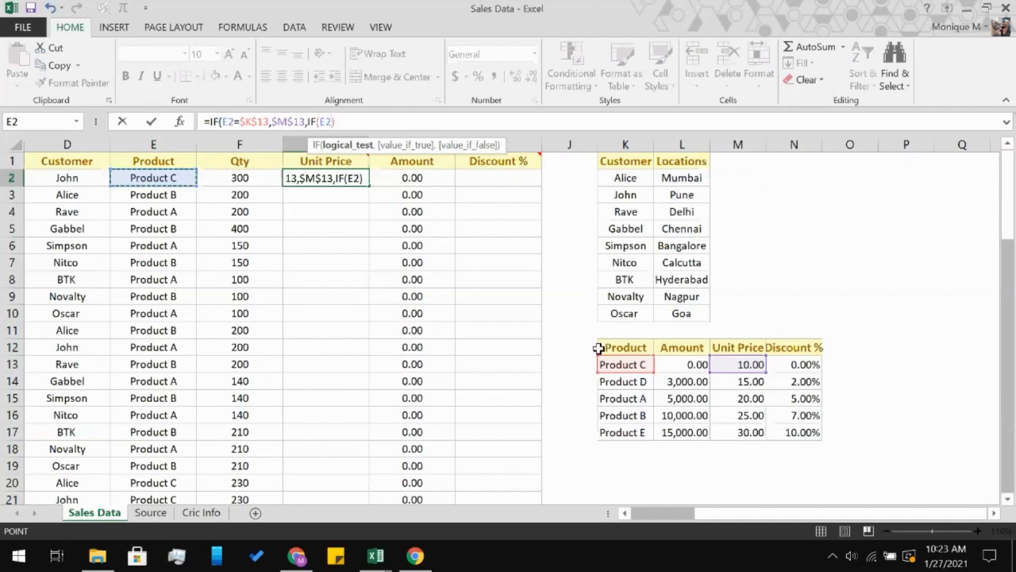
{"action": "type", "text": "="}
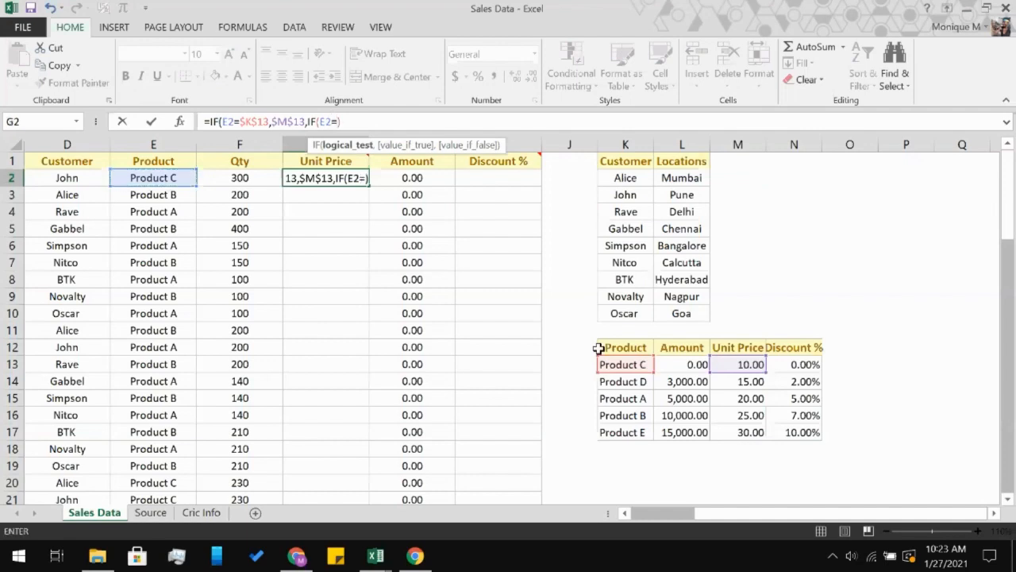
{"action": "left_click", "coordinate": [647, 380]}
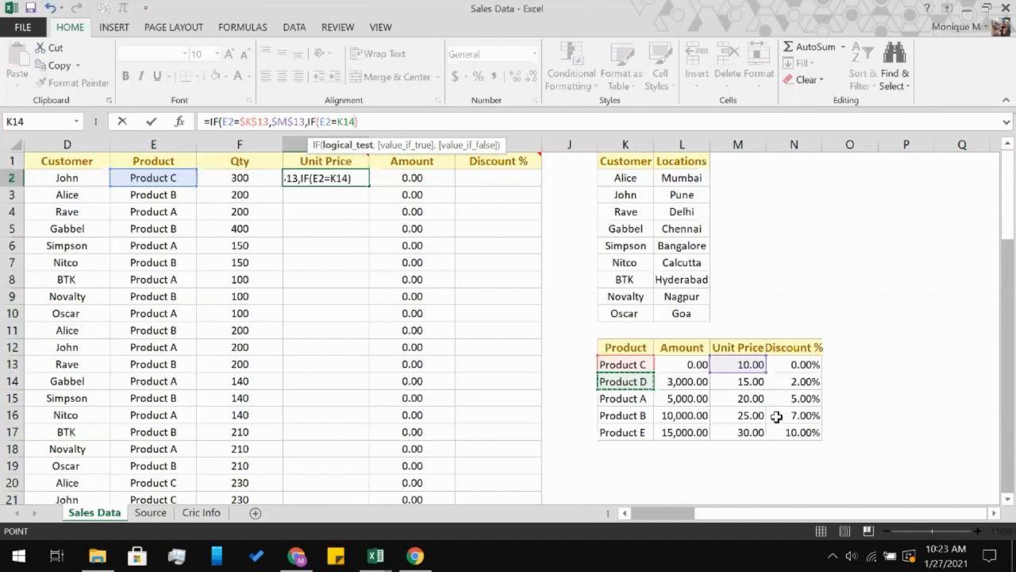
{"action": "key", "text": "F4"}
{"action": "type", "text": ","}
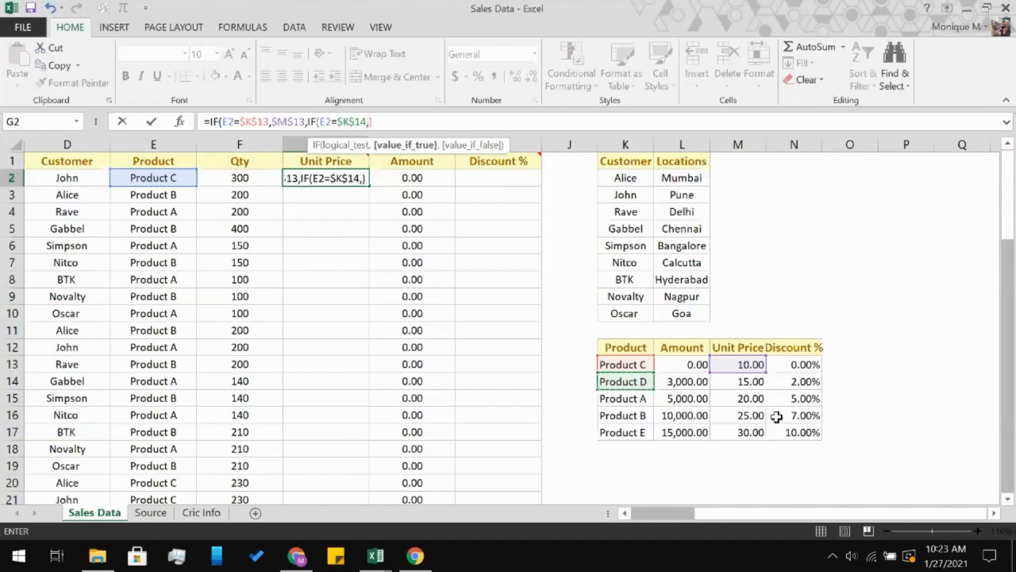
{"action": "left_click", "coordinate": [723, 385]}
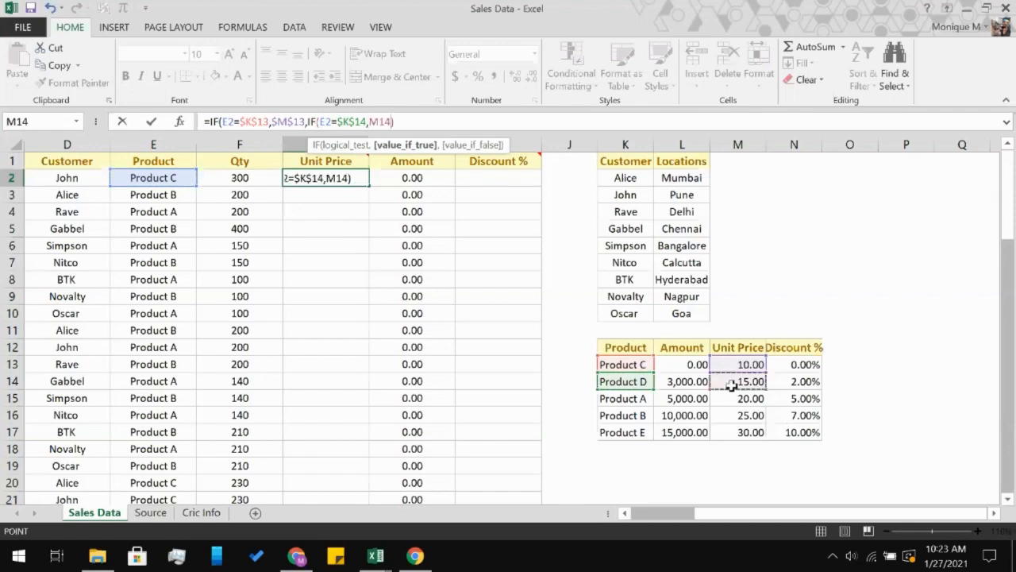
{"action": "key", "text": "F4"}
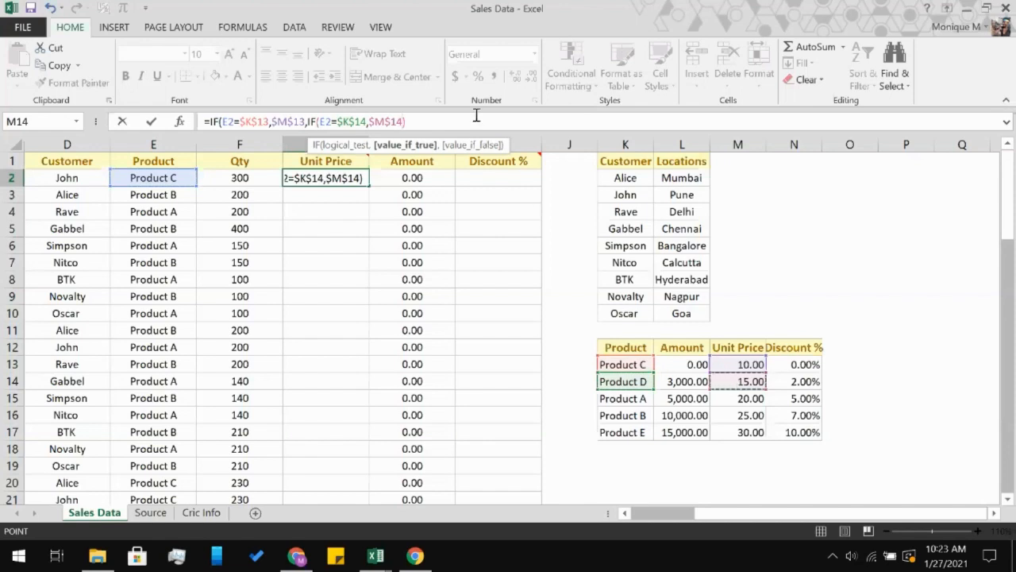
Erase the nested IF formula in G2, keeping only the equals sign open for editing
{"action": "key", "text": "F2"}
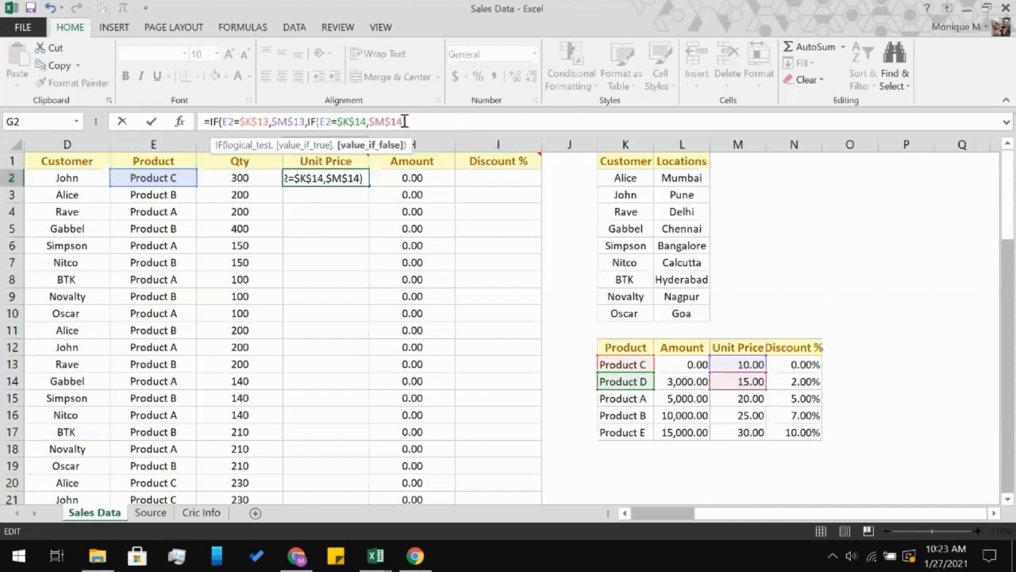
{"action": "key", "text": "Left"}
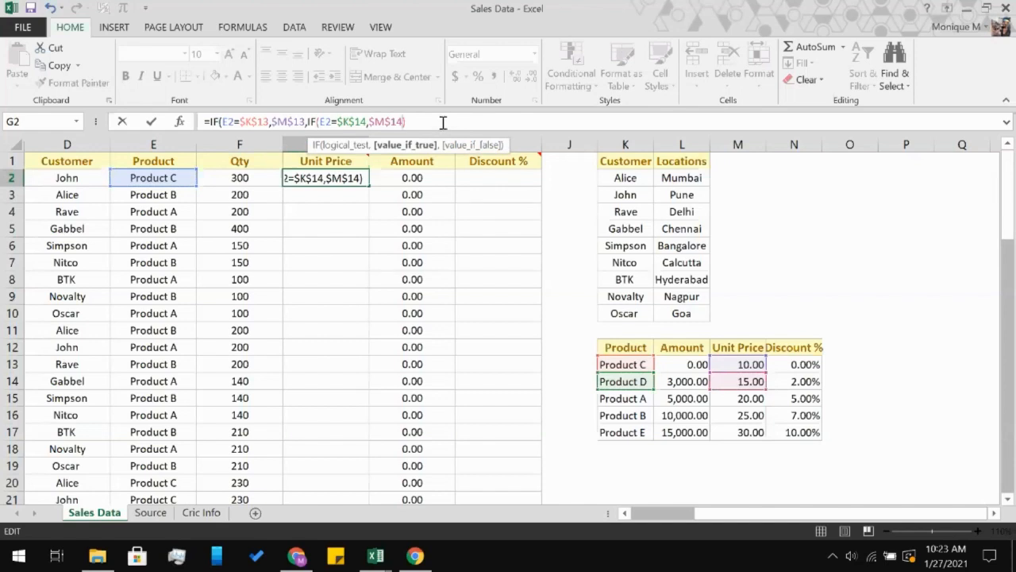
{"action": "key", "text": "Right"}
{"action": "left_click_drag", "start_coordinate": [440, 122], "coordinate": [213, 127]}
{"action": "key", "text": "BackSpace"}
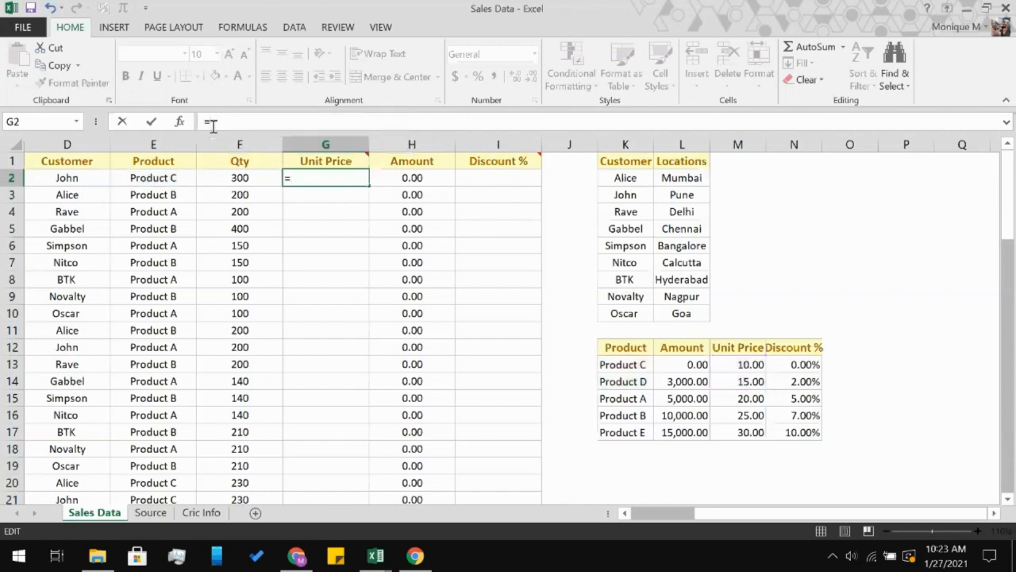
Complete G2 as a VLOOKUP of E2 in the price table K13:N17, with column index 3
{"action": "type", "text": "vlo"}
{"action": "key", "text": "Tab"}
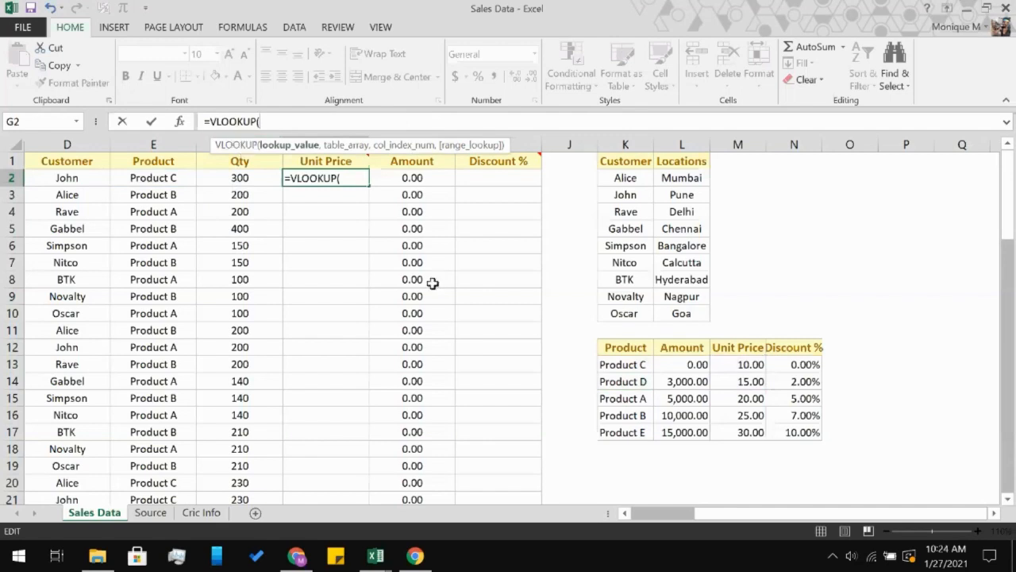
{"action": "left_click", "coordinate": [129, 182]}
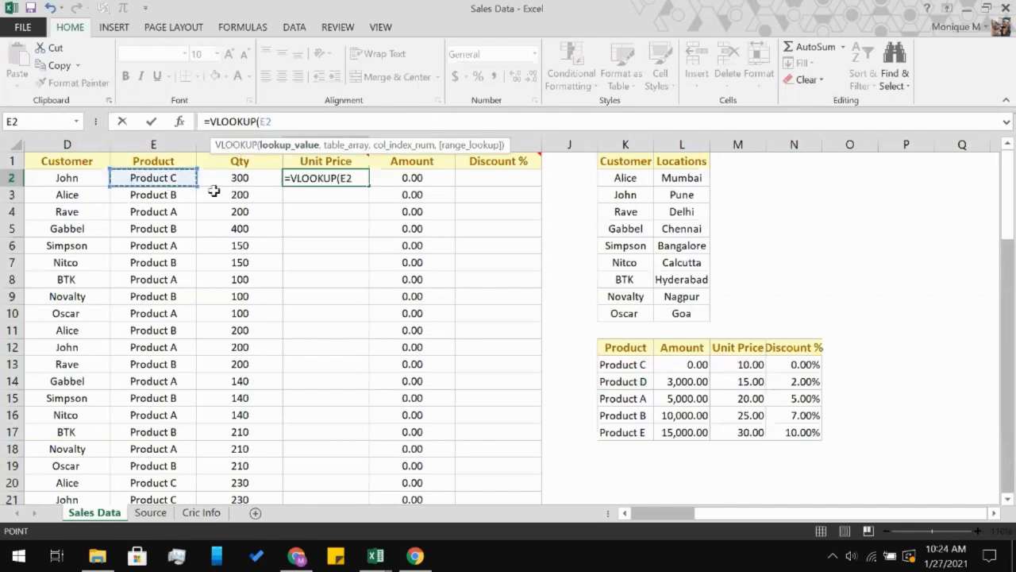
{"action": "type", "text": ","}
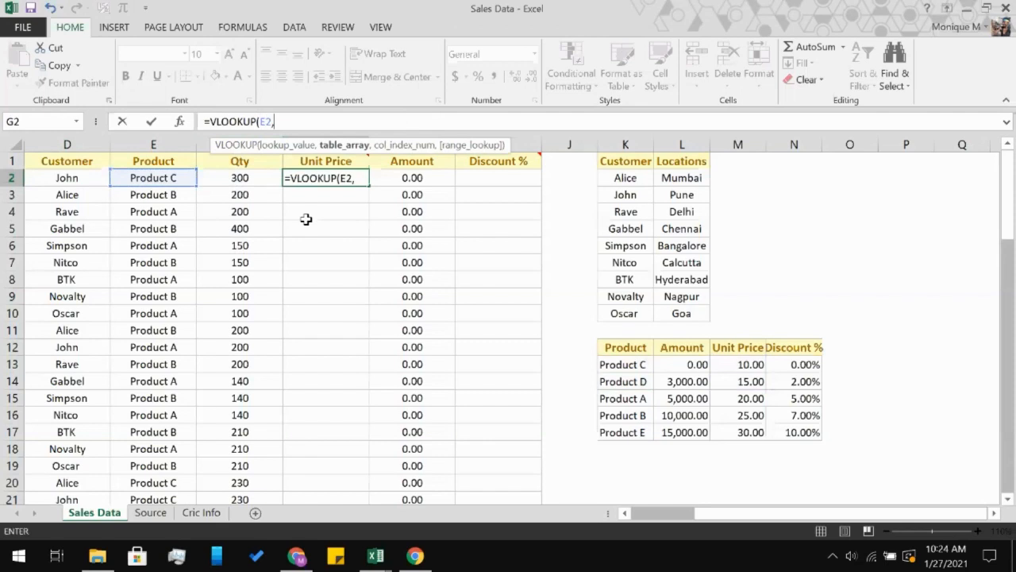
{"action": "left_click", "coordinate": [639, 366]}
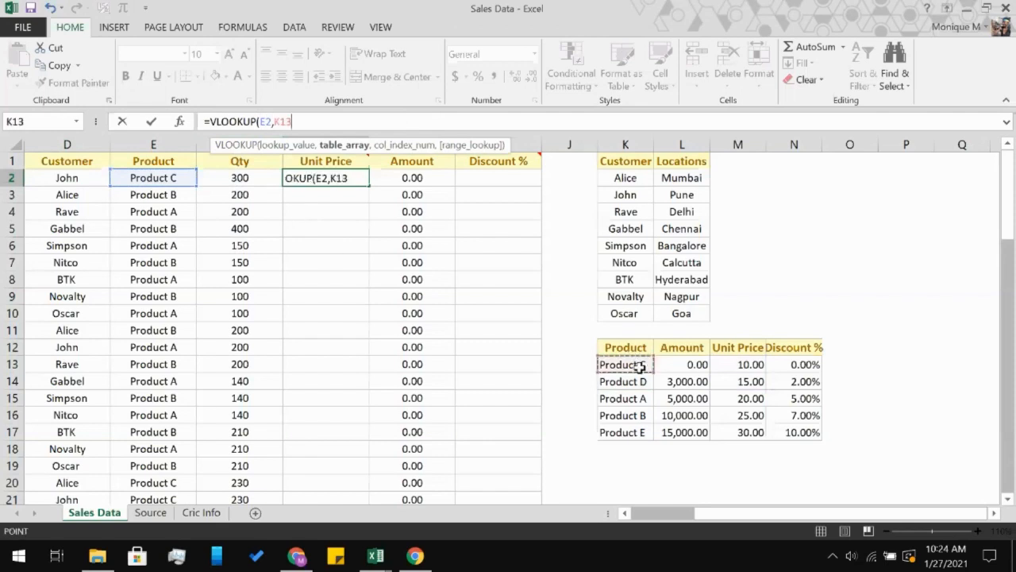
{"action": "left_click", "coordinate": [804, 436], "text": "shift"}
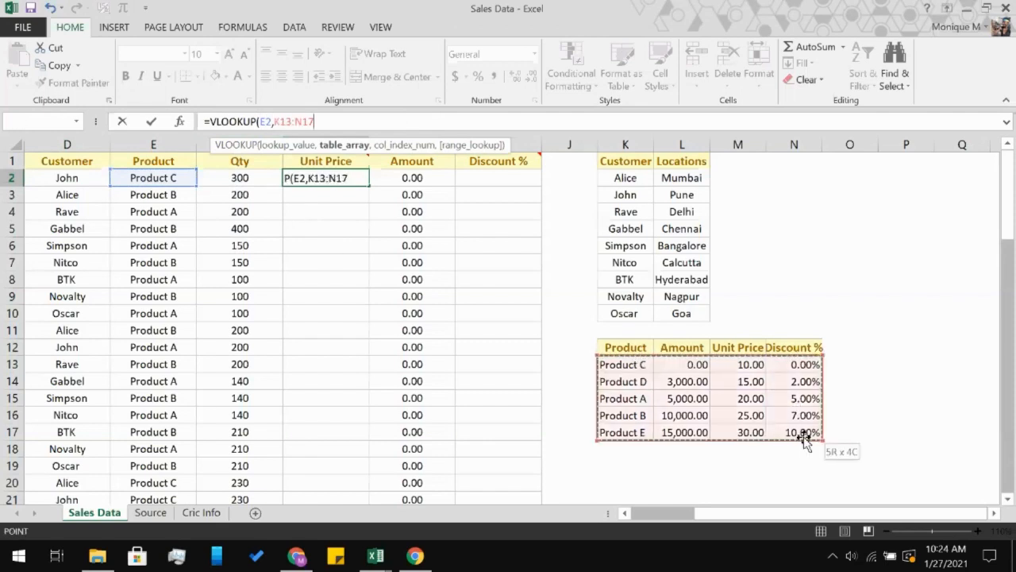
{"action": "type", "text": ","}
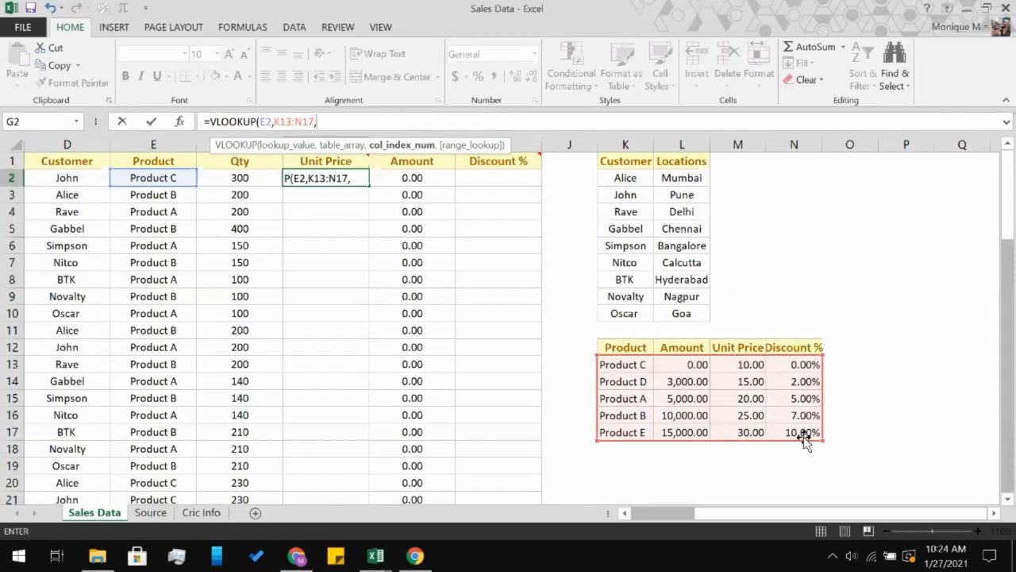
{"action": "type", "text": "1"}
{"action": "key", "text": "BackSpace"}
{"action": "type", "text": "3"}
{"action": "key", "text": "Return"}
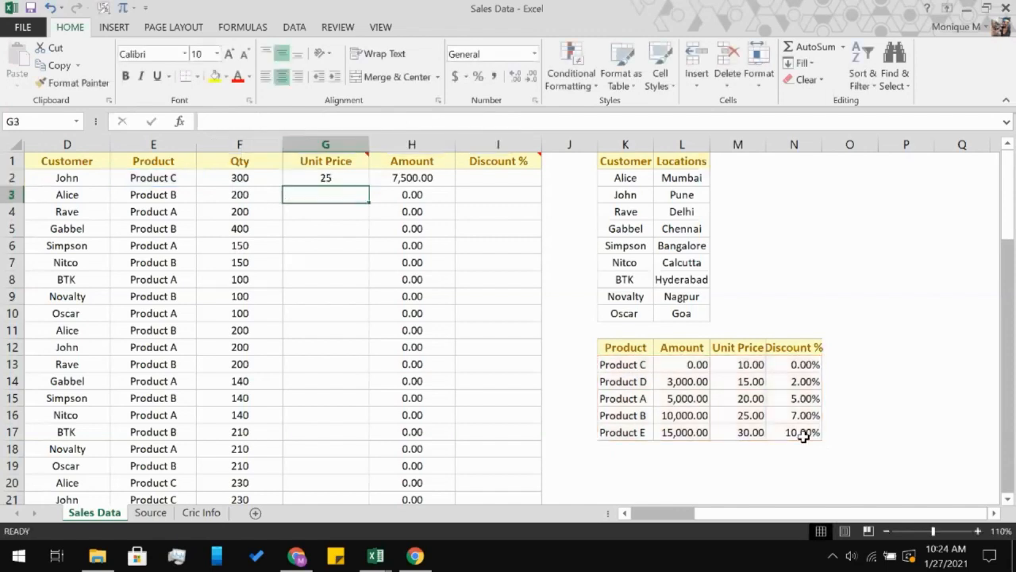
Examine the table array and column index arguments of the G2 VLOOKUP formula and the product in E2
{"action": "left_click", "coordinate": [345, 176]}
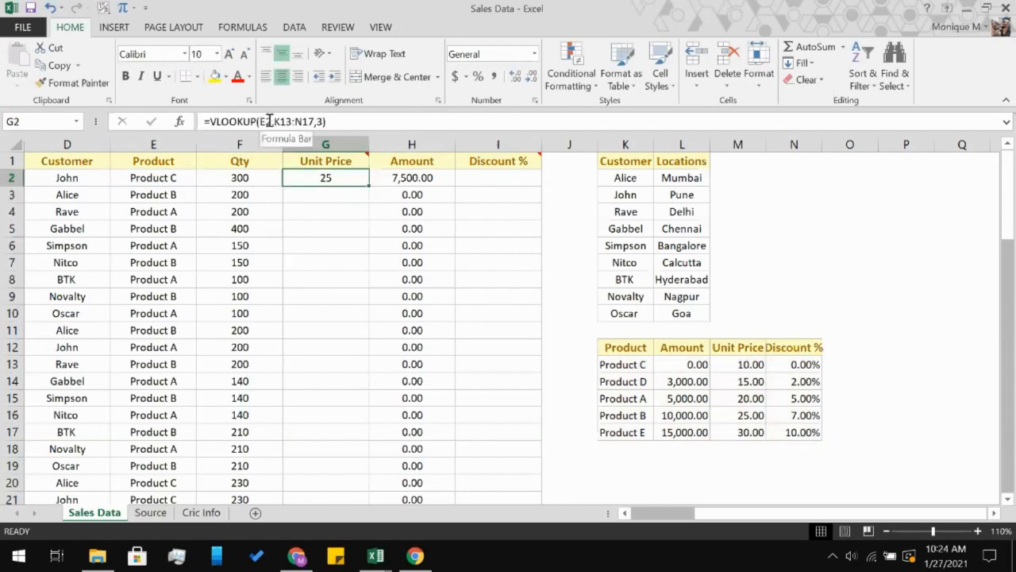
{"action": "left_click", "coordinate": [313, 119]}
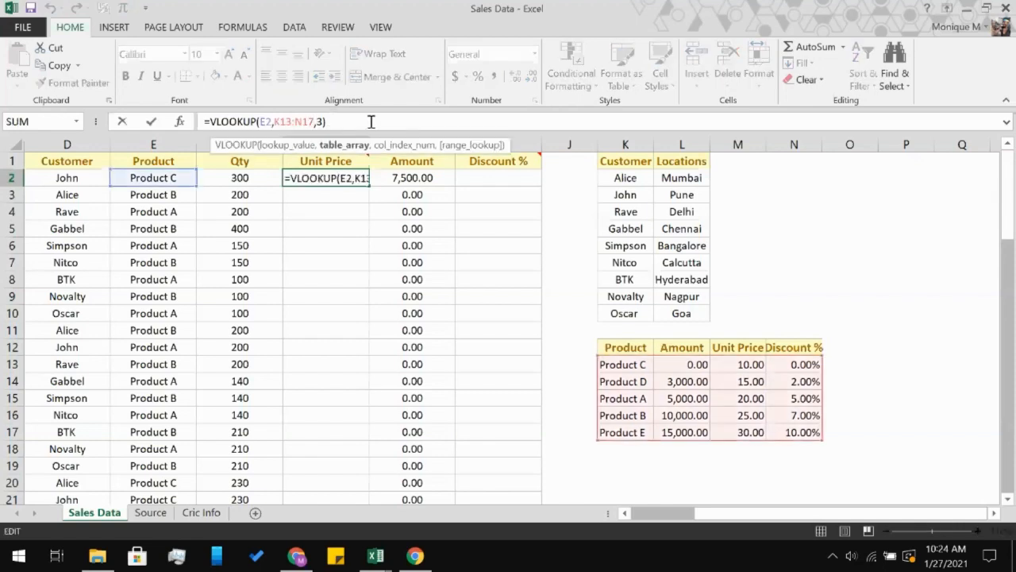
{"action": "left_click", "coordinate": [328, 122]}
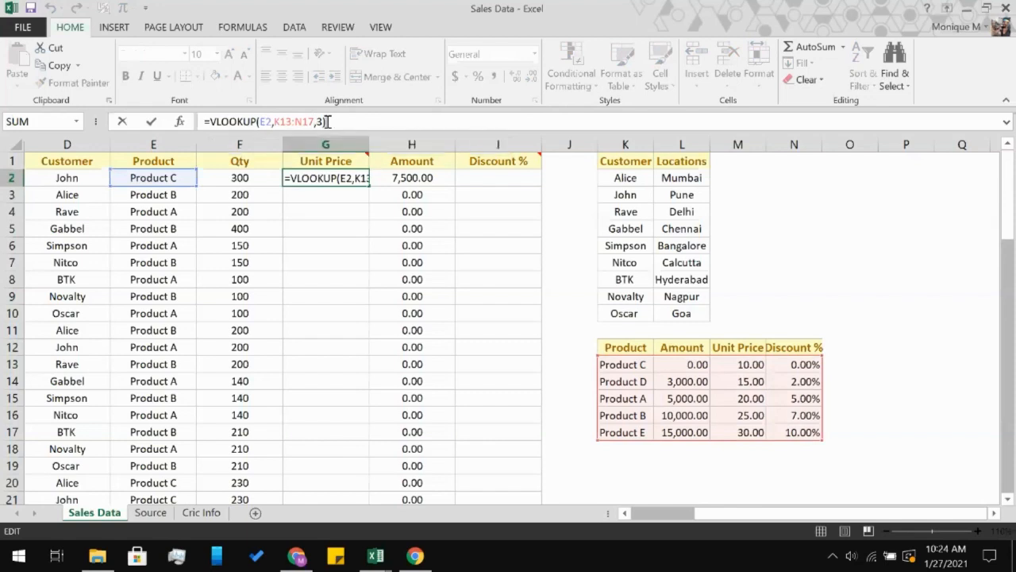
{"action": "left_click", "coordinate": [310, 121]}
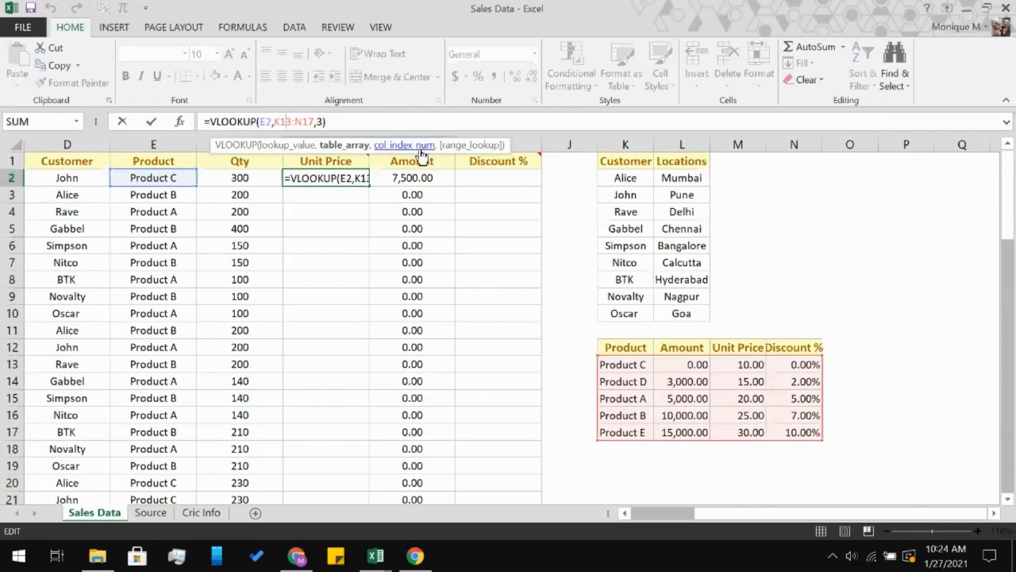
{"action": "left_click", "coordinate": [401, 146]}
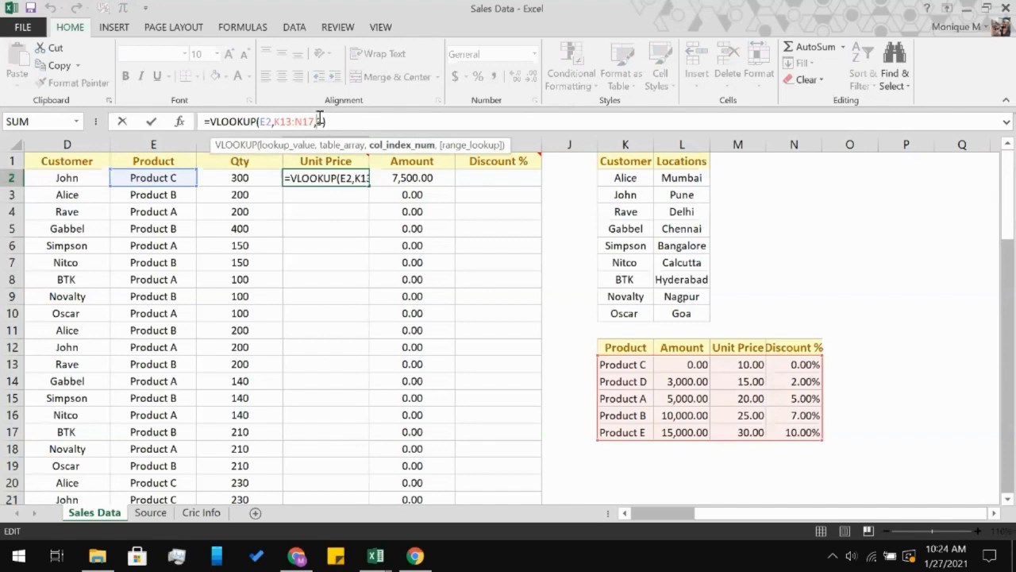
{"action": "left_click", "coordinate": [400, 148]}
{"action": "left_click", "coordinate": [299, 123]}
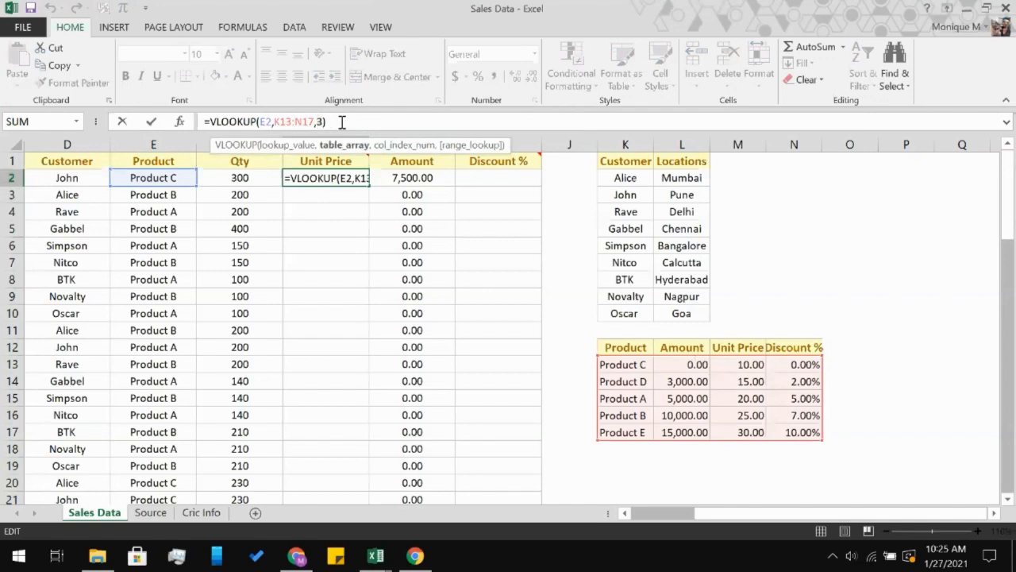
{"action": "left_click", "coordinate": [342, 123]}
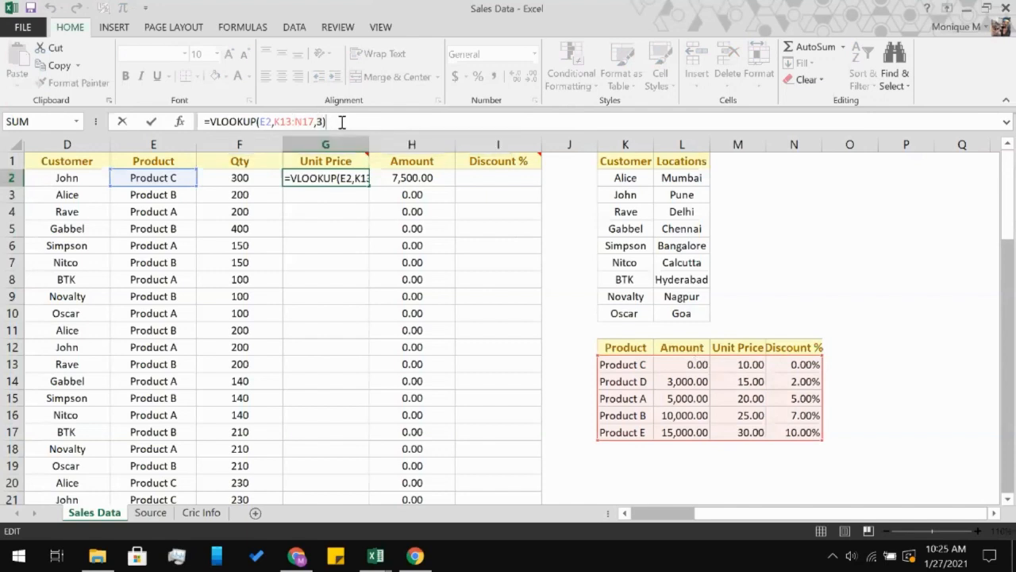
{"action": "left_click", "coordinate": [324, 122]}
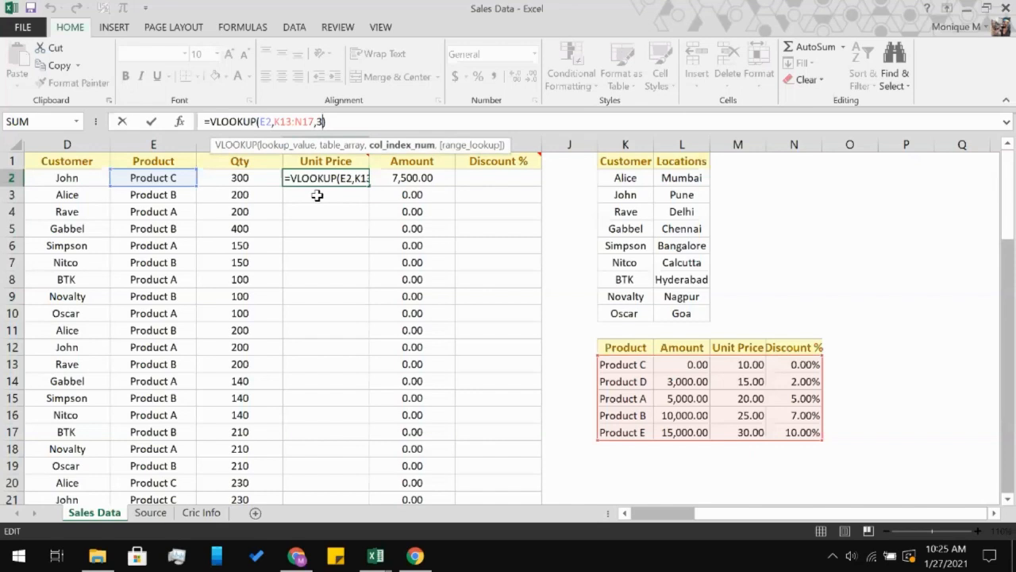
{"action": "key", "text": "Return"}
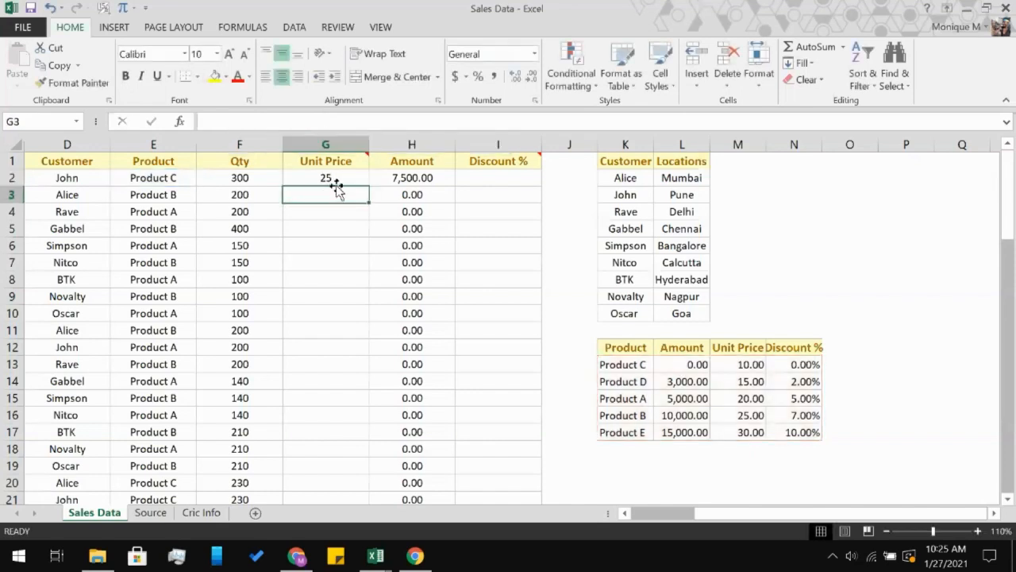
{"action": "left_click", "coordinate": [180, 177]}
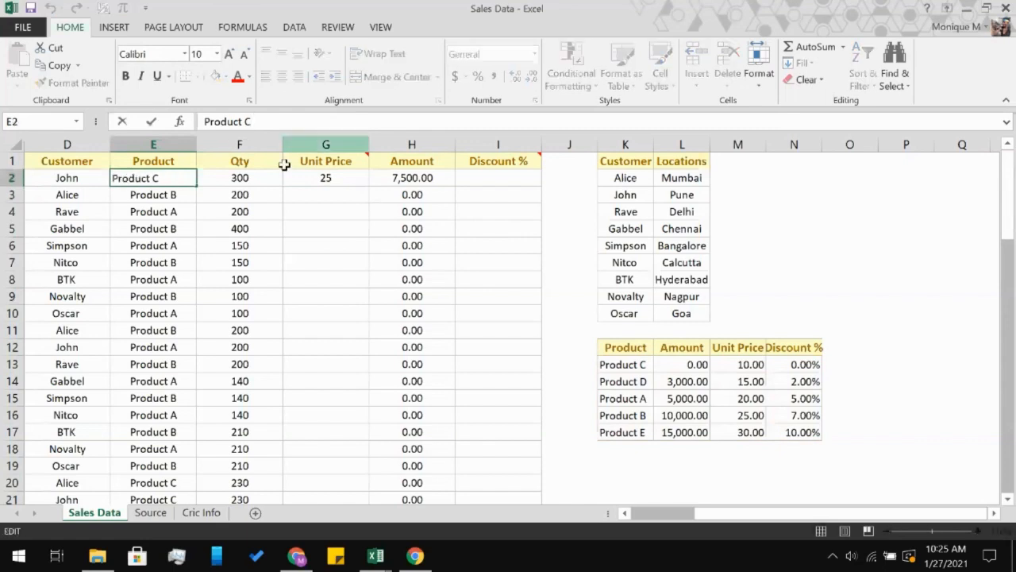
{"action": "left_click", "coordinate": [301, 194]}
Make the table array in the G2 VLOOKUP formula absolute as $K$13:$N$17
{"action": "left_click", "coordinate": [340, 175]}
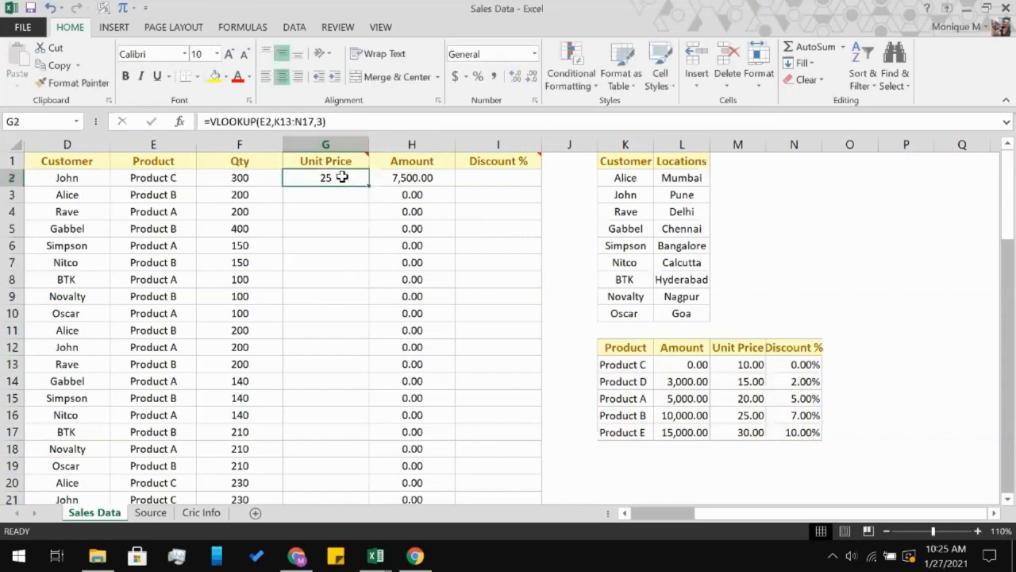
{"action": "left_click", "coordinate": [285, 122]}
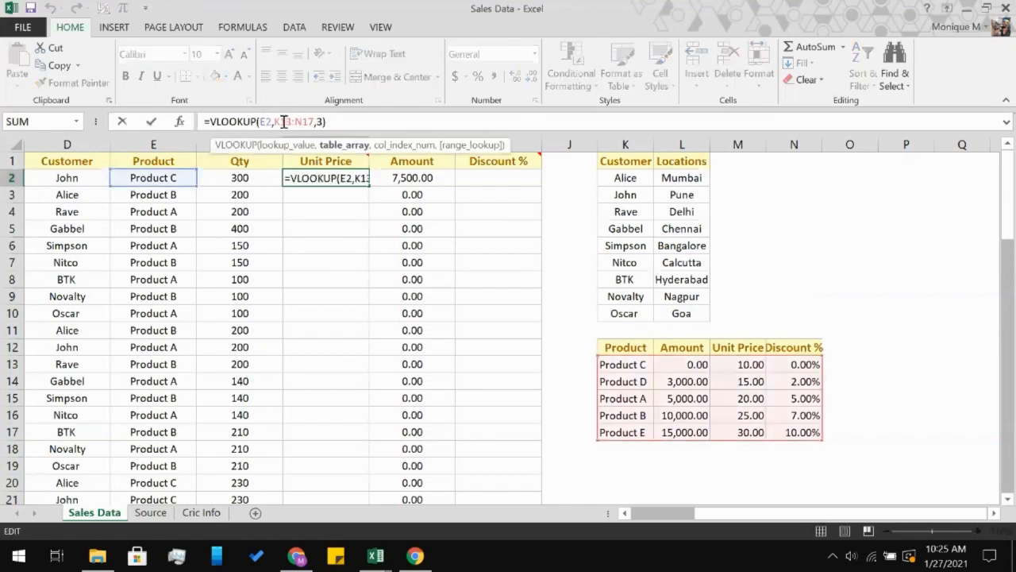
{"action": "key", "text": "F4"}
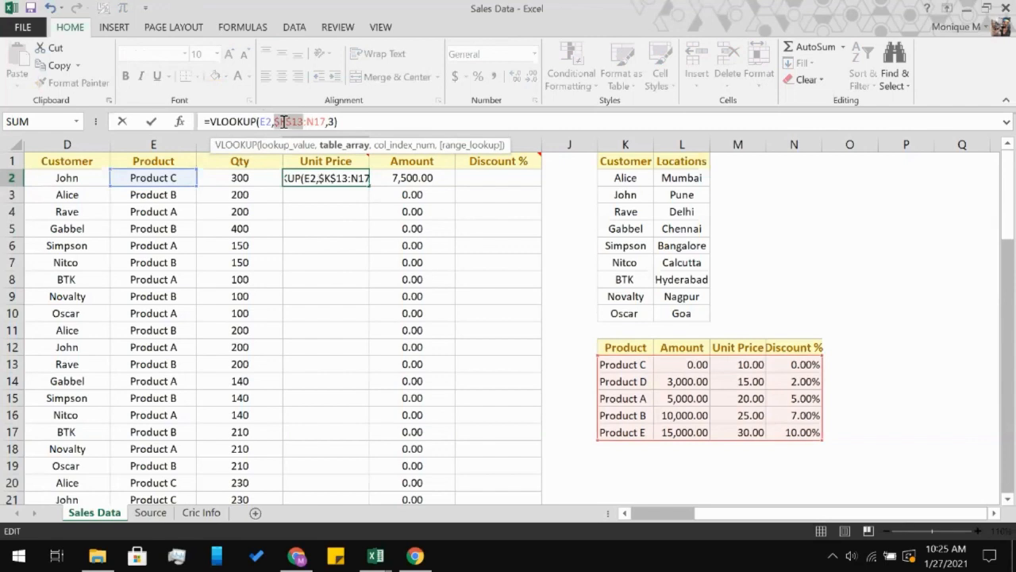
{"action": "left_click", "coordinate": [318, 121]}
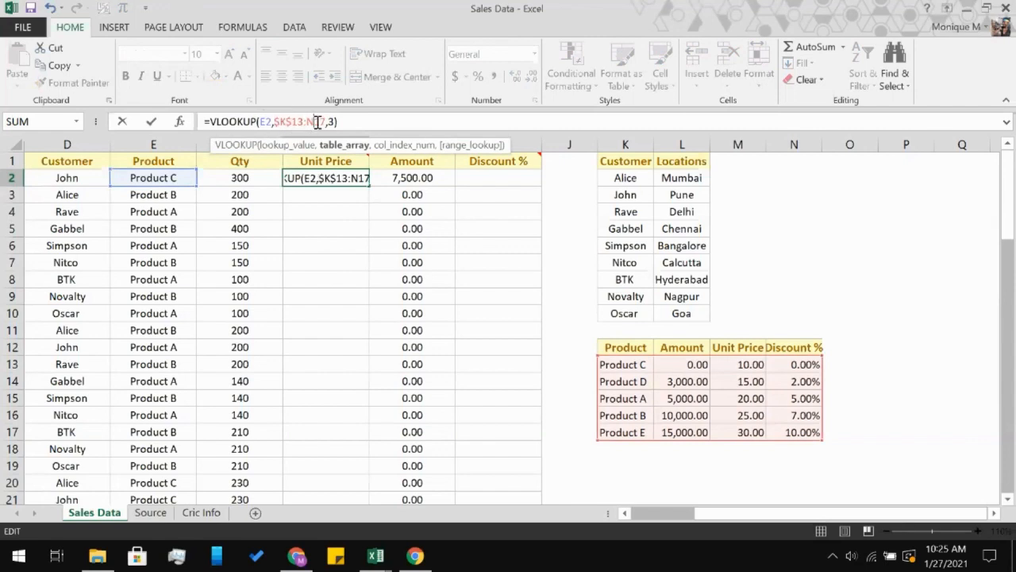
{"action": "key", "text": "F4"}
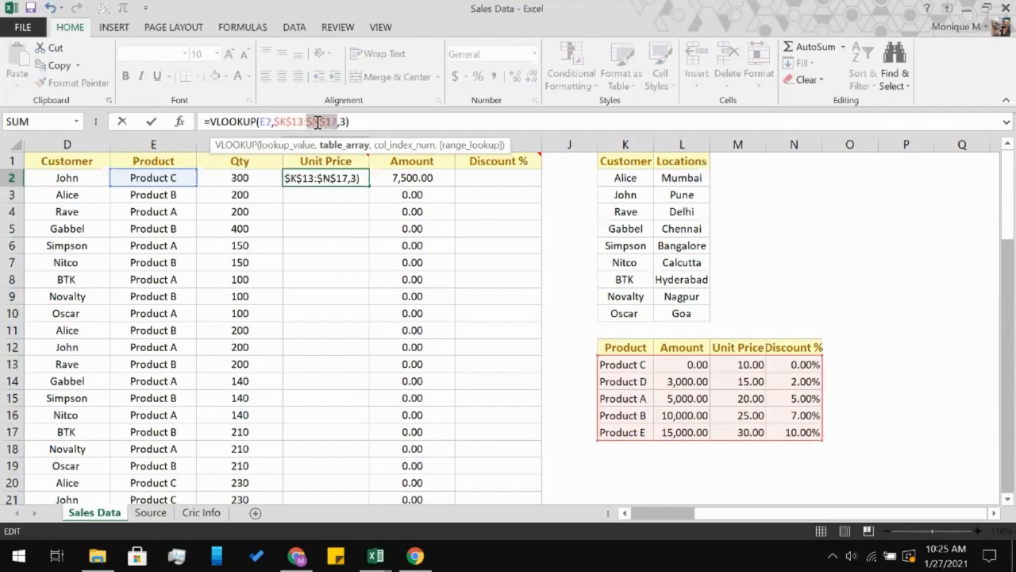
{"action": "left_click", "coordinate": [350, 121]}
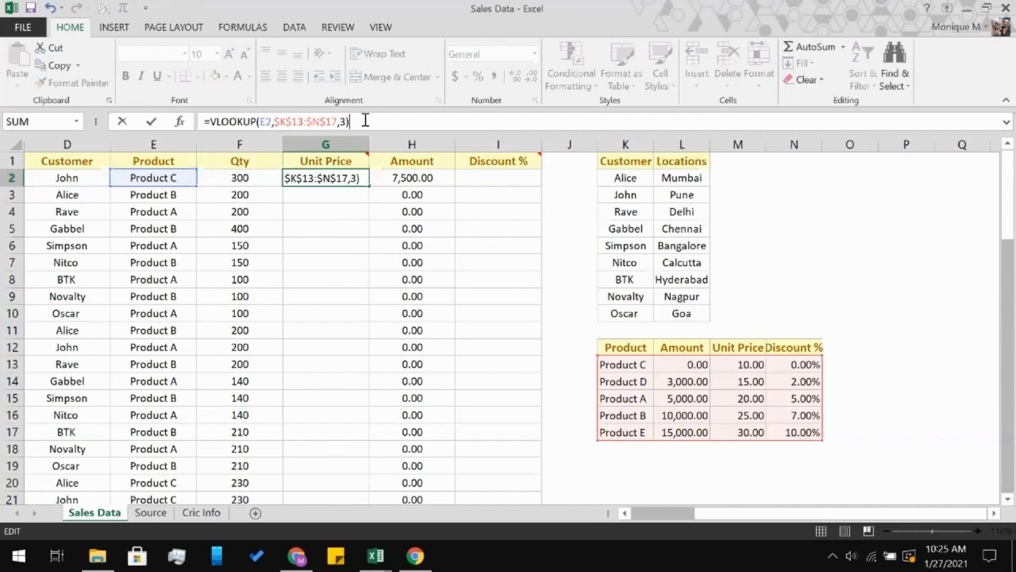
Change the column index of the G2 VLOOKUP formula to 1
{"action": "left_click", "coordinate": [342, 122]}
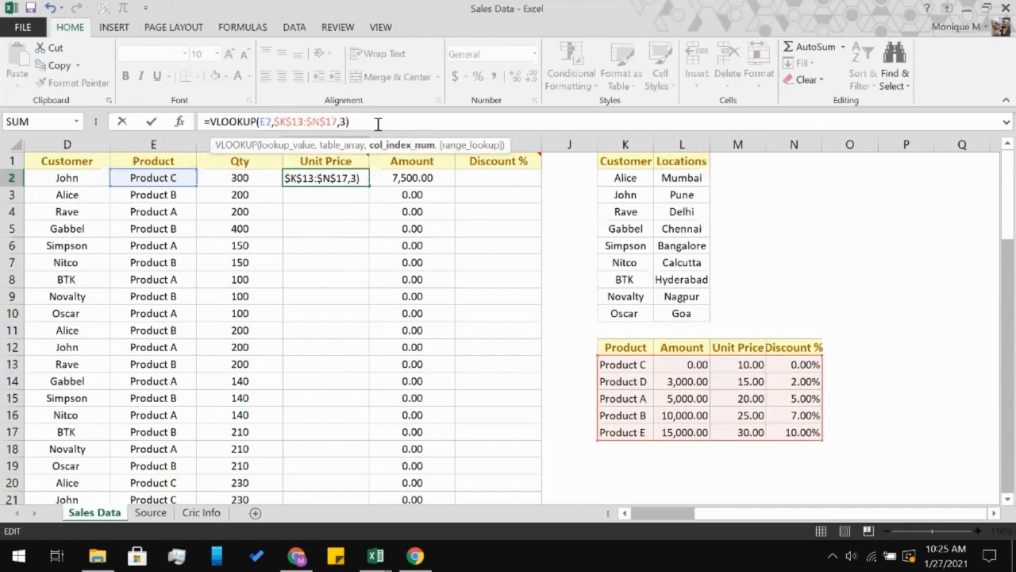
{"action": "key", "text": "Delete"}
{"action": "type", "text": "1"}
{"action": "key", "text": "Return"}
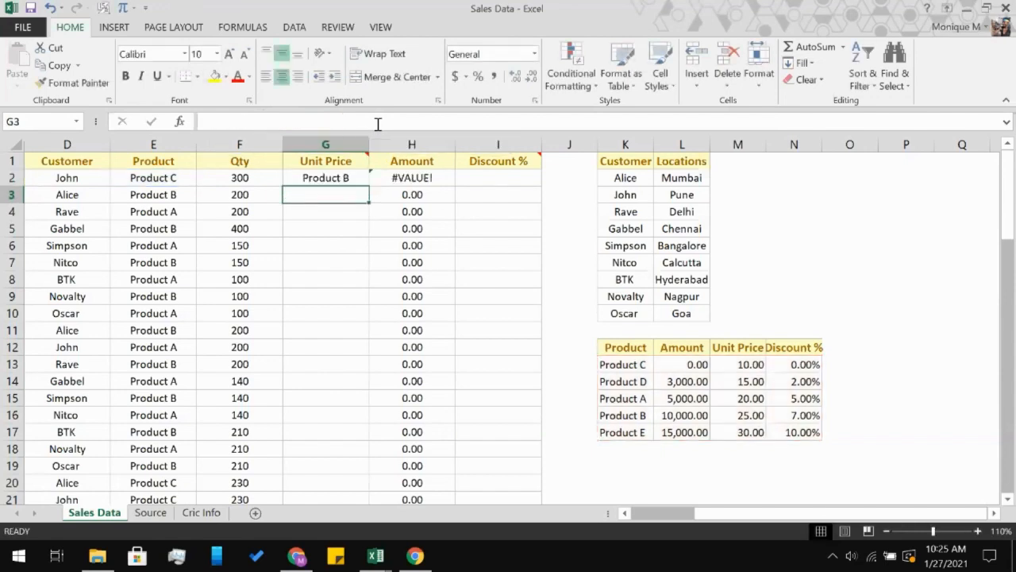
Set the column index of the G2 VLOOKUP formula back to 3
{"action": "left_click", "coordinate": [332, 178]}
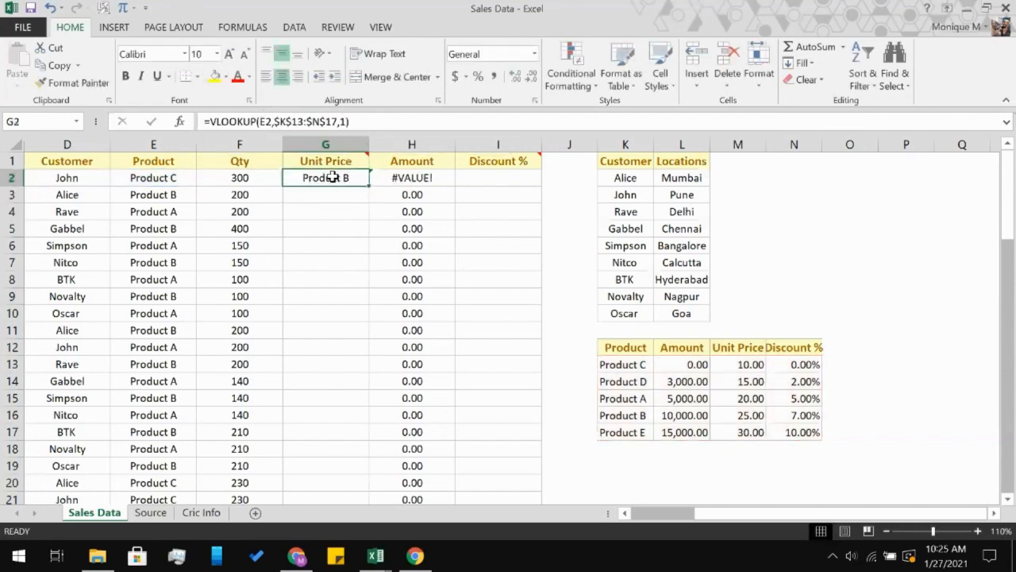
{"action": "left_click", "coordinate": [271, 121]}
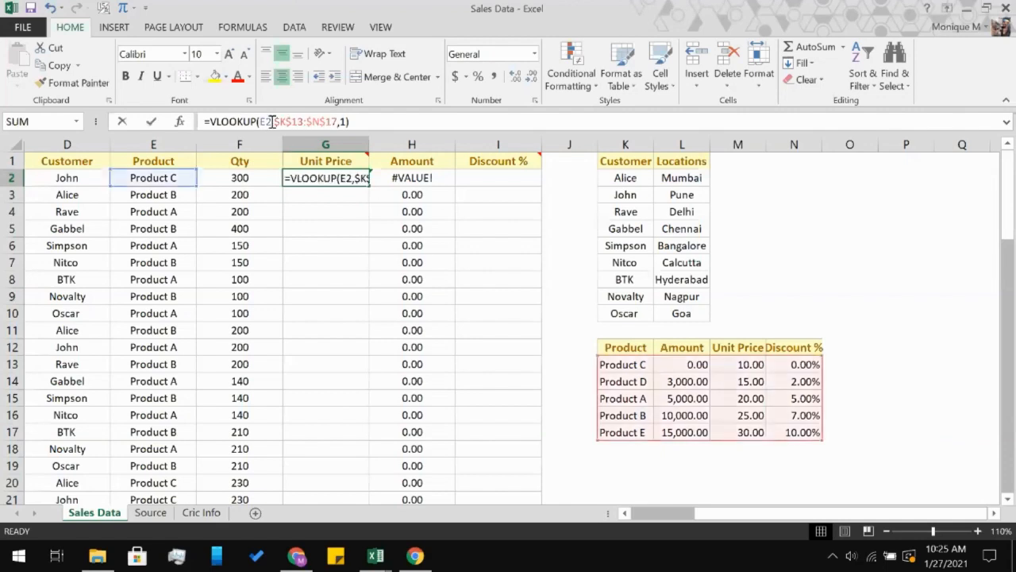
{"action": "left_click", "coordinate": [340, 122]}
{"action": "double_click", "coordinate": [342, 121]}
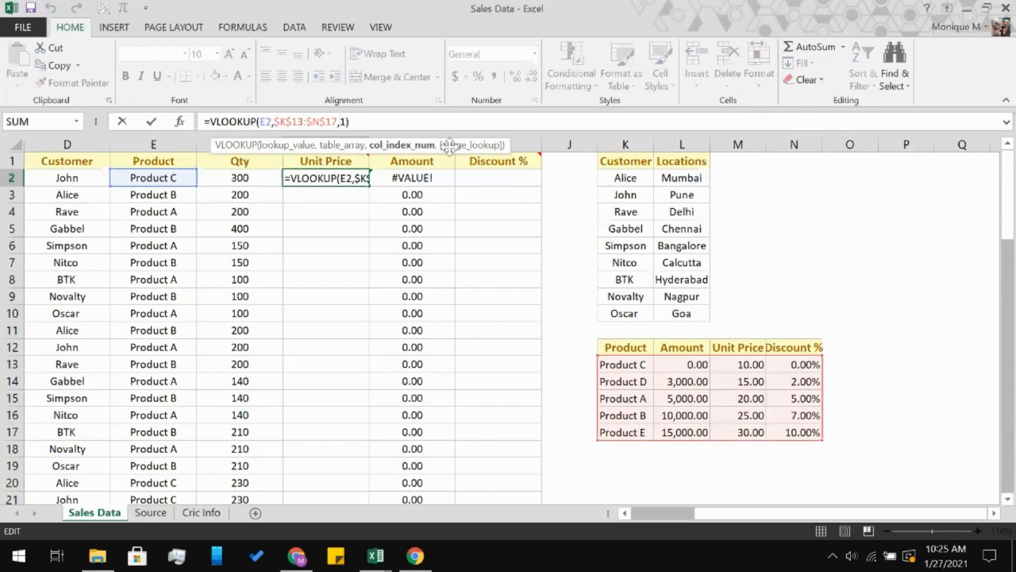
{"action": "key", "text": "BackSpace"}
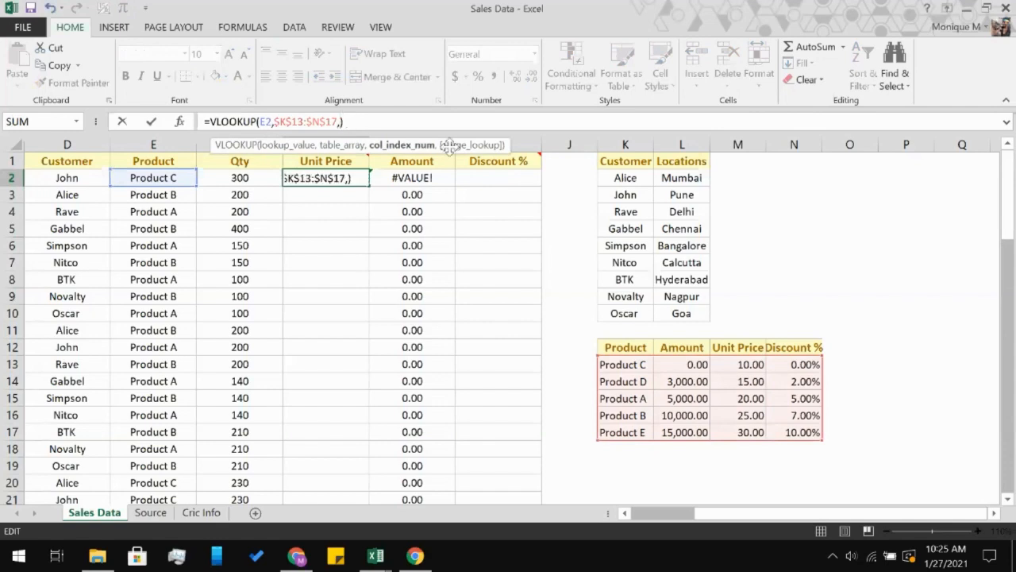
{"action": "type", "text": "3"}
{"action": "key", "text": "Return"}
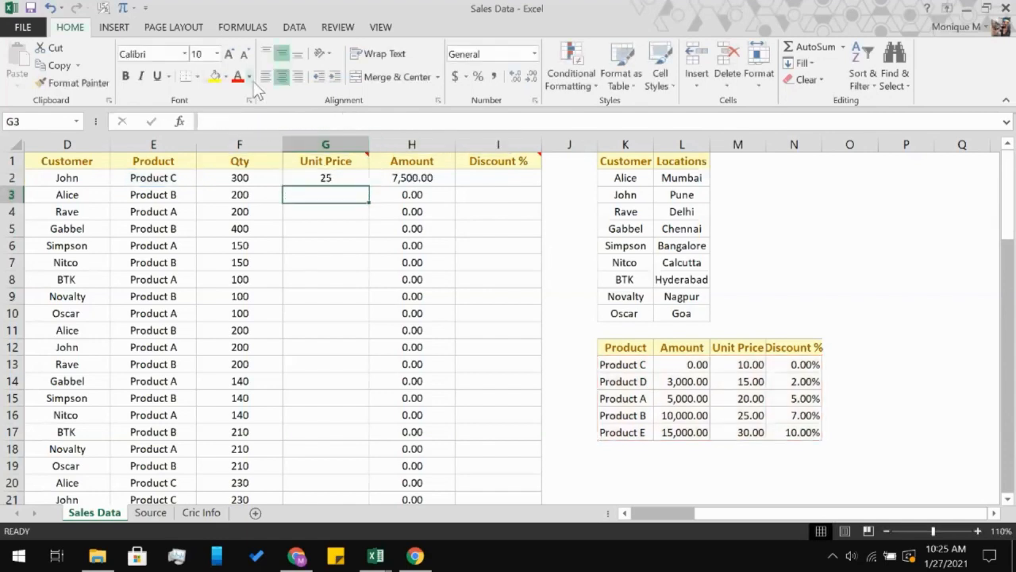
Check the product in E2 against the G2 formula and copy the formula down to G3
{"action": "left_click", "coordinate": [338, 177]}
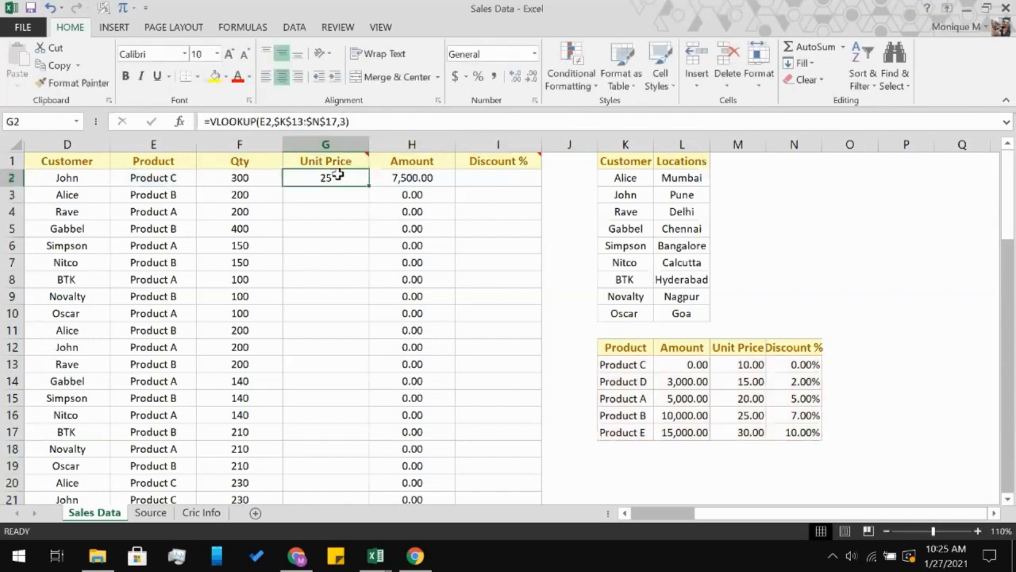
{"action": "left_click", "coordinate": [167, 176]}
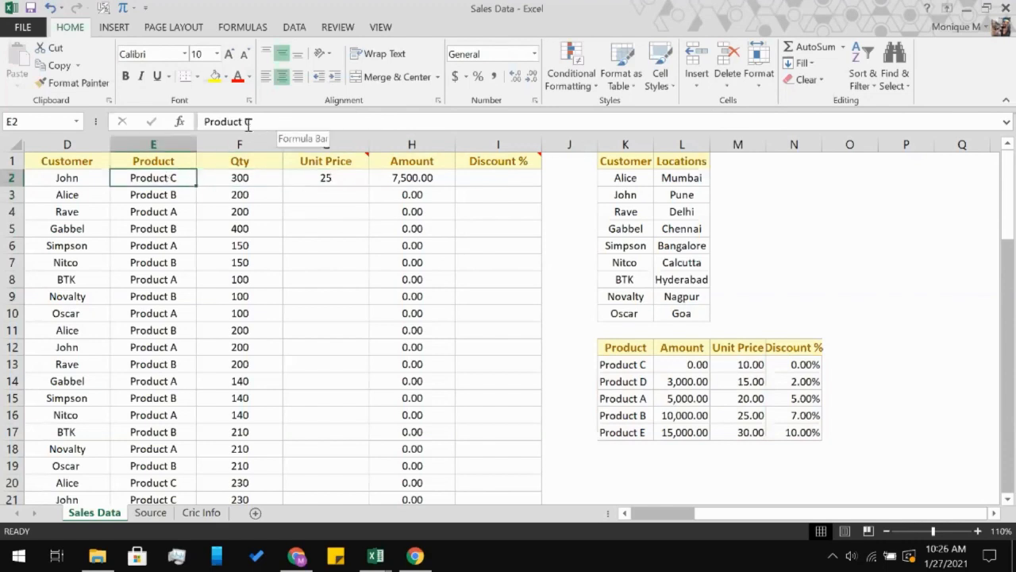
{"action": "left_click", "coordinate": [282, 127]}
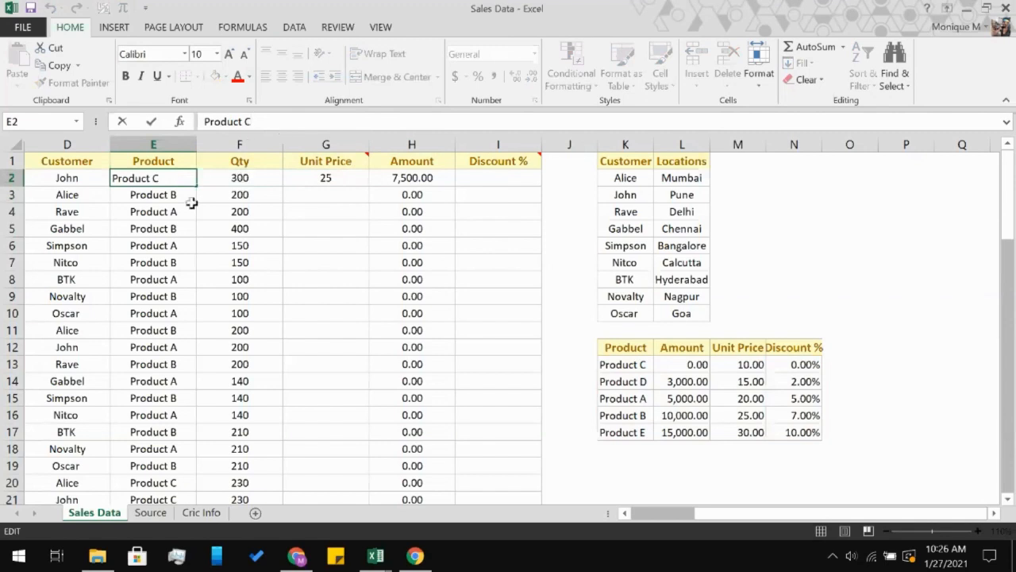
{"action": "left_click", "coordinate": [335, 177]}
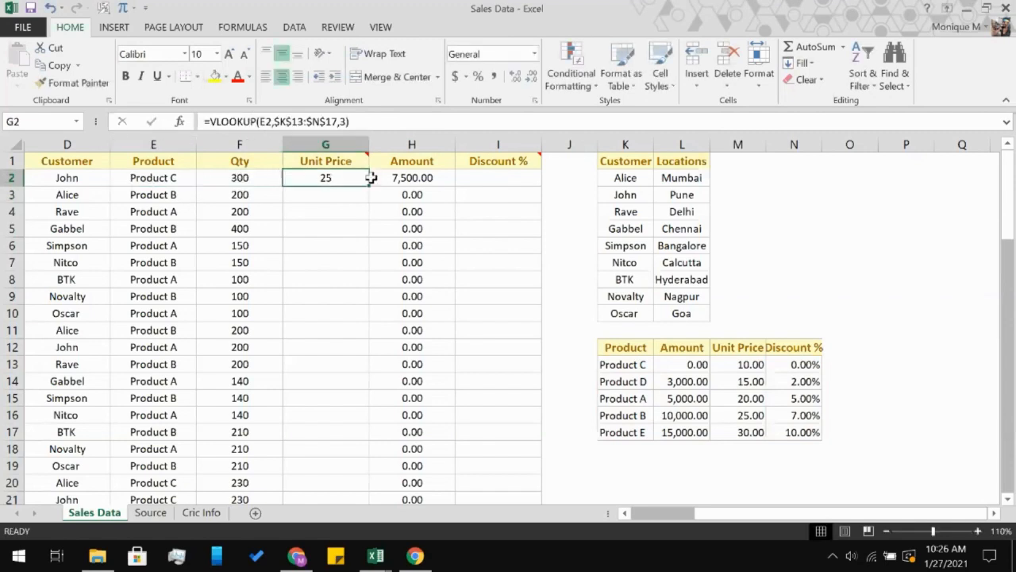
{"action": "left_click_drag", "start_coordinate": [367, 187], "coordinate": [370, 204]}
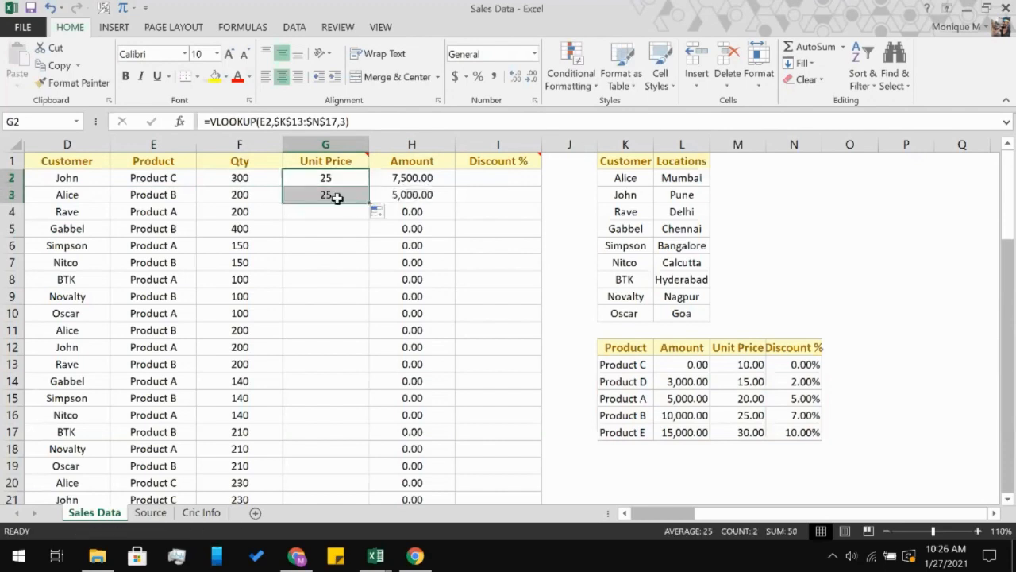
Compare the VLOOKUP formulas in G2 and G3, and clear the copy in G3
{"action": "left_click", "coordinate": [336, 197]}
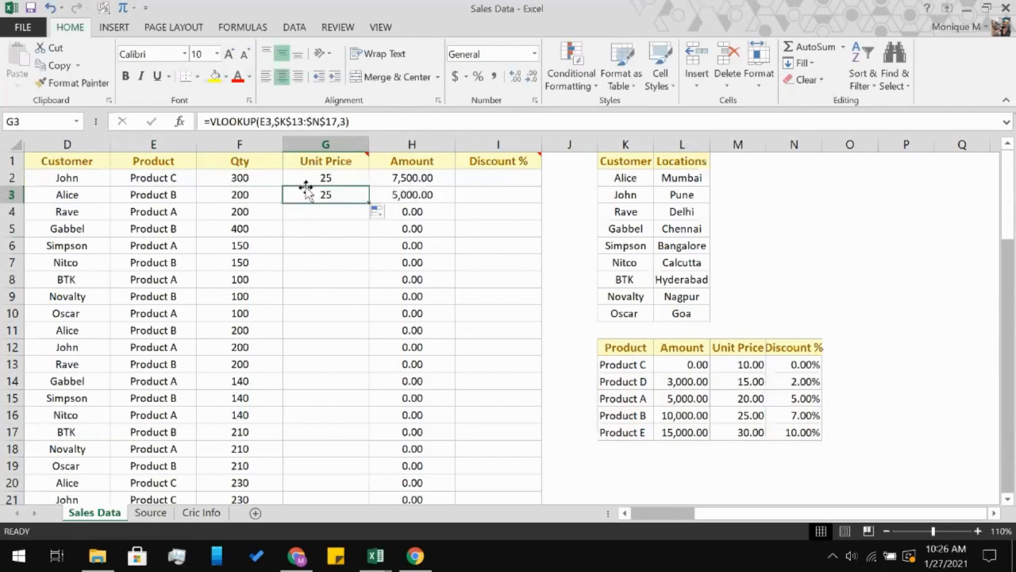
{"action": "left_click", "coordinate": [324, 173]}
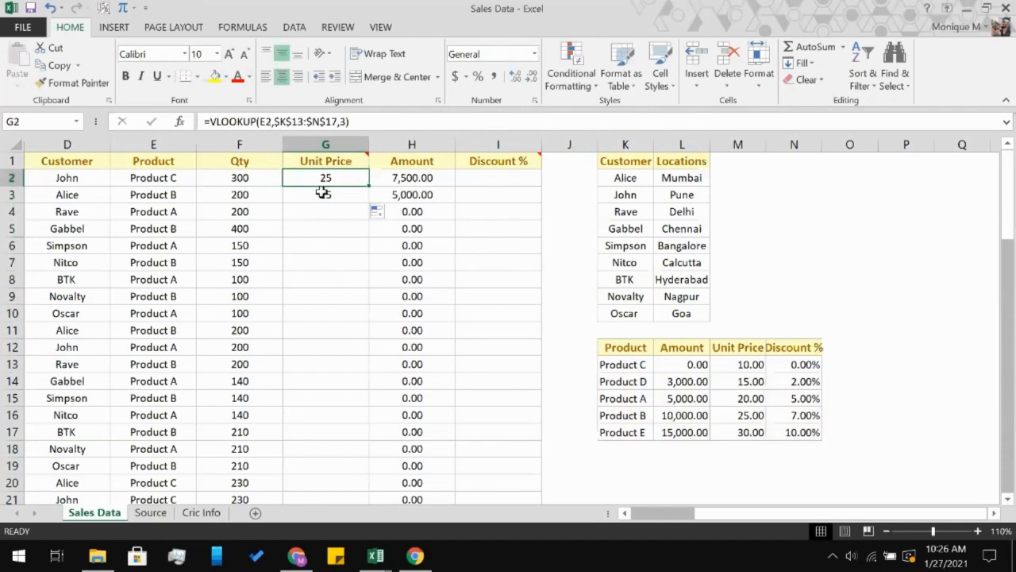
{"action": "left_click", "coordinate": [322, 192]}
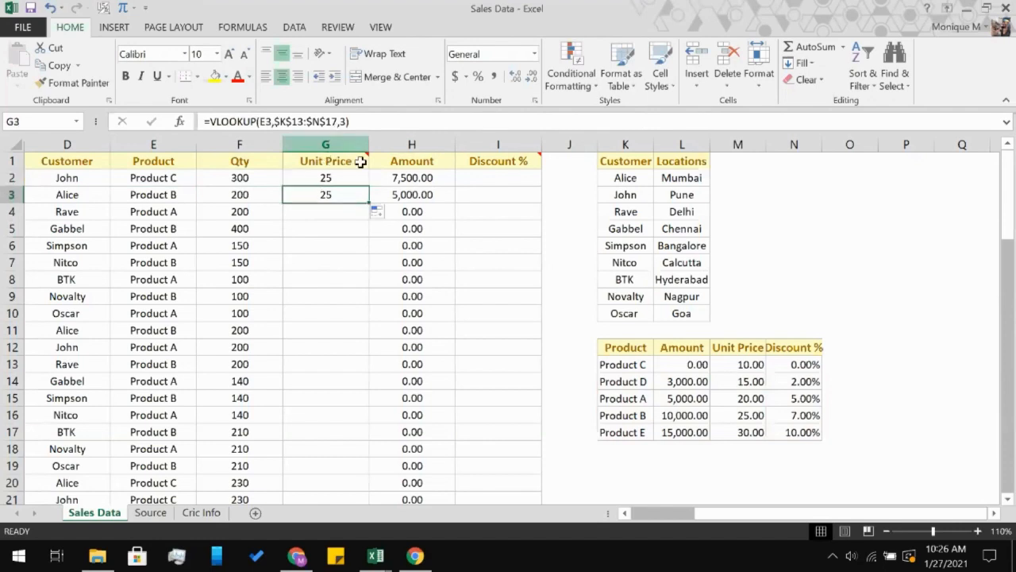
{"action": "key", "text": "Delete"}
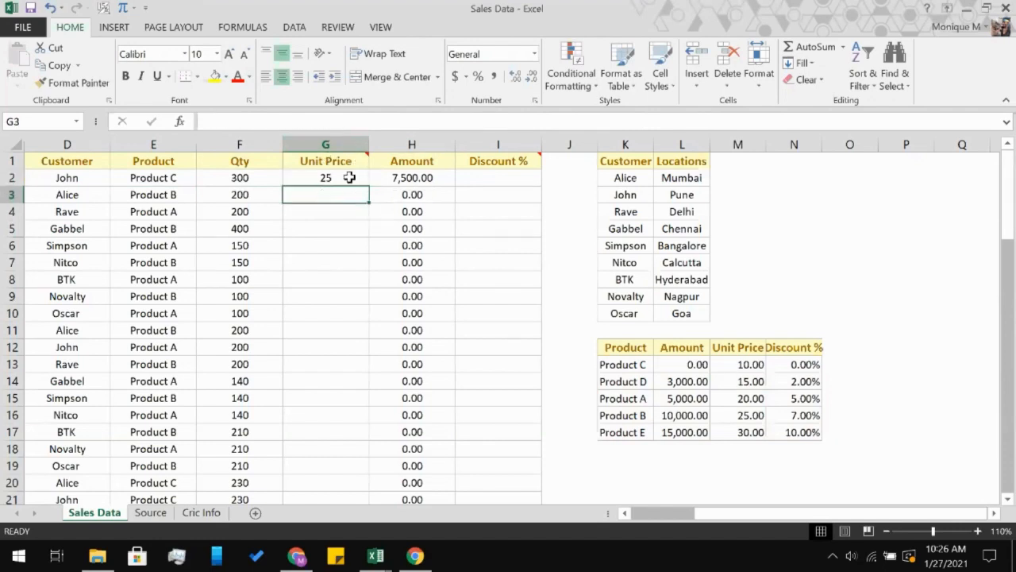
Change the column index of the G2 VLOOKUP formula to 4 to fetch the discount column
{"action": "left_click", "coordinate": [349, 177]}
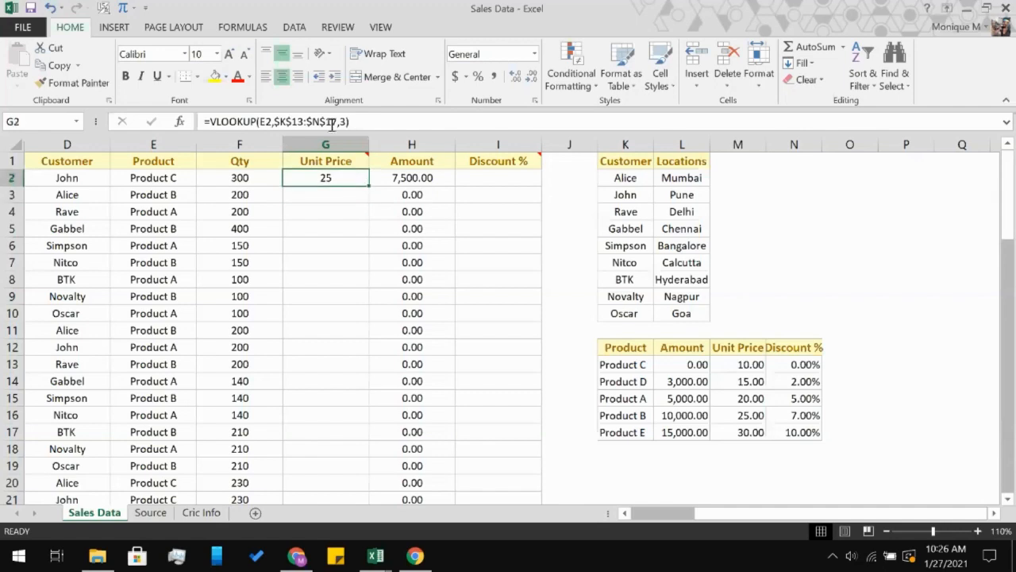
{"action": "left_click", "coordinate": [283, 121]}
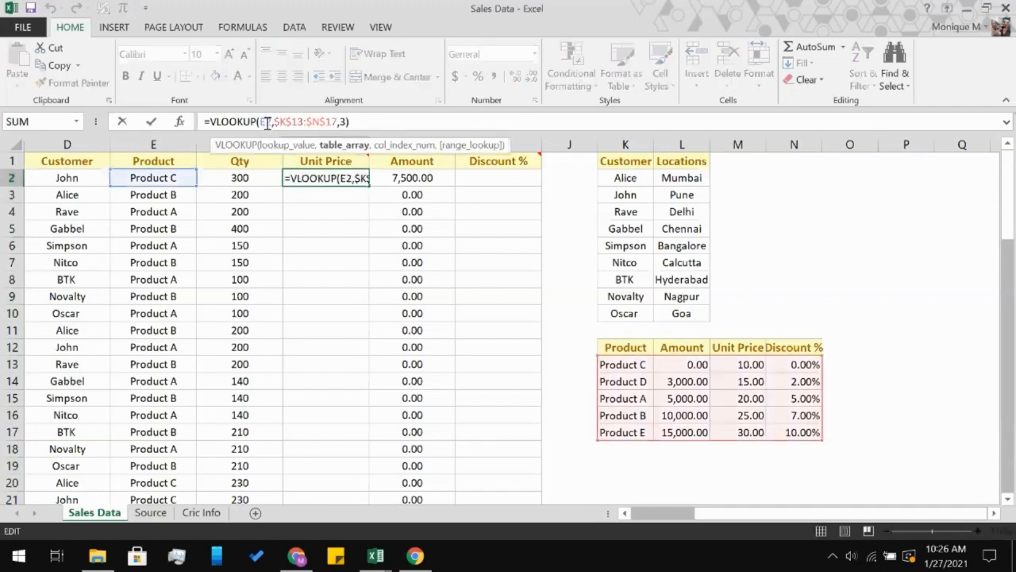
{"action": "left_click", "coordinate": [347, 121]}
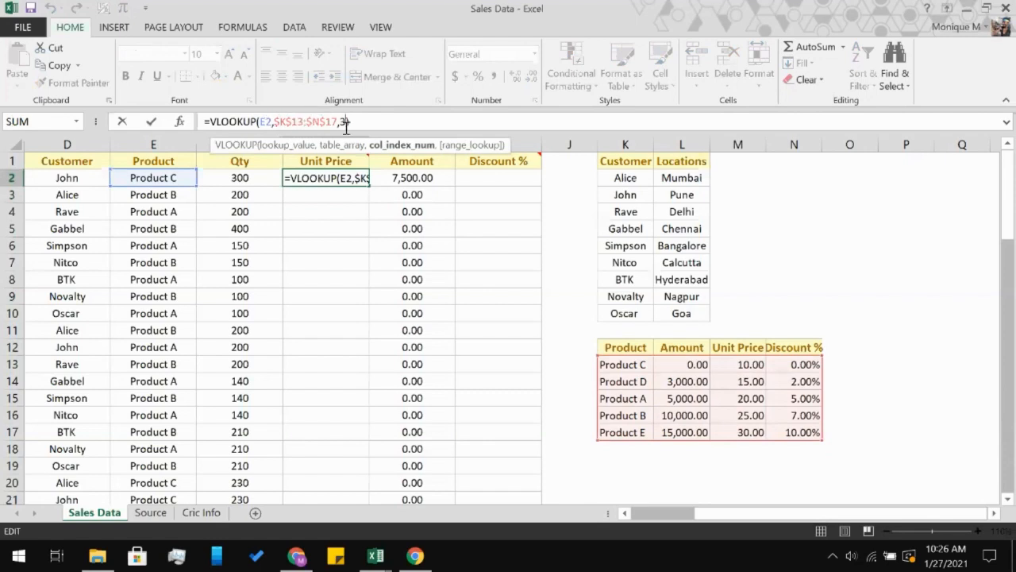
{"action": "key", "text": "BackSpace"}
{"action": "type", "text": "4"}
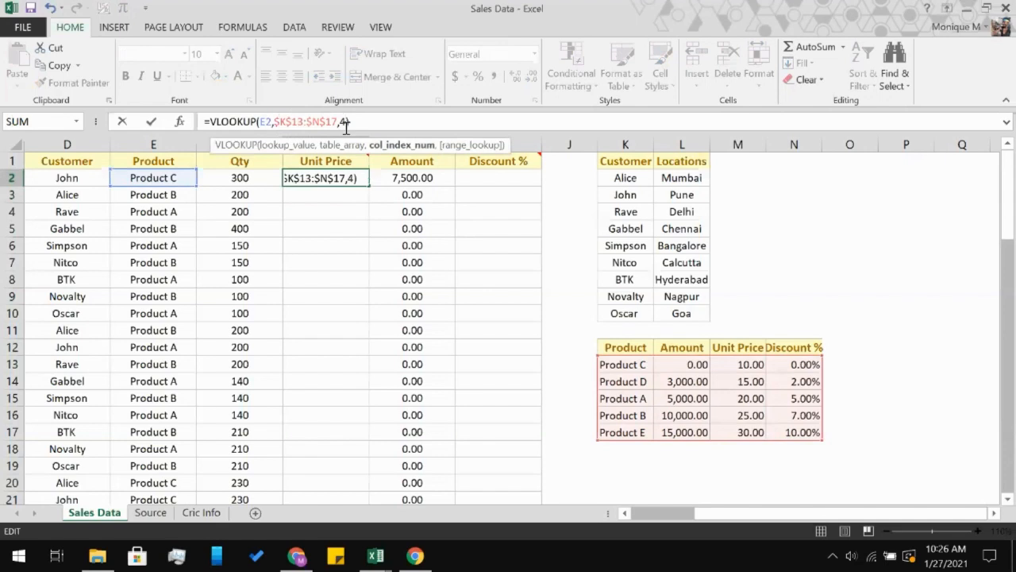
{"action": "key", "text": "Return"}
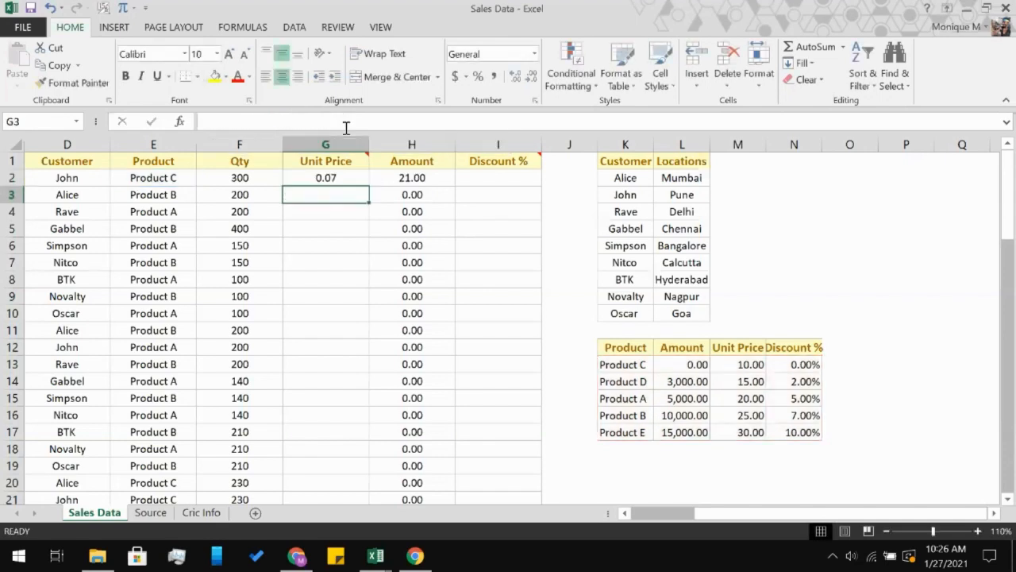
Restore the column index of the G2 VLOOKUP formula to 3 for the Unit Price column
{"action": "left_click", "coordinate": [332, 170]}
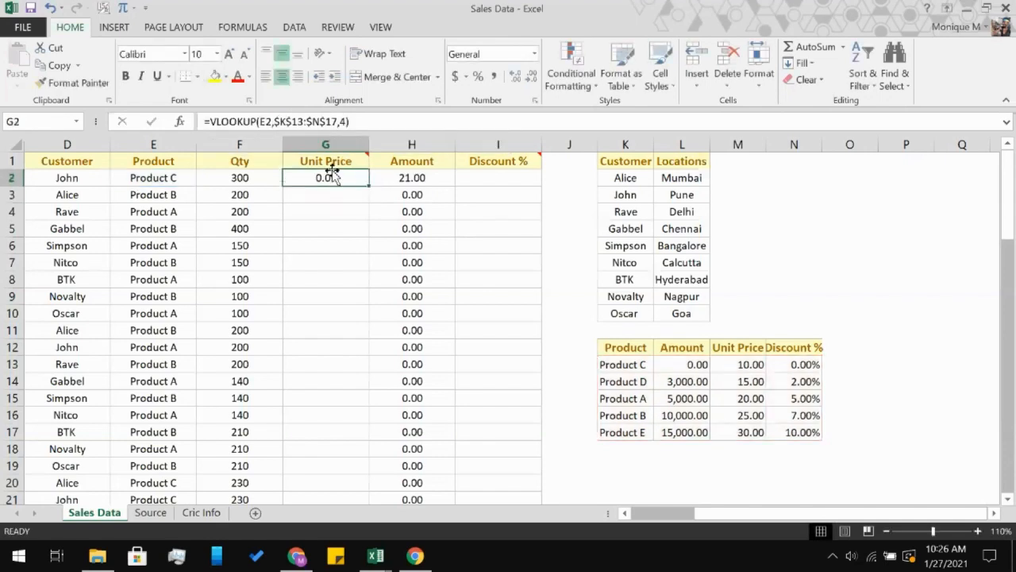
{"action": "left_click", "coordinate": [350, 121]}
{"action": "mouse_move", "coordinate": [516, 152]}
{"action": "key", "text": "BackSpace"}
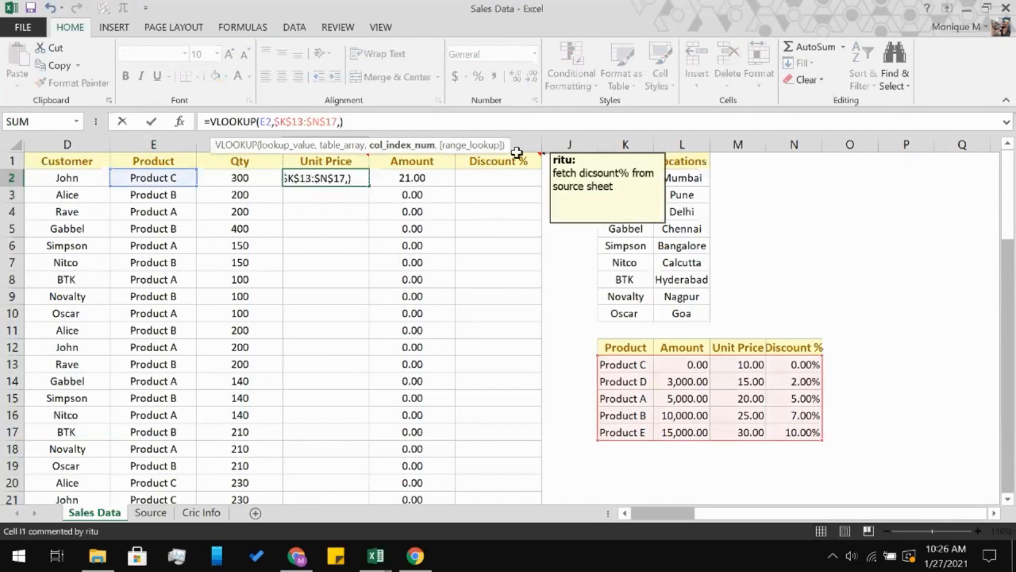
{"action": "type", "text": "3"}
{"action": "key", "text": "Return"}
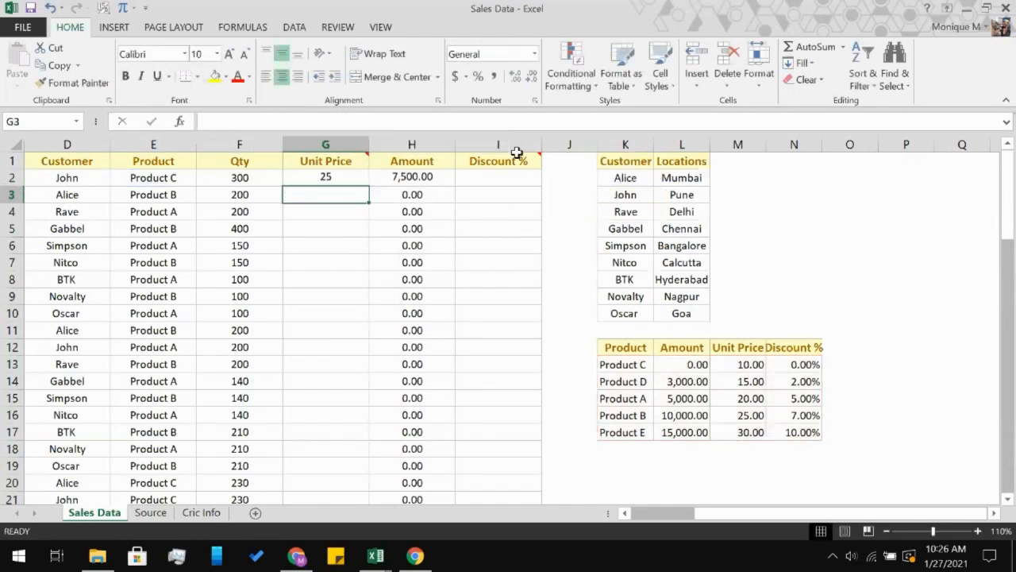
Add 0 as the range lookup argument of the G2 VLOOKUP formula to require an exact match
{"action": "left_click", "coordinate": [313, 178]}
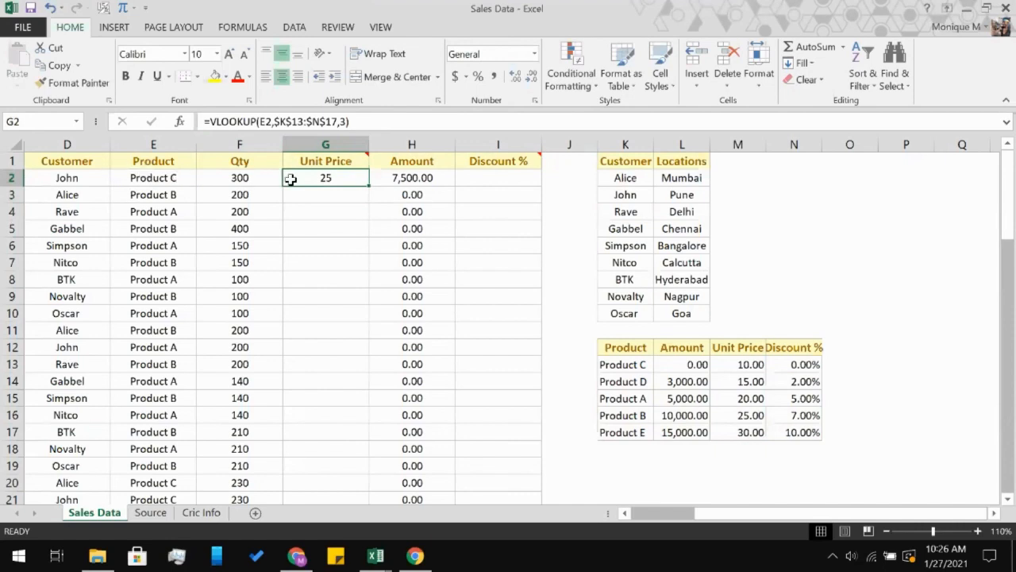
{"action": "left_click", "coordinate": [327, 196]}
{"action": "left_click", "coordinate": [347, 176]}
{"action": "left_click", "coordinate": [347, 121]}
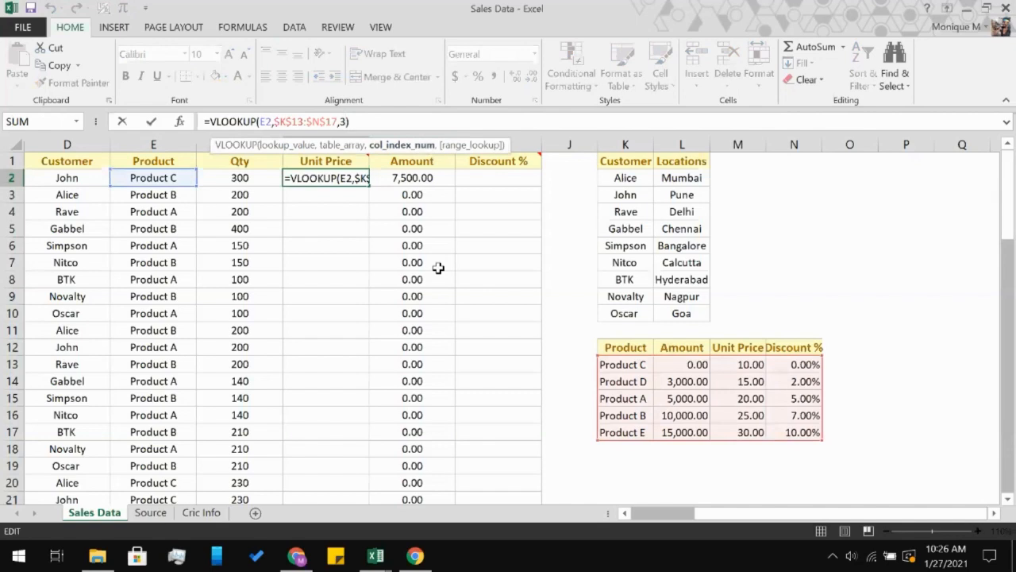
{"action": "type", "text": ","}
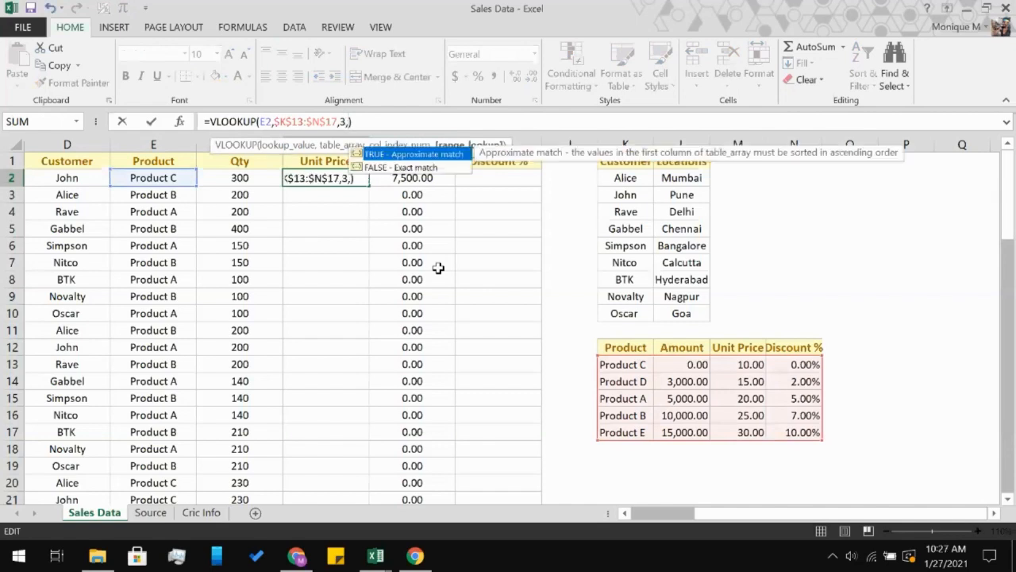
{"action": "type", "text": "0"}
{"action": "key", "text": "Return"}
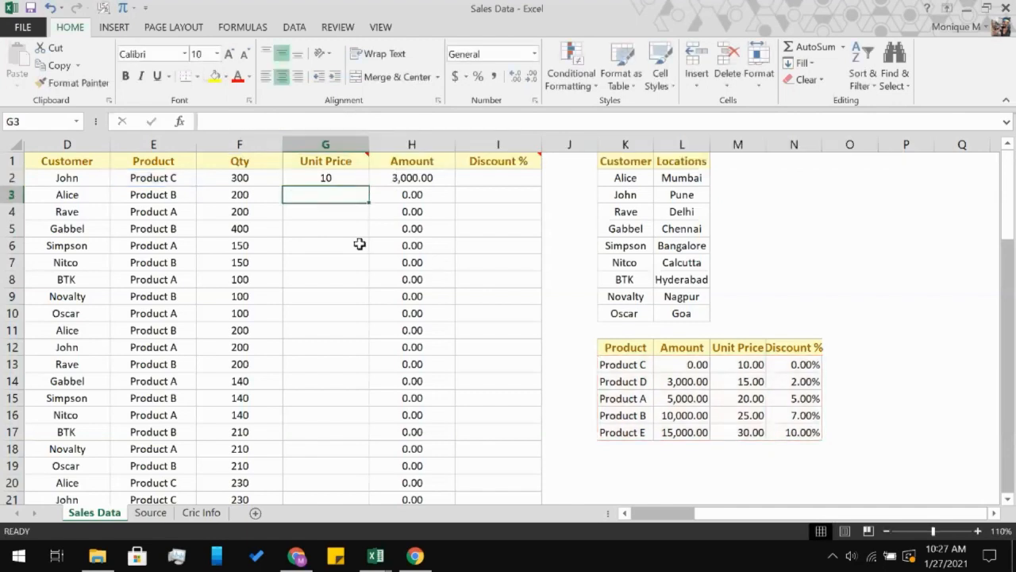
{"action": "left_click", "coordinate": [334, 178]}
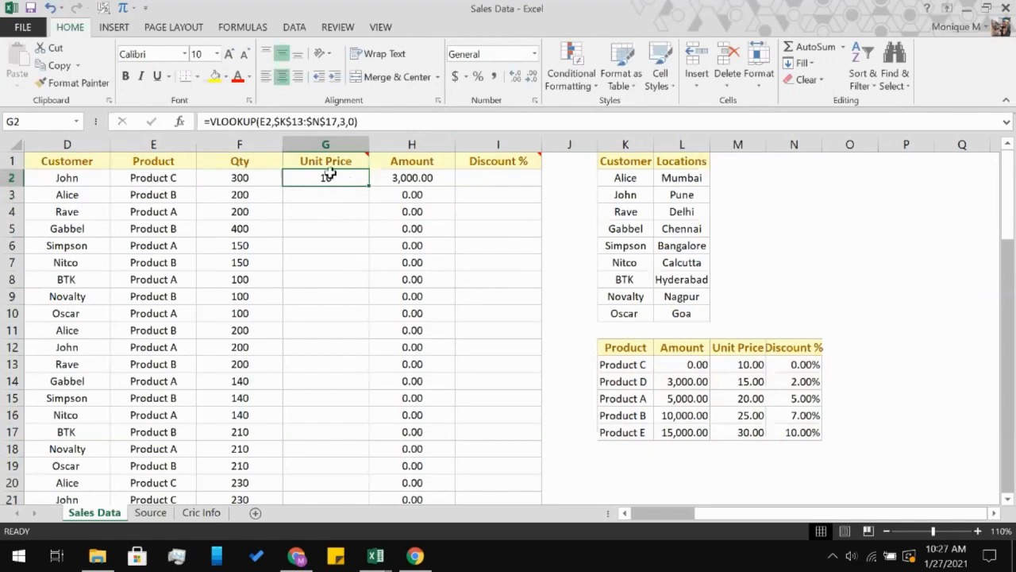
Fill the G2 VLOOKUP formula down the Unit Price column through G76 and check the copied formula in G4
{"action": "scroll", "coordinate": [309, 410], "scroll_direction": "down", "scroll_amount": 1}
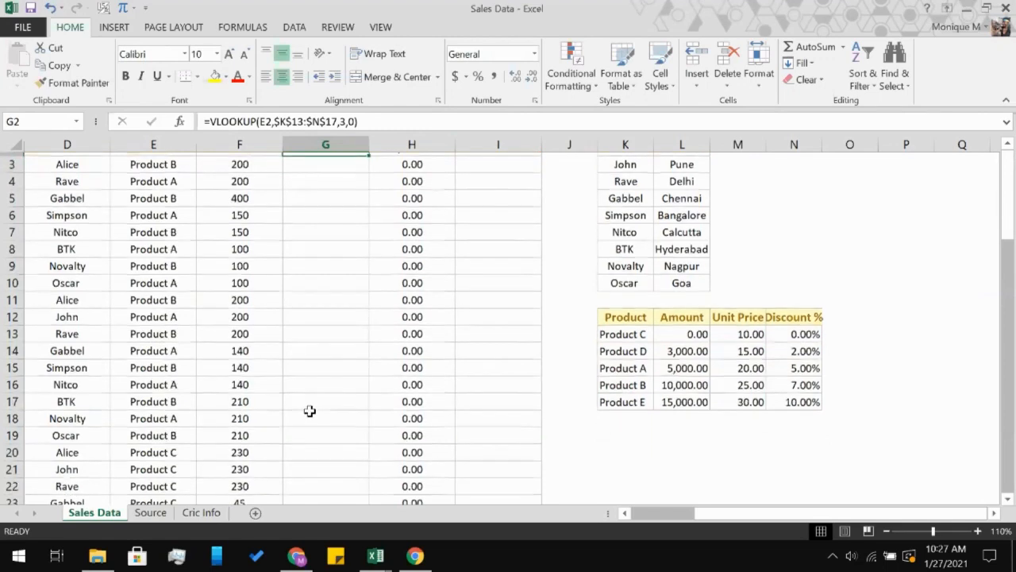
{"action": "scroll", "coordinate": [310, 410], "scroll_direction": "down", "scroll_amount": 3}
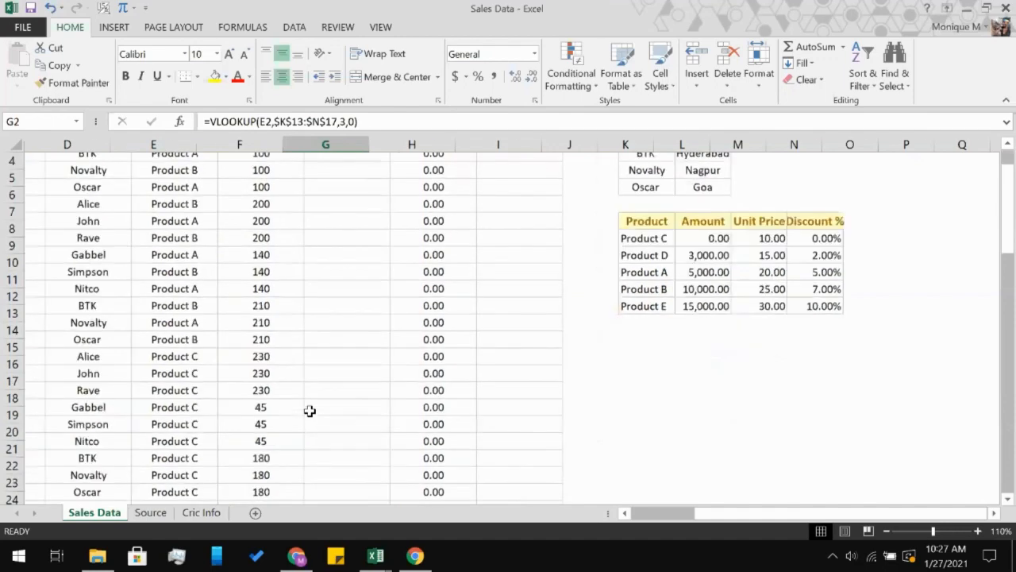
{"action": "scroll", "coordinate": [364, 463], "scroll_direction": "down", "scroll_amount": 14}
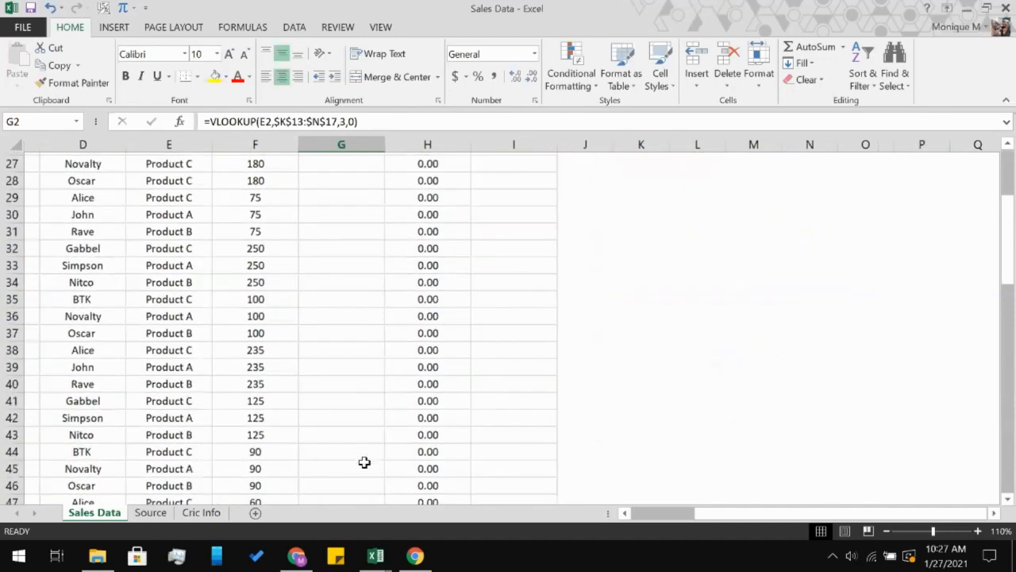
{"action": "scroll", "coordinate": [363, 462], "scroll_direction": "down", "scroll_amount": 6}
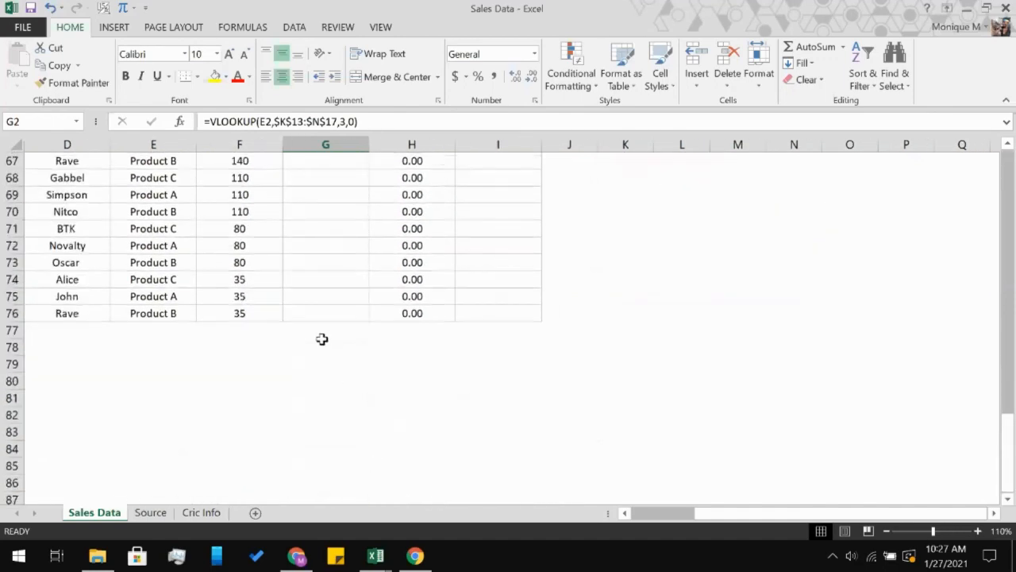
{"action": "left_click", "coordinate": [327, 309], "text": "shift"}
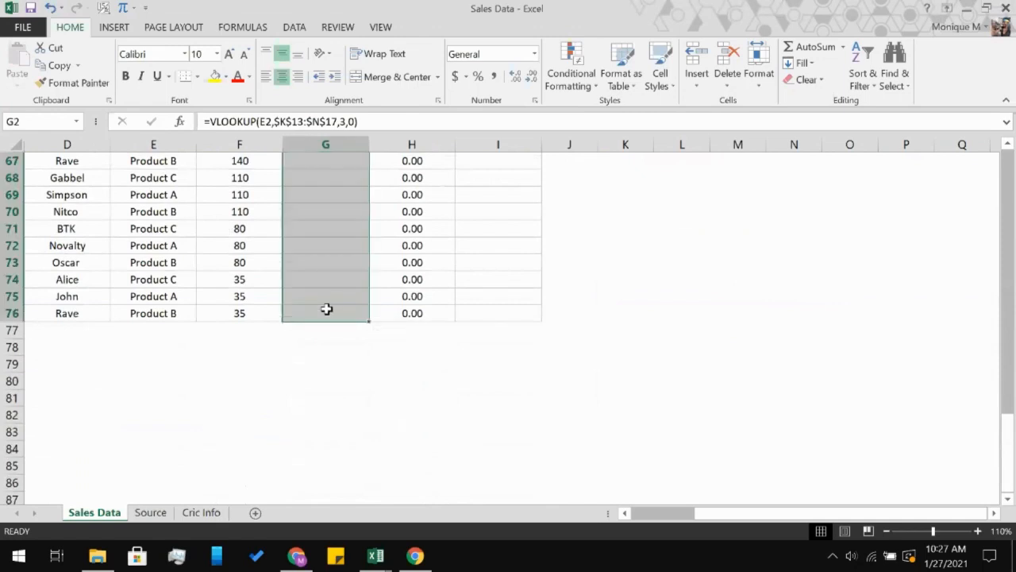
{"action": "key", "text": "ctrl+d"}
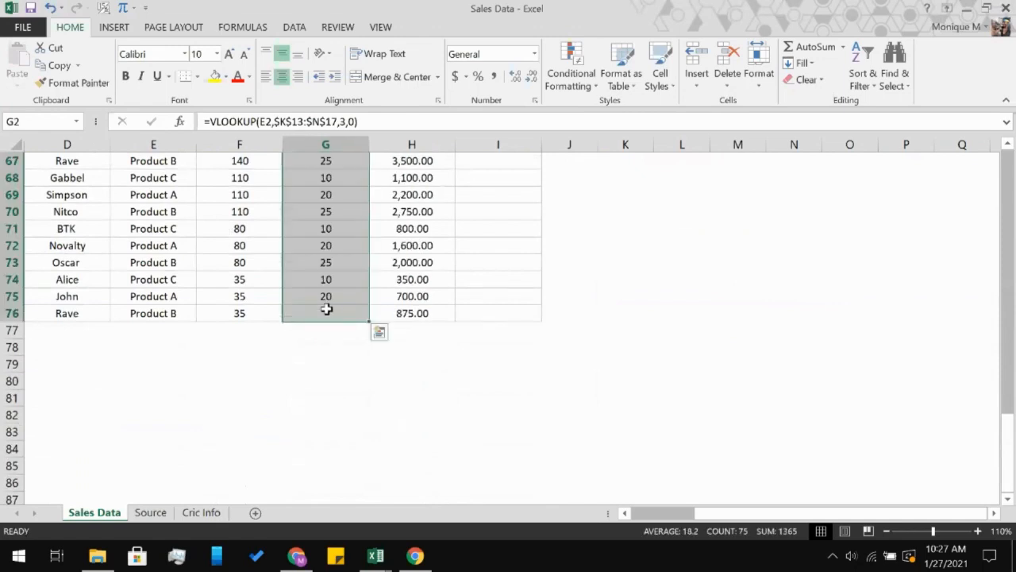
{"action": "left_click", "coordinate": [326, 309]}
{"action": "scroll", "coordinate": [309, 262], "scroll_direction": "up", "scroll_amount": 20}
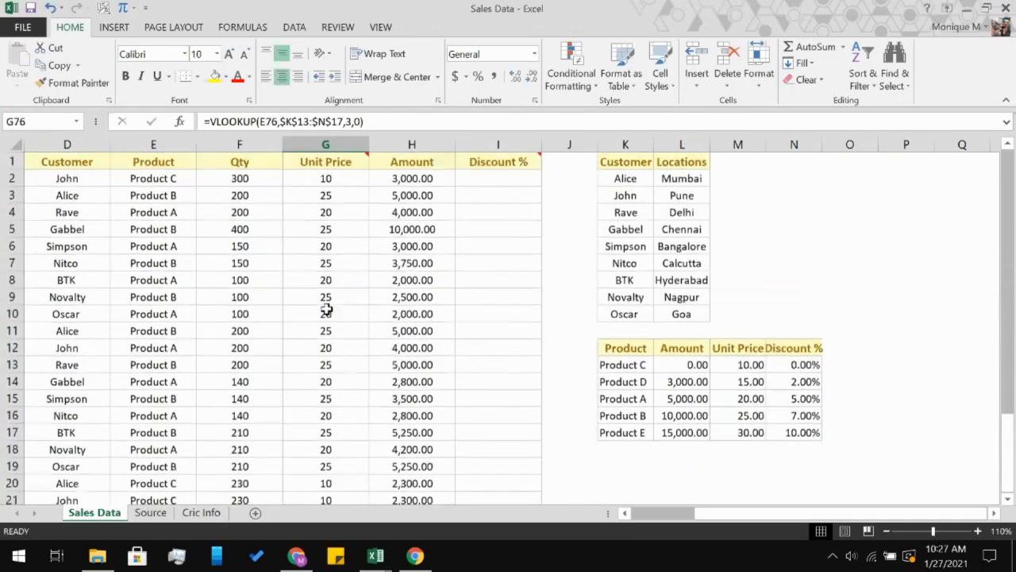
{"action": "left_click", "coordinate": [327, 212]}
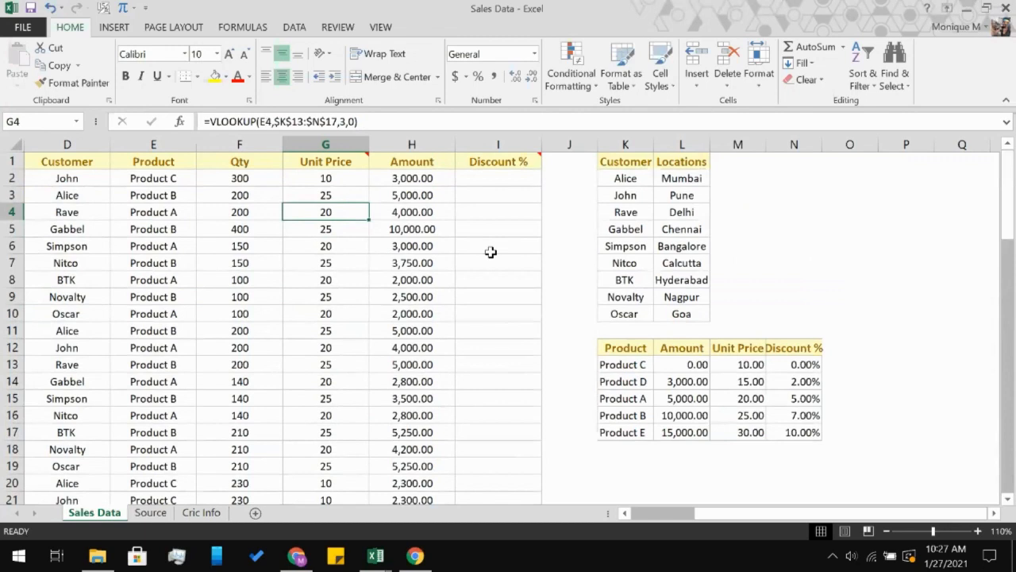
Clear all VLOOKUP formulas from the Unit Price cells G2:G76
{"action": "left_click", "coordinate": [358, 179]}
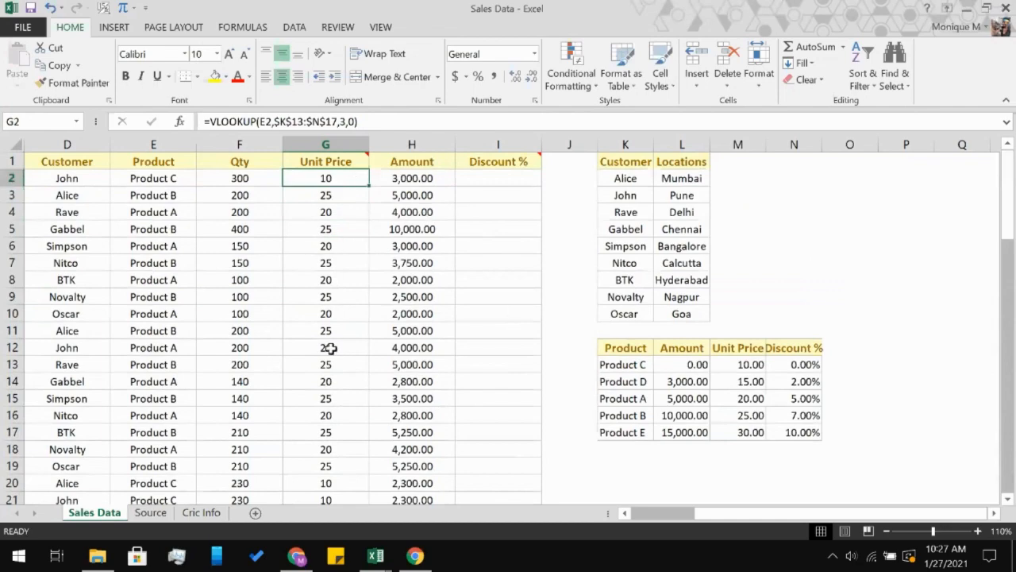
{"action": "scroll", "coordinate": [325, 350], "scroll_direction": "down", "scroll_amount": 9}
{"action": "scroll", "coordinate": [331, 349], "scroll_direction": "down", "scroll_amount": 12}
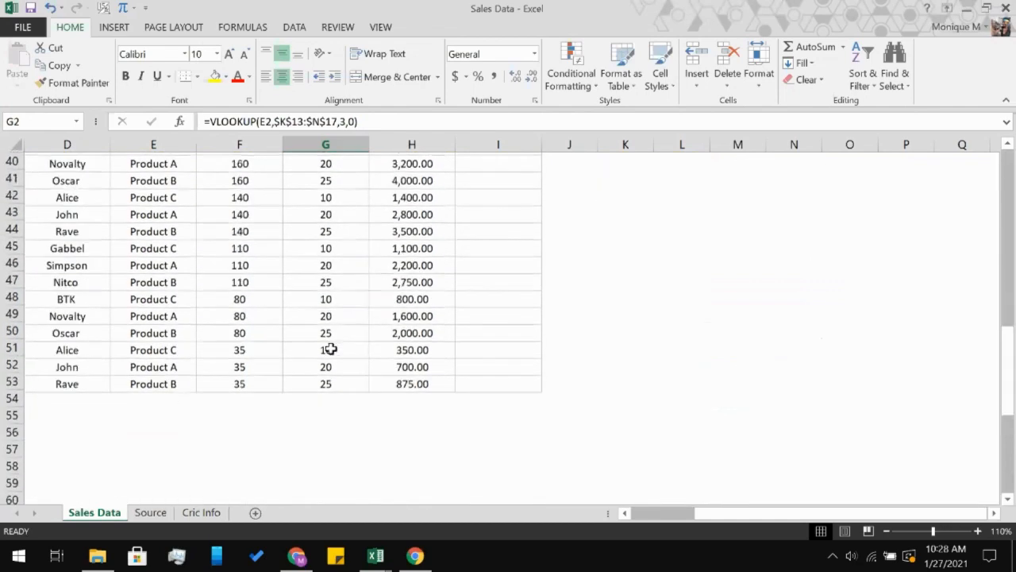
{"action": "left_click", "coordinate": [334, 380], "text": "shift"}
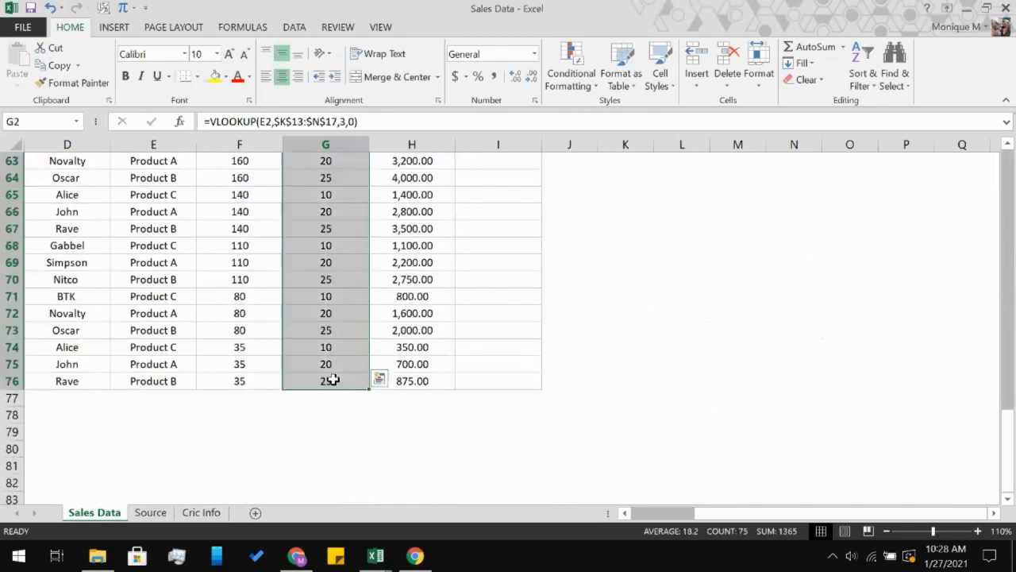
{"action": "key", "text": "Delete"}
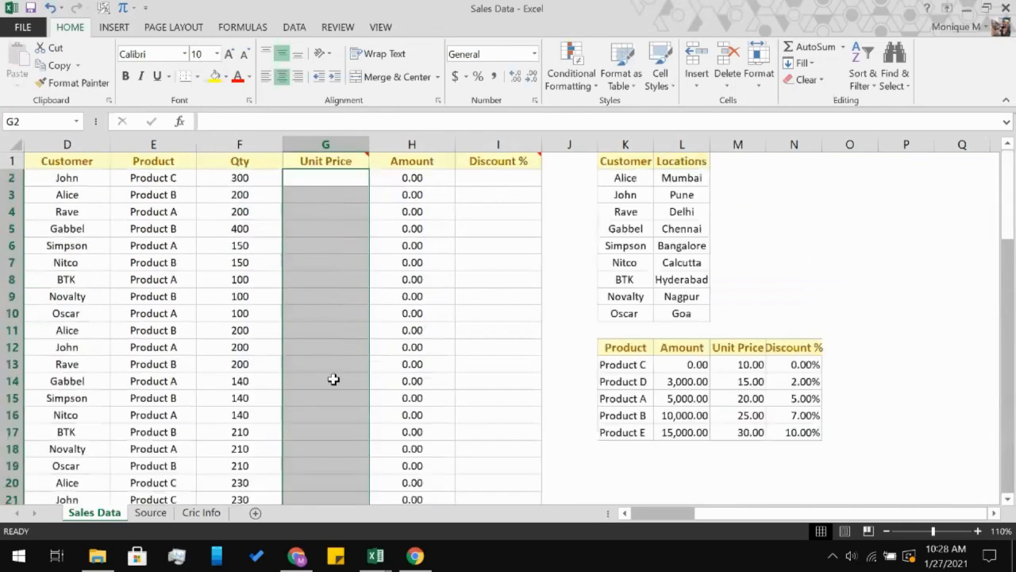
Start a new VLOOKUP formula in G2 and open its Function Arguments dialog
{"action": "left_click", "coordinate": [333, 176]}
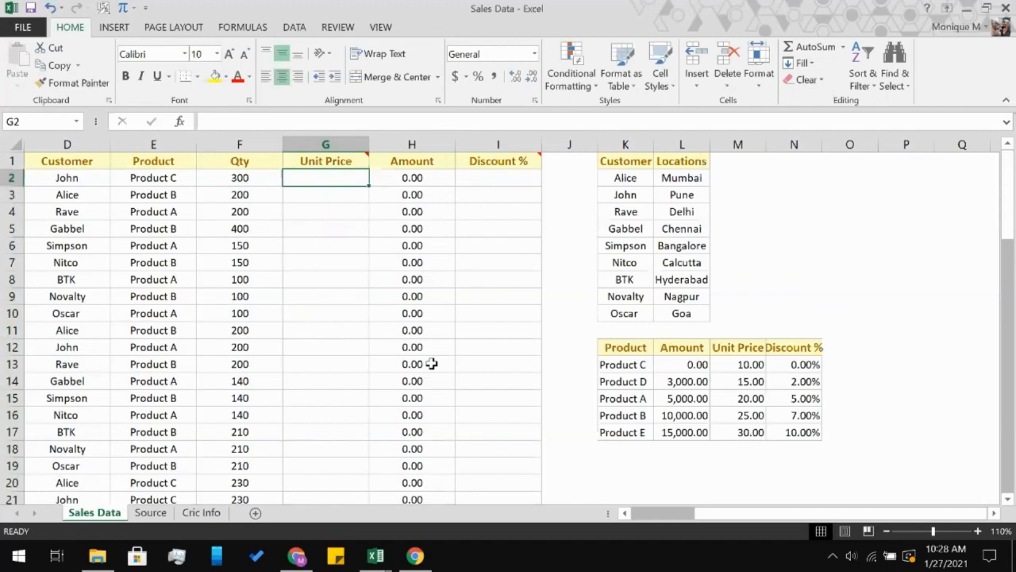
{"action": "type", "text": "=vl"}
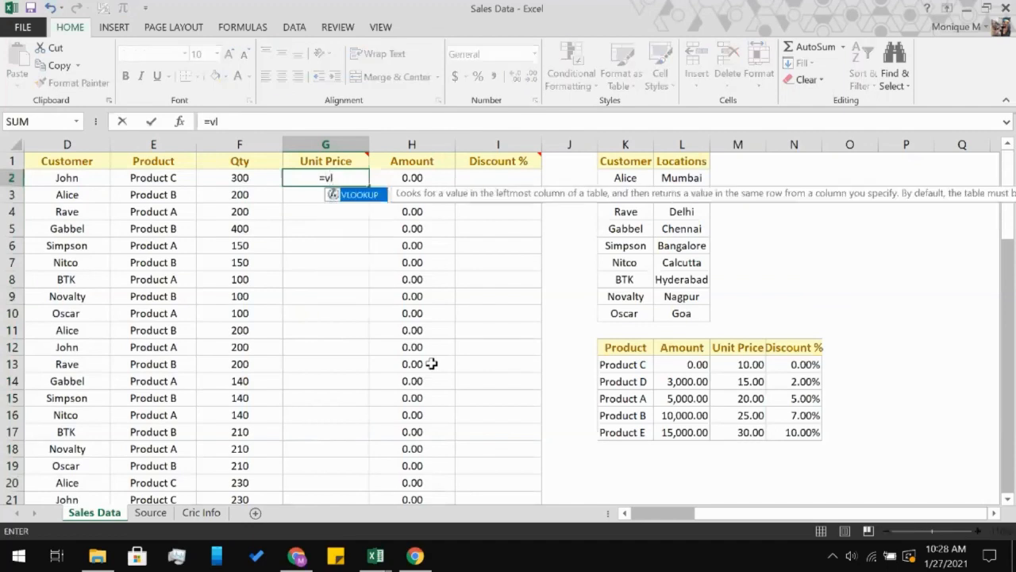
{"action": "key", "text": "Tab"}
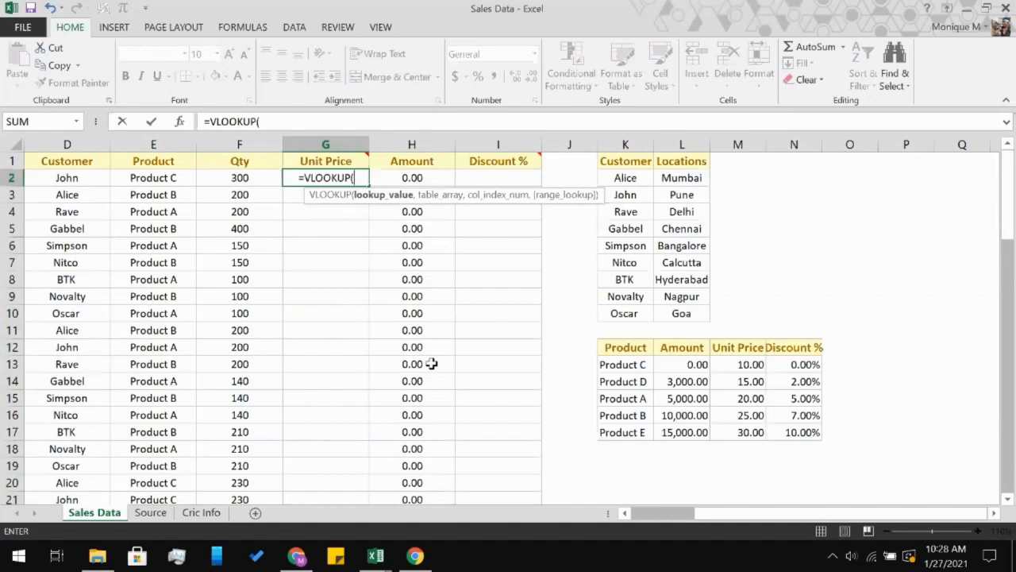
{"action": "key", "text": "ctrl+a"}
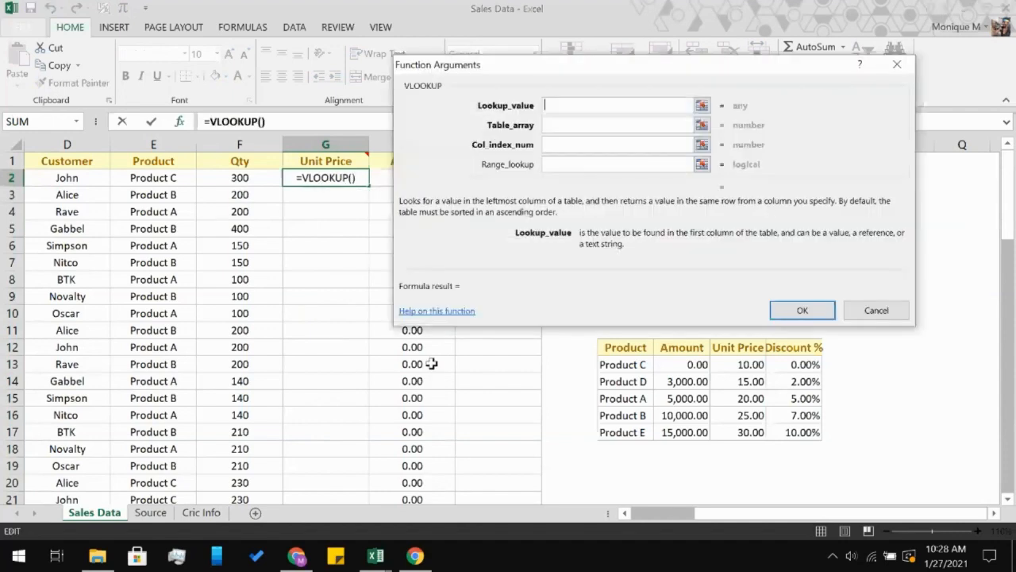